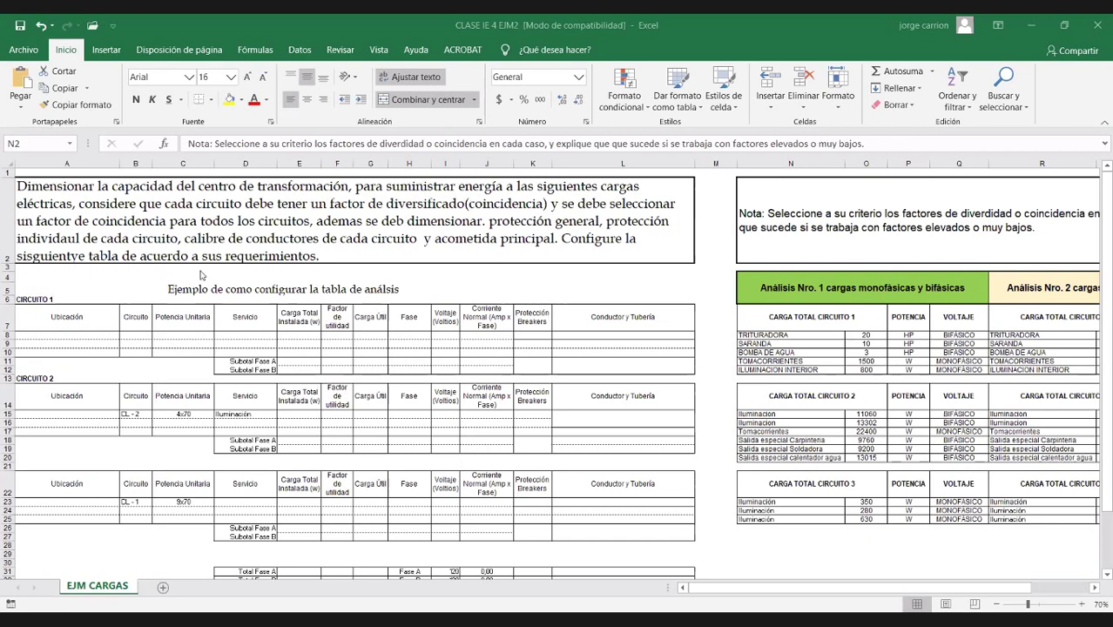
# Correct "deb" to "debe" in the problem statement in A2 and save the workbook in its existing compatibility format.
pyautogui.scroll(-1, 191, 276)
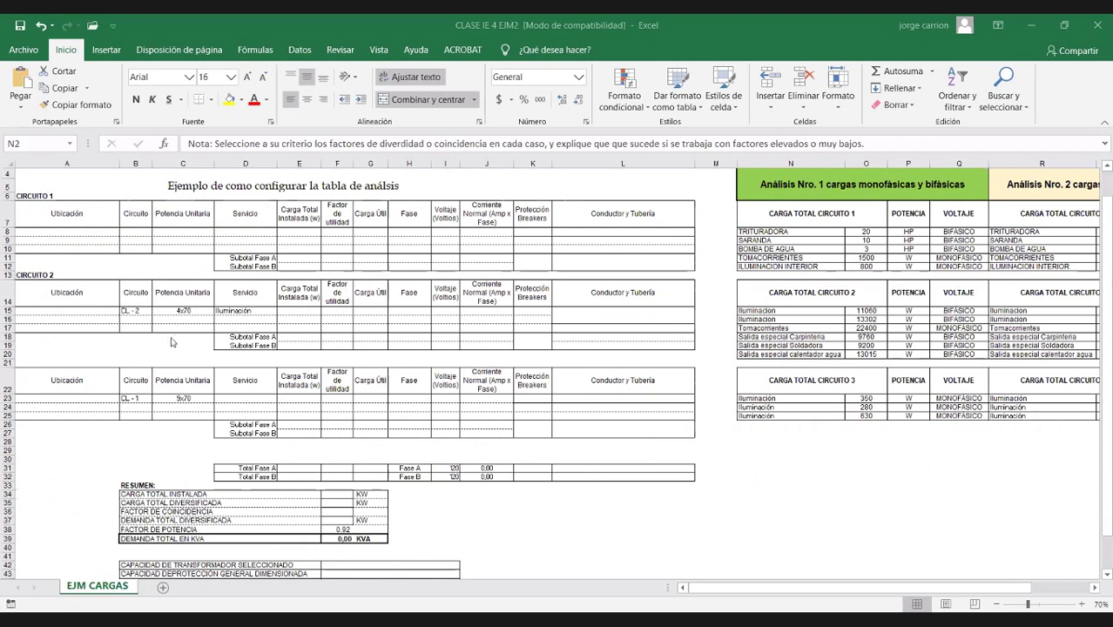
pyautogui.scroll(1, 204, 335)
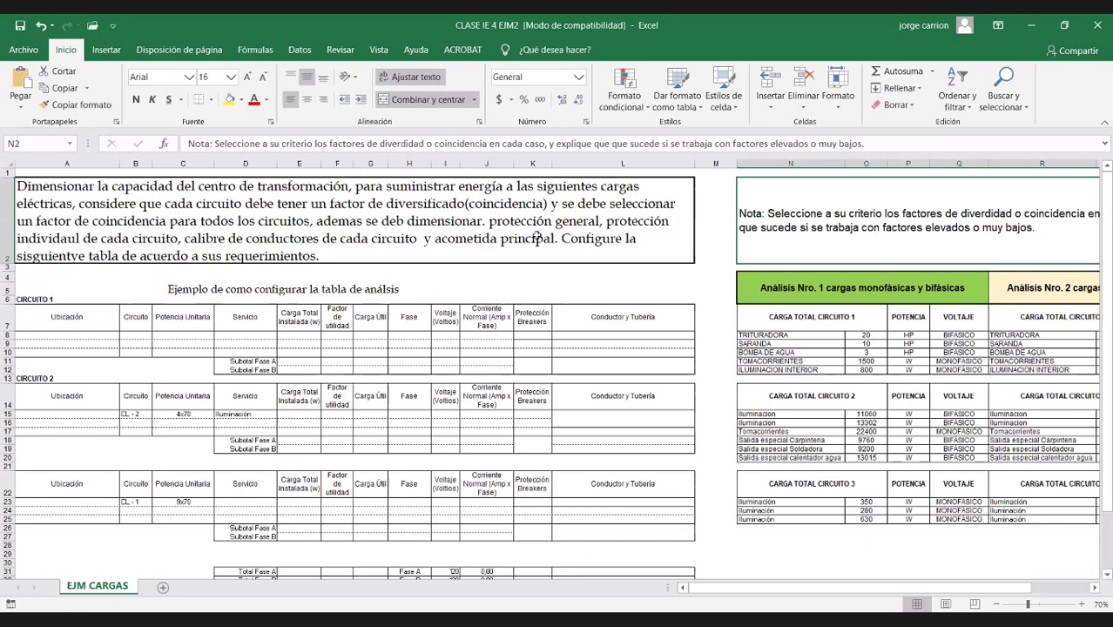
pyautogui.doubleClick(401, 221)
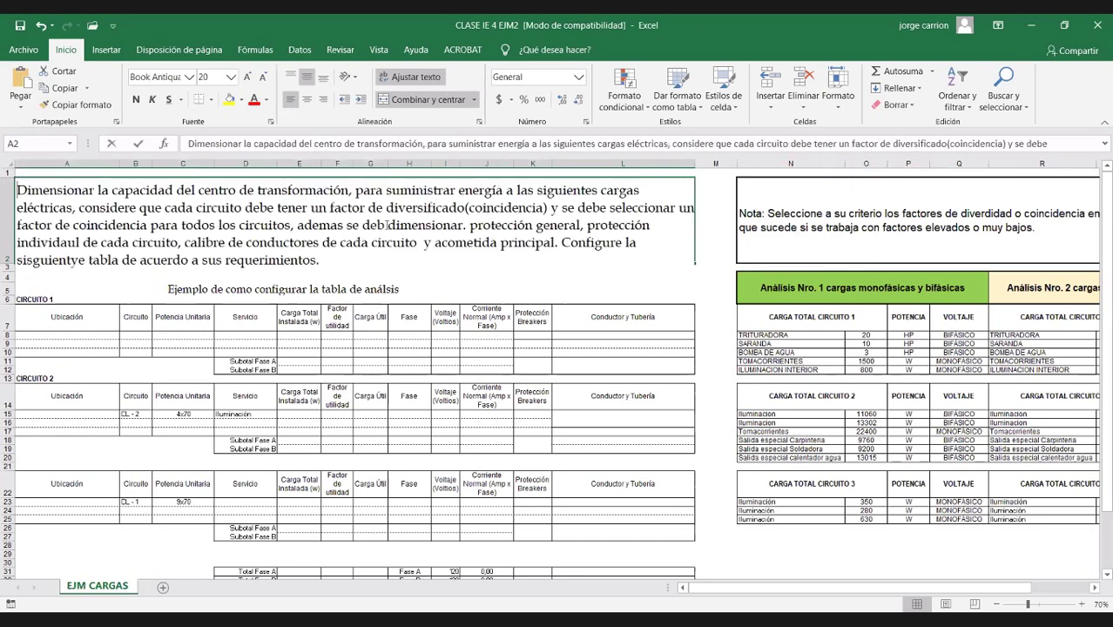
pyautogui.write('e')
pyautogui.click(559, 430)
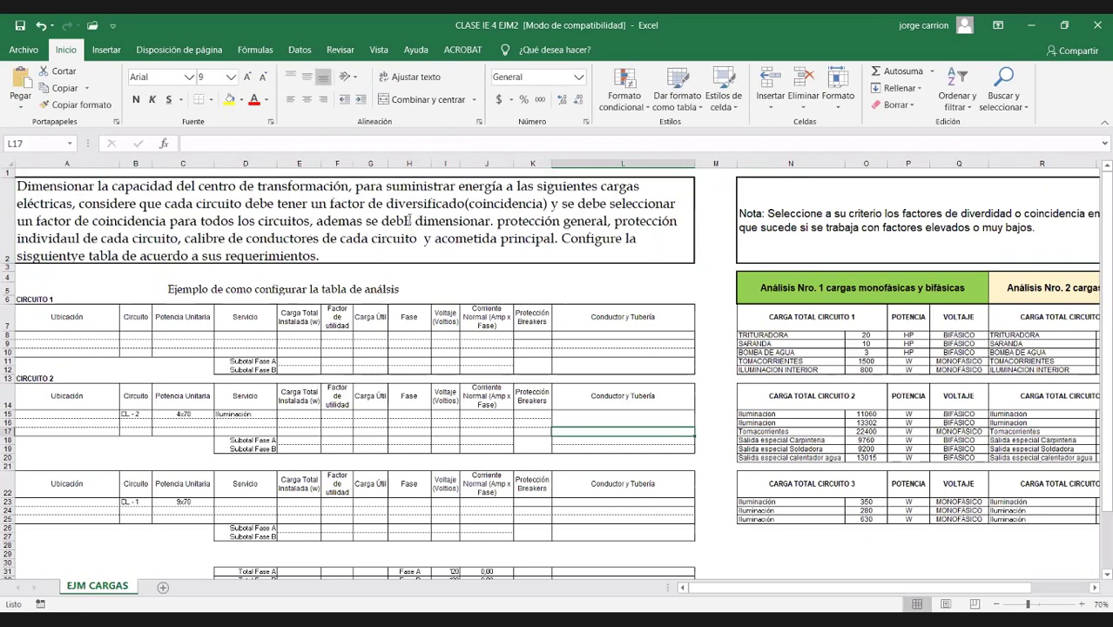
pyautogui.doubleClick(407, 221)
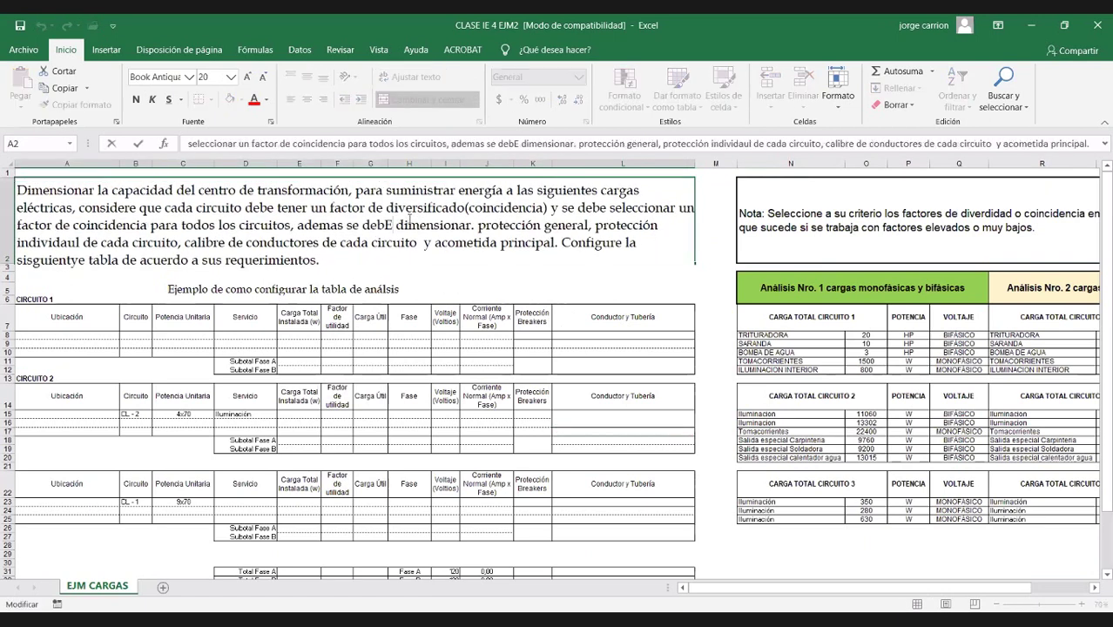
pyautogui.write('Ç')
pyautogui.press('BackSpace')
pyautogui.press('BackSpace')
pyautogui.write('e')
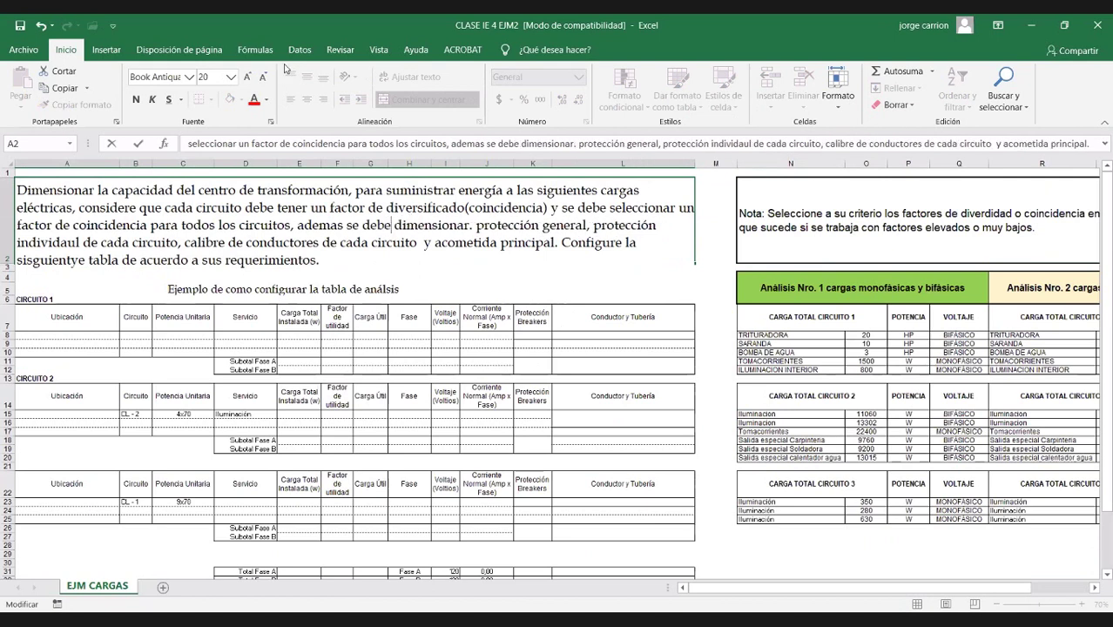
pyautogui.click(19, 25)
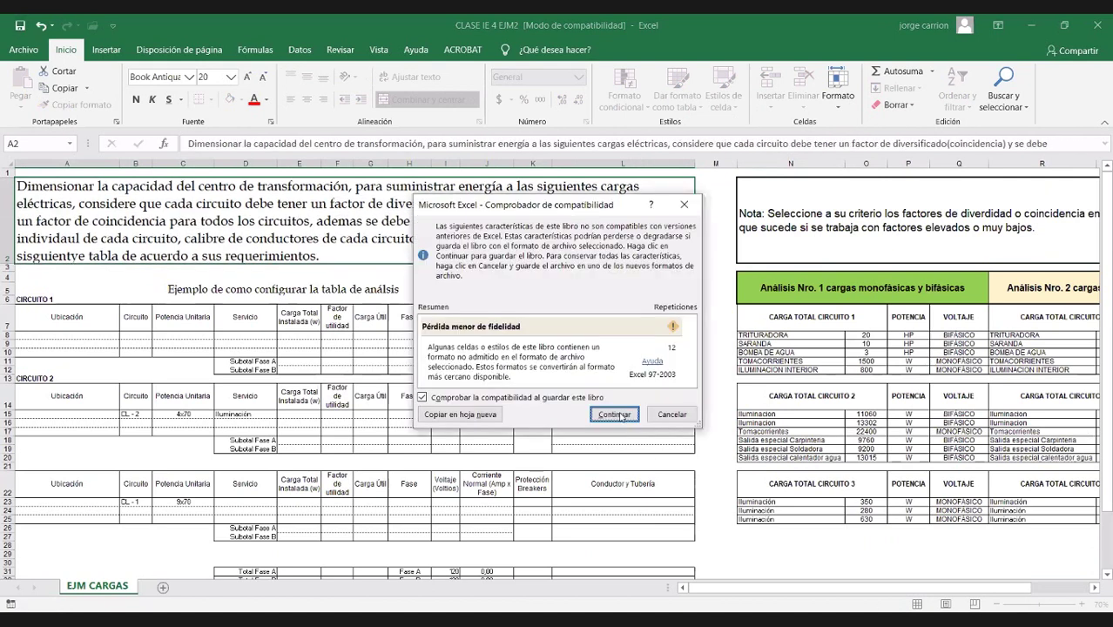
pyautogui.click(614, 415)
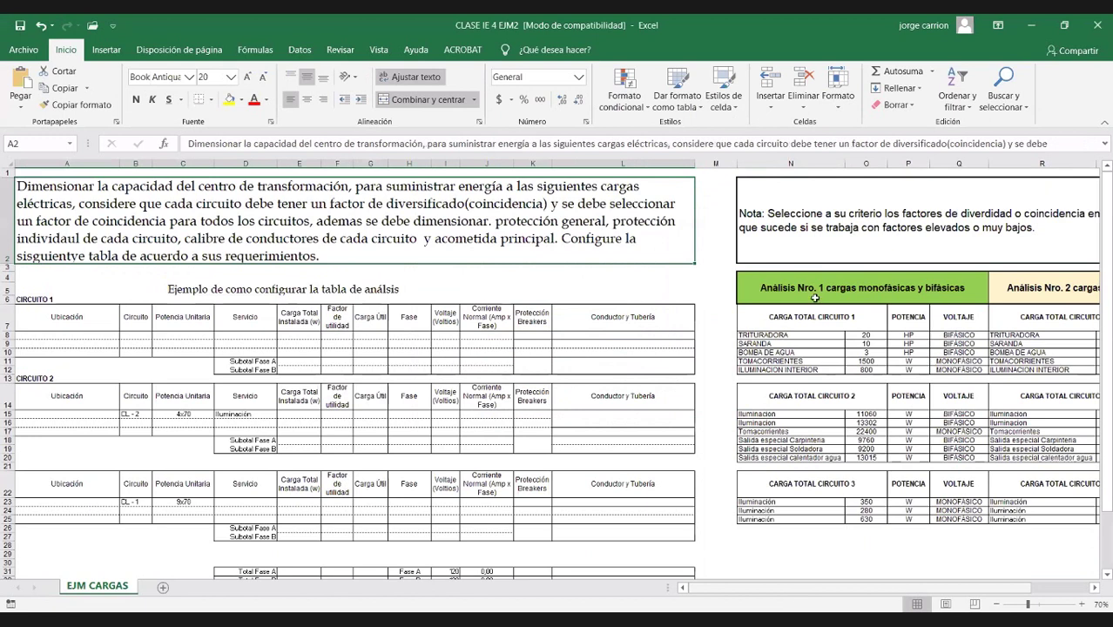
# Review the load lists under Análisis Nro. 1 for single- and two-phase loads and Análisis Nro. 2 for single- and three-phase loads.
pyautogui.hscroll(3, 803, 287)
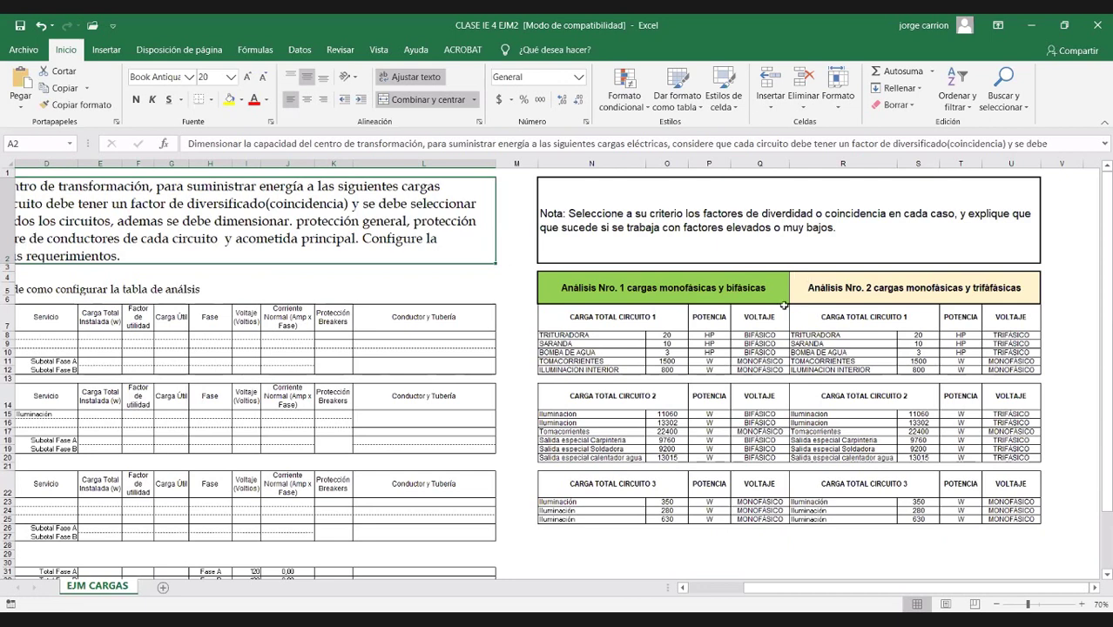
pyautogui.click(661, 289)
pyautogui.moveTo(680, 440); pyautogui.dragTo(697, 515)
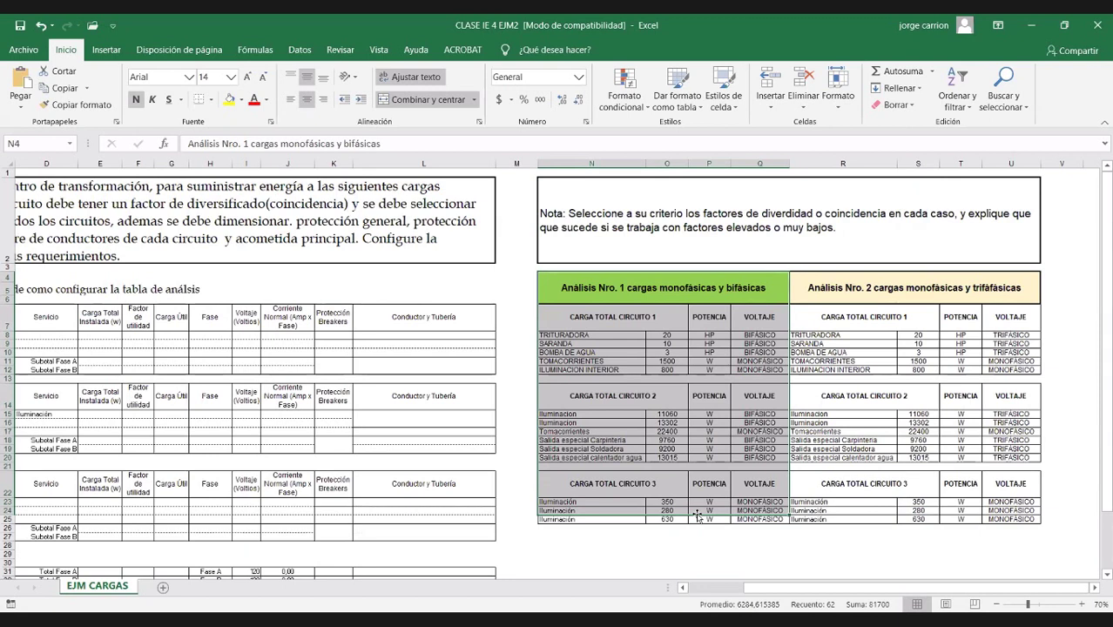
pyautogui.moveTo(579, 294); pyautogui.dragTo(637, 519)
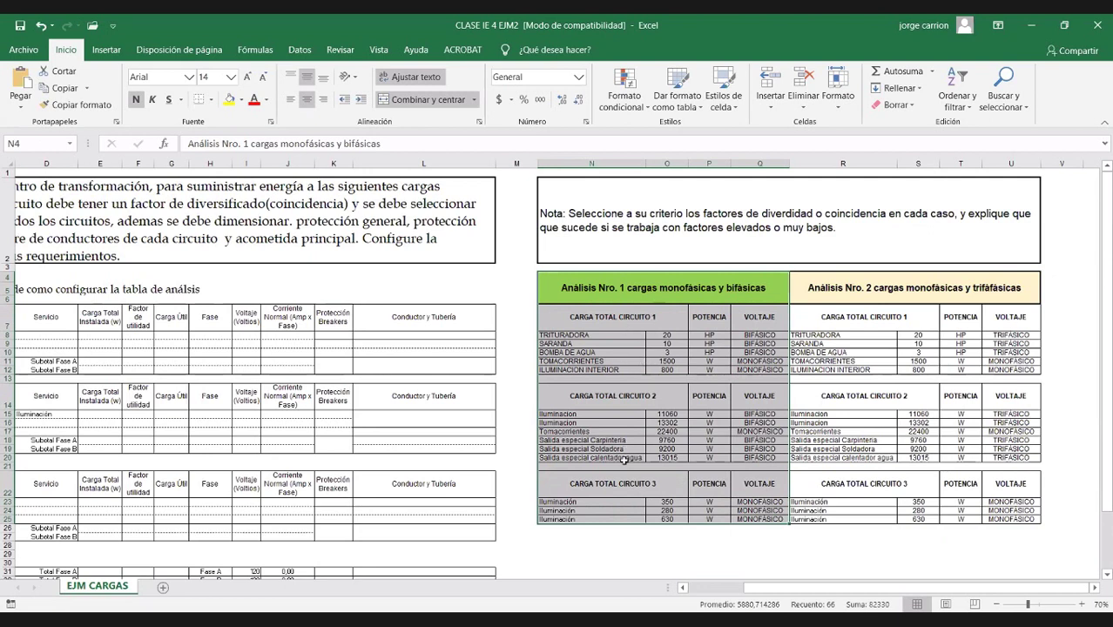
pyautogui.click(882, 293)
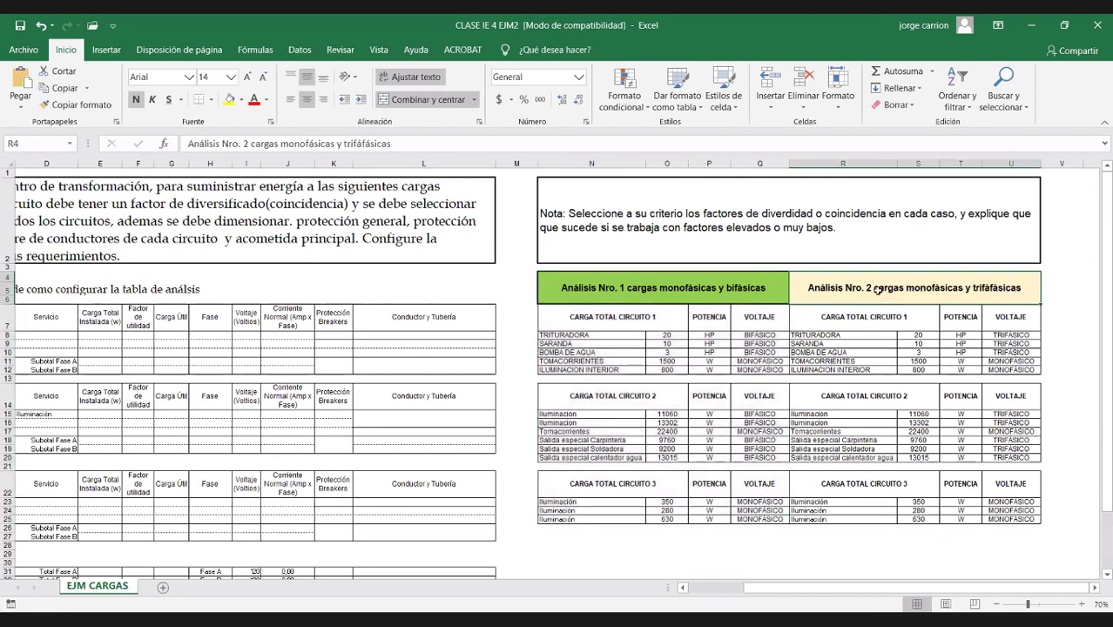
pyautogui.moveTo(878, 292); pyautogui.dragTo(895, 514)
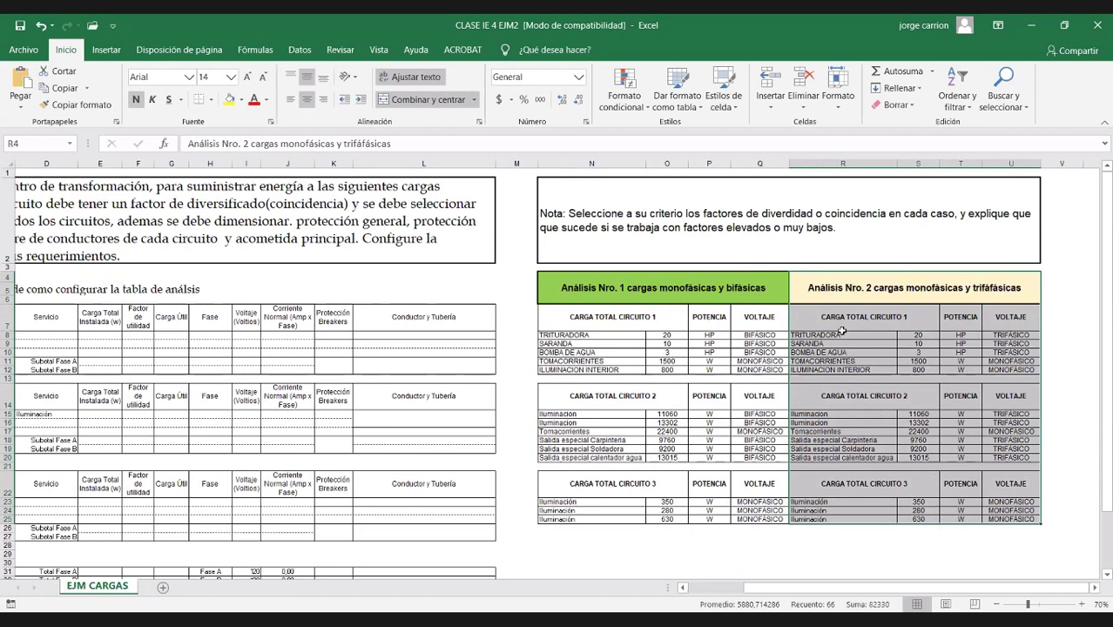
pyautogui.click(693, 561)
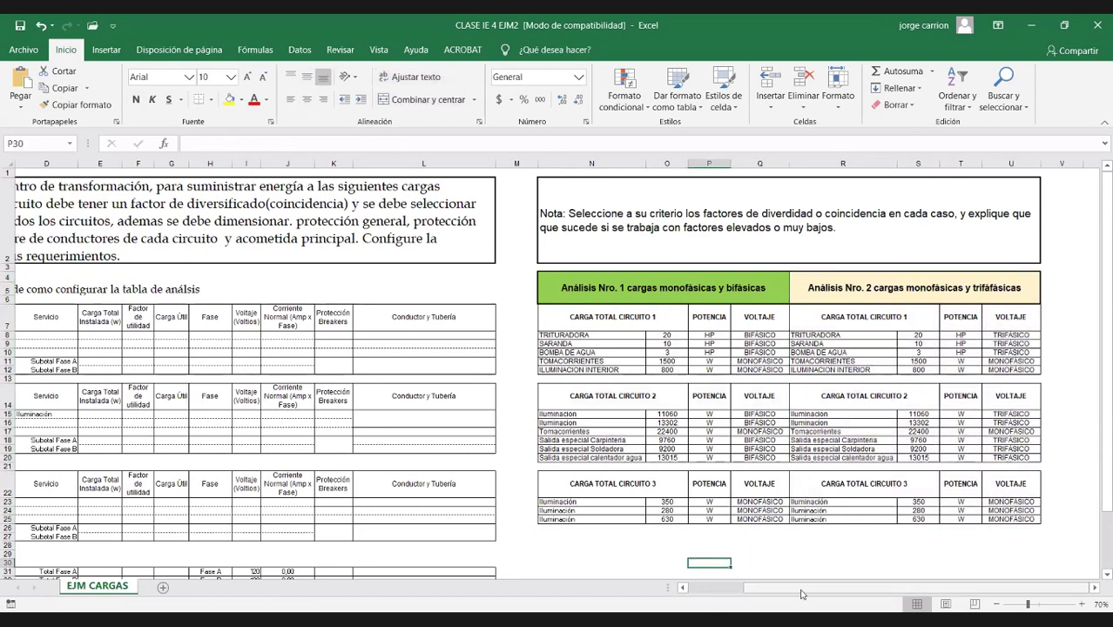
# Examine the example circuit tables, covering the Ubicación, Carga Total Instalada and Factor de utilidad columns.
pyautogui.hscroll(-3, 3, 313)
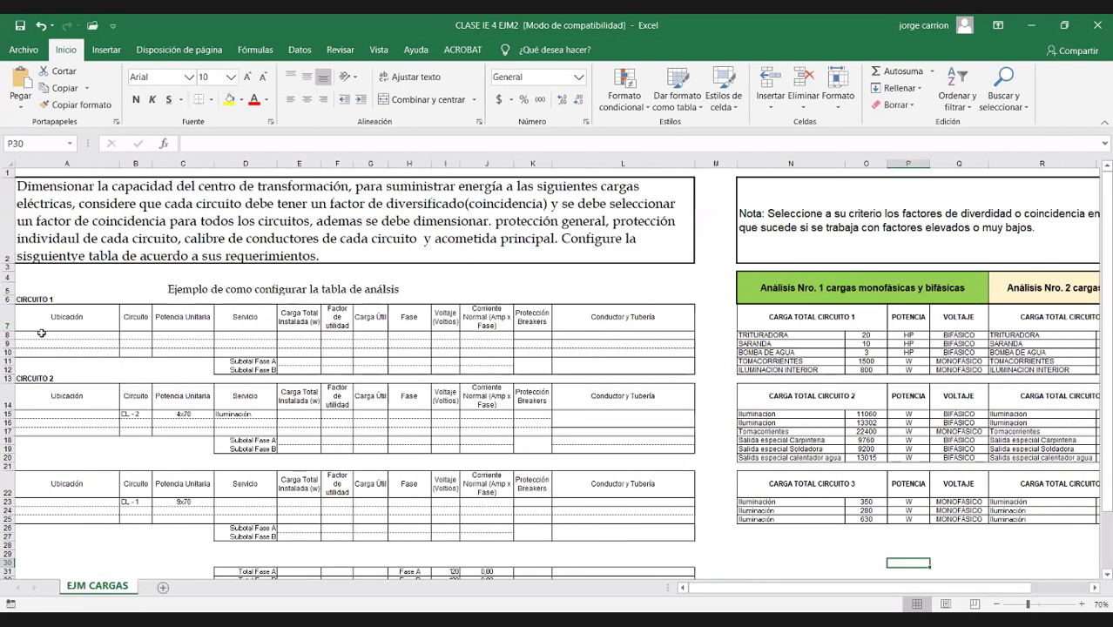
pyautogui.click(27, 335)
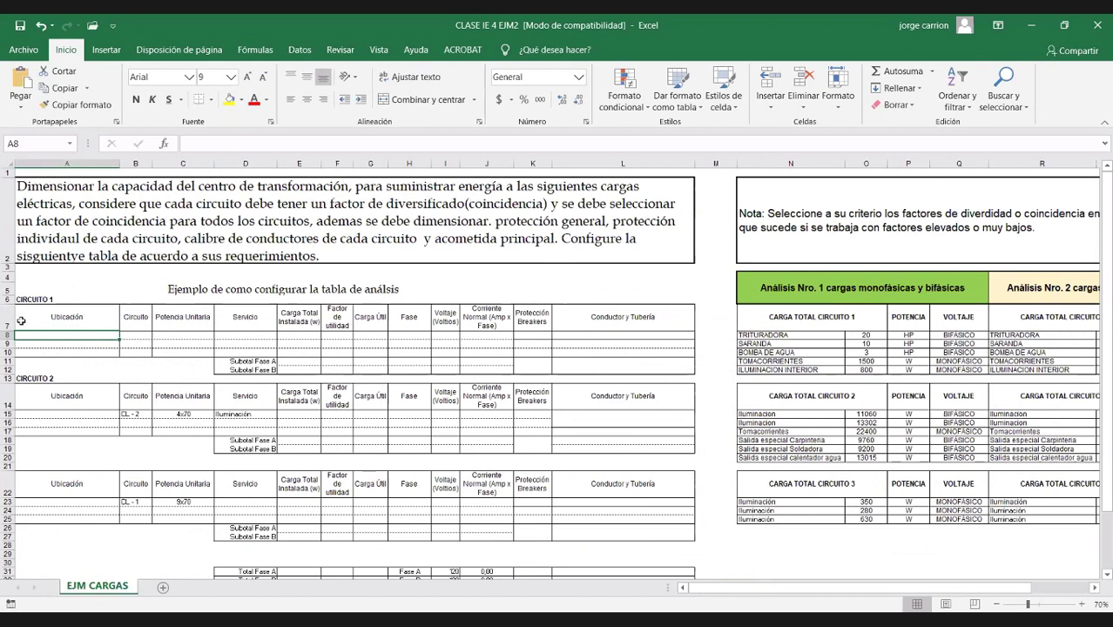
pyautogui.moveTo(40, 315); pyautogui.dragTo(52, 334)
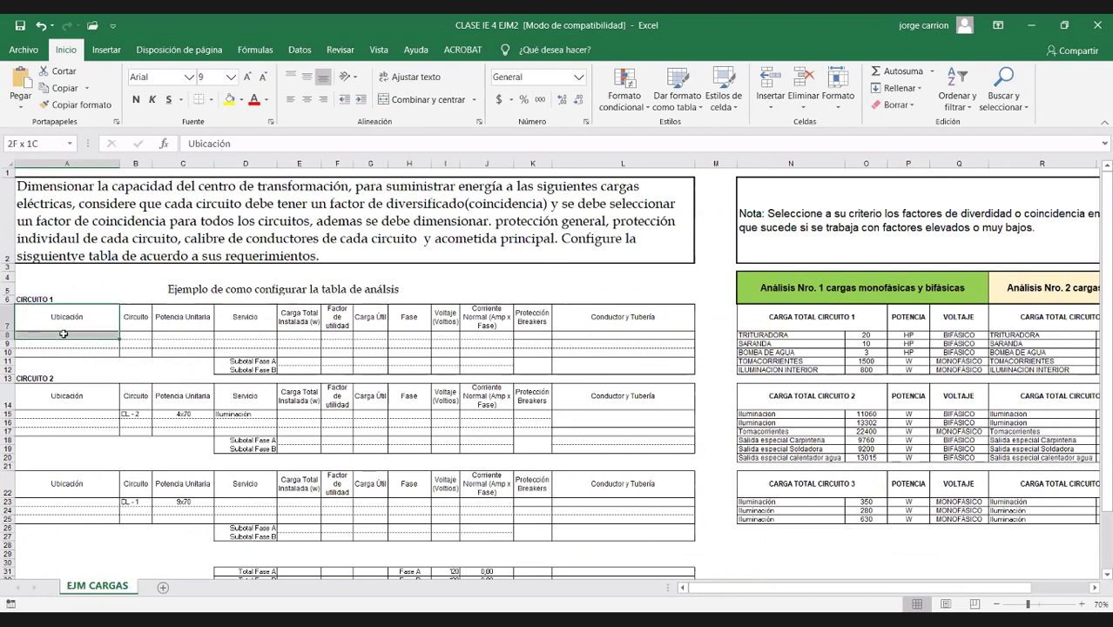
pyautogui.click(54, 393)
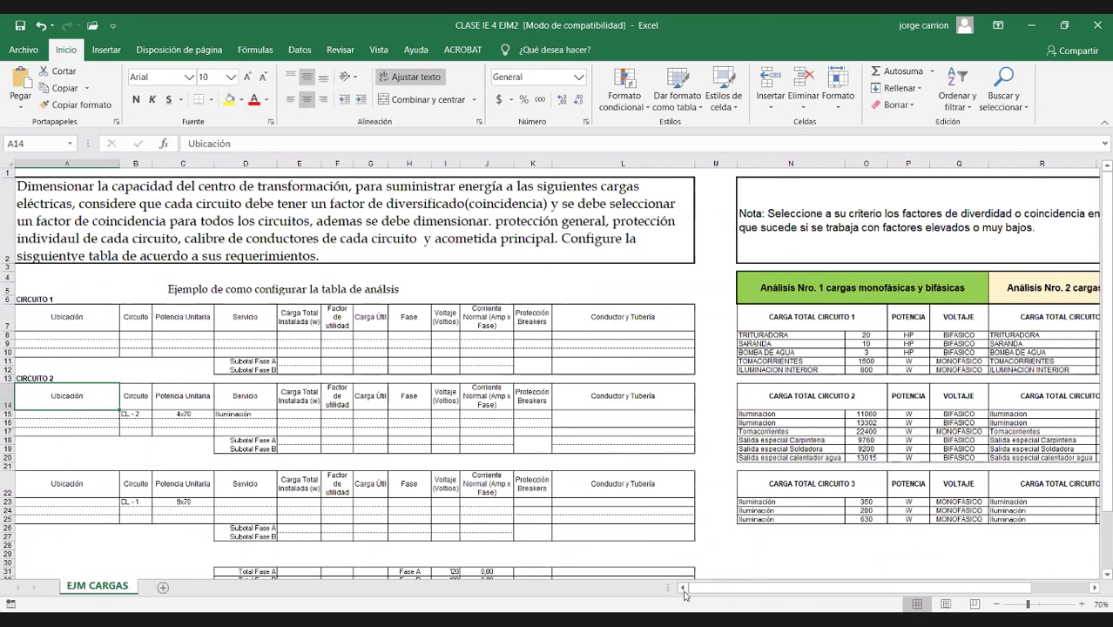
pyautogui.click(50, 484)
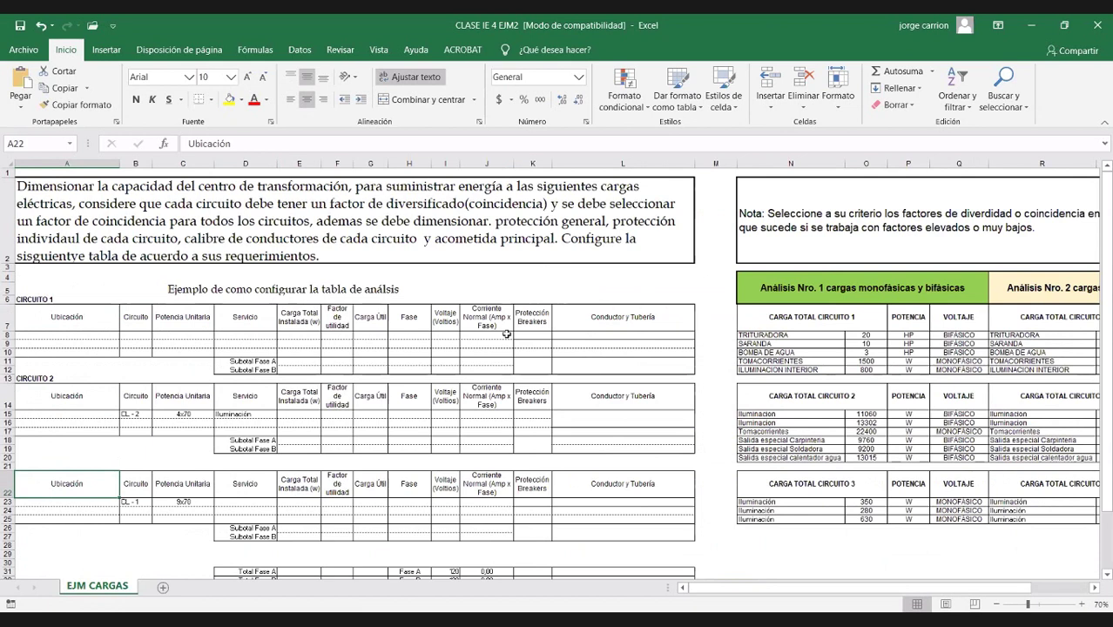
pyautogui.click(305, 319)
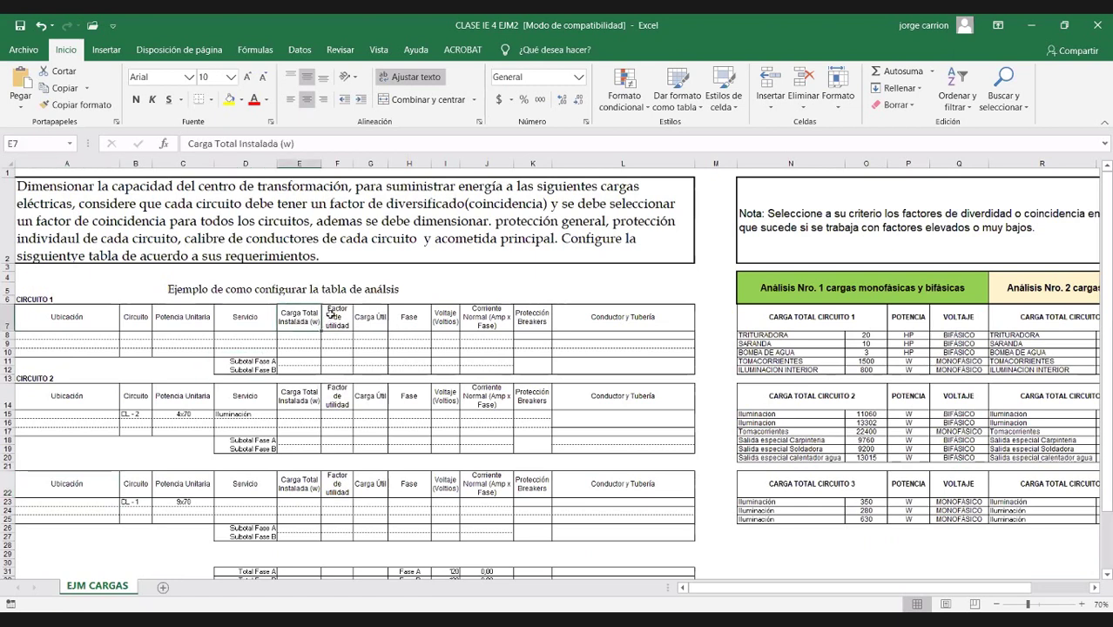
pyautogui.moveTo(332, 316); pyautogui.dragTo(330, 369)
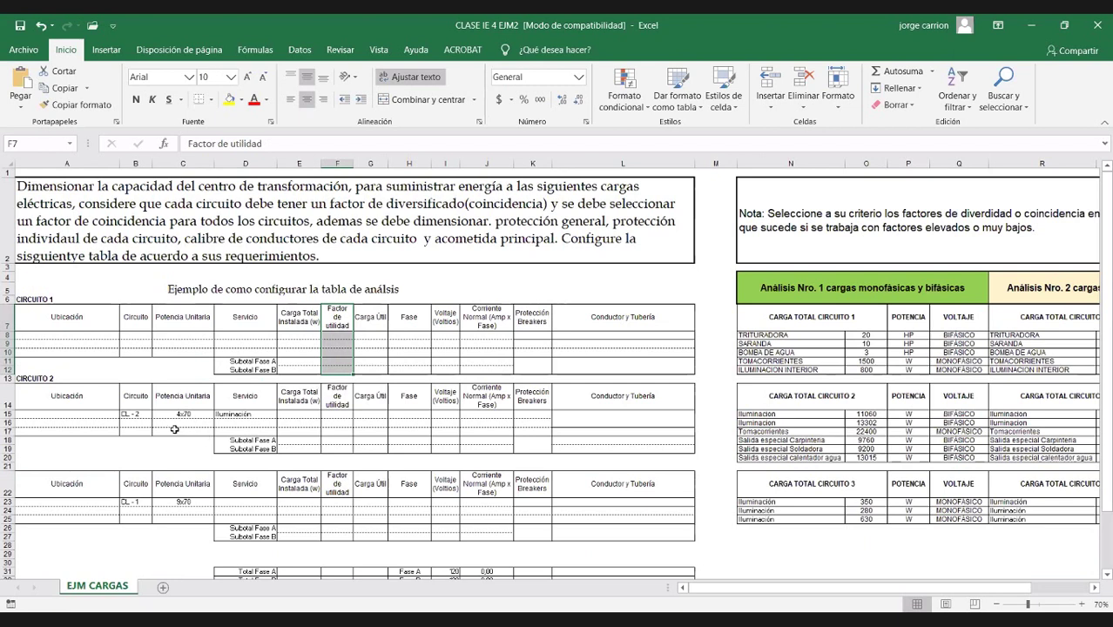
# Examine the RESUMEN block's coincidence factor, diversified demand and power factor cells, plus the selected transformer capacity cell.
pyautogui.scroll(-2, 235, 443)
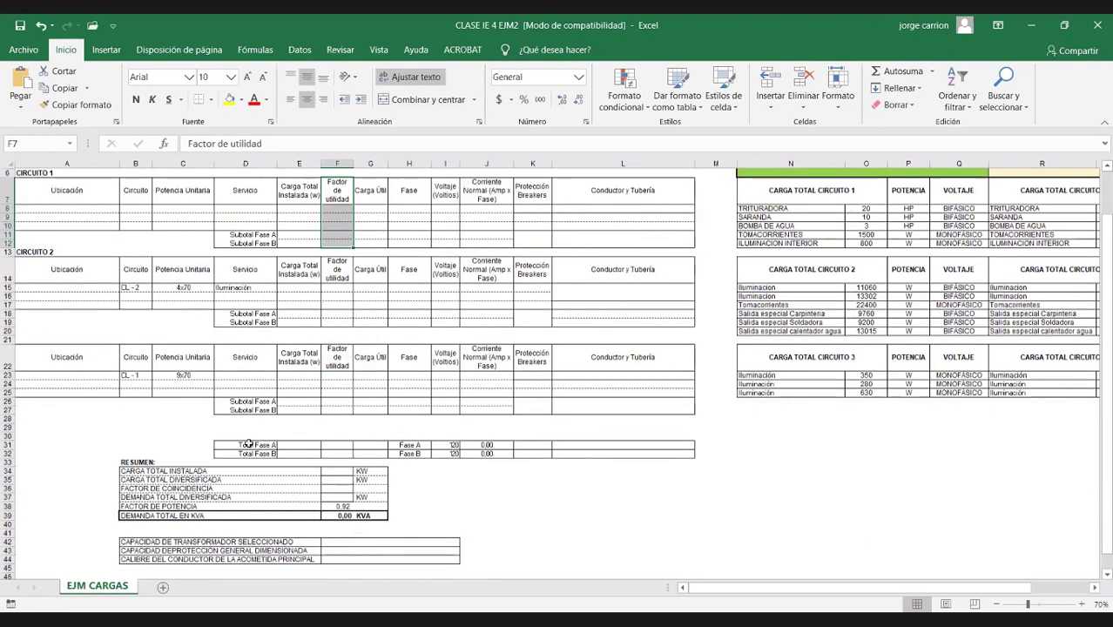
pyautogui.scroll(-2, 321, 436)
pyautogui.click(320, 436)
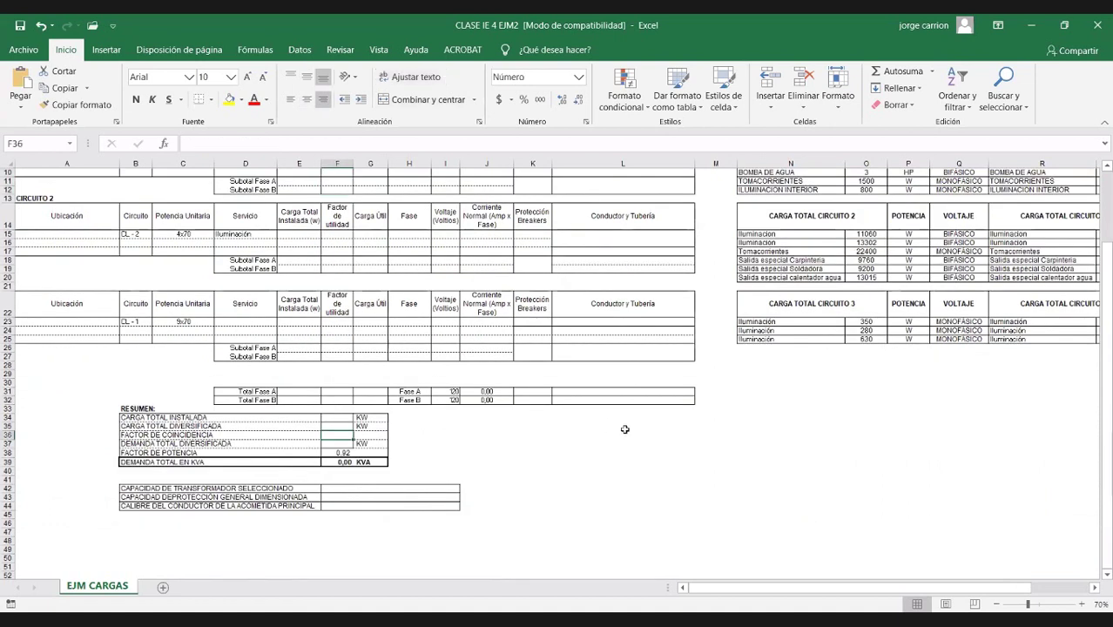
pyautogui.scroll(3, 625, 429)
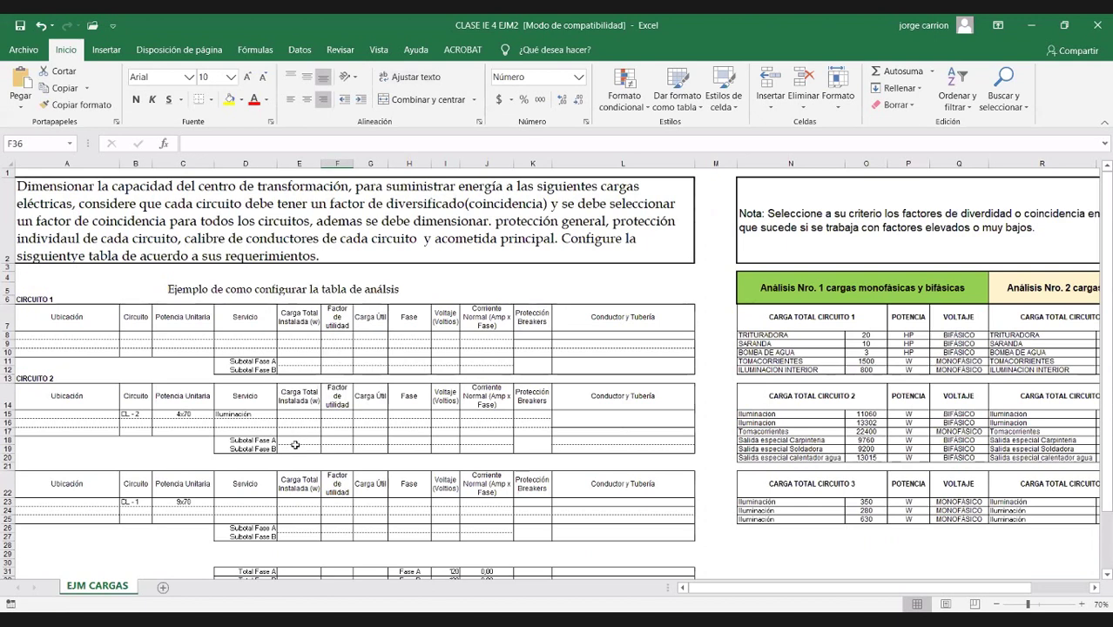
pyautogui.scroll(-2, 392, 383)
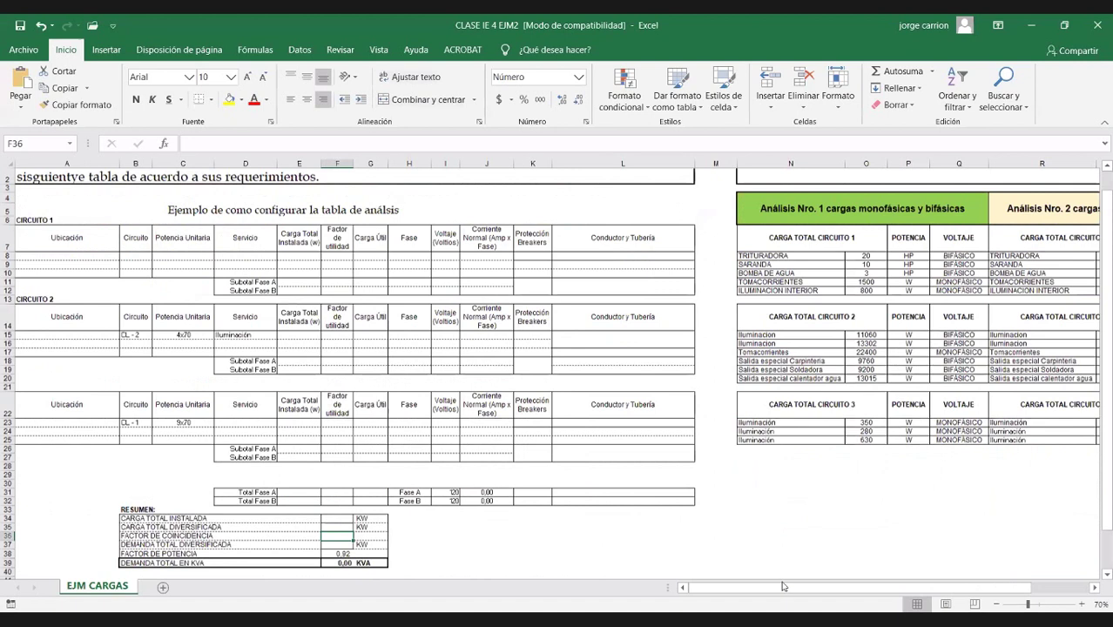
pyautogui.keyDown('ctrl'); pyautogui.scroll(2, 249, 356); pyautogui.keyUp('ctrl')
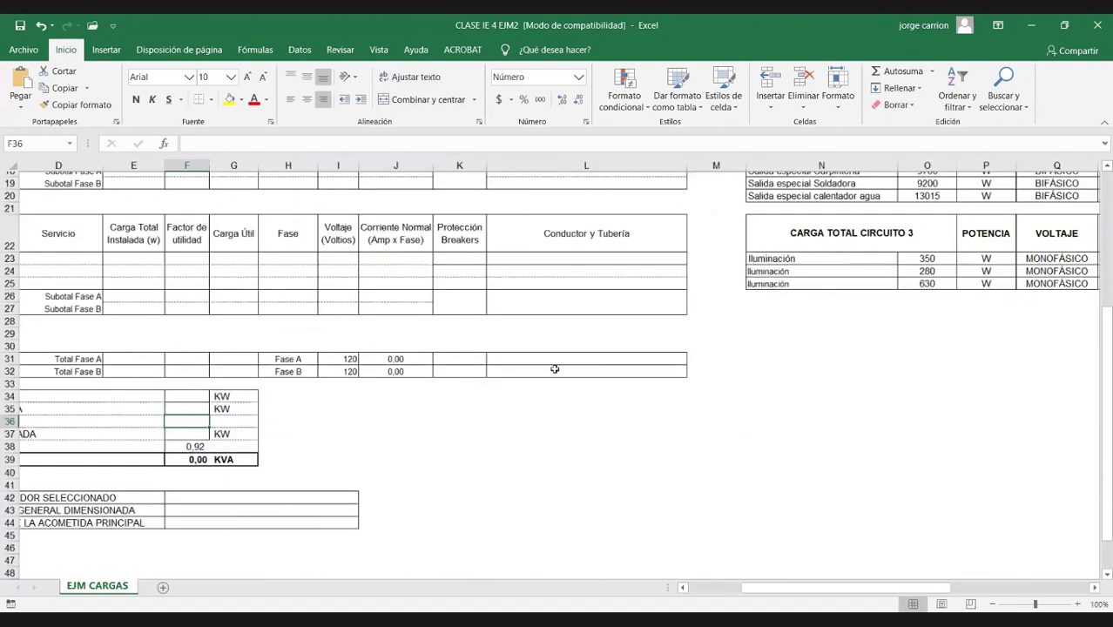
pyautogui.hscroll(-3, 242, 386)
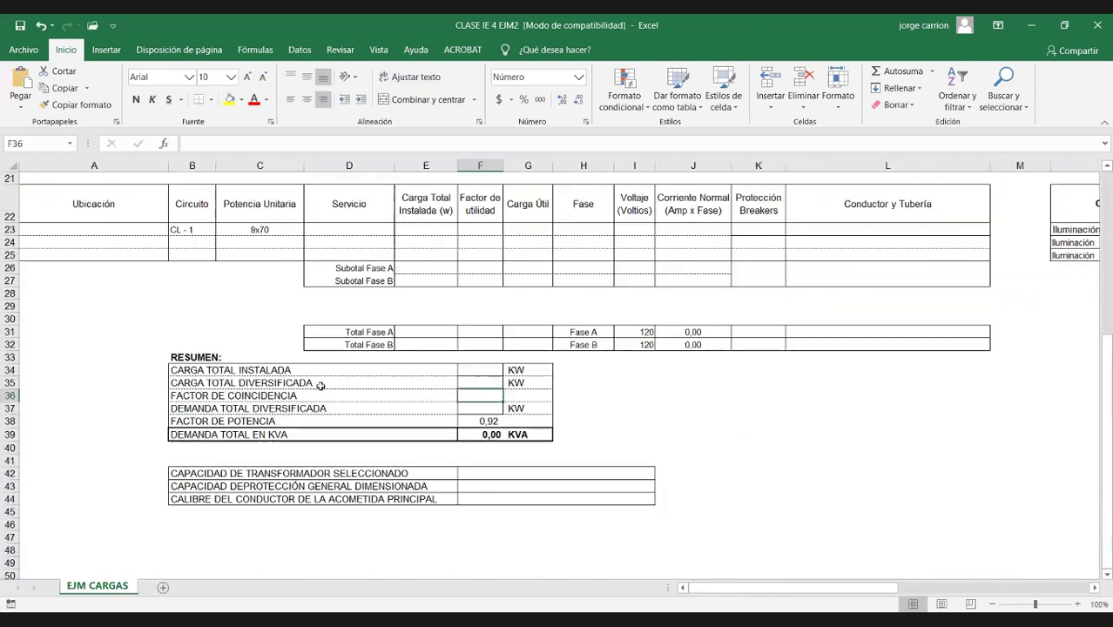
pyautogui.click(489, 410)
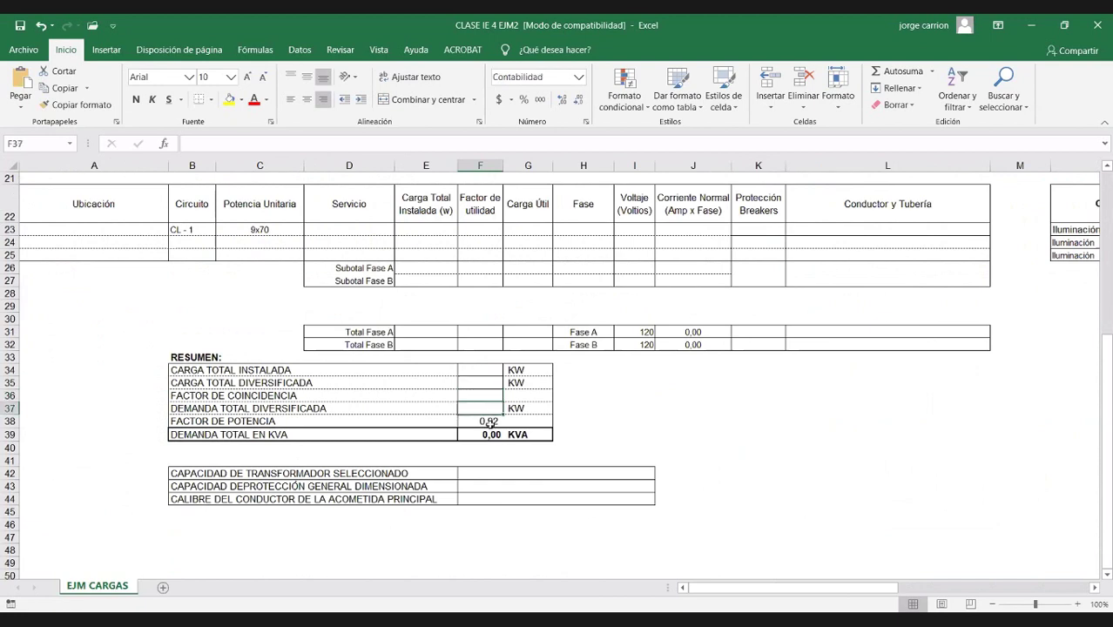
pyautogui.click(487, 422)
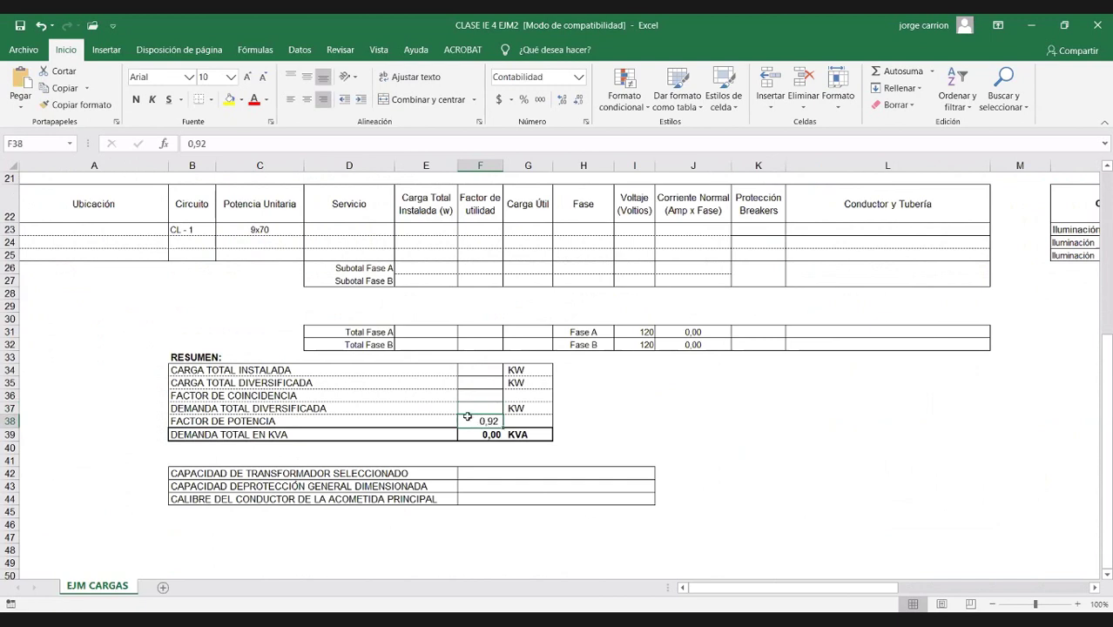
pyautogui.click(478, 408)
pyautogui.click(480, 421)
pyautogui.click(480, 445)
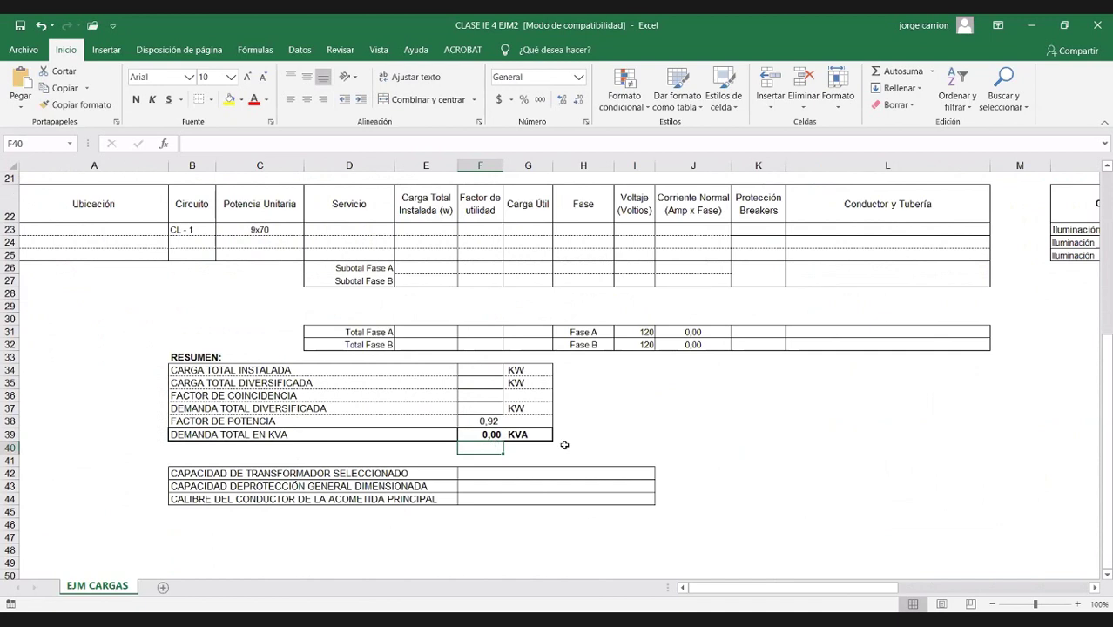
pyautogui.click(486, 472)
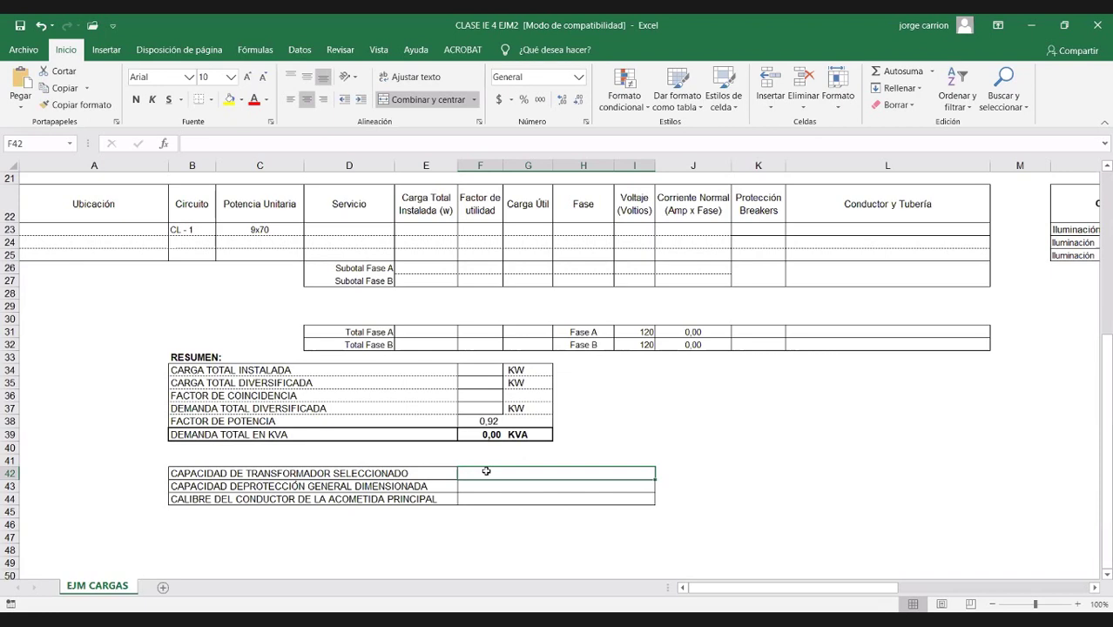
# Look back over the circuit tables and the total load lists of circuits 1, 2 and 3.
pyautogui.scroll(1, 529, 447)
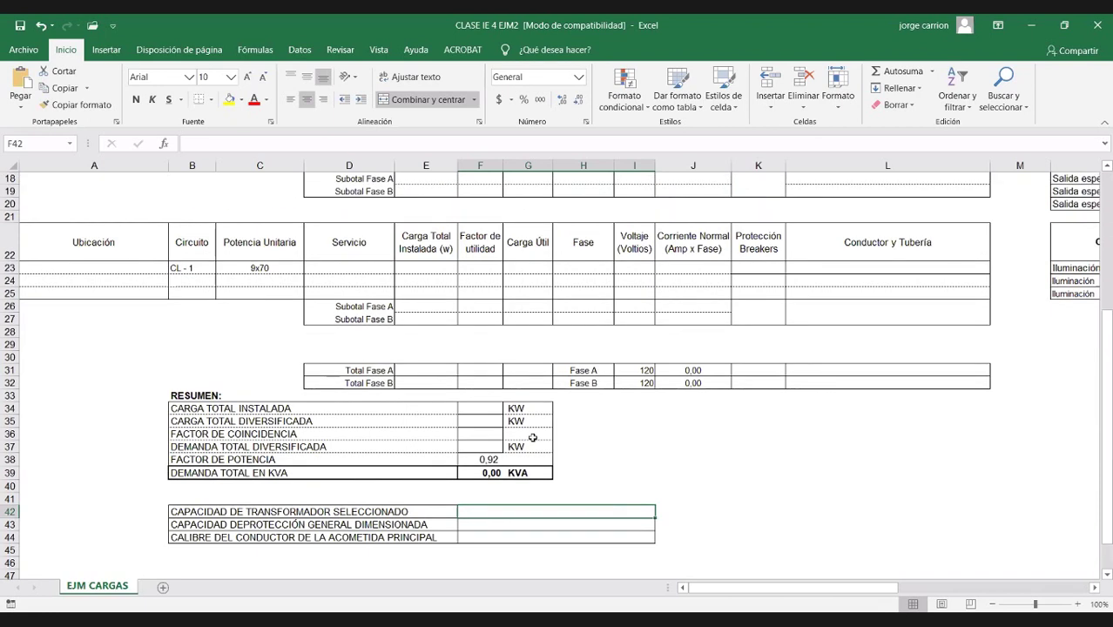
pyautogui.scroll(2, 962, 472)
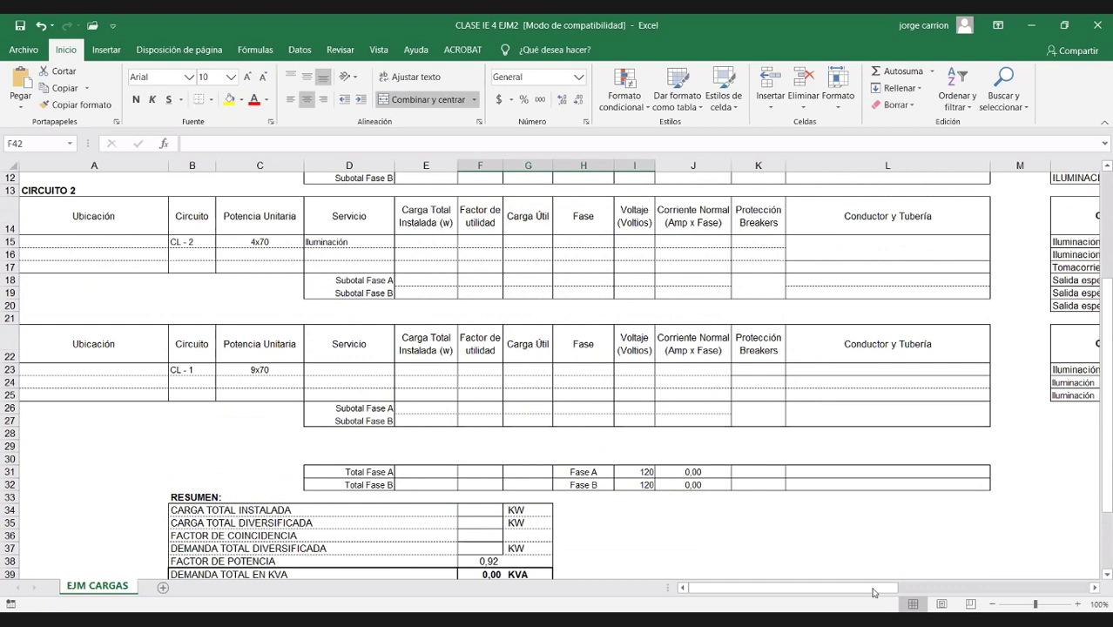
pyautogui.scroll(3, 882, 373)
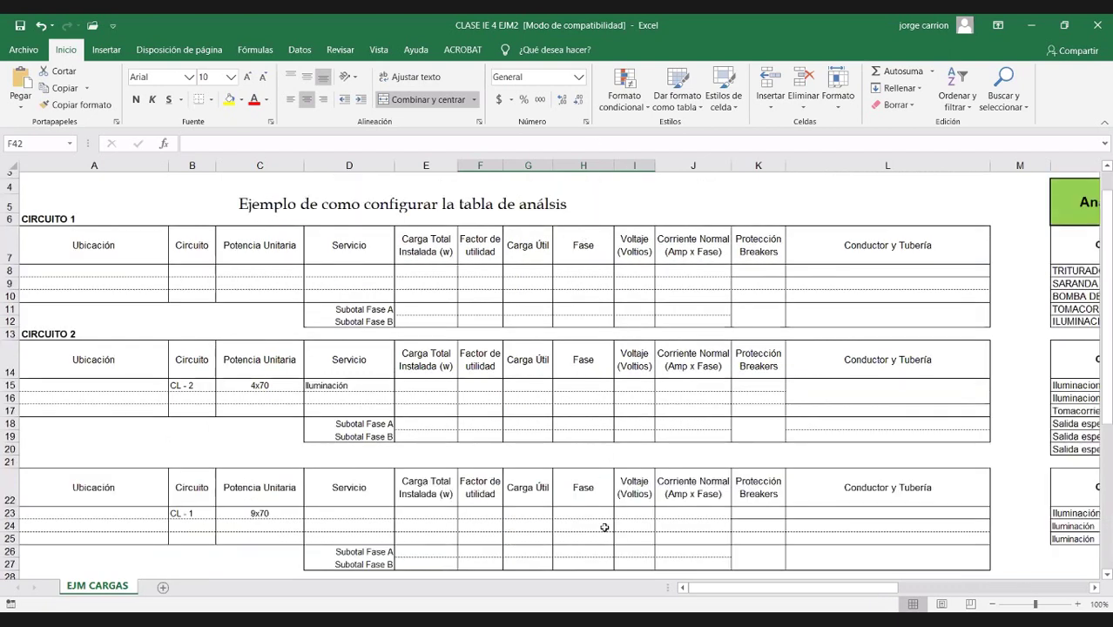
pyautogui.hscroll(3, 604, 527)
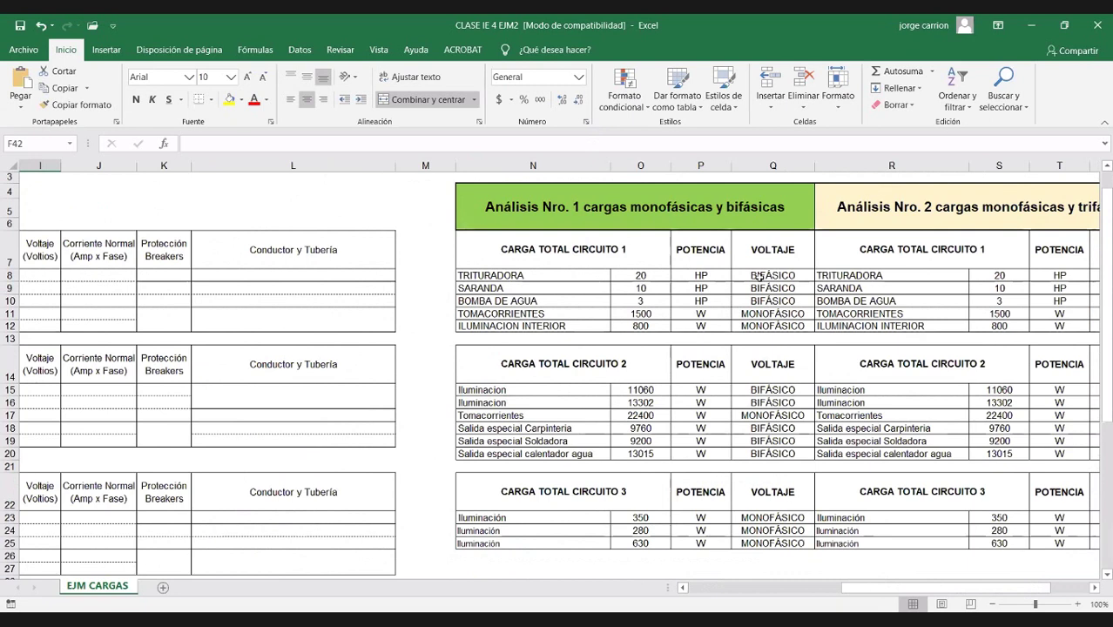
# Examine Circuit 1's load list under Análisis Nro. 1, its voltage and power columns, and the Carga Útil subtotal cells for phases A and B.
pyautogui.click(760, 276)
pyautogui.moveTo(760, 276); pyautogui.dragTo(763, 324)
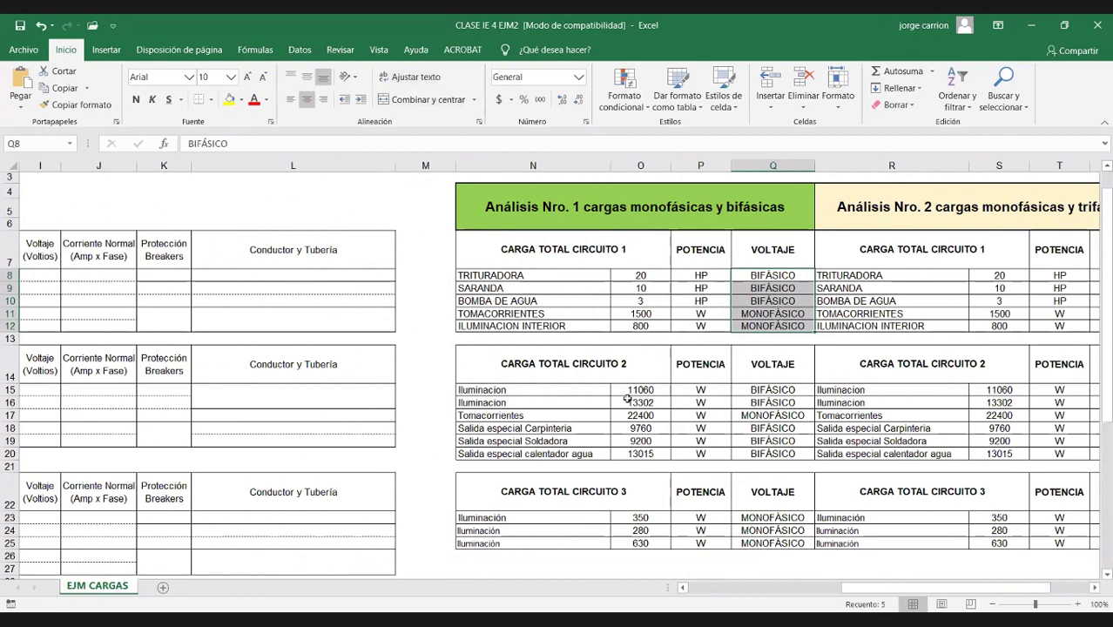
pyautogui.moveTo(490, 275); pyautogui.dragTo(772, 325)
pyautogui.click(678, 280)
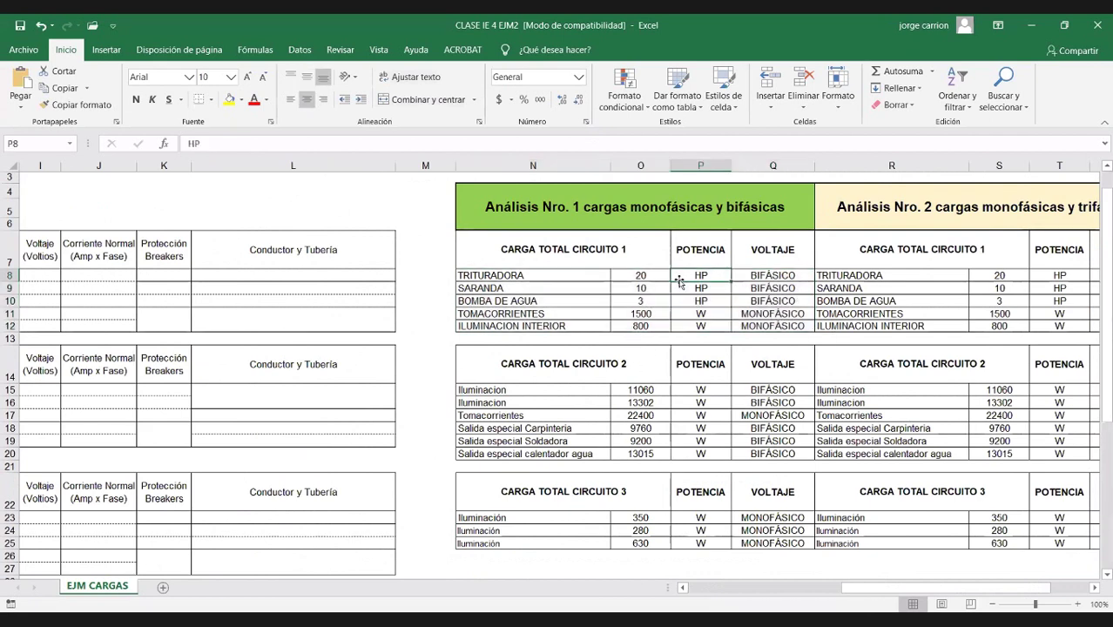
pyautogui.click(627, 276)
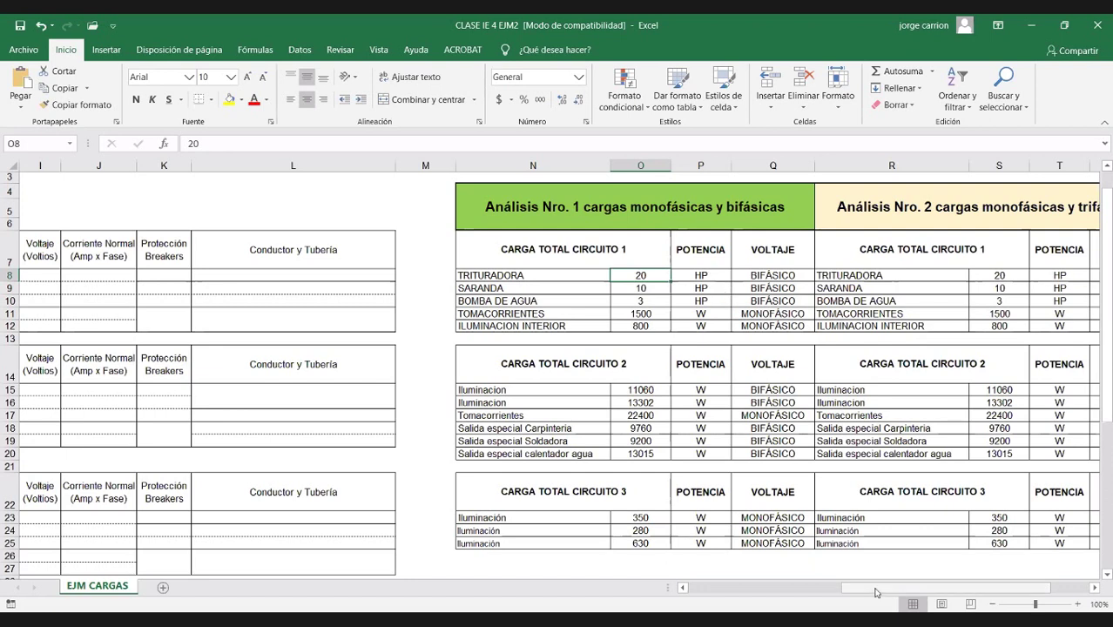
pyautogui.moveTo(876, 592); pyautogui.dragTo(418, 318)
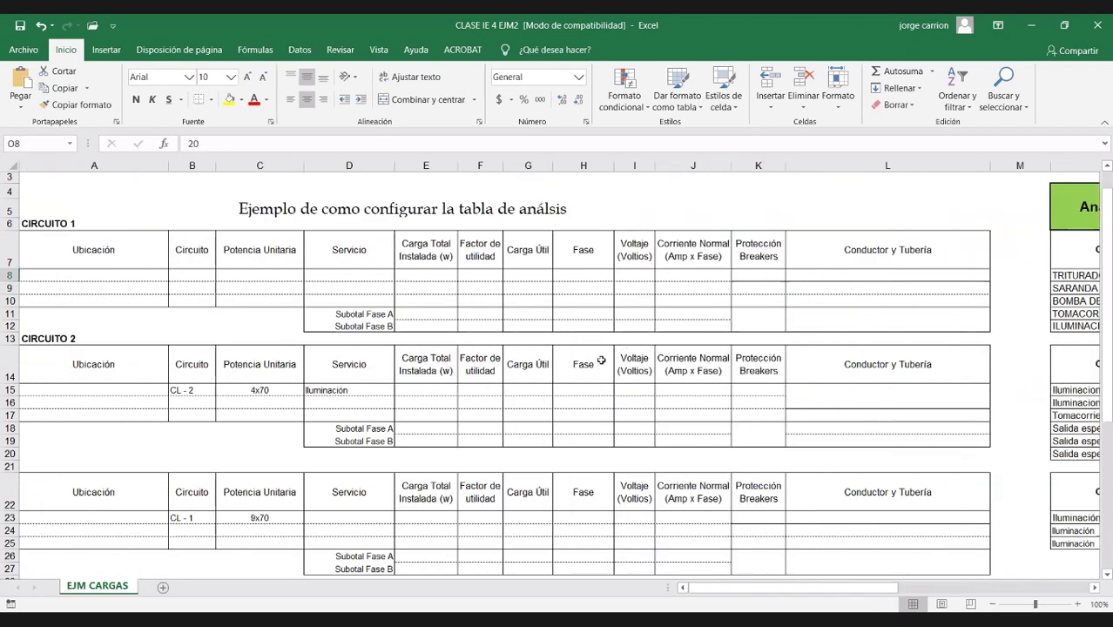
pyautogui.click(517, 329)
pyautogui.click(522, 312)
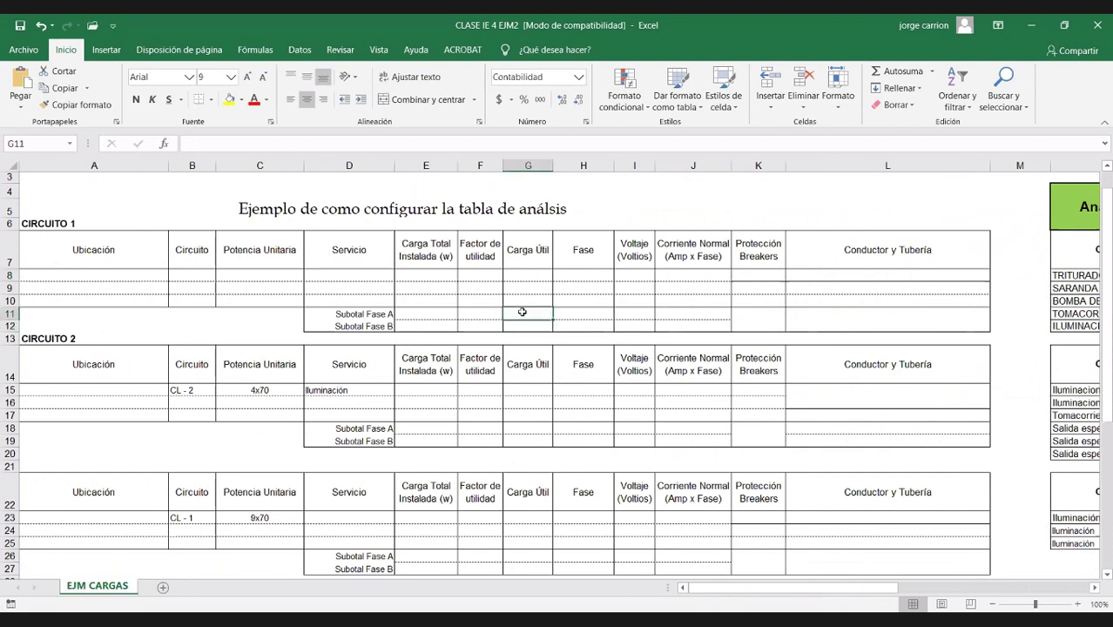
pyautogui.click(522, 322)
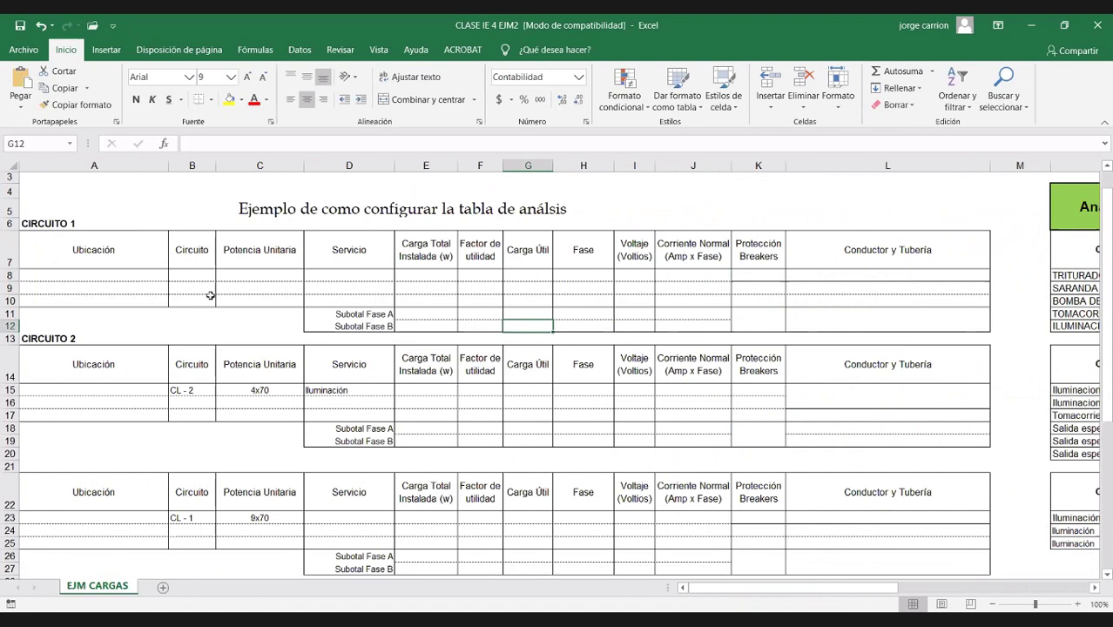
# Fill in the first row of Circuito 1 with TRITURADORA as the Ubicación and C1 as the Circuito.
pyautogui.click(153, 277)
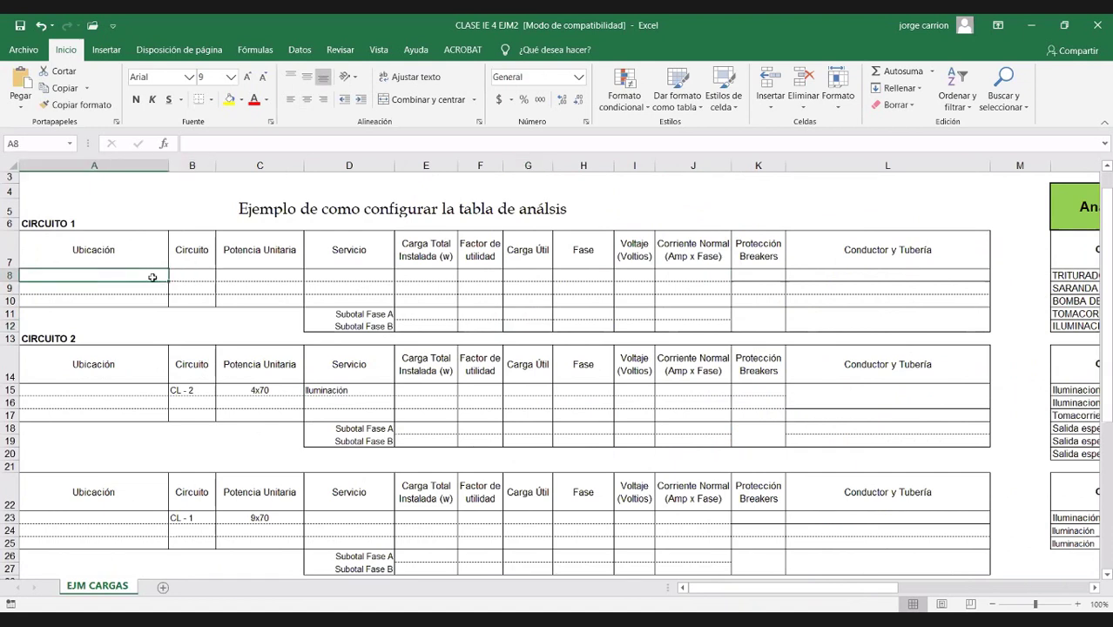
pyautogui.write('TR')
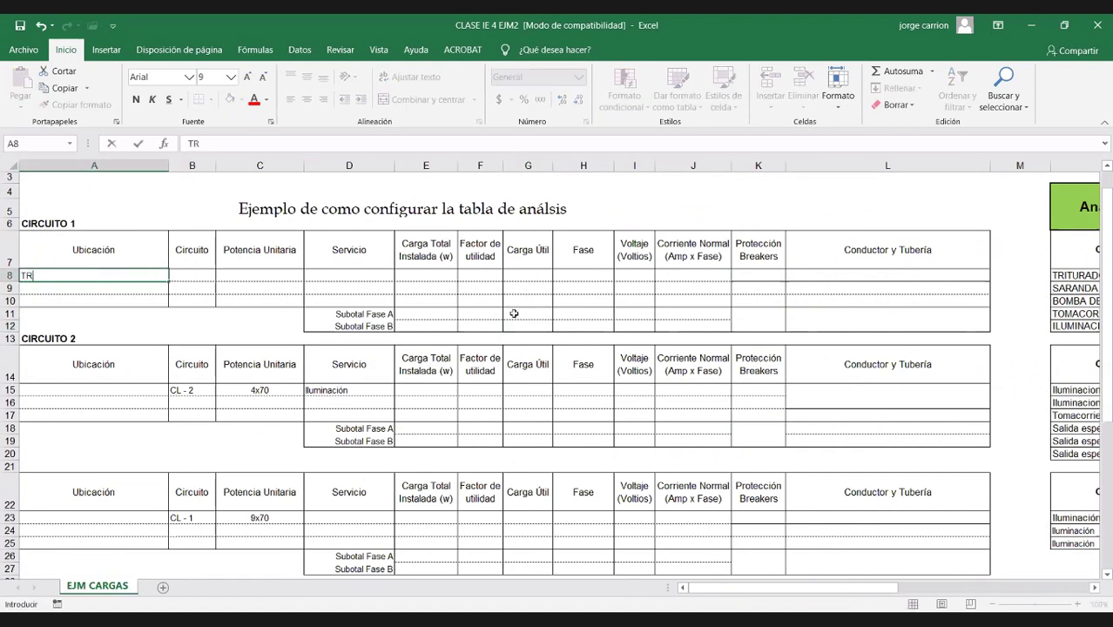
pyautogui.write('ITURadora')
pyautogui.press('BackSpace')
pyautogui.press('BackSpace')
pyautogui.press('BackSpace')
pyautogui.press('BackSpace')
pyautogui.press('BackSpace')
pyautogui.write('ADORA')
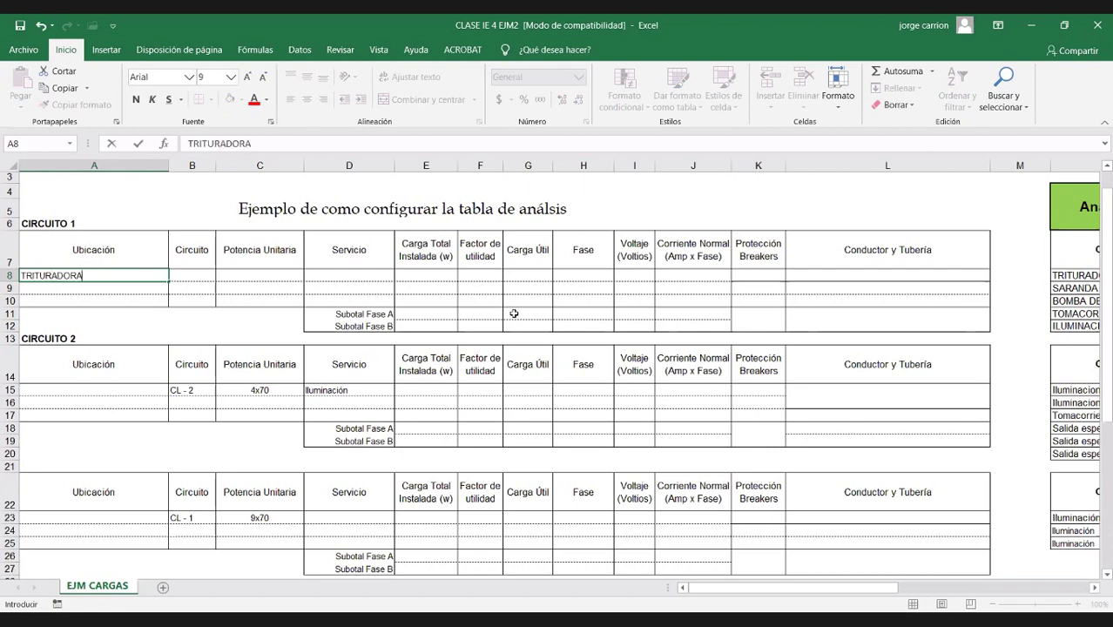
pyautogui.click(184, 277)
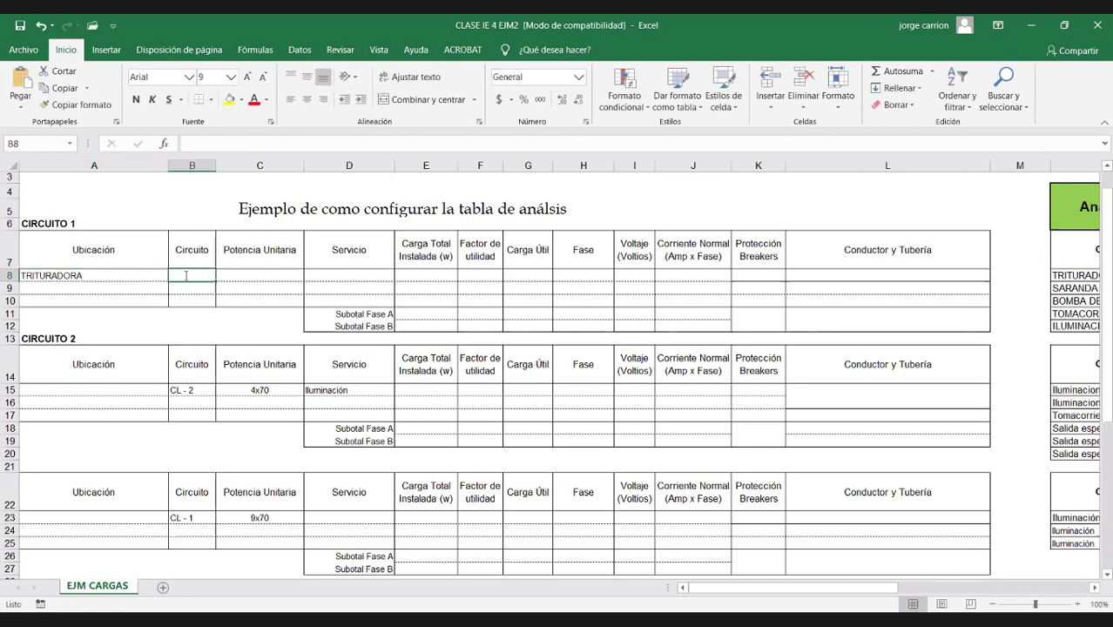
pyautogui.write('Circuito')
pyautogui.write('1')
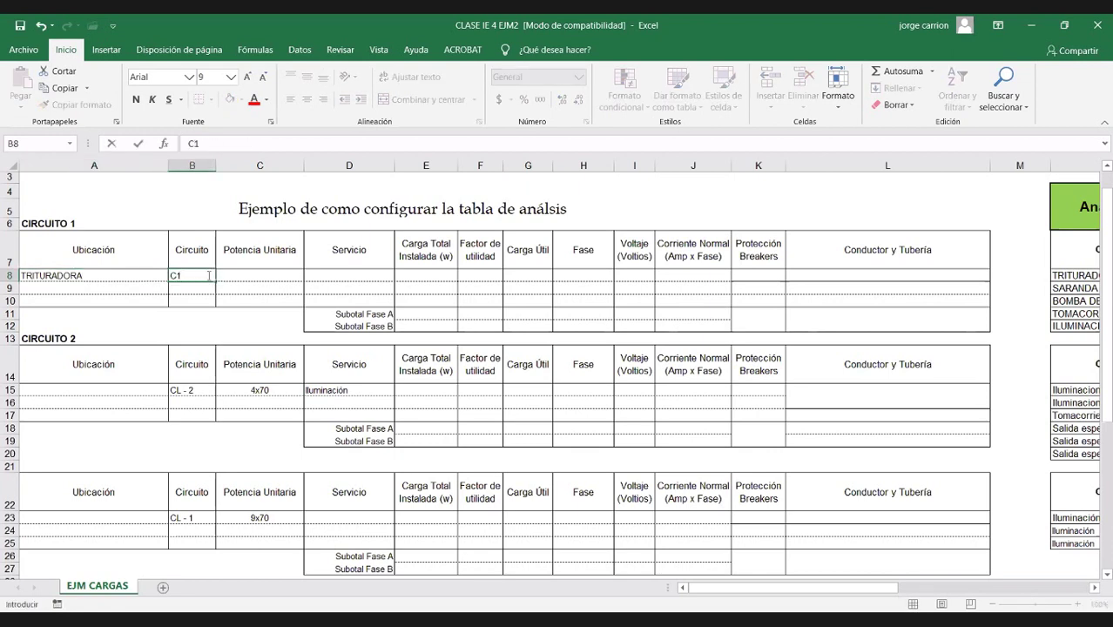
# Enter the TRITURADORA's Potencia Unitaria in C8 as the formula +20*746.
pyautogui.click(244, 274)
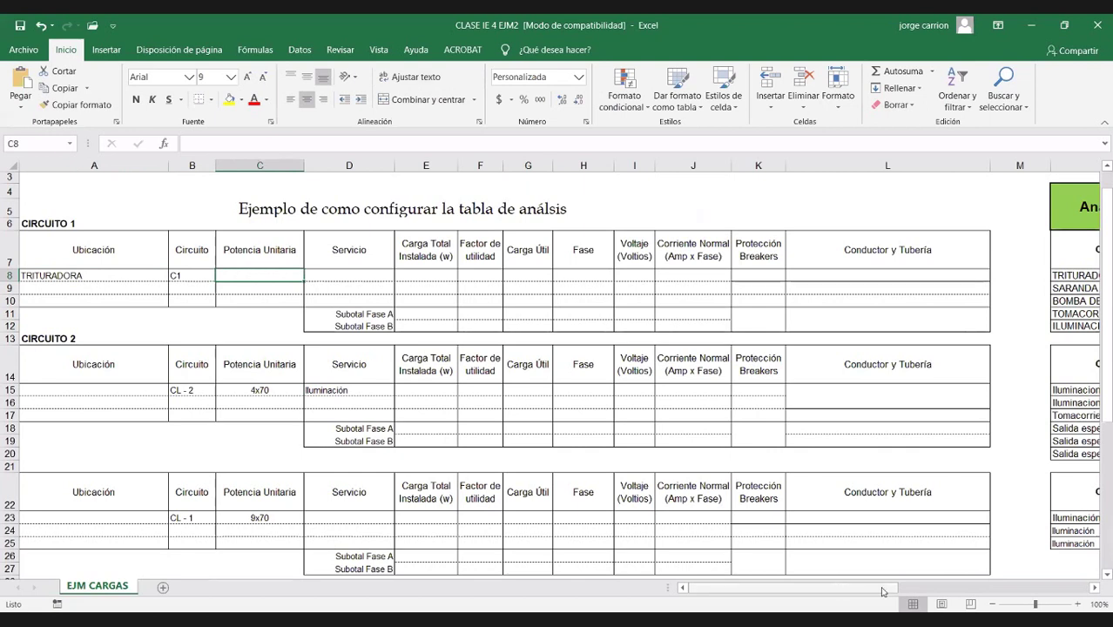
pyautogui.moveTo(844, 591); pyautogui.dragTo(819, 587)
pyautogui.write('+20*746')
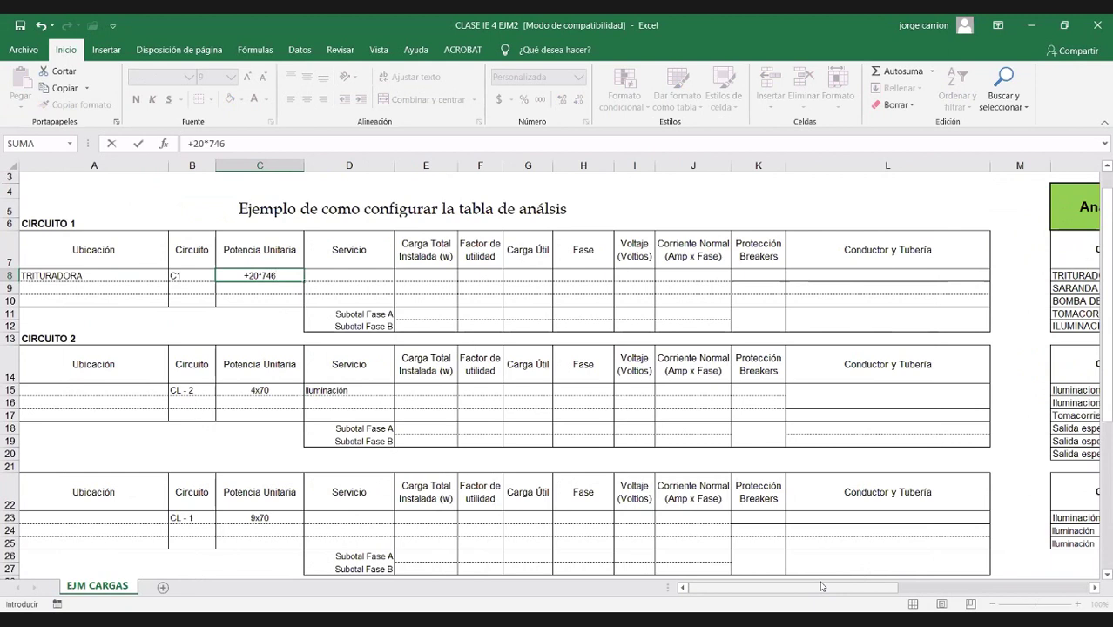
pyautogui.press('Return')
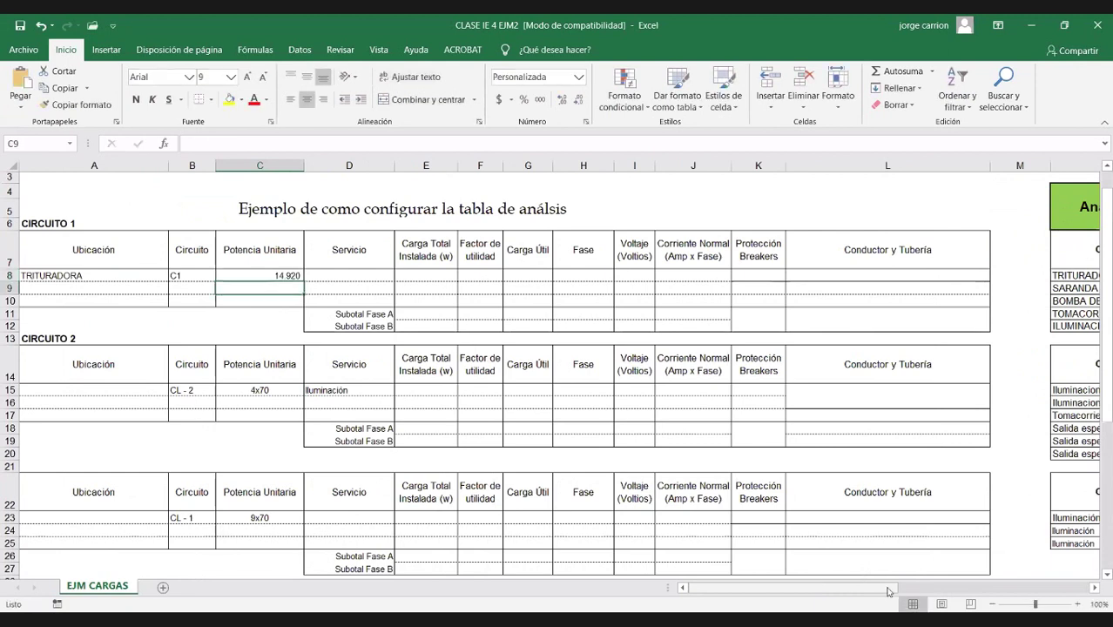
# Enter TRITURADORA as the Servicio in the first row of Circuito 1.
pyautogui.click(342, 279)
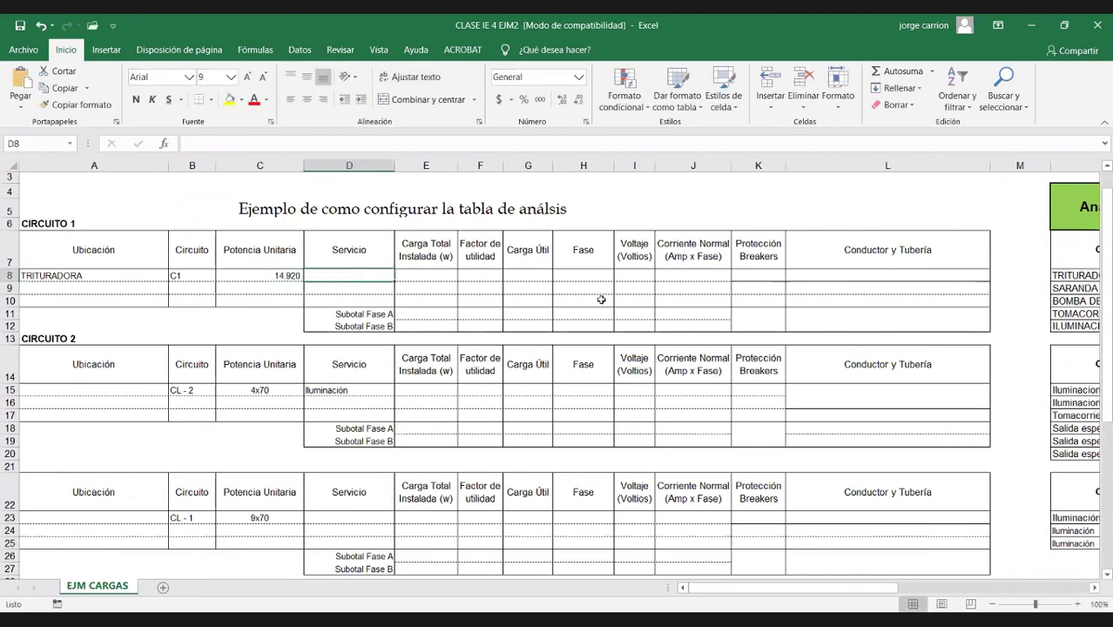
pyautogui.write('TRI')
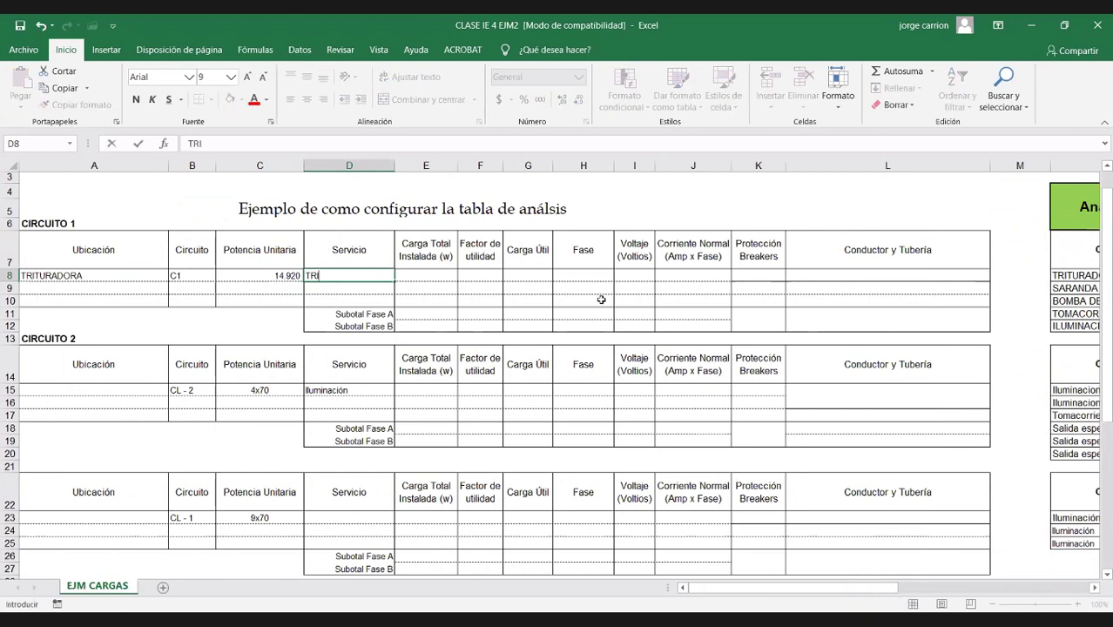
pyautogui.write('TURADORA')
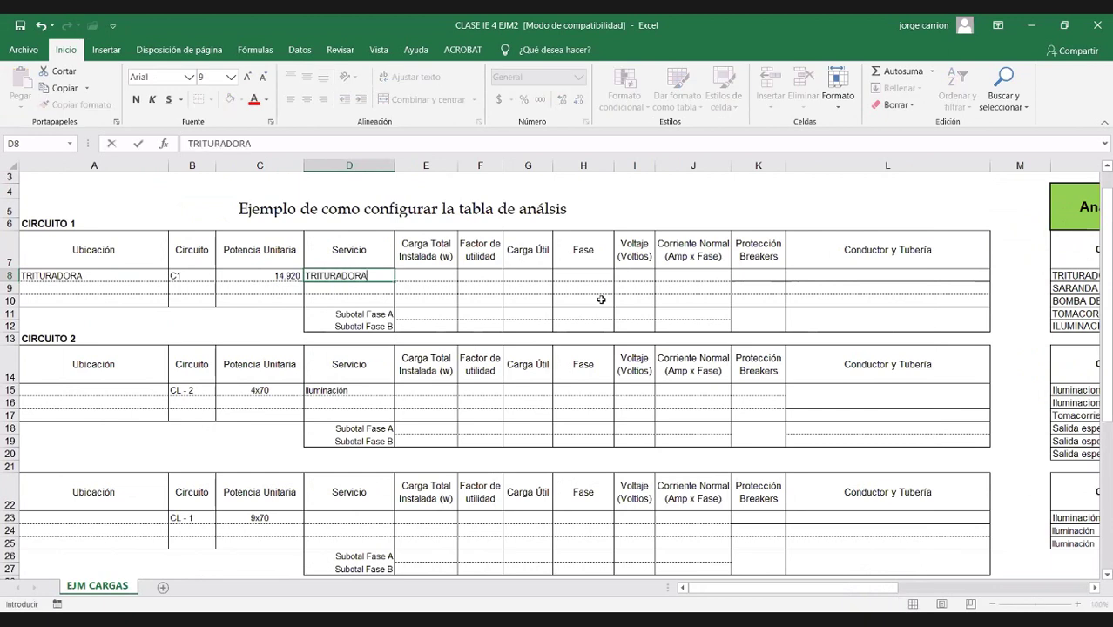
# Replace the TRITURADORA's Potencia Unitaria formula in C8 with the plain value 20.
pyautogui.click(415, 275)
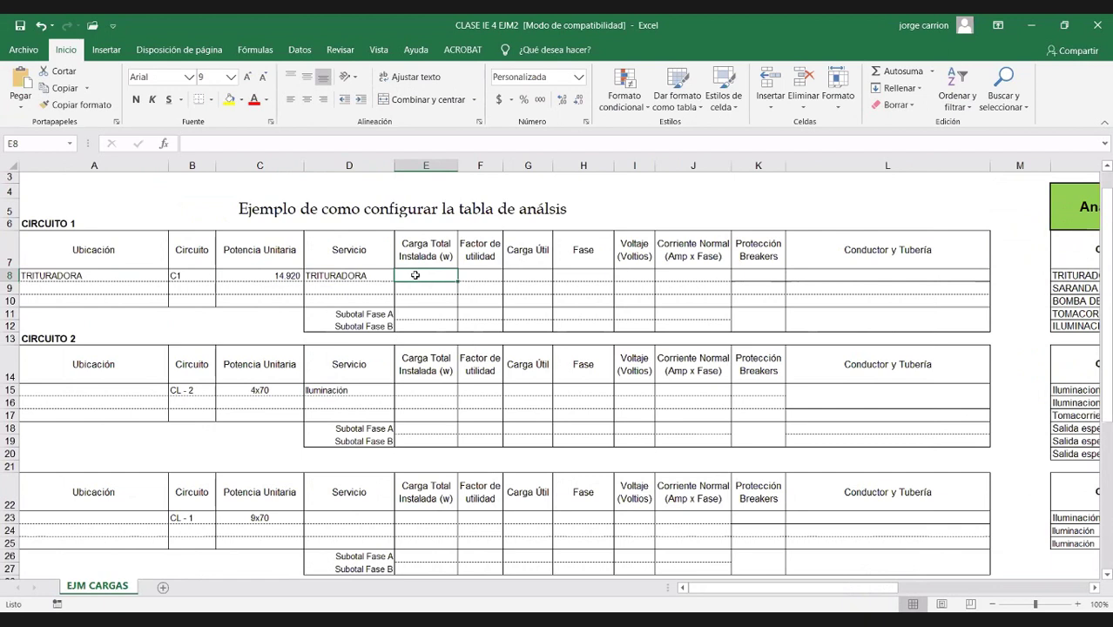
pyautogui.doubleClick(415, 275)
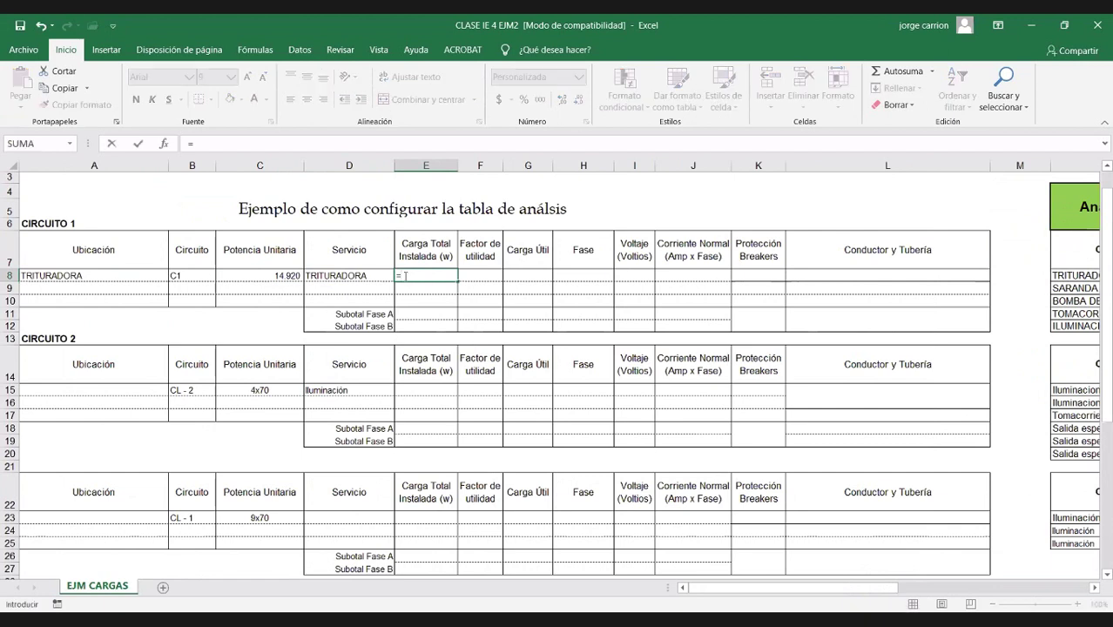
pyautogui.click(268, 277)
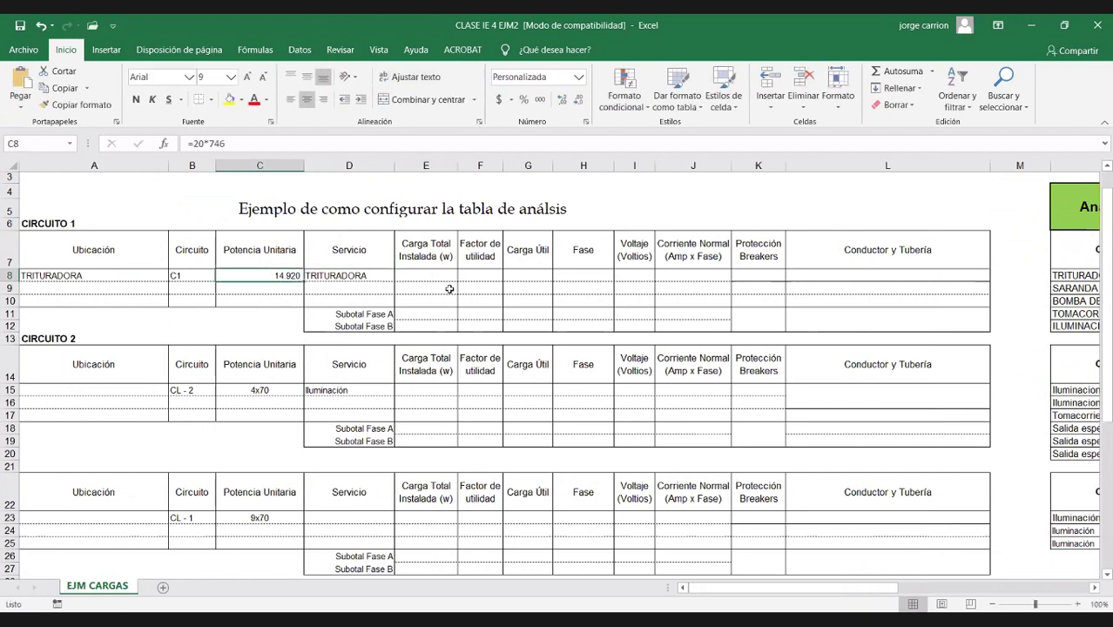
pyautogui.moveTo(787, 590); pyautogui.dragTo(760, 595)
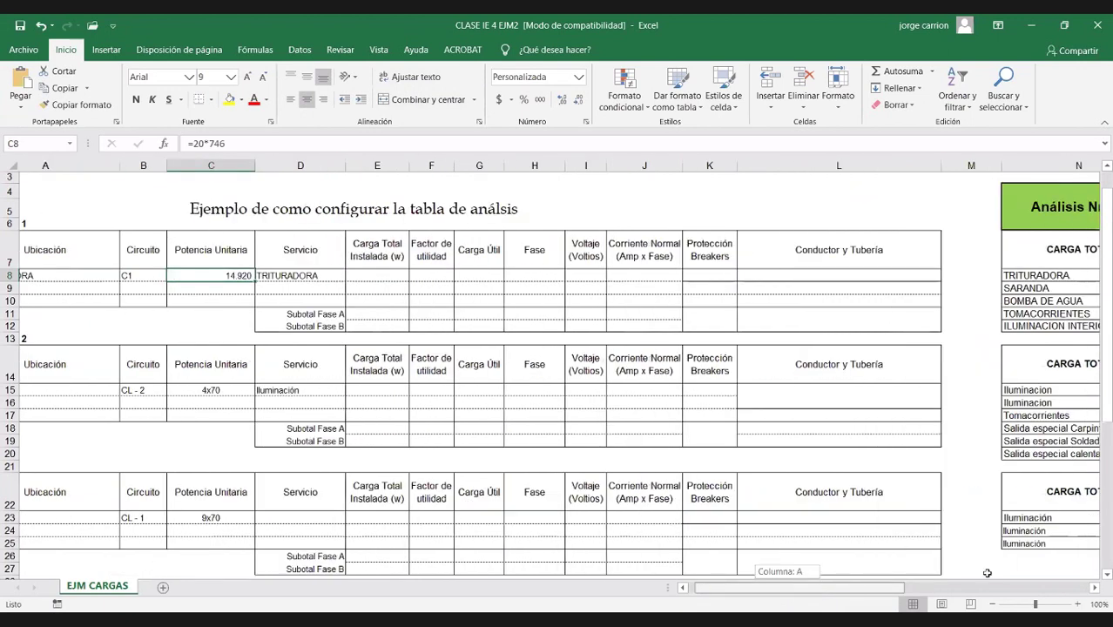
pyautogui.write('20')
# Calculate the TRITURADORA's Carga Total Instalada in E8 with the formula =C8*746.
pyautogui.click(452, 276)
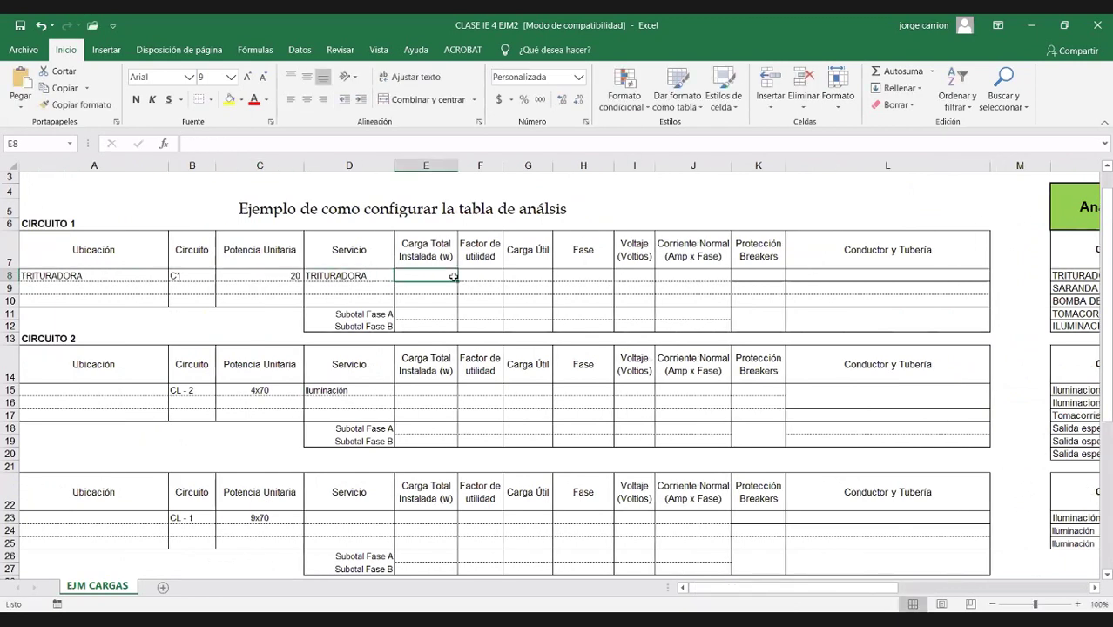
pyautogui.write('=')
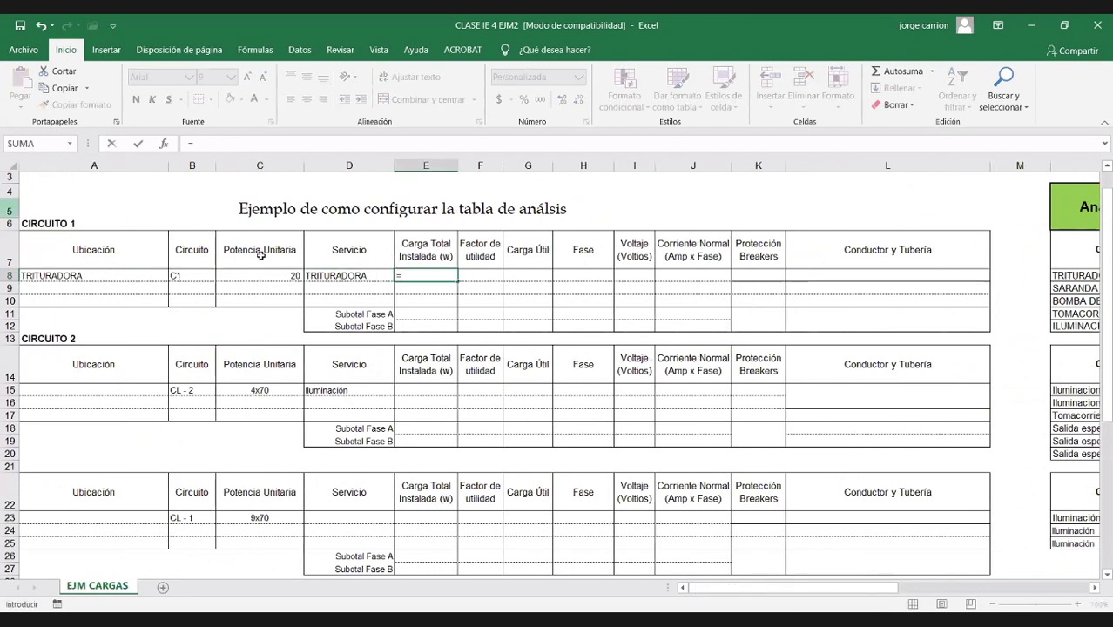
pyautogui.click(295, 275)
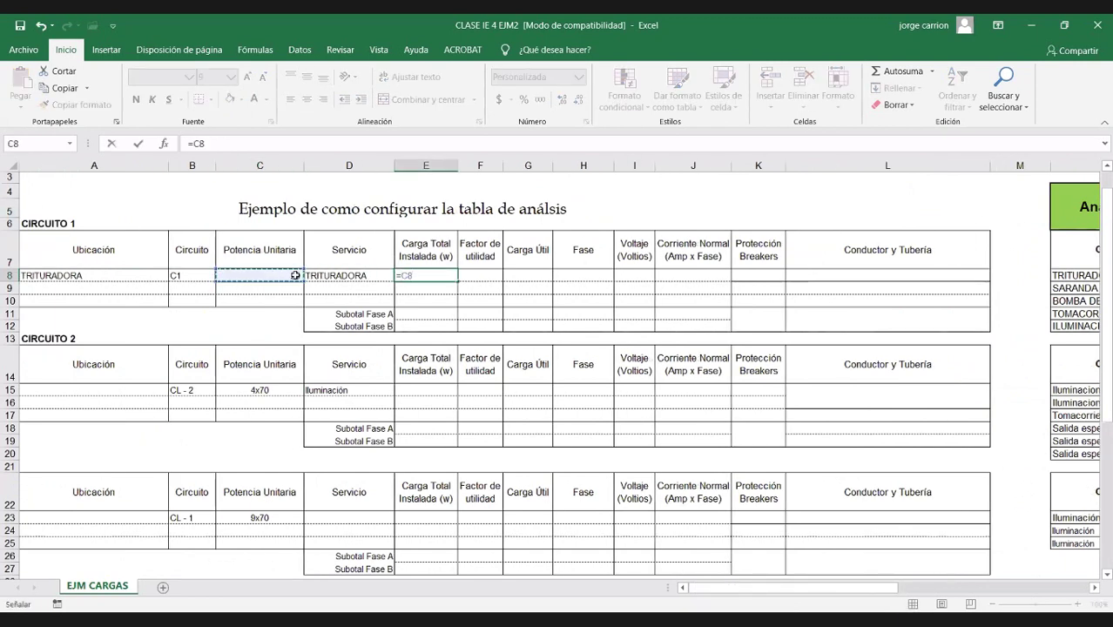
pyautogui.write('*746')
pyautogui.press('Return')
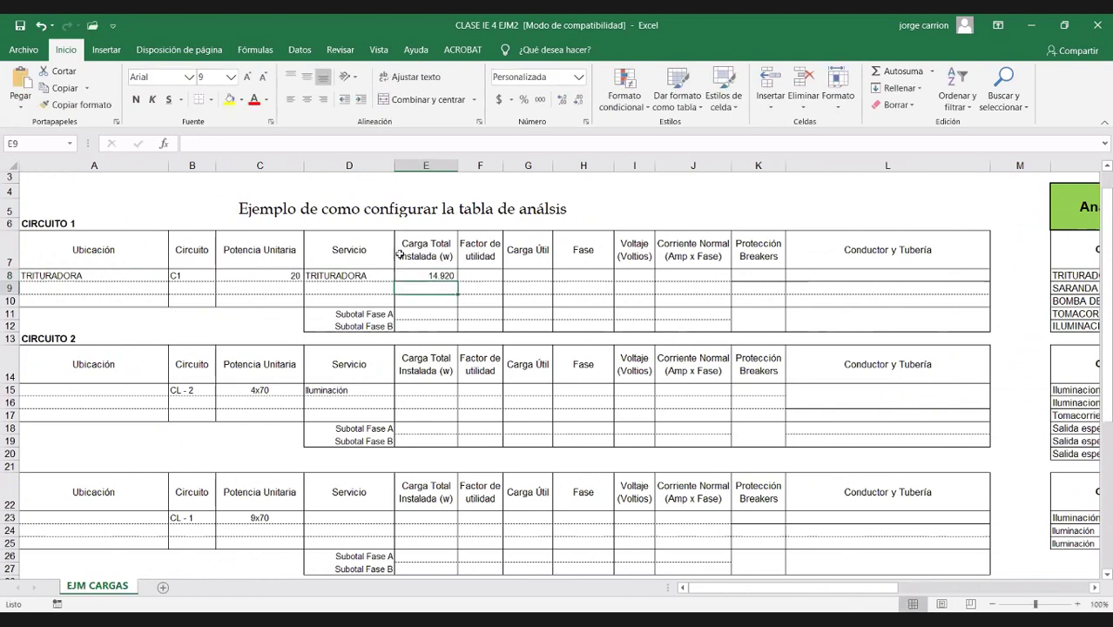
# Set the TRITURADORA's Factor de utilidad to 0,8 and calculate its Carga Útil in G8 as F8*E8.
pyautogui.click(487, 272)
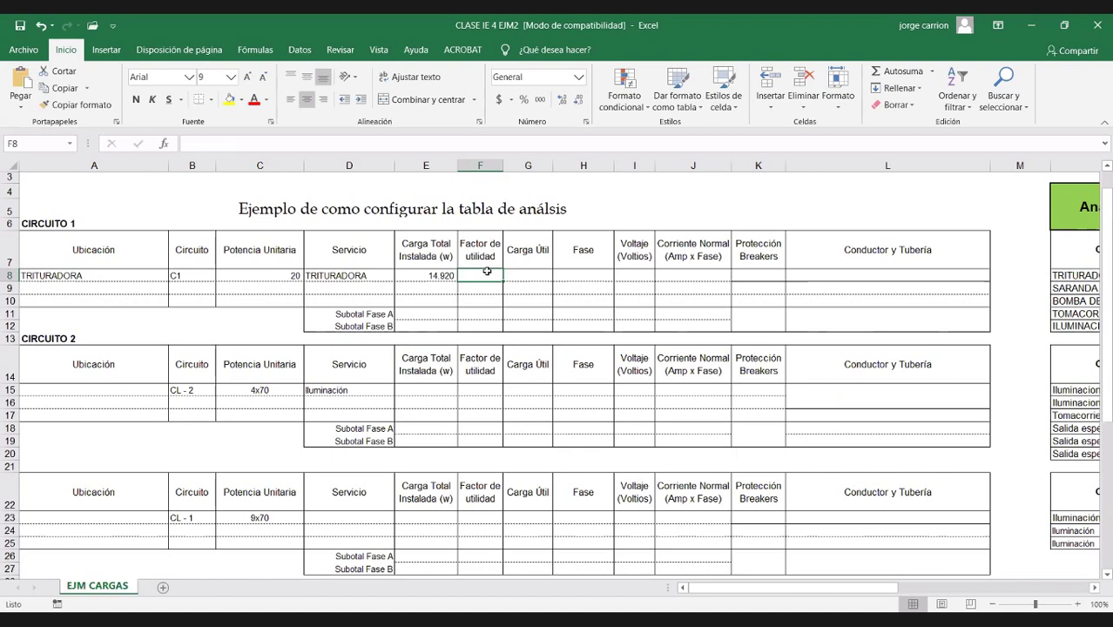
pyautogui.write('0,8')
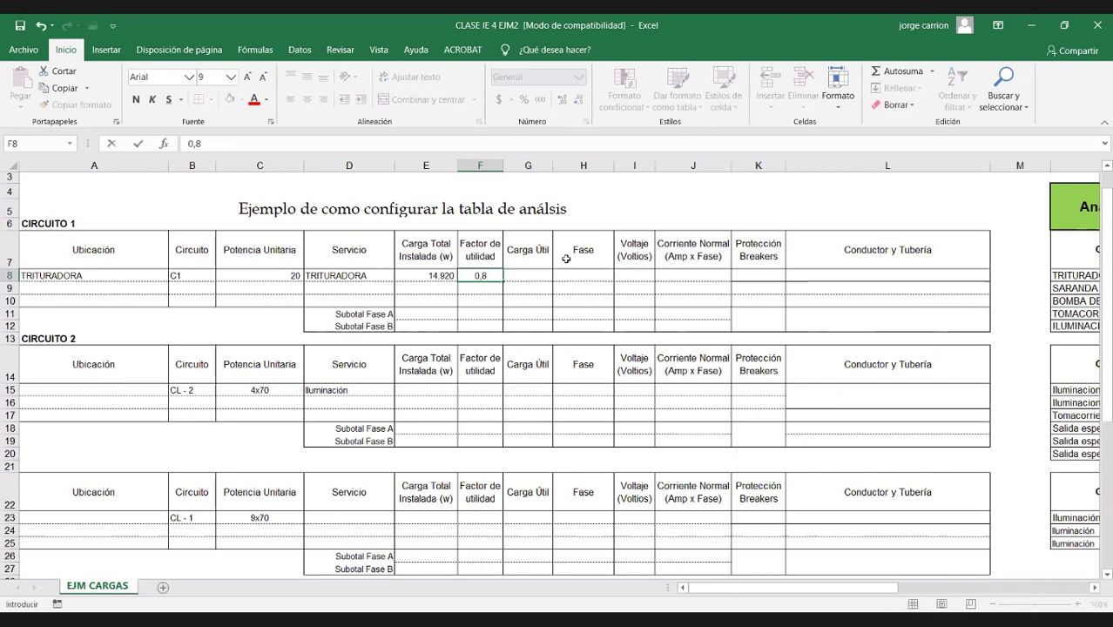
pyautogui.click(534, 275)
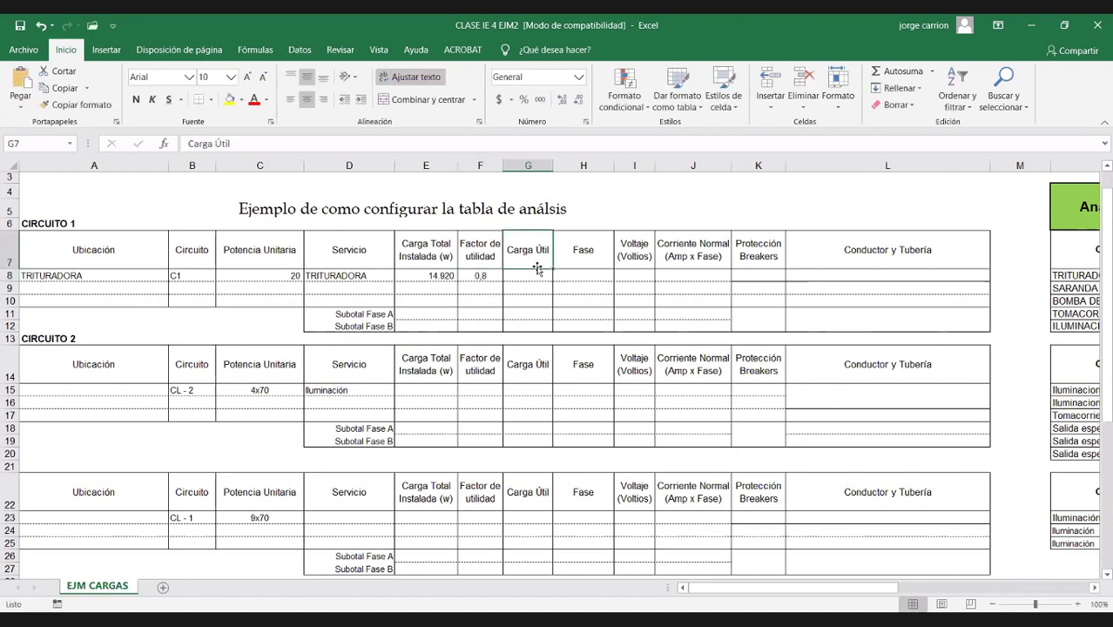
pyautogui.write('+')
pyautogui.click(486, 276)
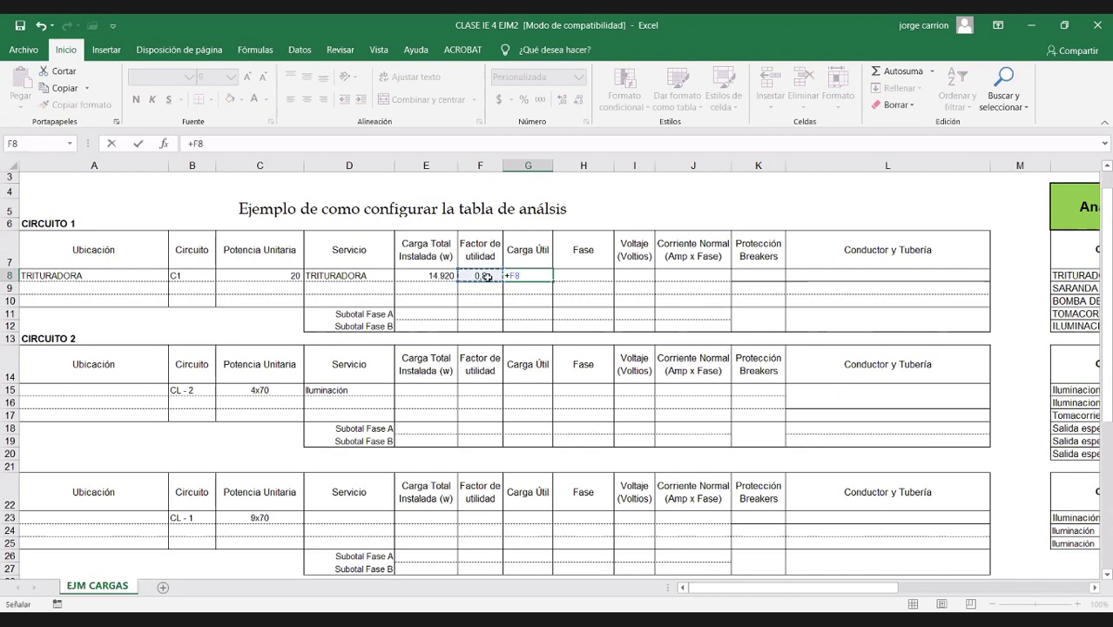
pyautogui.write('*')
pyautogui.click(423, 276)
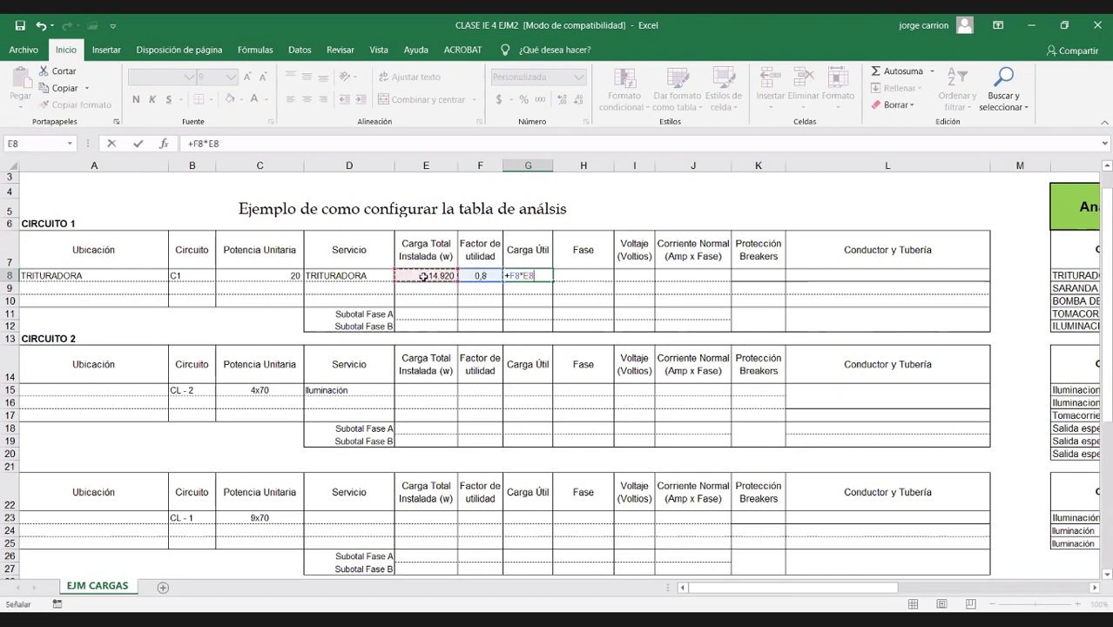
pyautogui.press('Return')
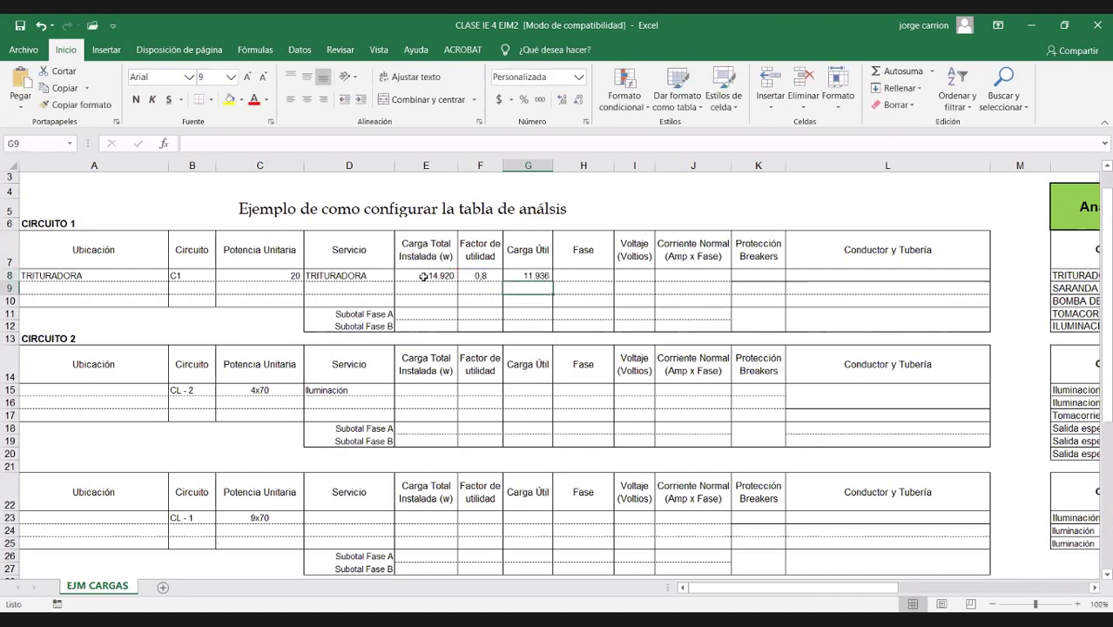
# Enter A-B as the TRITURADORA's Fase and 240 as its Voltaje.
pyautogui.click(584, 275)
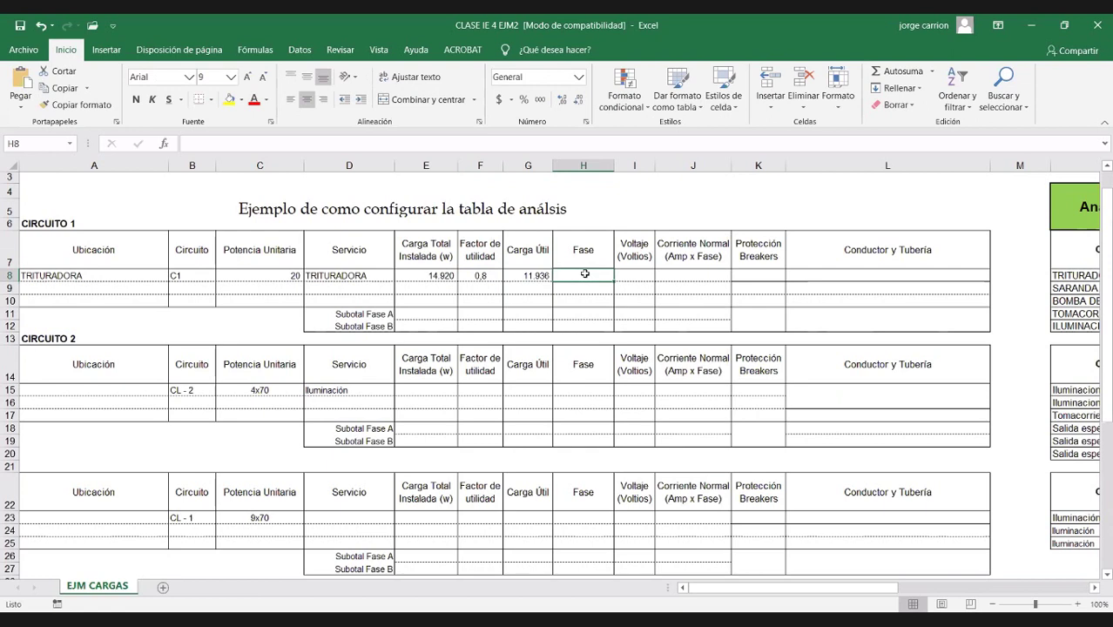
pyautogui.write('A-B')
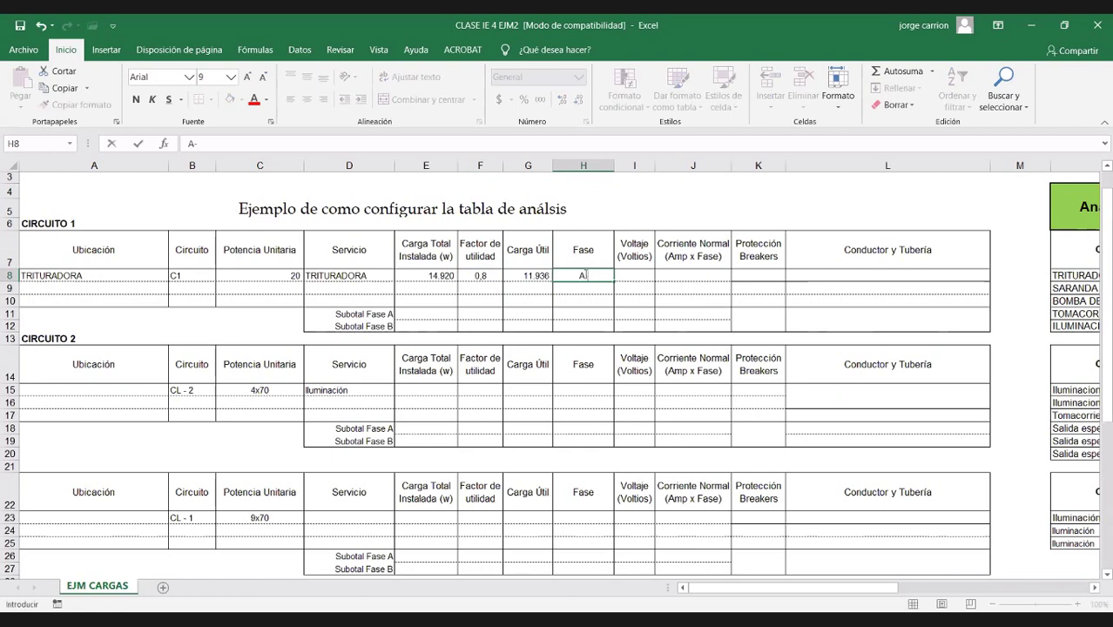
pyautogui.click(633, 277)
pyautogui.write('24')
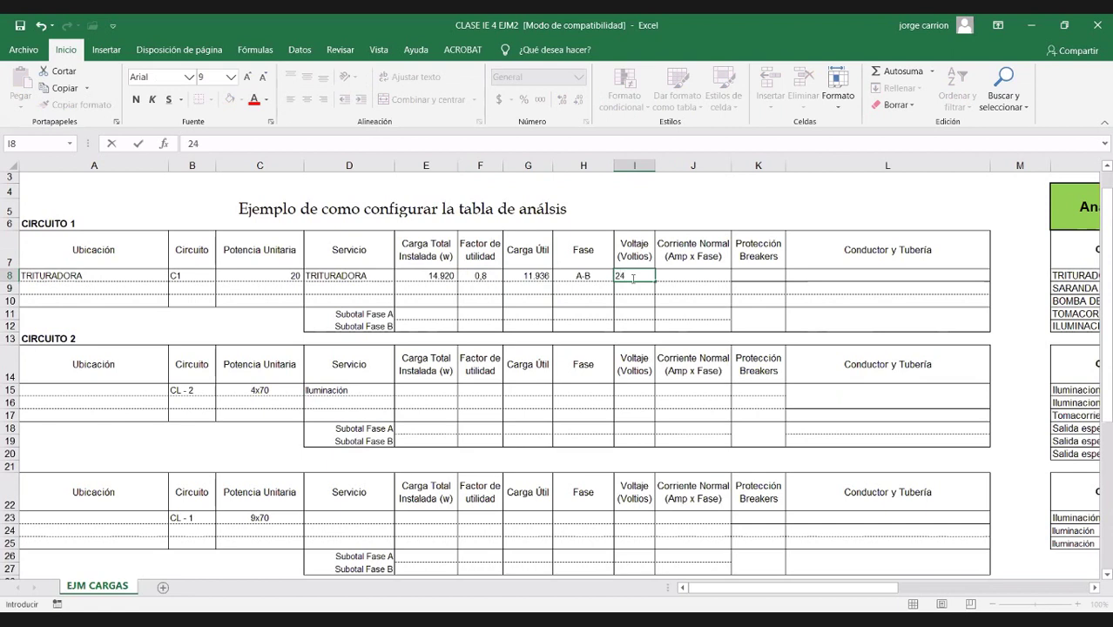
pyautogui.write('0')
pyautogui.click(683, 272)
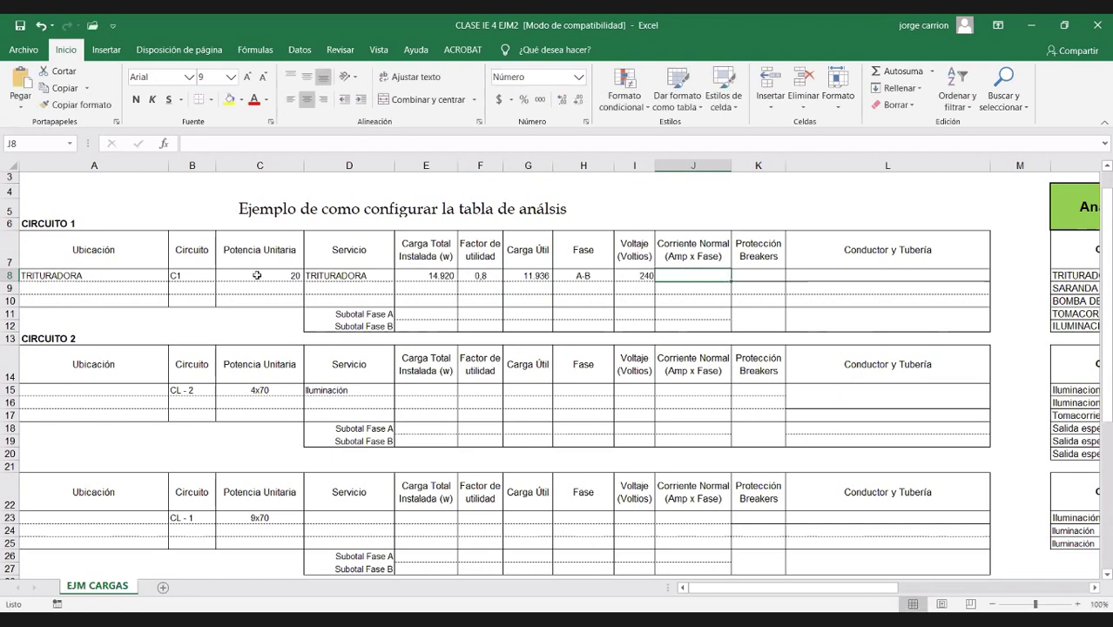
pyautogui.click(442, 277)
pyautogui.click(669, 273)
pyautogui.click(752, 277)
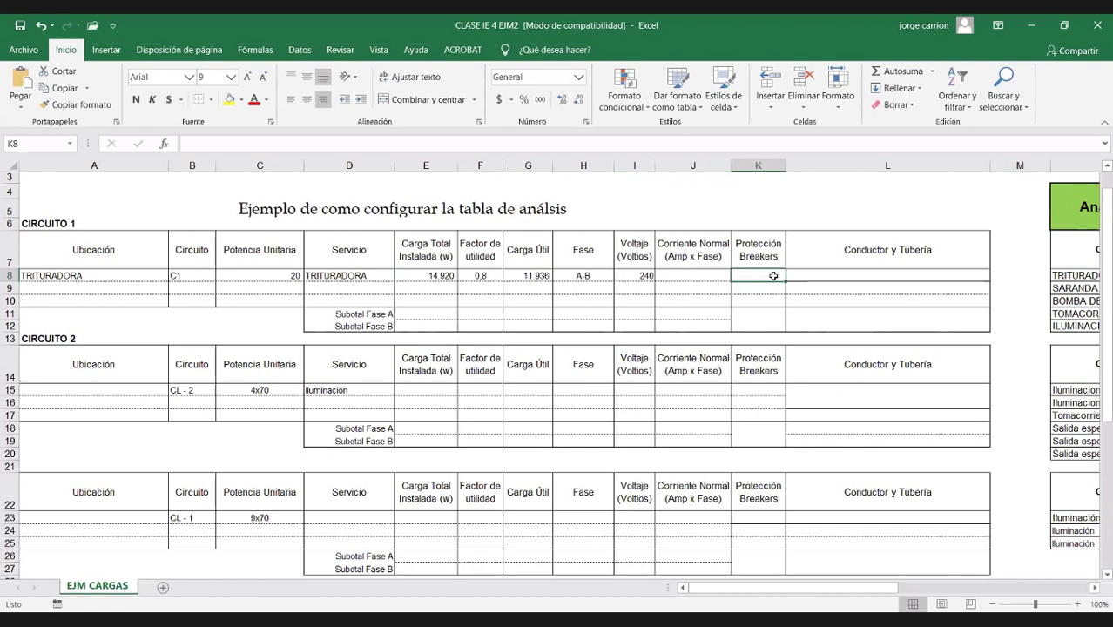
pyautogui.click(797, 275)
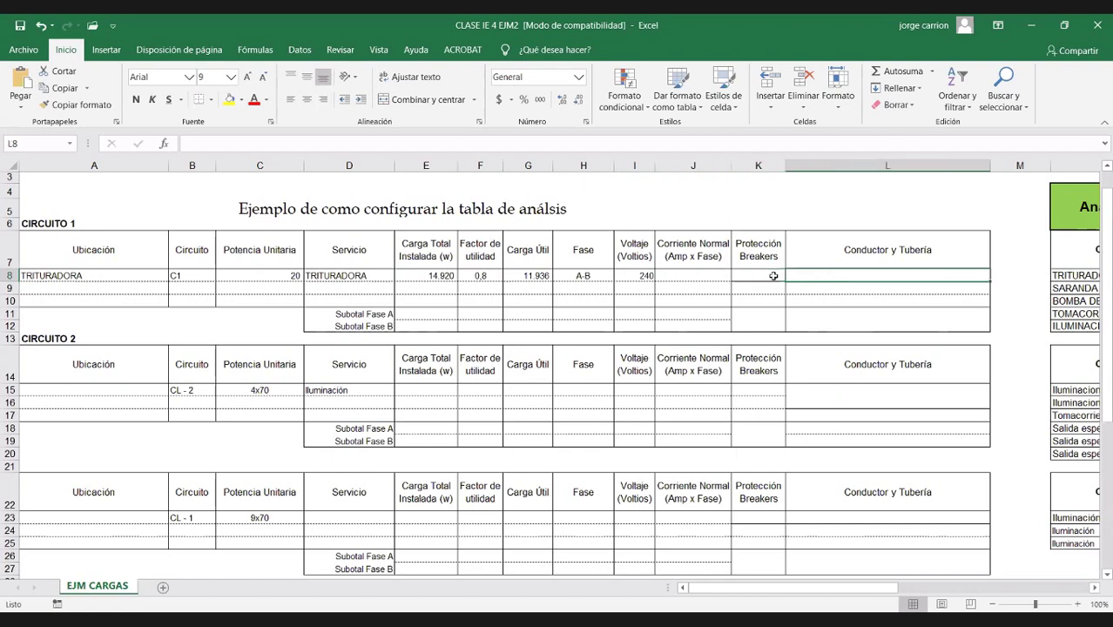
pyautogui.click(775, 276)
# Draft the sample conductor and pipe description 8 THHN cu 2X8 (12)+2" in the TRITURADORA's Conductor y Tubería cell L8.
pyautogui.click(817, 272)
pyautogui.doubleClick(818, 272)
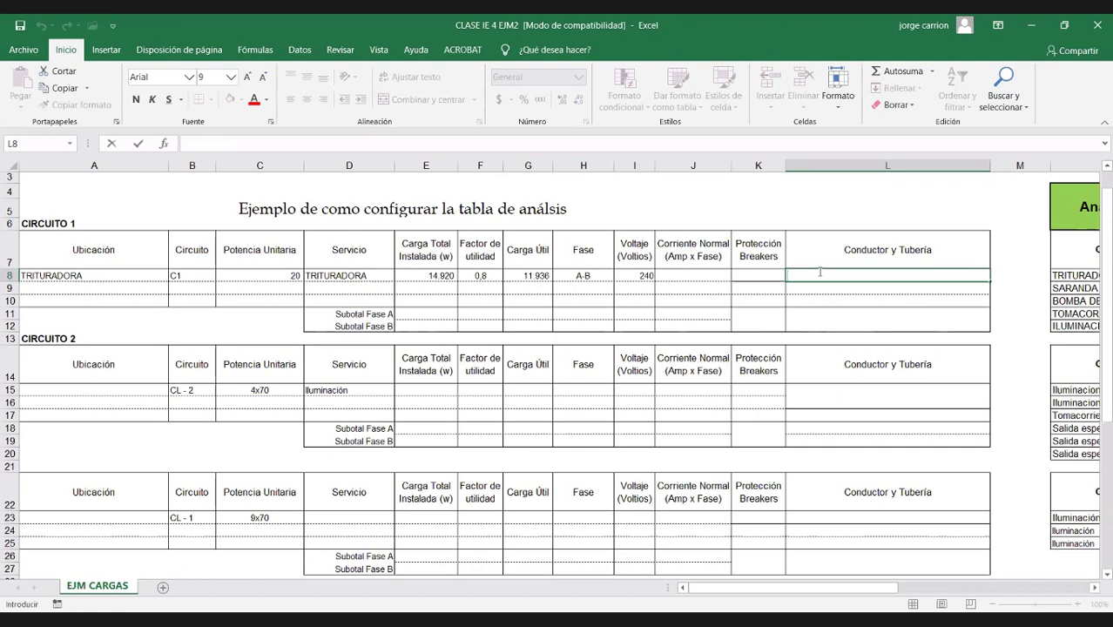
pyautogui.write('8 THHN cu')
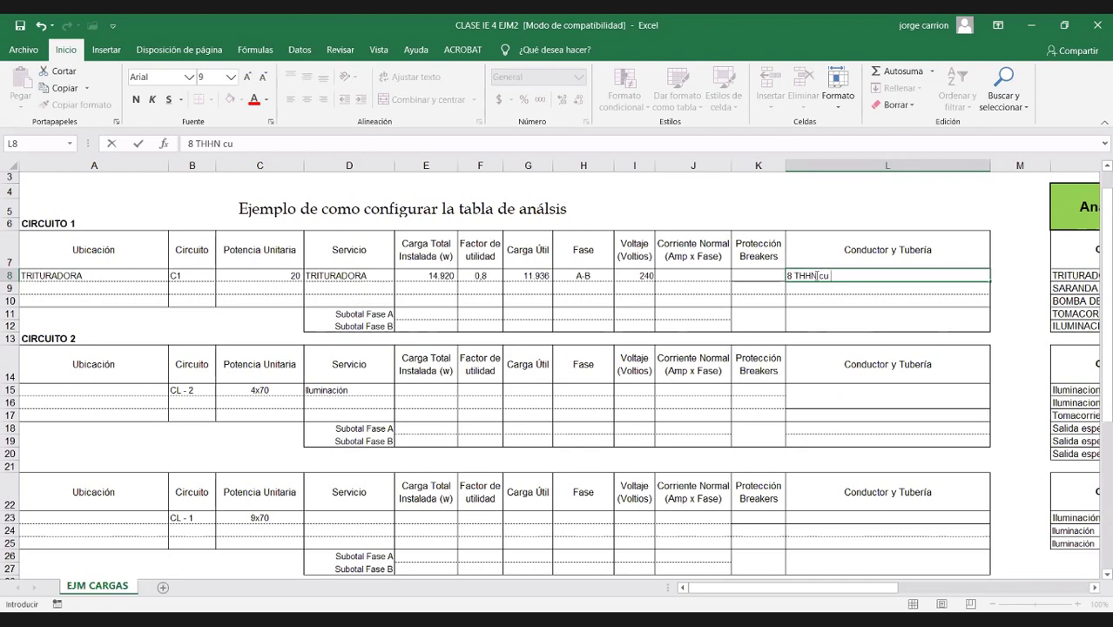
pyautogui.write('2X8 (12)')
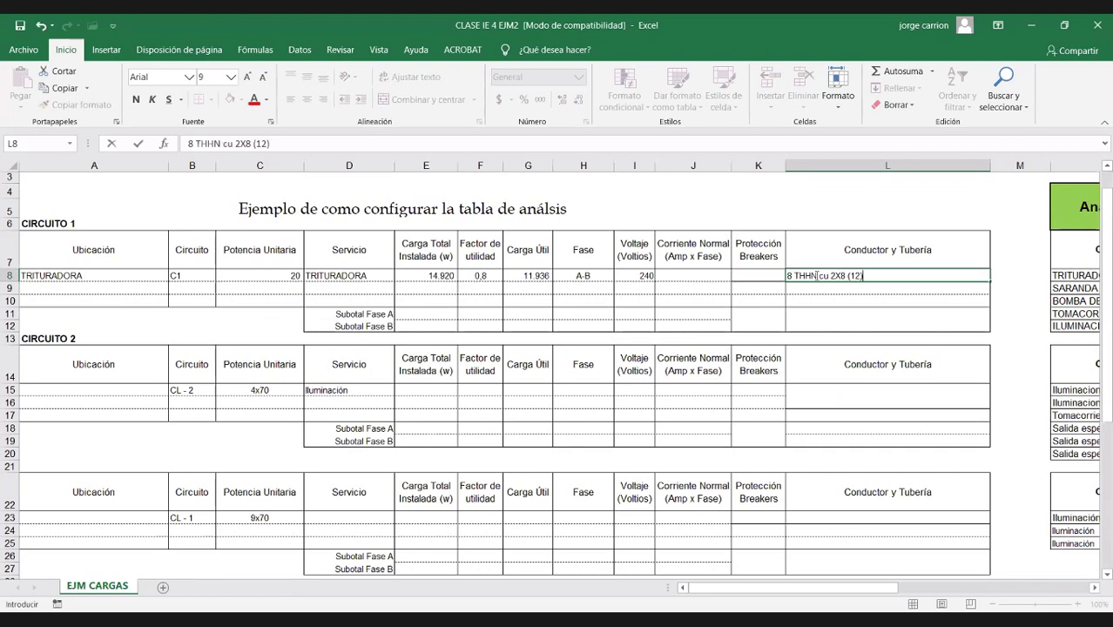
pyautogui.write('+')
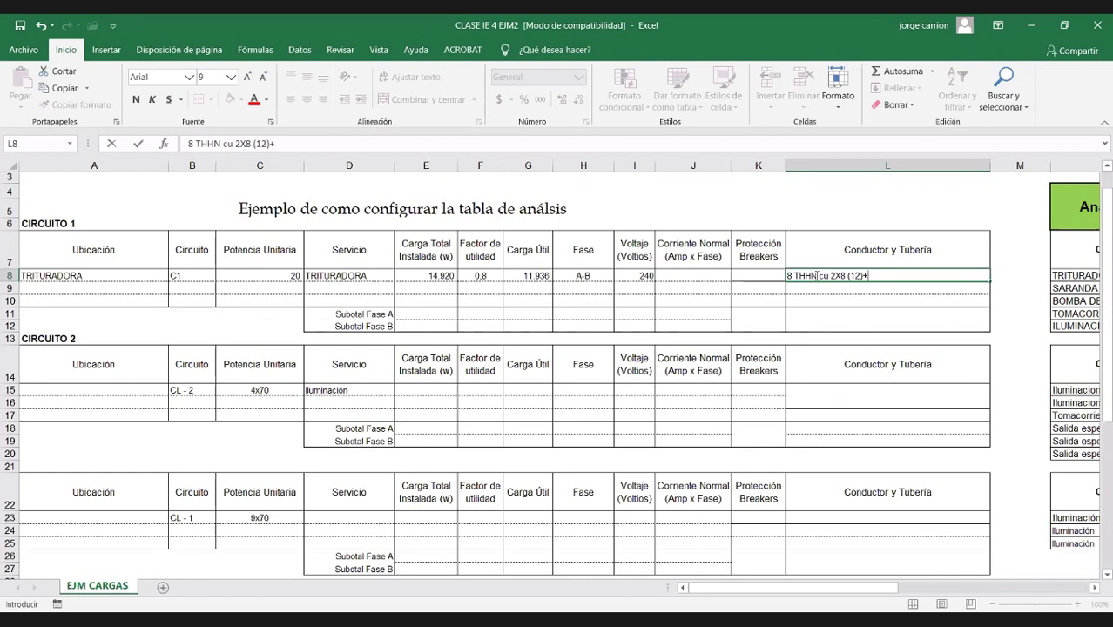
pyautogui.write('2')
pyautogui.write('=')
pyautogui.press('BackSpace')
pyautogui.write(')')
pyautogui.press('BackSpace')
pyautogui.write('"')
# Add the pipe material PVC at the end of the description being drafted in L8.
pyautogui.click(868, 274)
pyautogui.write('o')
pyautogui.press('BackSpace')
pyautogui.click(883, 274)
pyautogui.write('OVC')
pyautogui.press('BackSpace')
pyautogui.press('BackSpace')
pyautogui.press('BackSpace')
pyautogui.write('PVC')
# Review the conductor and pipe parts of the draft in L8 and discard the uncommitted entry.
pyautogui.click(829, 275)
pyautogui.moveTo(853, 276); pyautogui.dragTo(864, 275)
pyautogui.click(880, 275)
pyautogui.moveTo(895, 275); pyautogui.dragTo(866, 275)
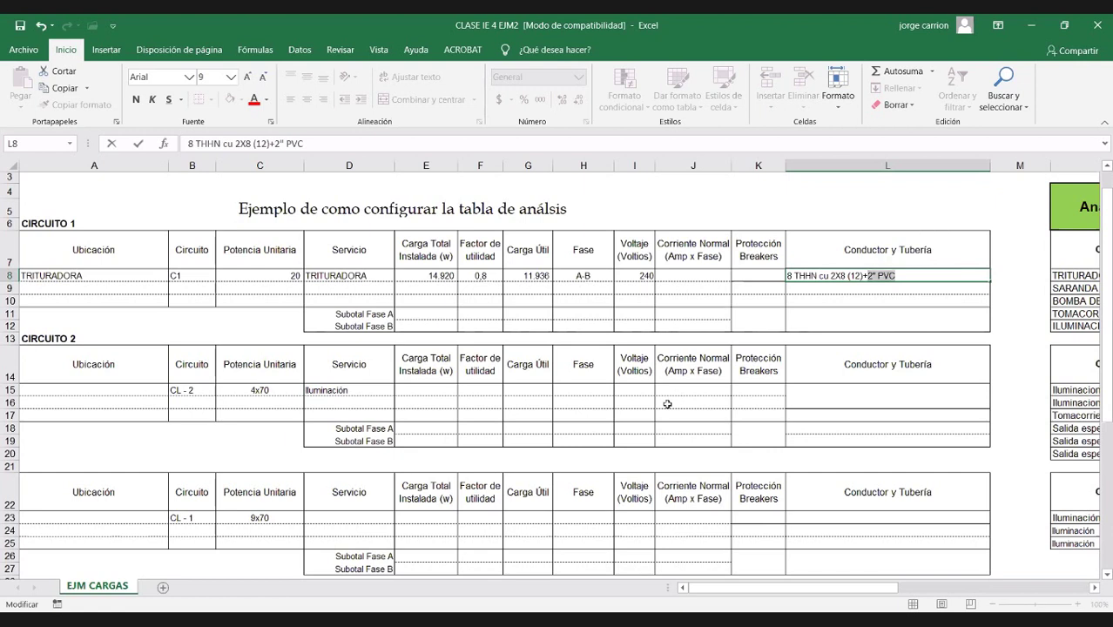
pyautogui.press('Escape')
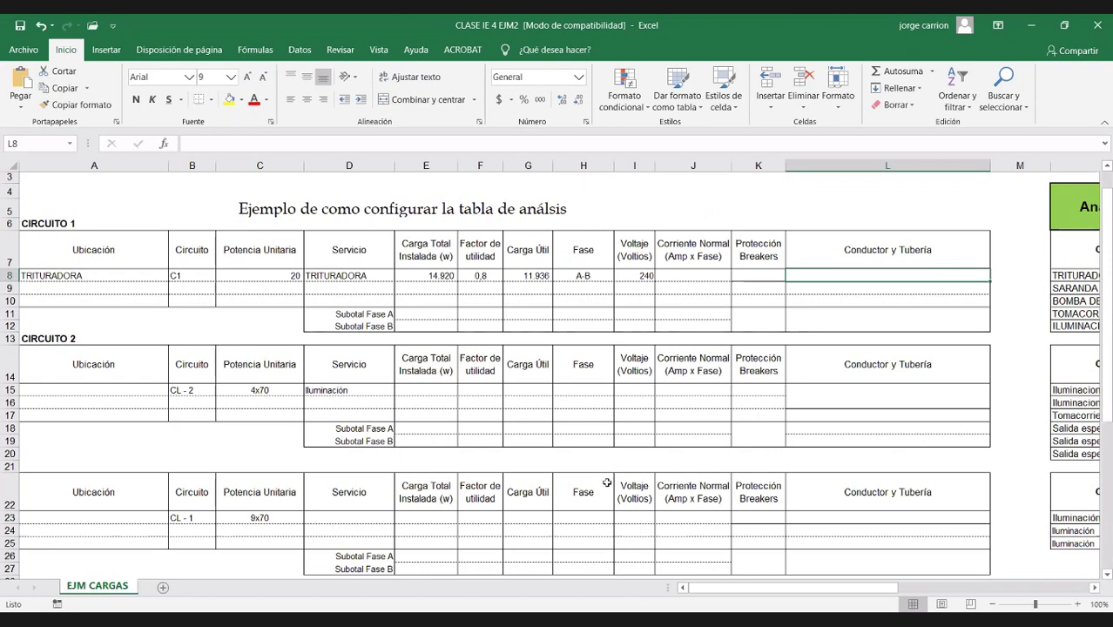
# Center the contents of Circuito 1's range A8:L10 horizontally.
pyautogui.scroll(-1, 609, 480)
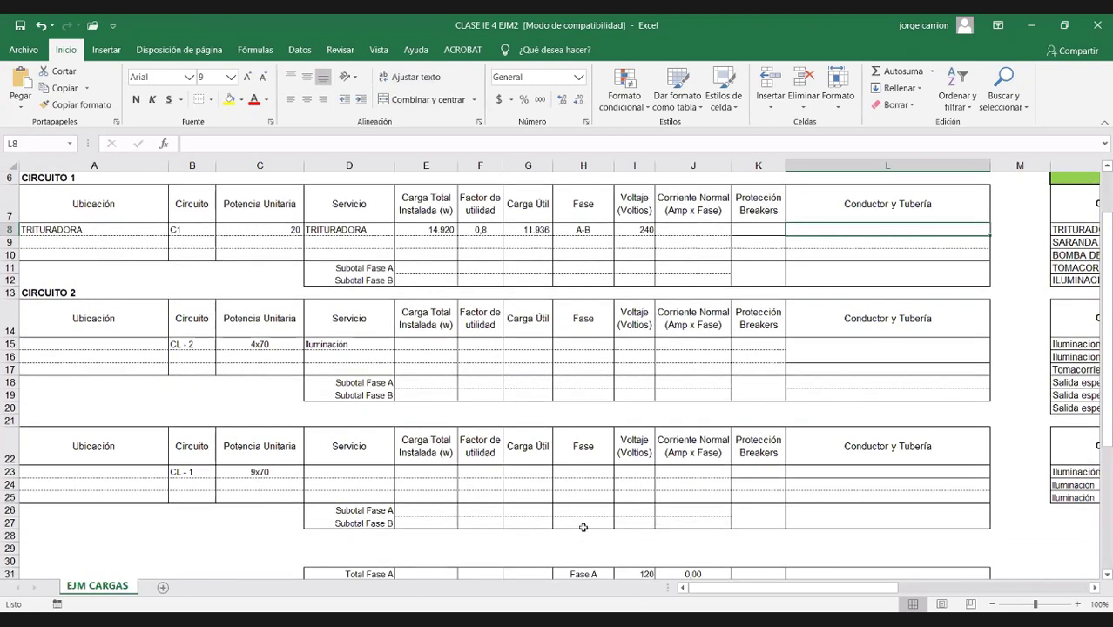
pyautogui.scroll(1, 583, 527)
pyautogui.moveTo(430, 277); pyautogui.dragTo(528, 277)
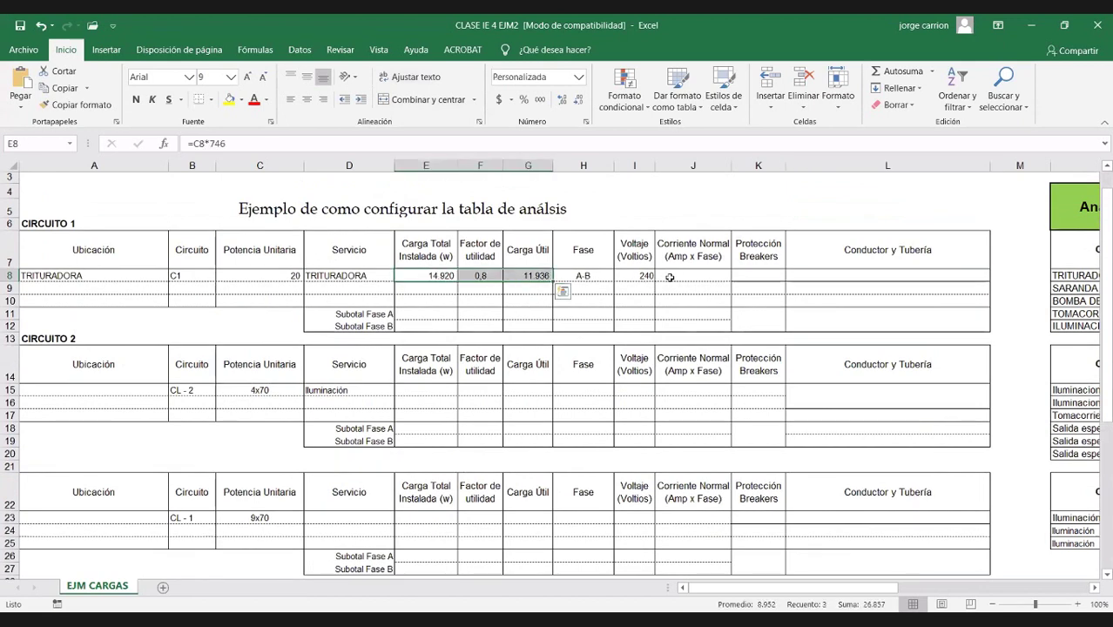
pyautogui.moveTo(41, 273); pyautogui.dragTo(861, 305)
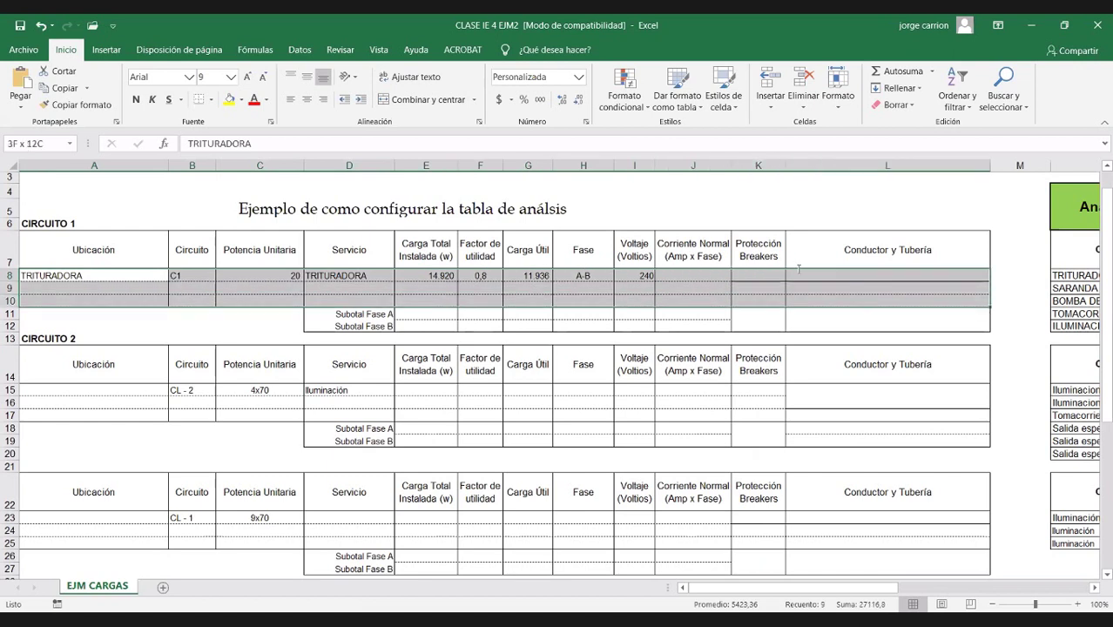
pyautogui.click(307, 100)
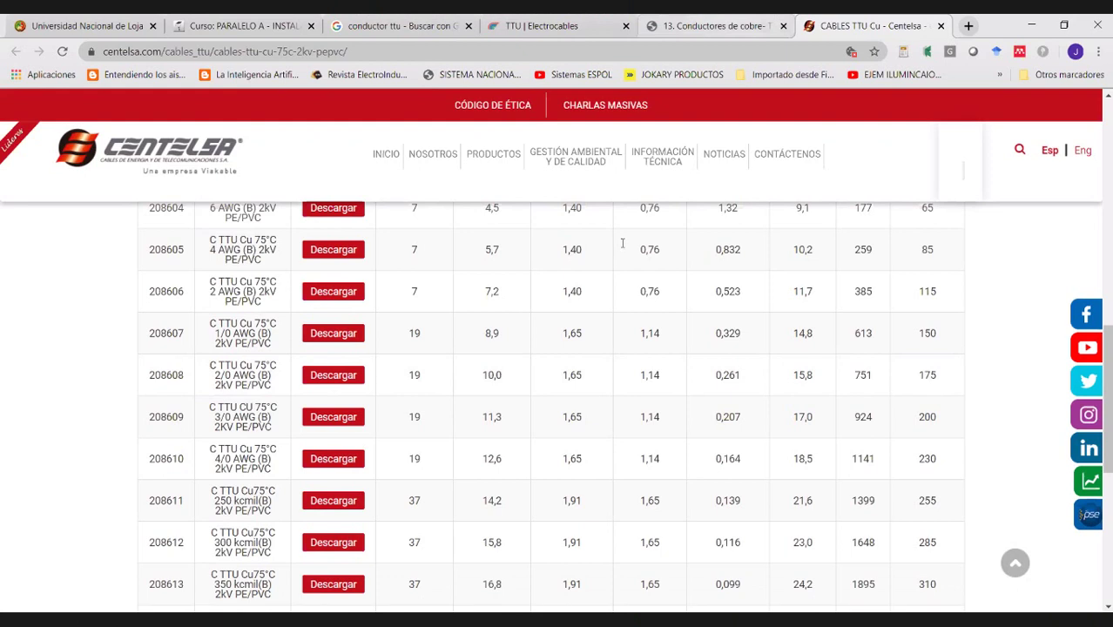
# Review the Electrocables TTU copper conductor PDF in the browser, including its description and the 2 kV table's gauges and current capacities.
pyautogui.click(714, 25)
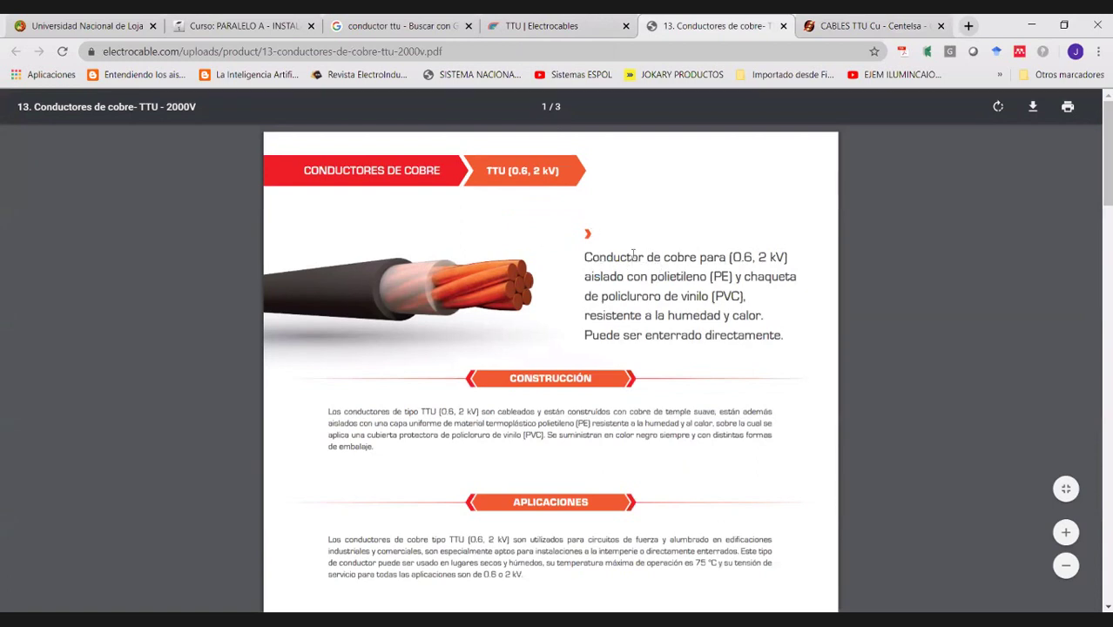
pyautogui.moveTo(593, 257); pyautogui.dragTo(790, 257)
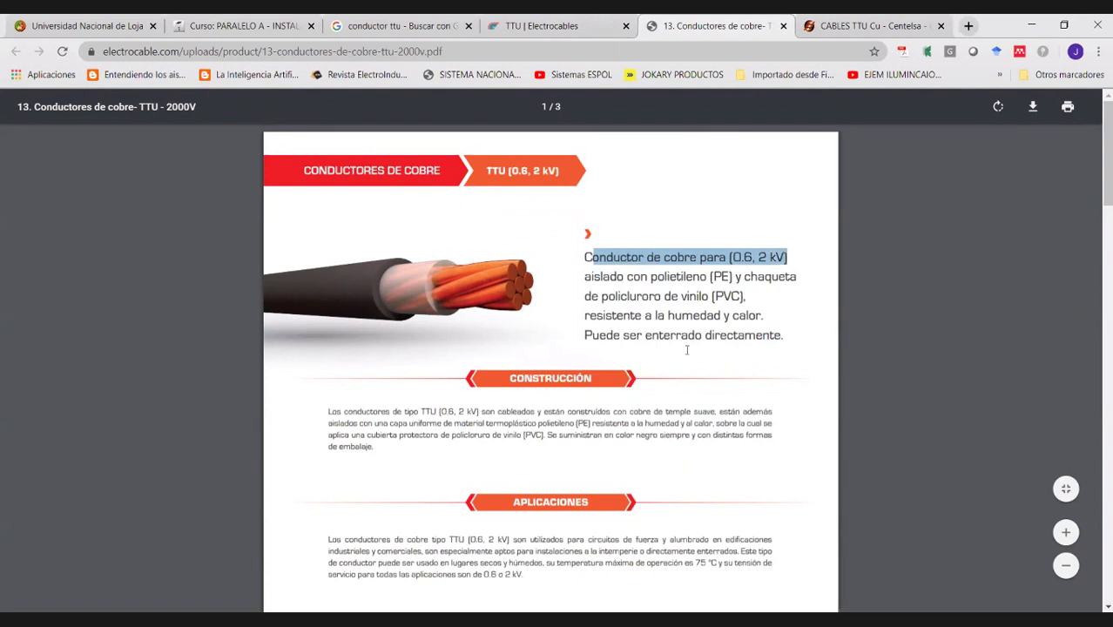
pyautogui.scroll(-1, 653, 370)
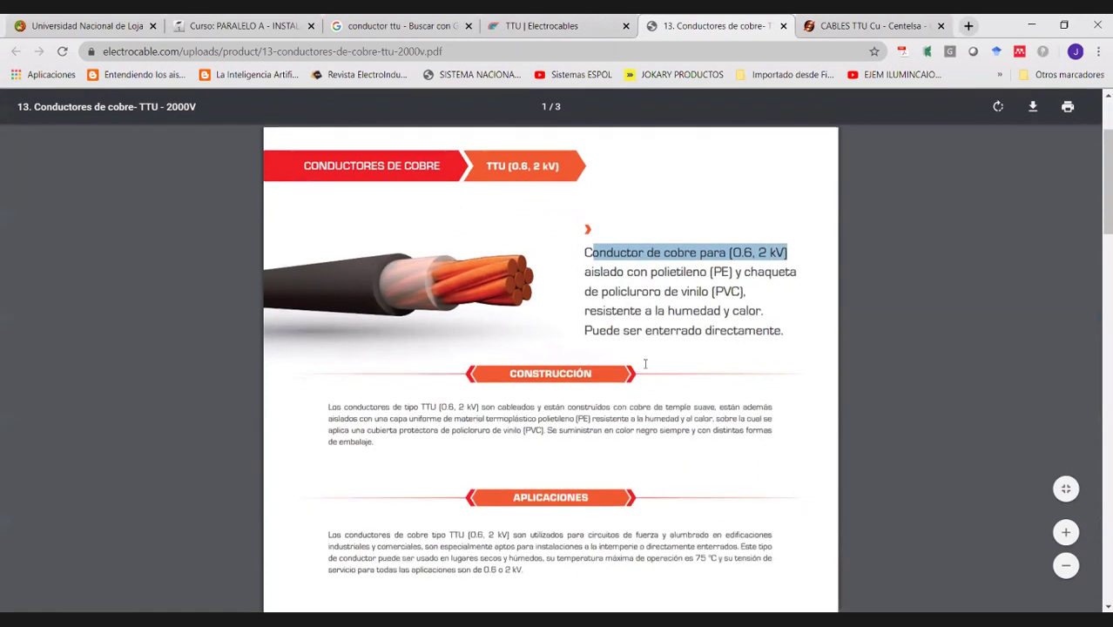
pyautogui.scroll(-3, 645, 364)
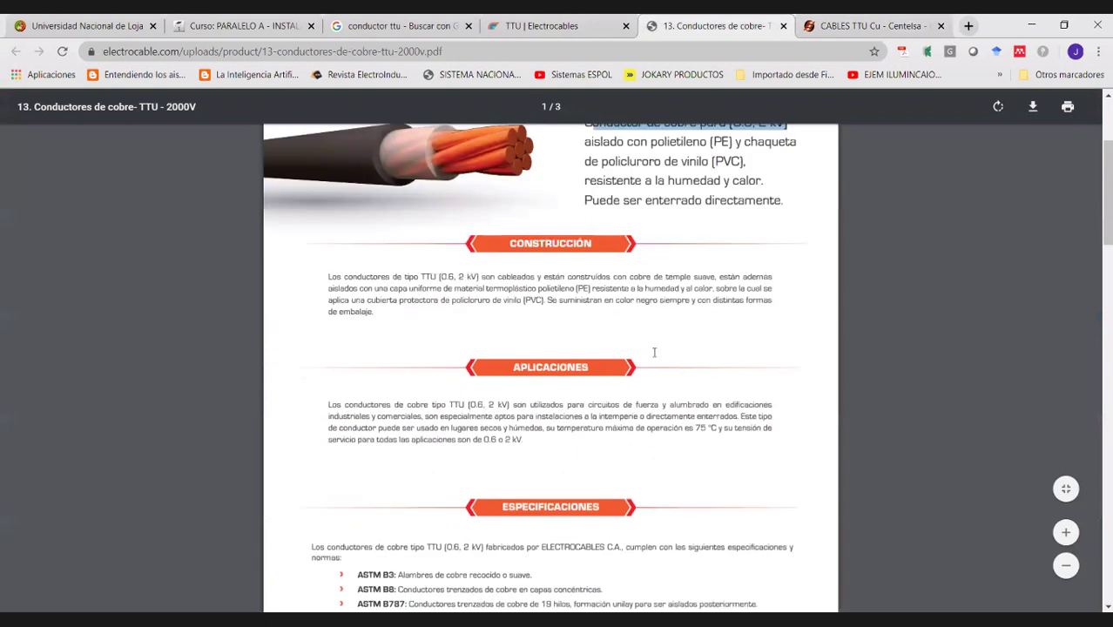
pyautogui.scroll(-10, 655, 357)
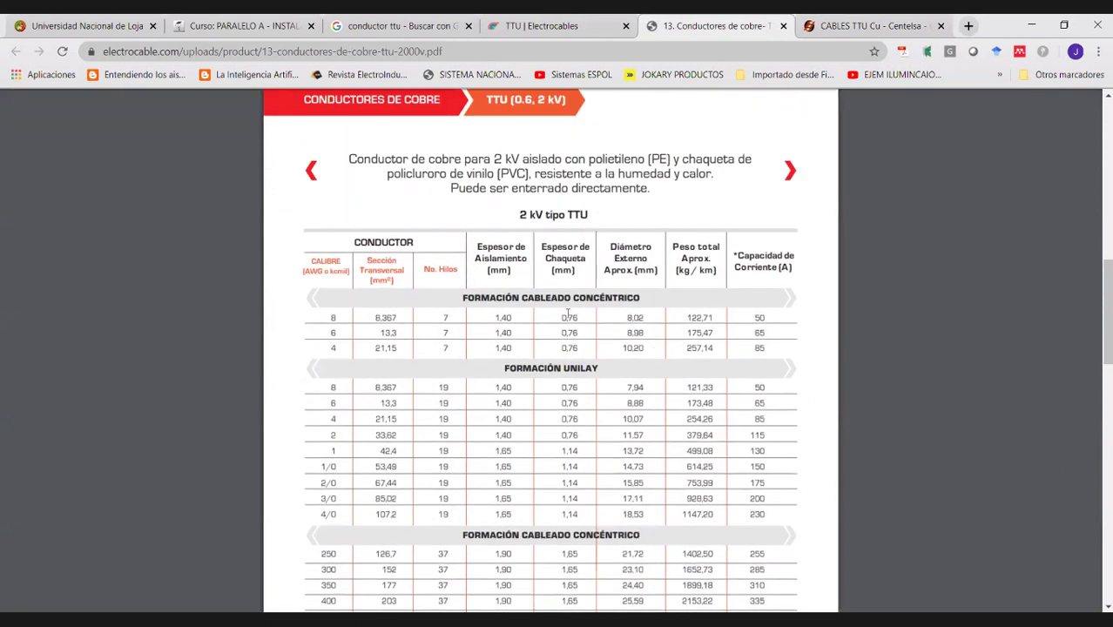
pyautogui.scroll(1, 562, 313)
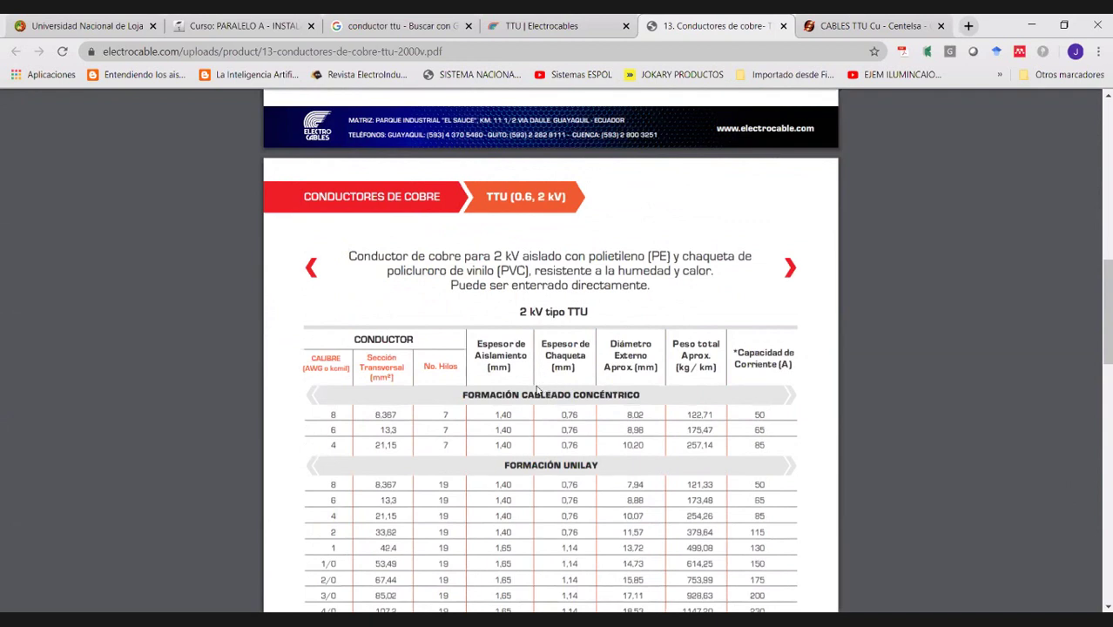
pyautogui.scroll(-3, 540, 376)
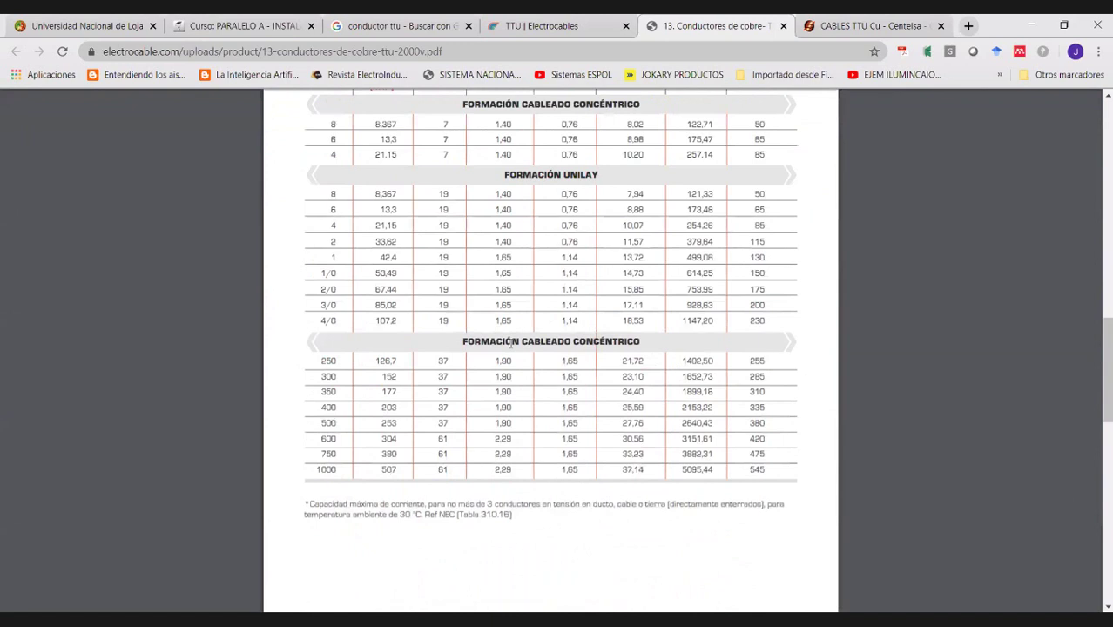
# Examine the 0.6 kV TTU table in the conductor PDF, comparing gauges with their current capacities.
pyautogui.scroll(-4, 511, 343)
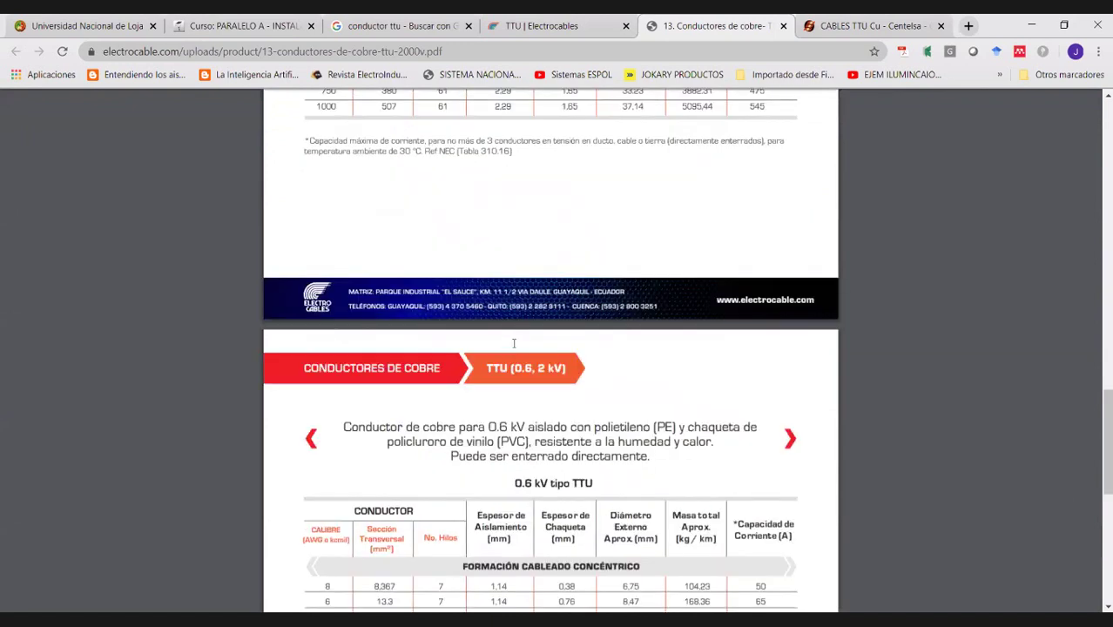
pyautogui.scroll(-2, 514, 344)
pyautogui.moveTo(513, 337); pyautogui.dragTo(601, 357)
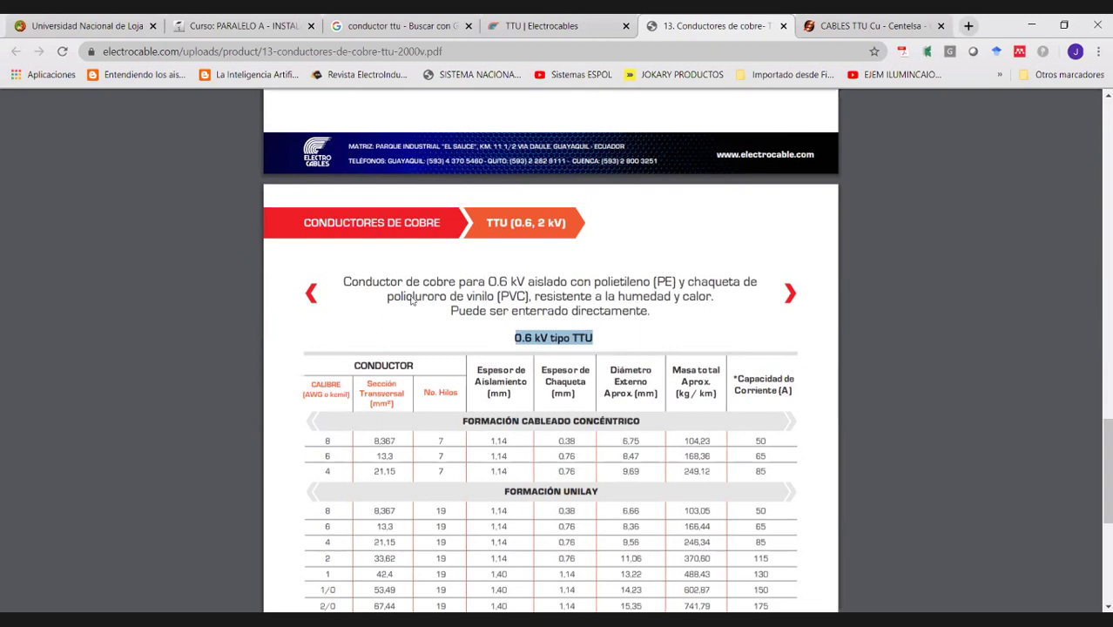
pyautogui.scroll(-2, 323, 409)
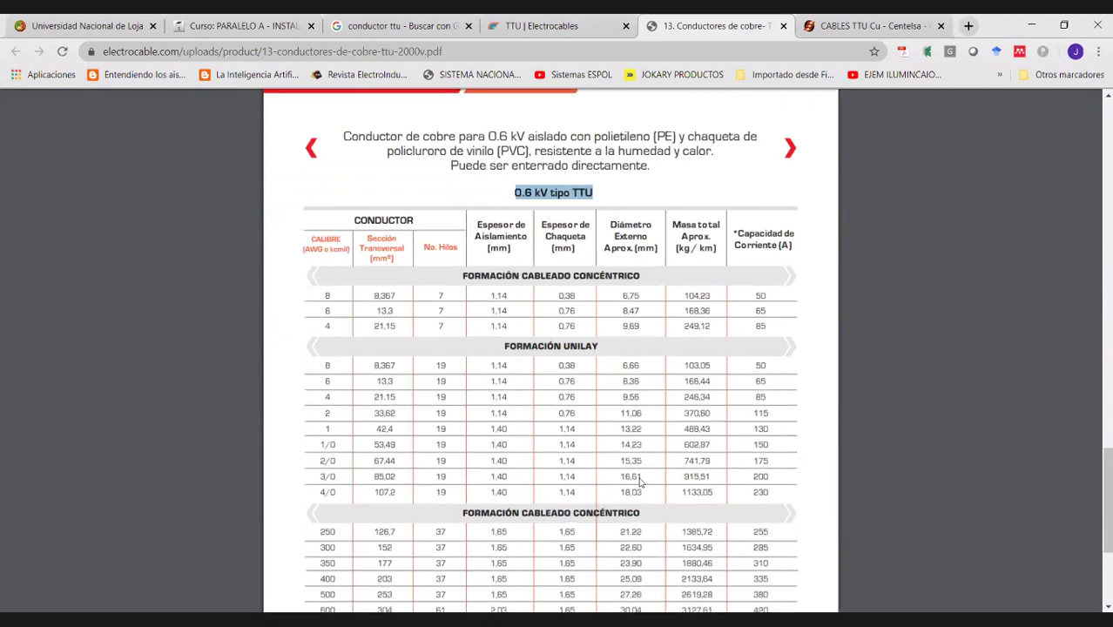
pyautogui.scroll(-2, 640, 479)
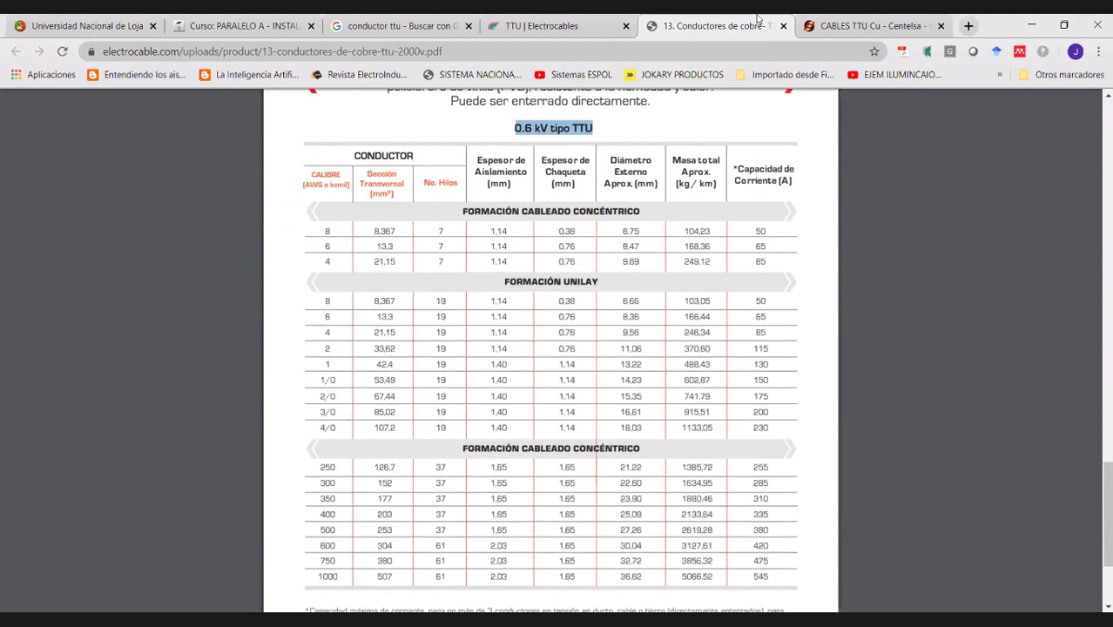
pyautogui.scroll(-2, 550, 348)
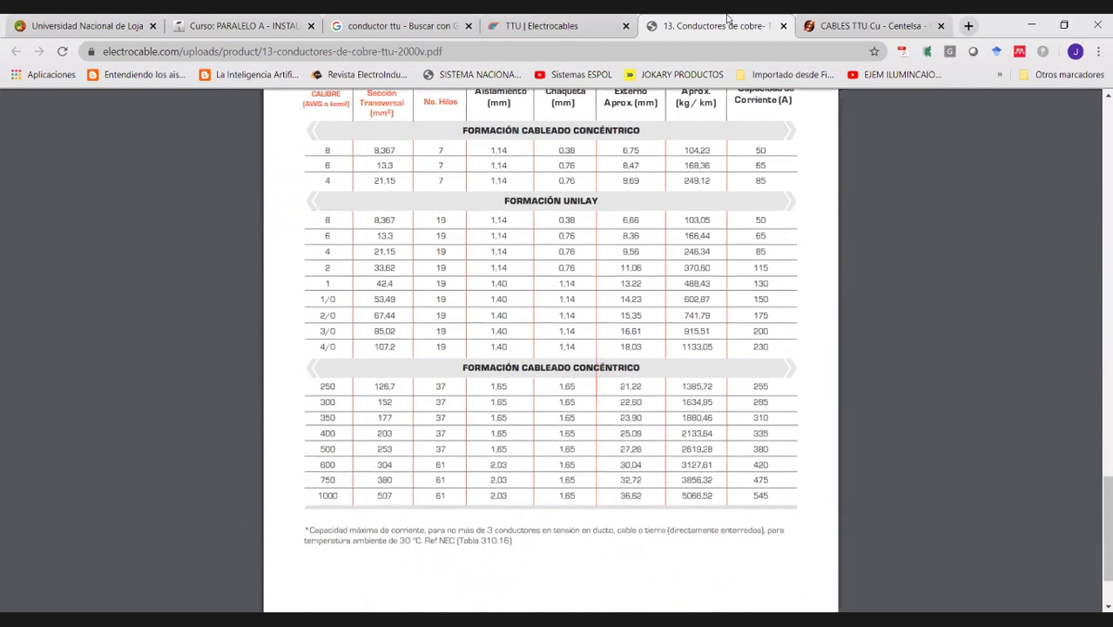
pyautogui.scroll(3, 551, 349)
# Switch back to the Excel load worksheet and go through Circuito 1's Conductor y Tubería cells L8 to L12 against their breaker ratings.
pyautogui.hotkey('ctrl', 'shift', 'Tab')
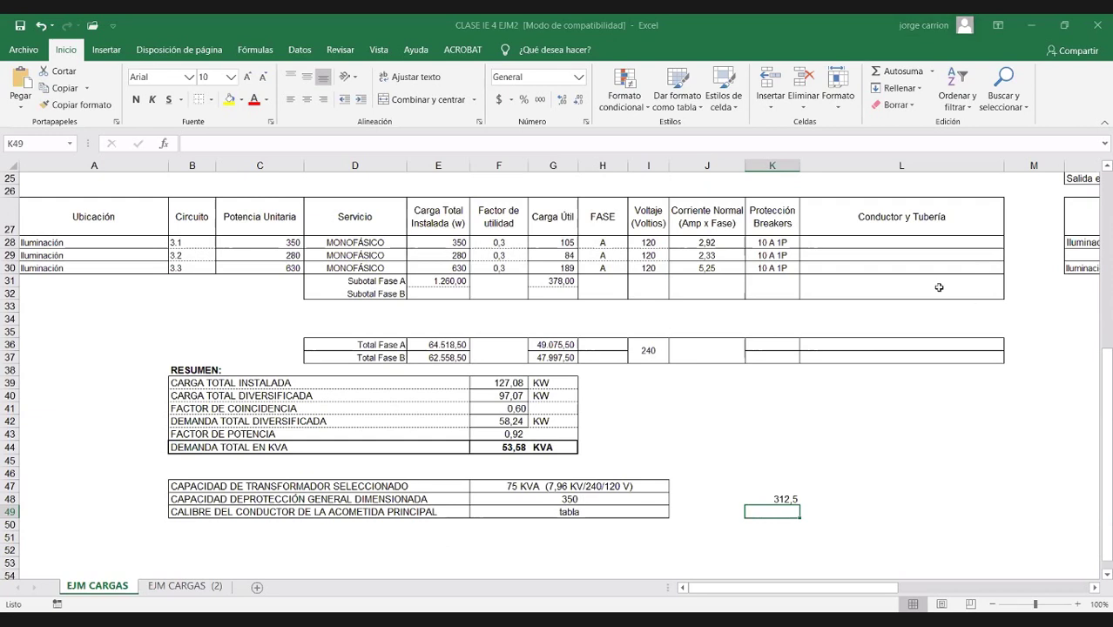
pyautogui.scroll(2, 938, 287)
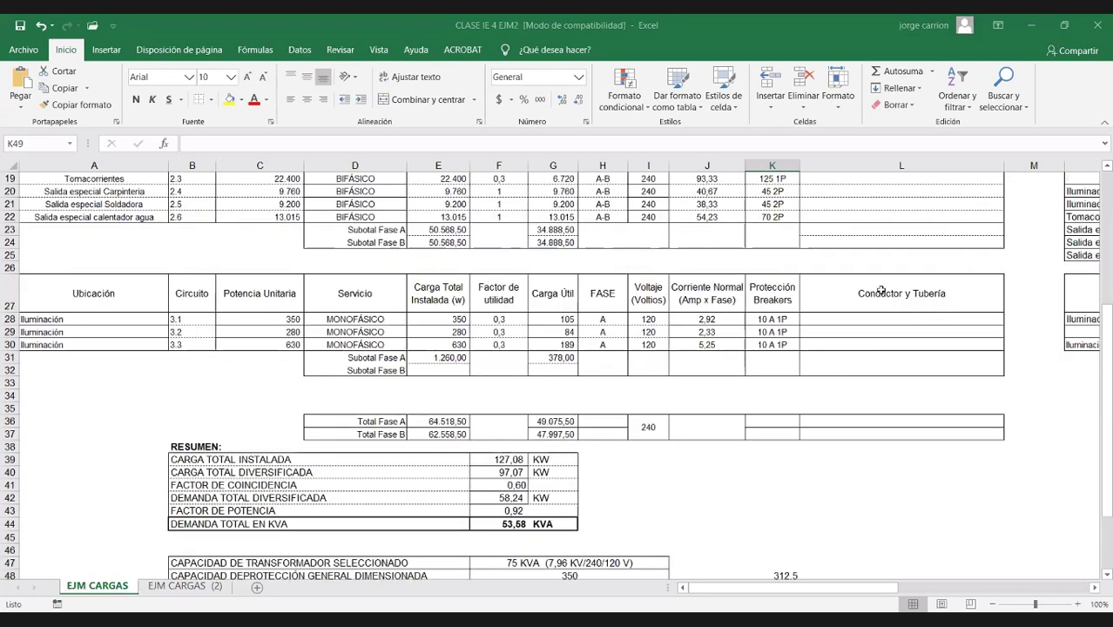
pyautogui.scroll(5, 827, 265)
pyautogui.click(827, 289)
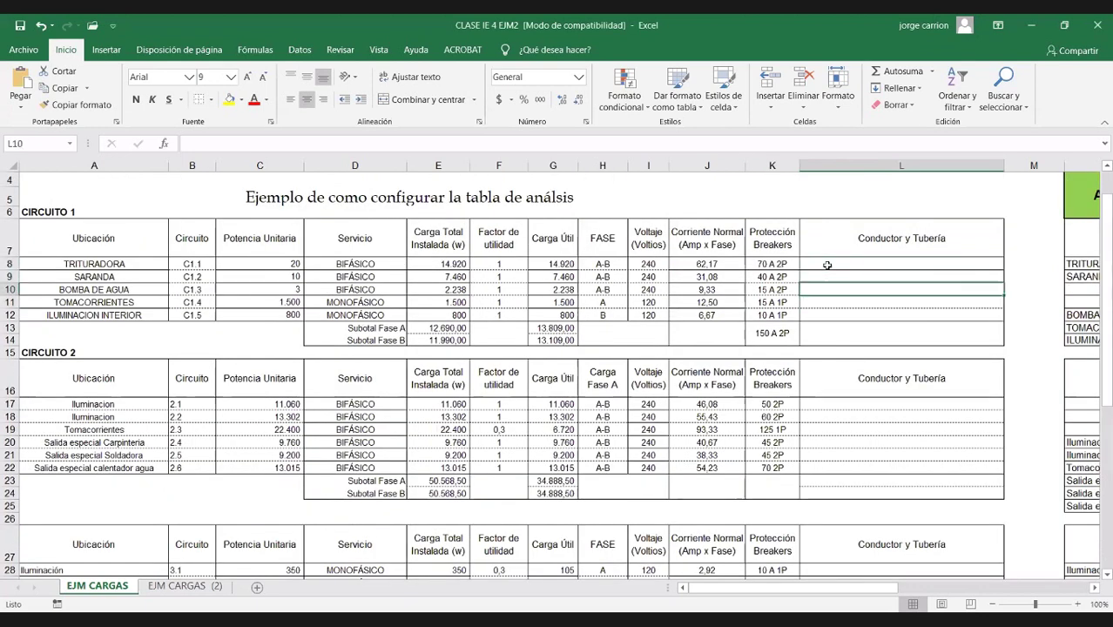
pyautogui.press('Up')
pyautogui.press('Up')
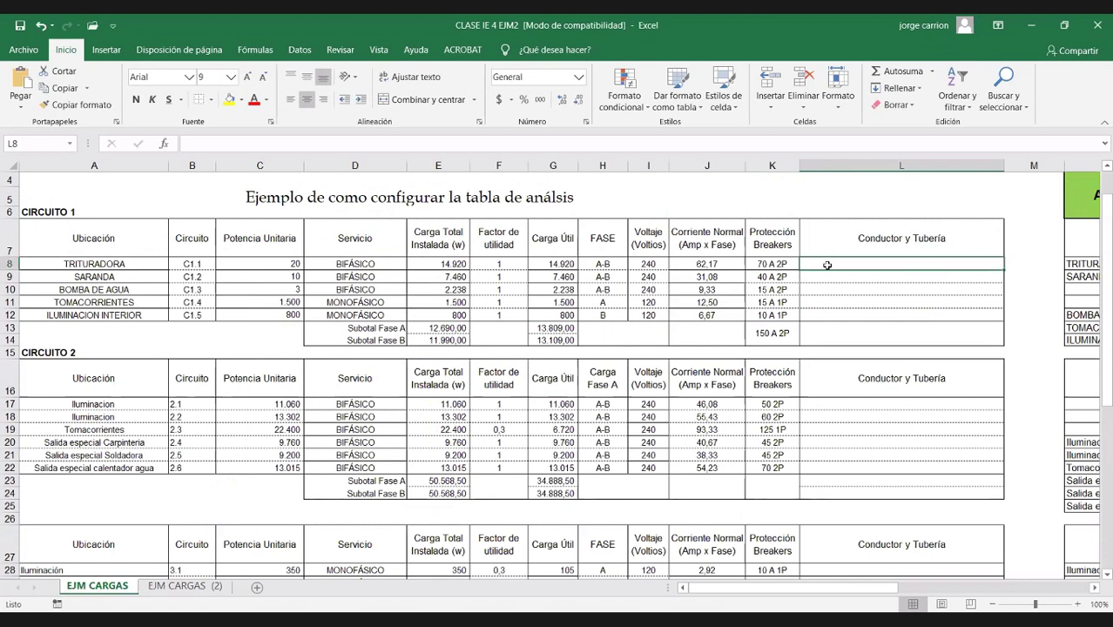
pyautogui.press('Down')
pyautogui.press('Down')
pyautogui.press('Down')
pyautogui.press('Down')
pyautogui.press('Up')
pyautogui.press('Up')
pyautogui.press('Up')
pyautogui.press('Up')
pyautogui.press('Down')
pyautogui.press('Down')
pyautogui.press('Down')
pyautogui.press('Down')
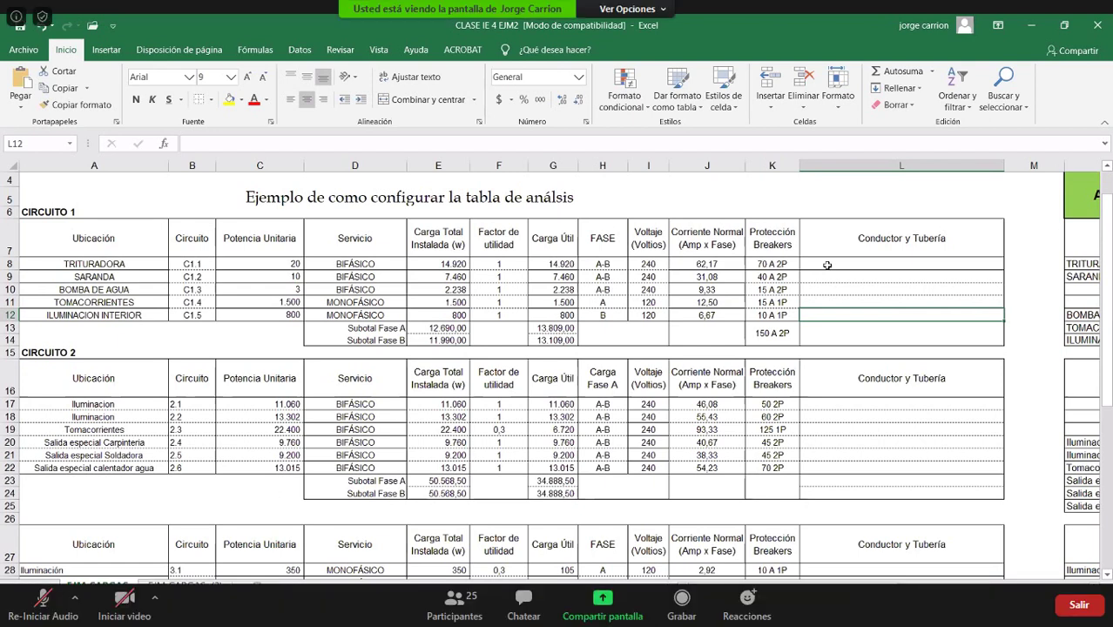
# Calculate Circuito 2's total current in merged cell K23 with the formula =+(E23+E24)/240 and middle-align it vertically.
pyautogui.scroll(-1, 827, 264)
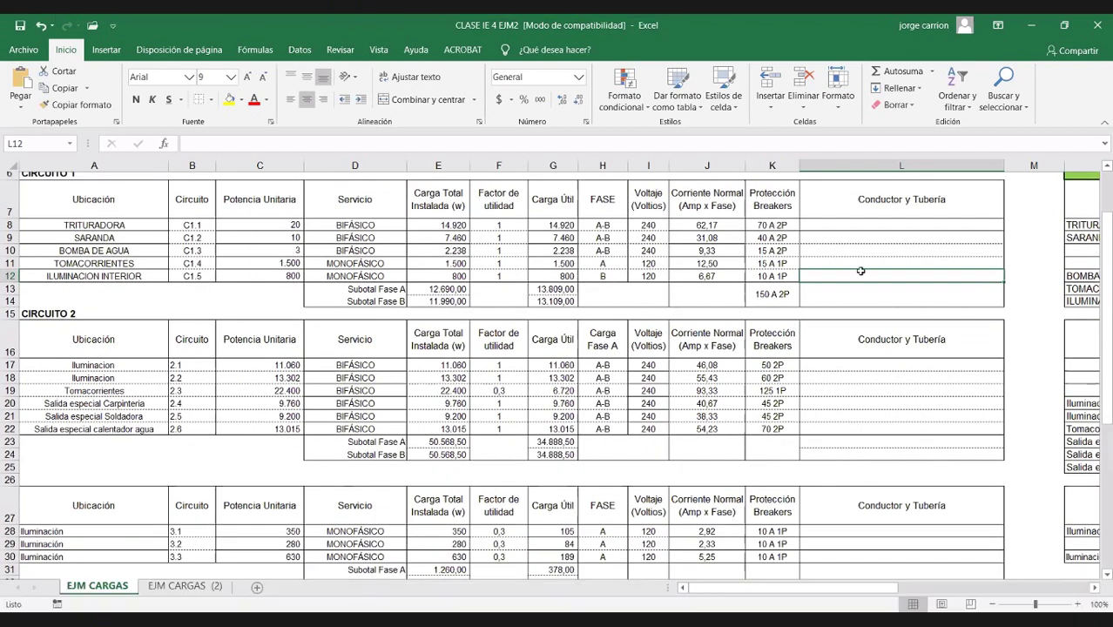
pyautogui.scroll(-1, 788, 470)
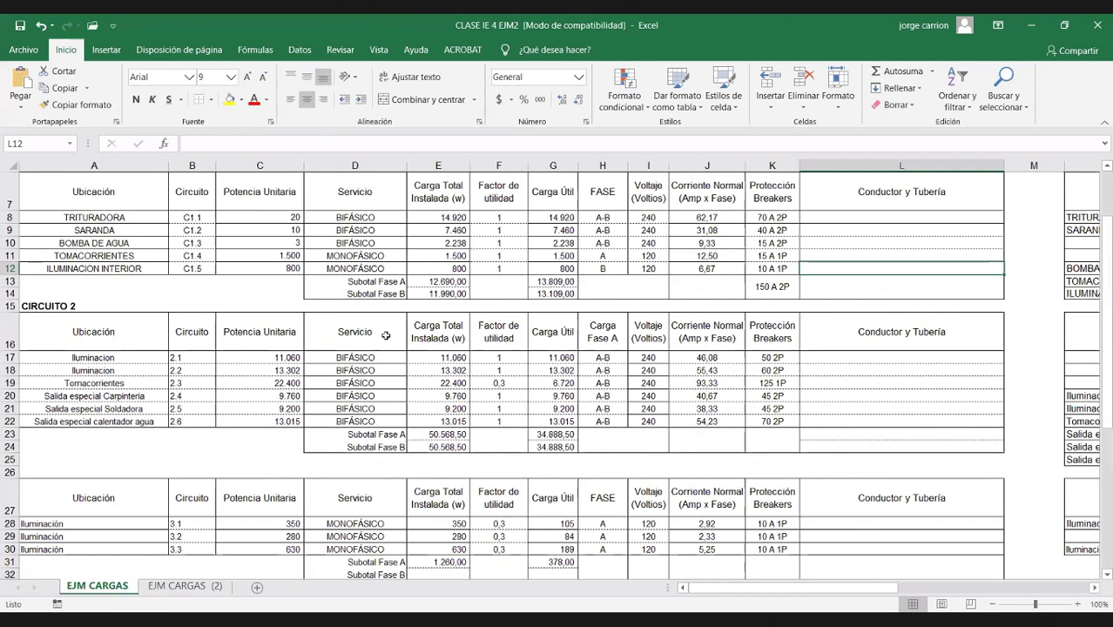
pyautogui.scroll(-3, 386, 335)
pyautogui.click(771, 306)
pyautogui.write('+(')
pyautogui.click(467, 296)
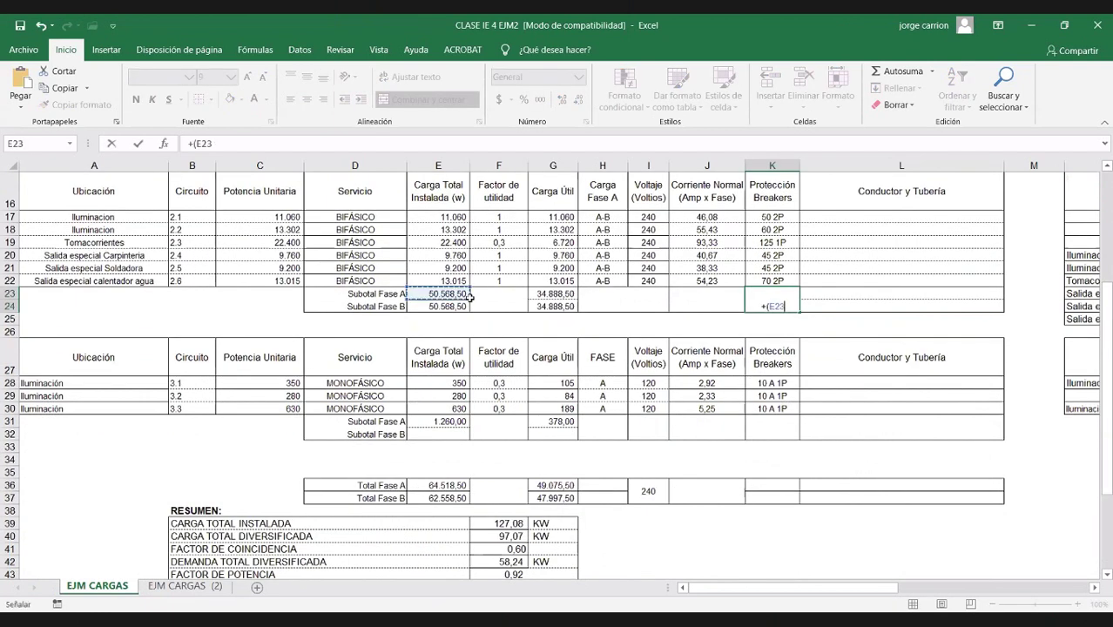
pyautogui.write('+E24)/240')
pyautogui.press('Return')
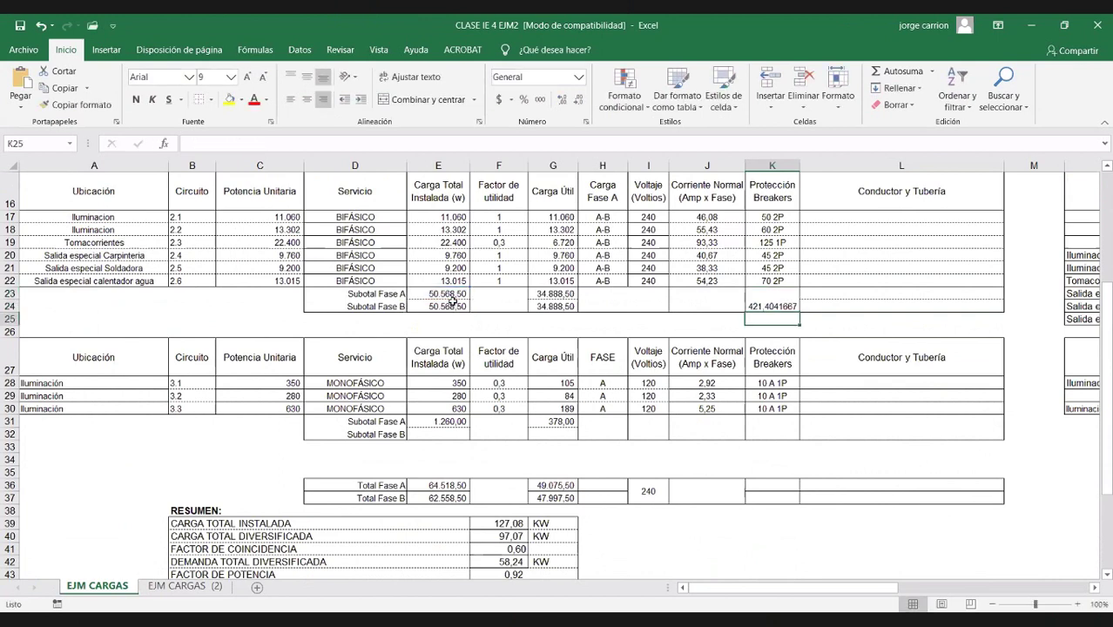
pyautogui.click(772, 305)
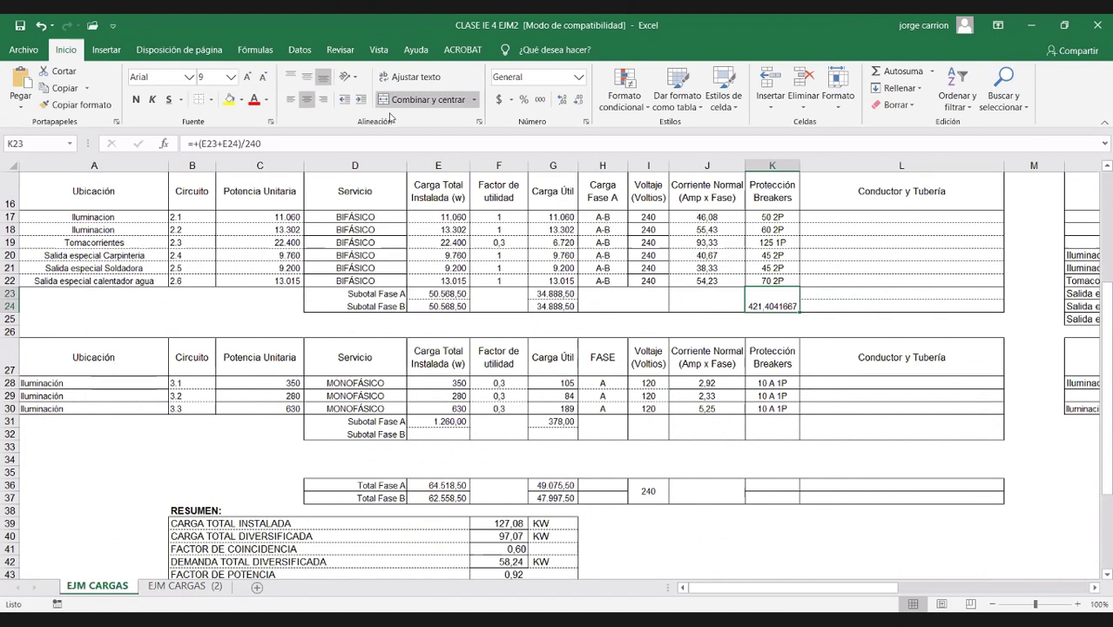
pyautogui.click(307, 77)
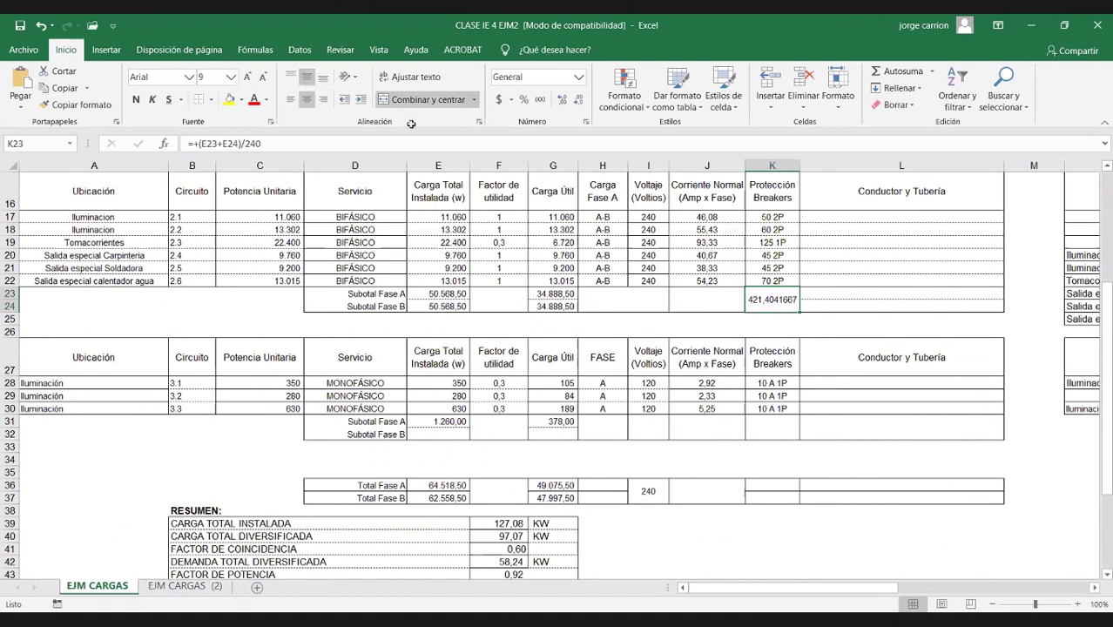
# Examine Circuito 2's utility factors in F17:F22 and the Fase A installed-load subtotal formula in E23.
pyautogui.scroll(-2, 812, 465)
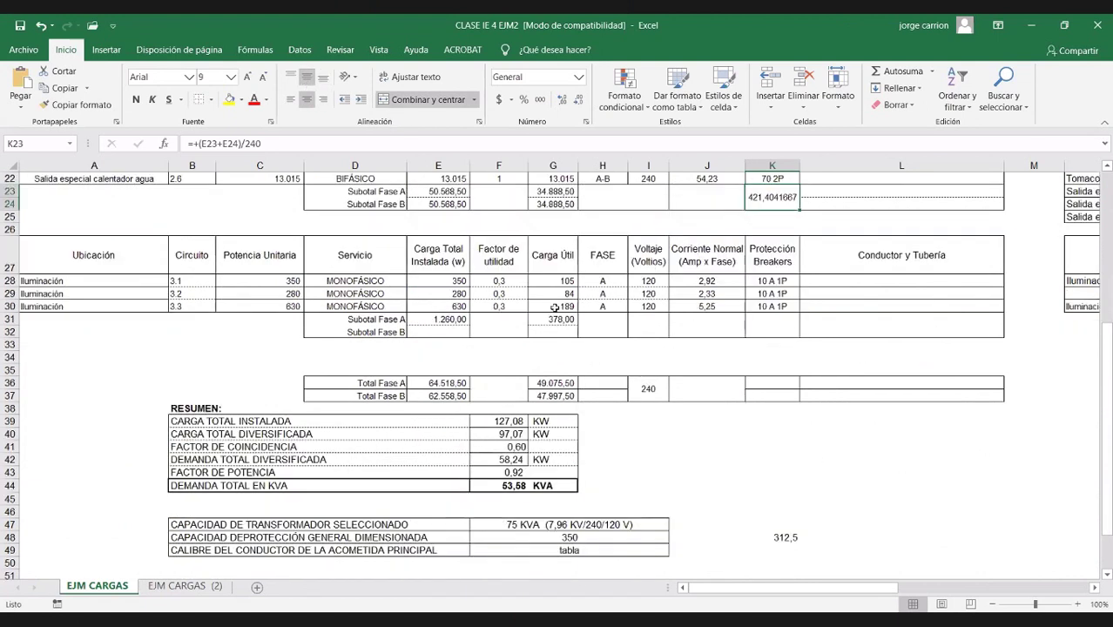
pyautogui.scroll(2, 554, 309)
pyautogui.moveTo(499, 218); pyautogui.dragTo(501, 283)
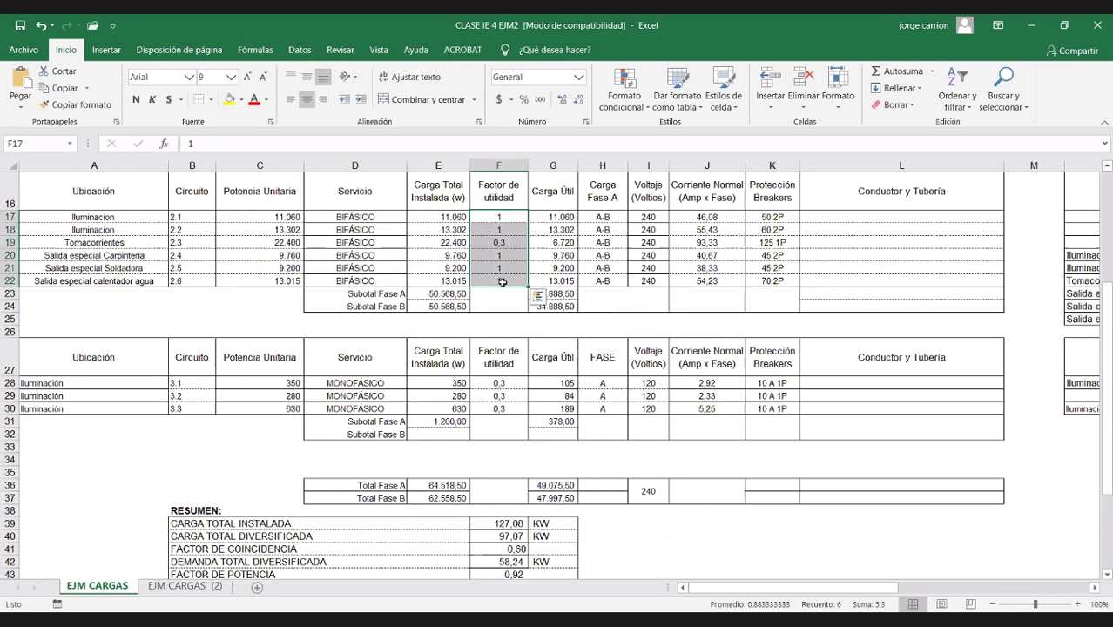
pyautogui.click(452, 294)
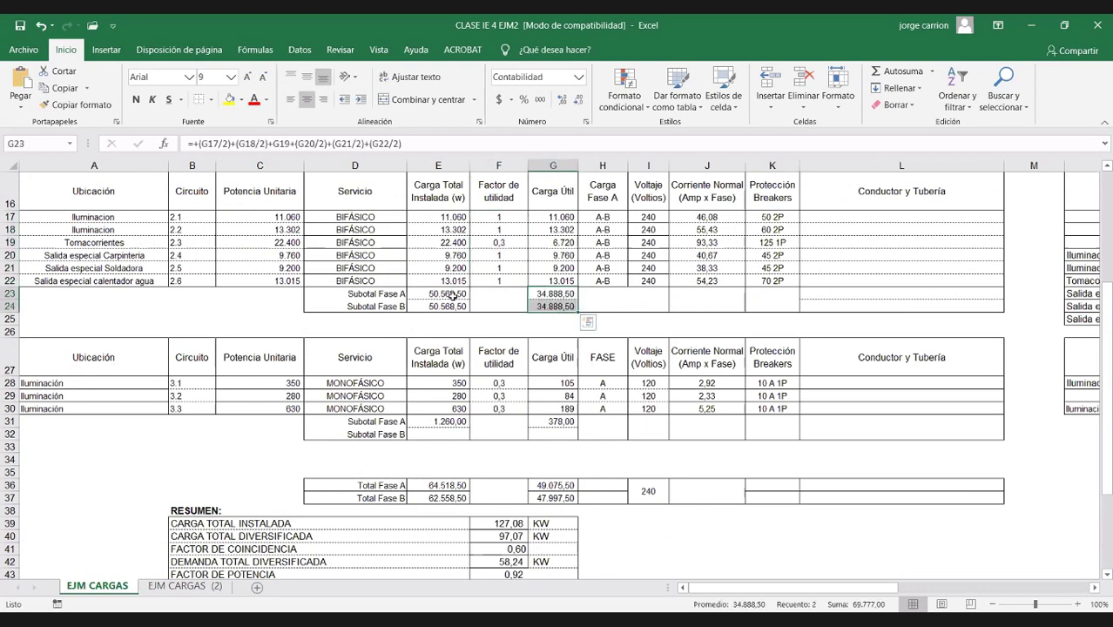
pyautogui.doubleClick(452, 294)
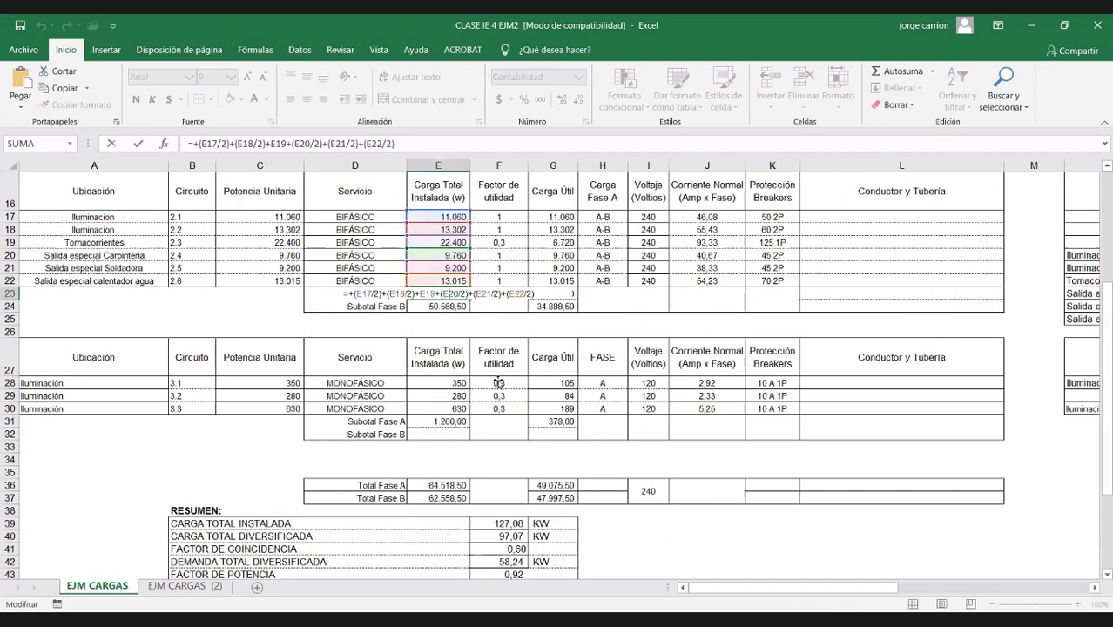
pyautogui.press('Escape')
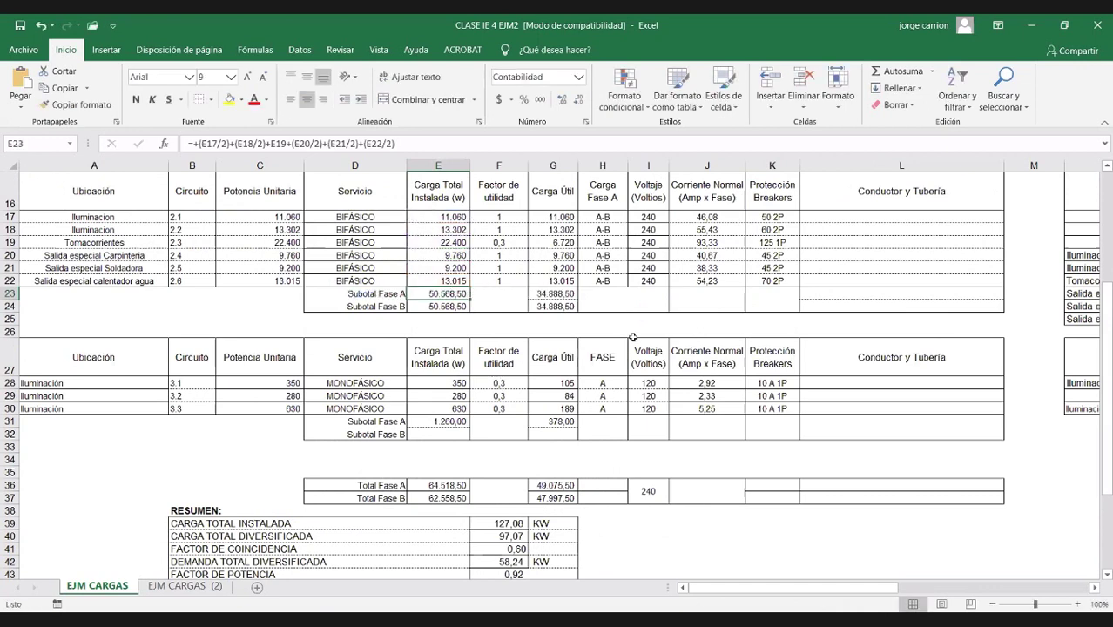
pyautogui.scroll(-3, 635, 334)
pyautogui.scroll(2, 649, 409)
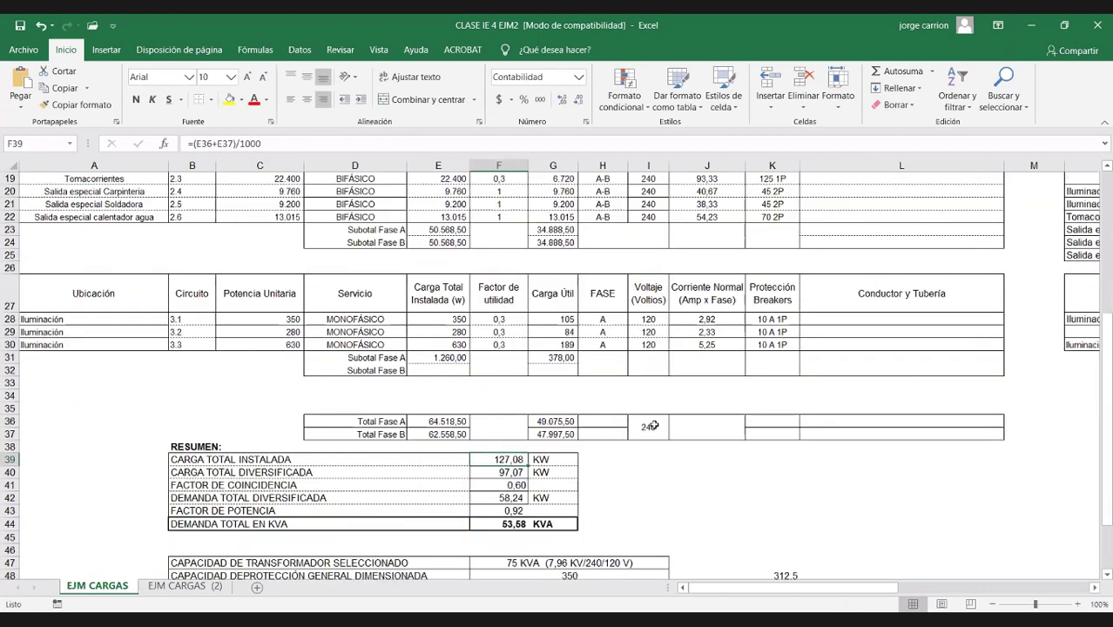
# Calculate the third circuit's Fase A subtotal current in merged cell J31 with the formula +E31/I30.
pyautogui.click(707, 373)
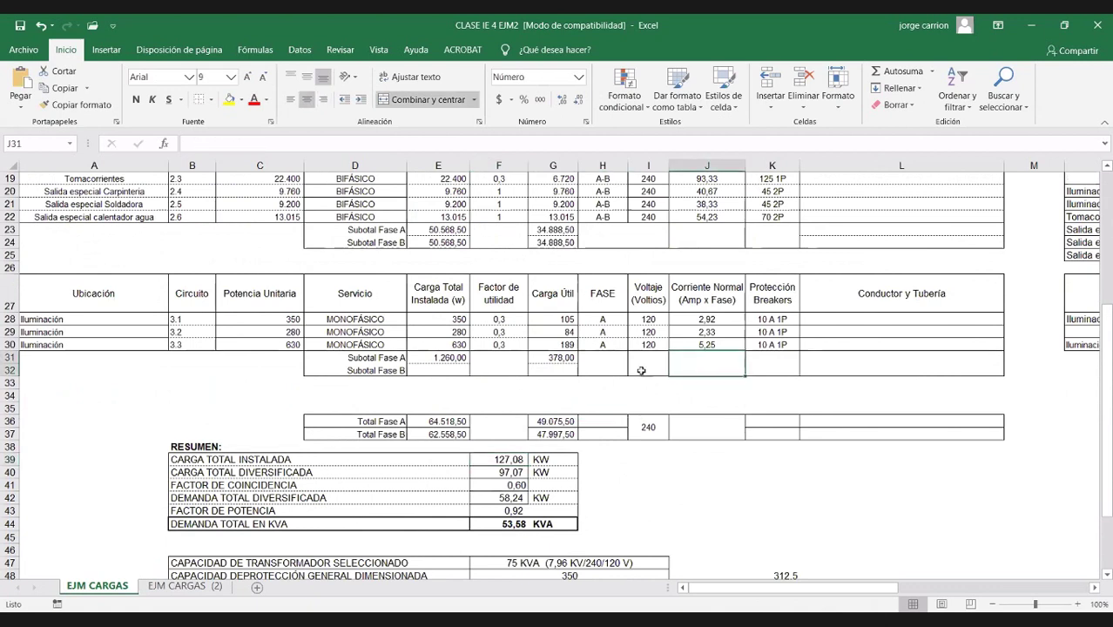
pyautogui.write('+')
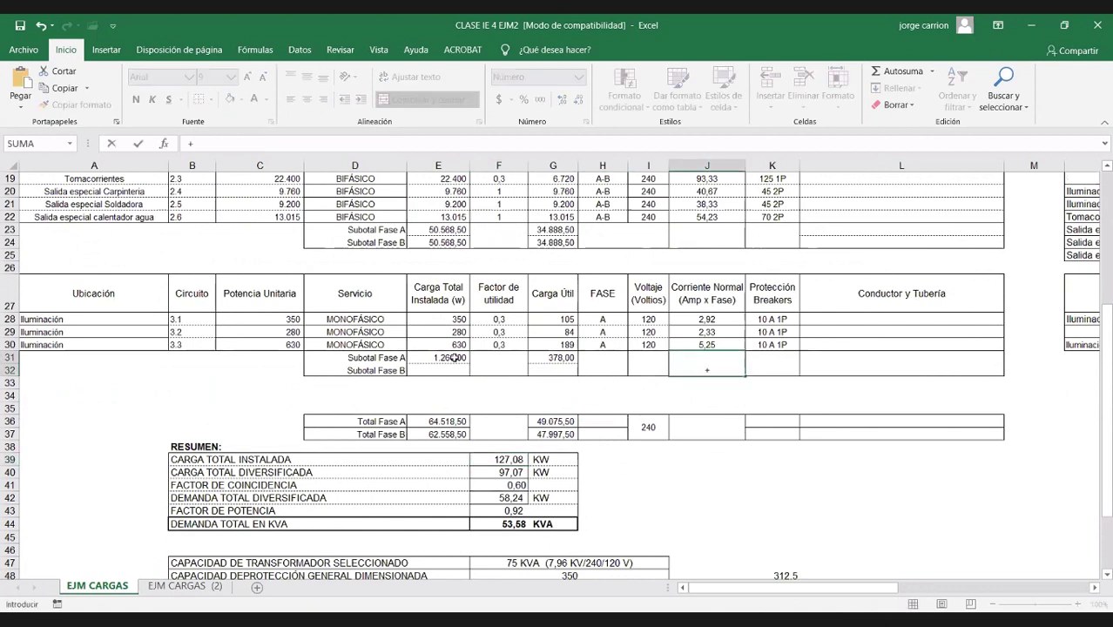
pyautogui.click(454, 357)
pyautogui.write('/')
pyautogui.click(650, 346)
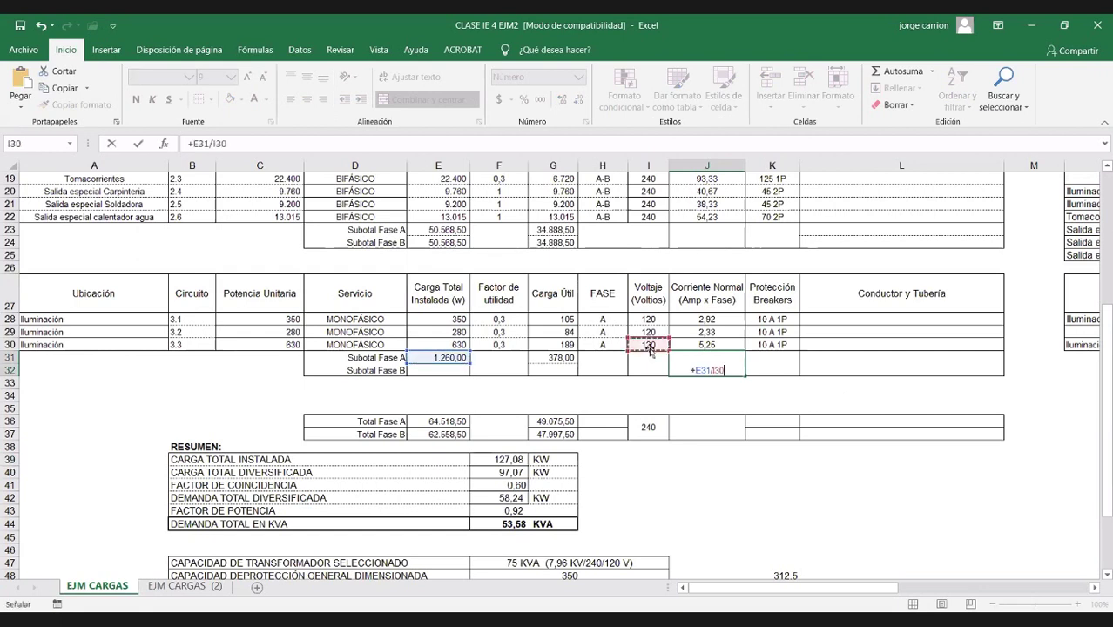
pyautogui.press('Return')
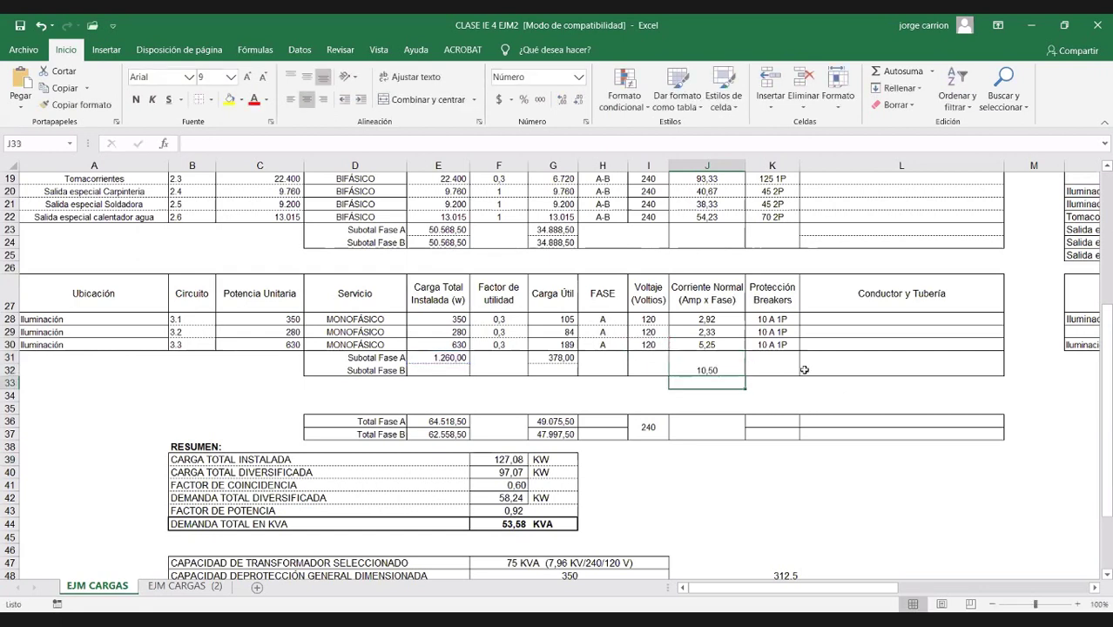
# Enter 15 as the third circuit's subtotal breaker protection in column K and clear the current in J31.
pyautogui.click(691, 364)
pyautogui.write('15')
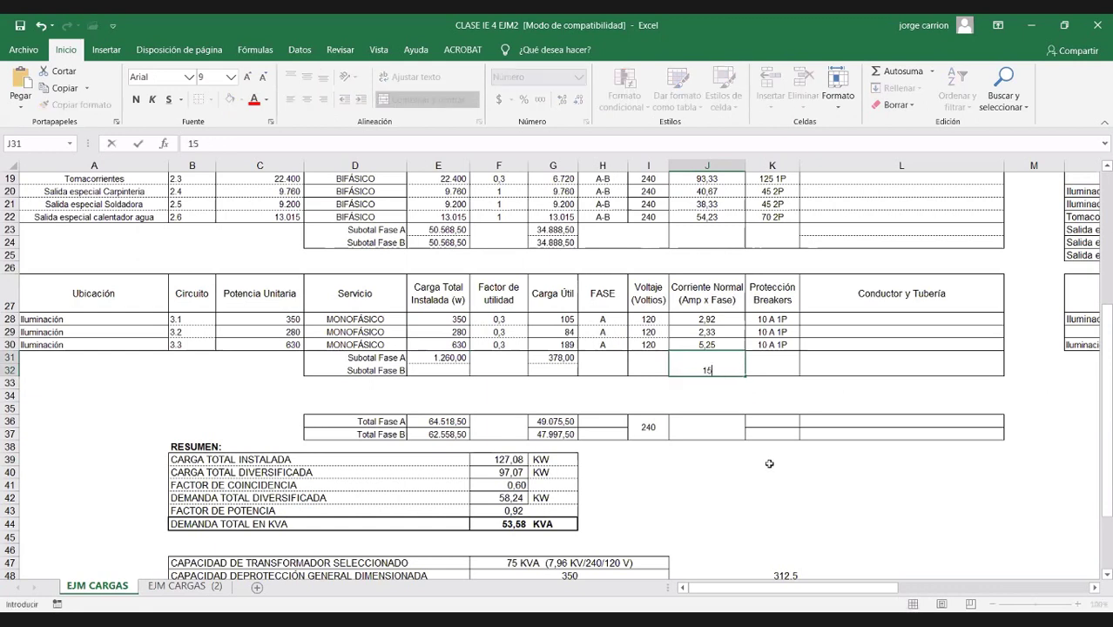
pyautogui.click(783, 370)
pyautogui.press('Left')
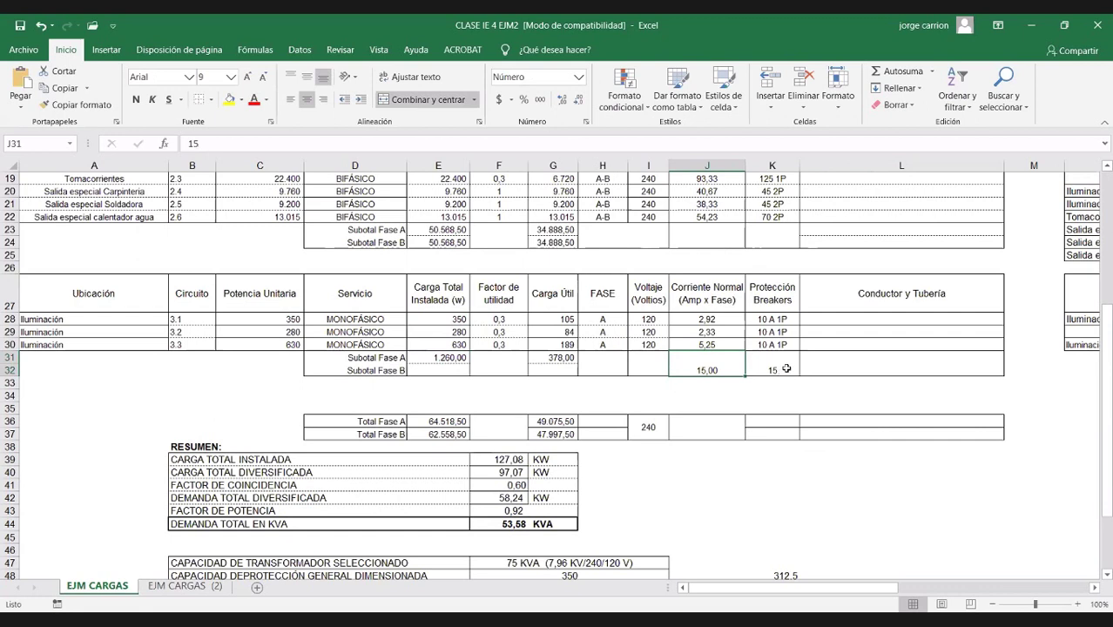
pyautogui.press('Delete')
# Merge and center K31:K32 for the third circuit's breaker protection and middle-align it vertically.
pyautogui.moveTo(772, 358); pyautogui.dragTo(772, 371)
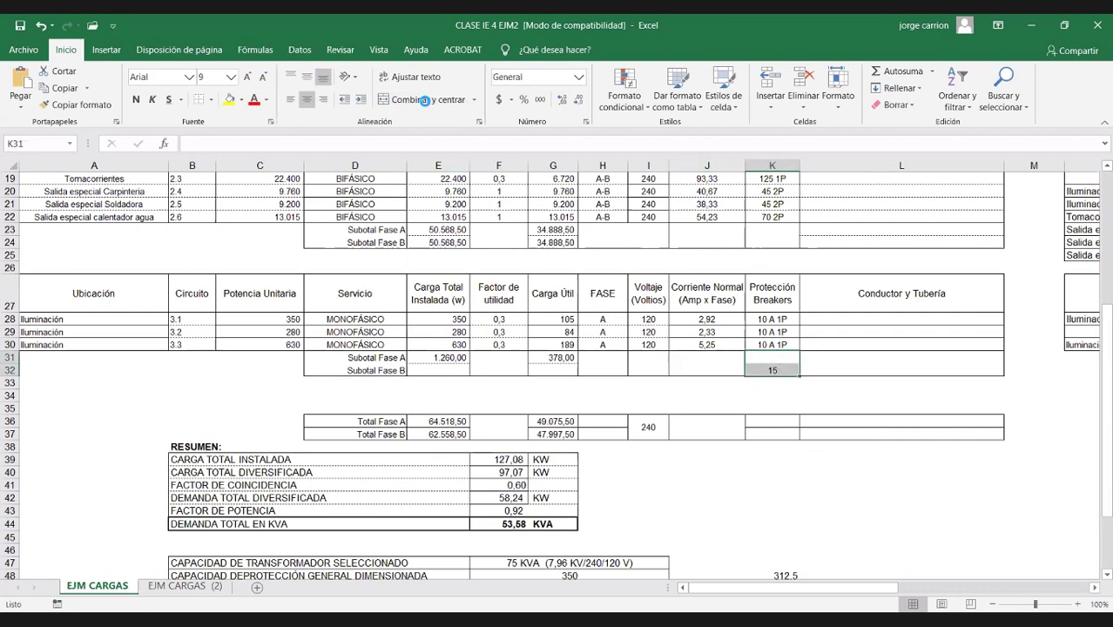
pyautogui.click(427, 100)
pyautogui.click(307, 77)
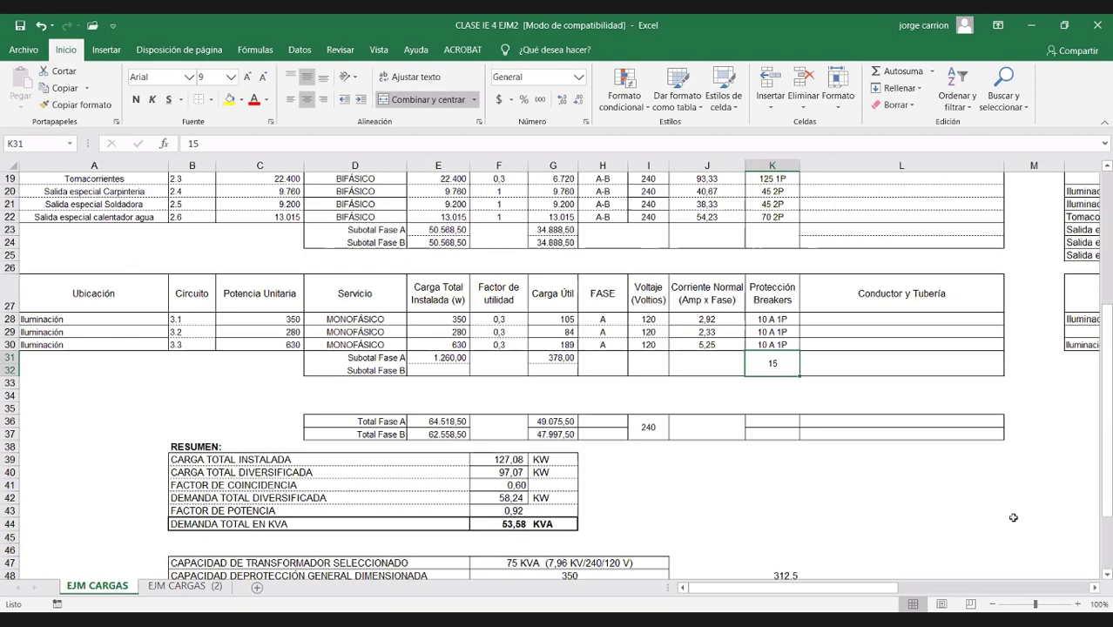
# Inspect the Corriente Normal formulas of Circuito 2's two lighting loads in J17 and J18.
pyautogui.scroll(2, 763, 378)
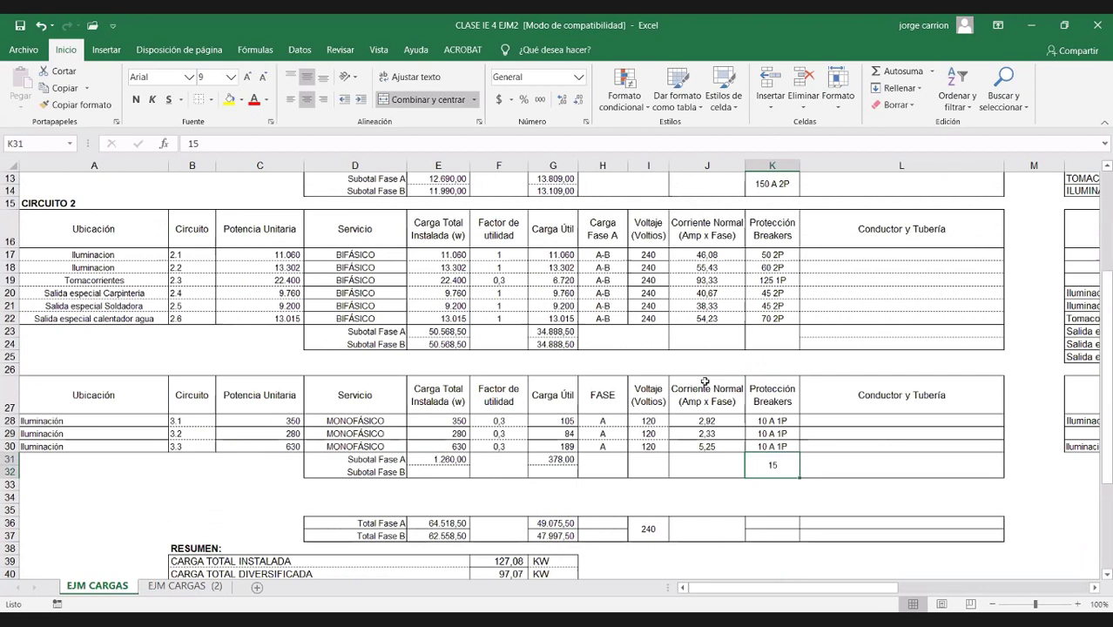
pyautogui.scroll(2, 703, 382)
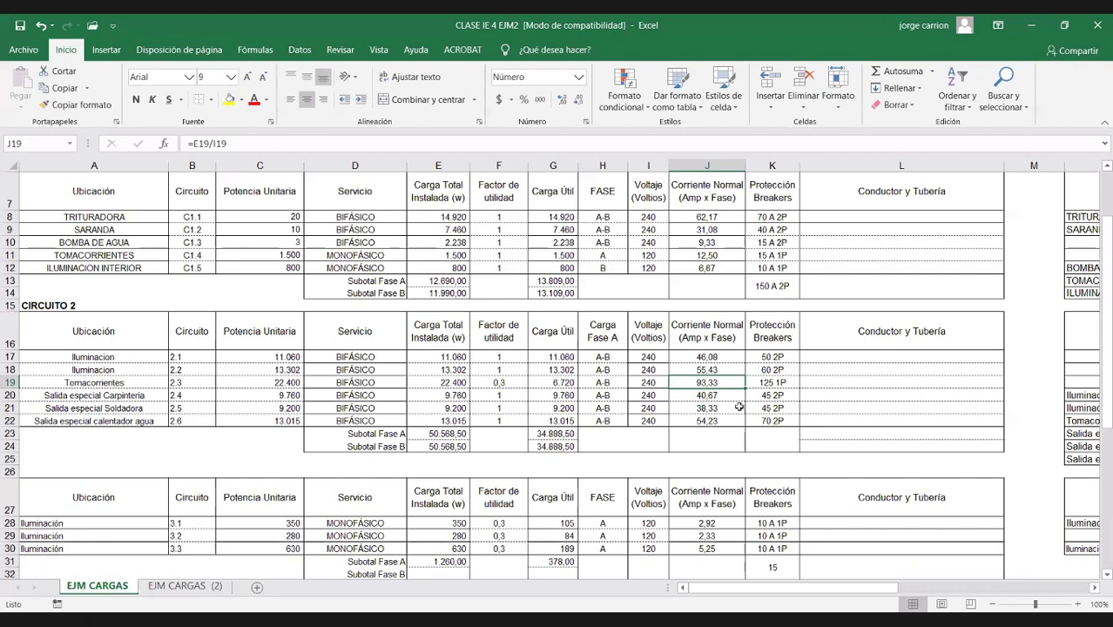
pyautogui.press('Up')
pyautogui.press('Up')
pyautogui.press('F2')
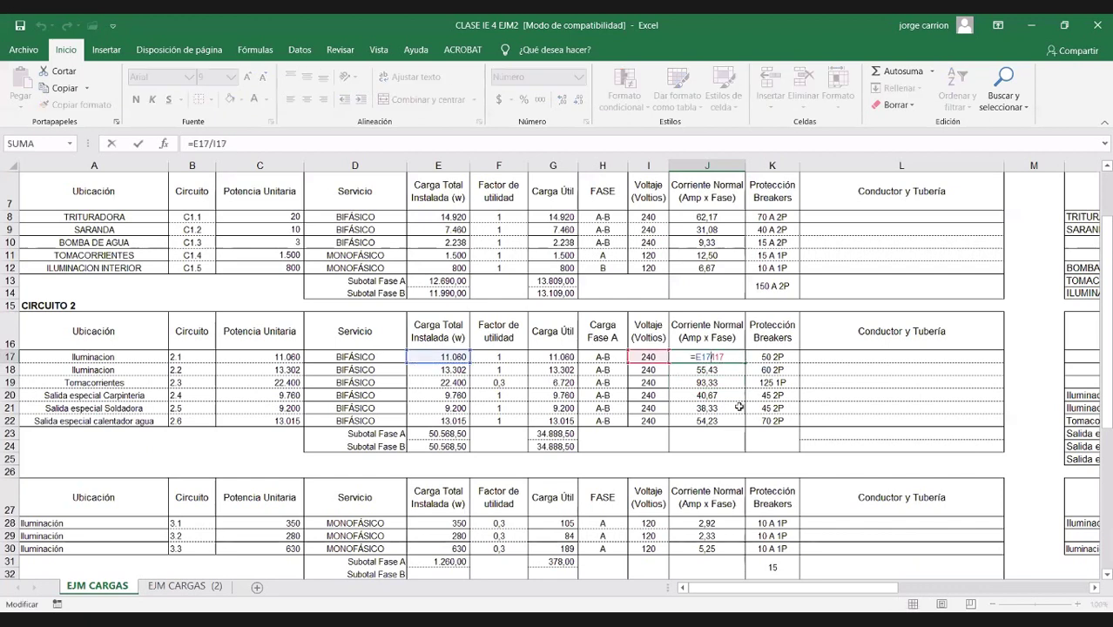
pyautogui.press('Return')
pyautogui.hotkey('ctrl', 'Down')
pyautogui.doubleClick(711, 356)
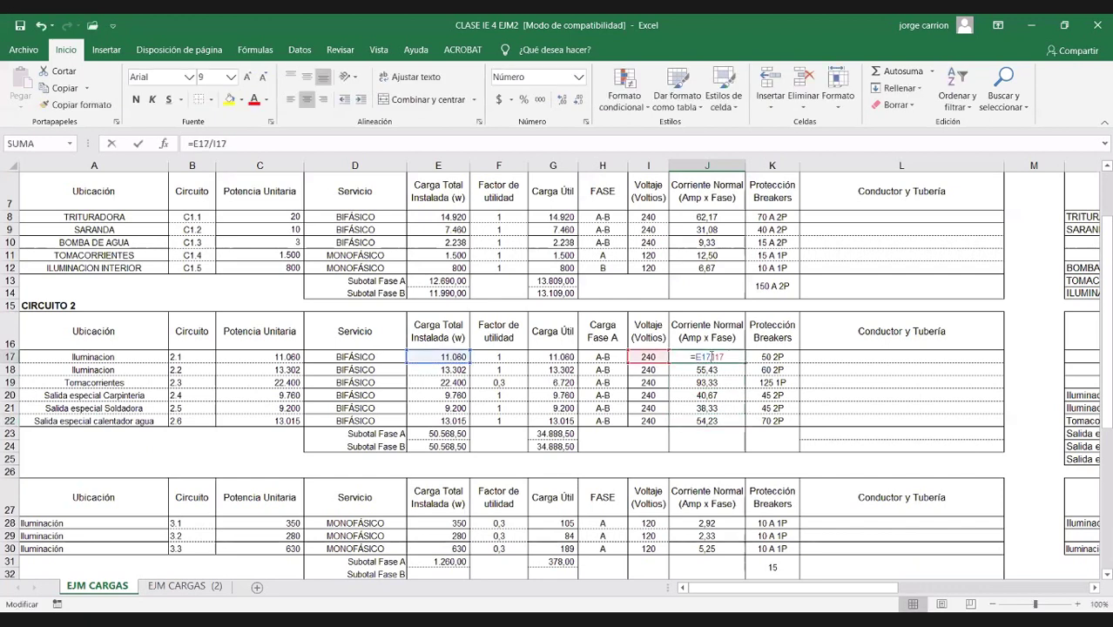
pyautogui.press('Escape')
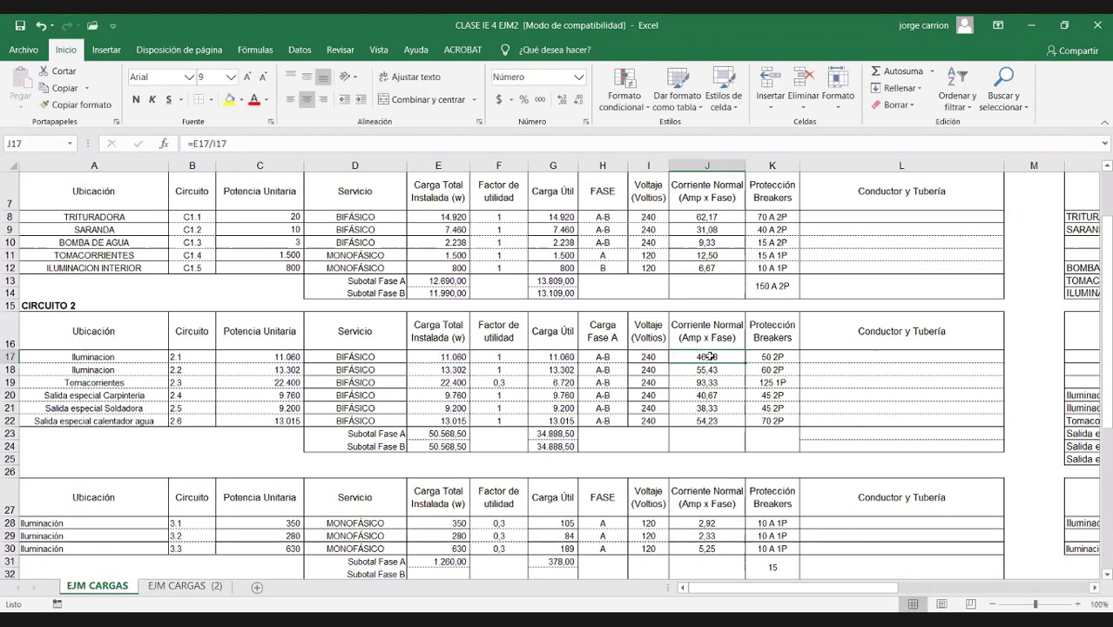
pyautogui.doubleClick(710, 357)
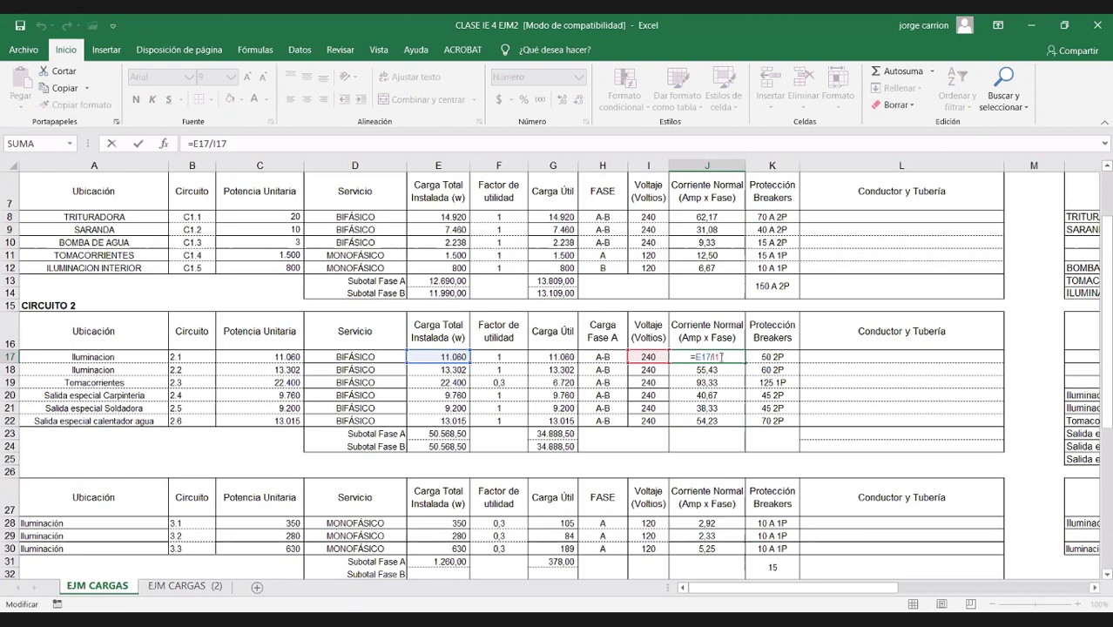
pyautogui.press('Return')
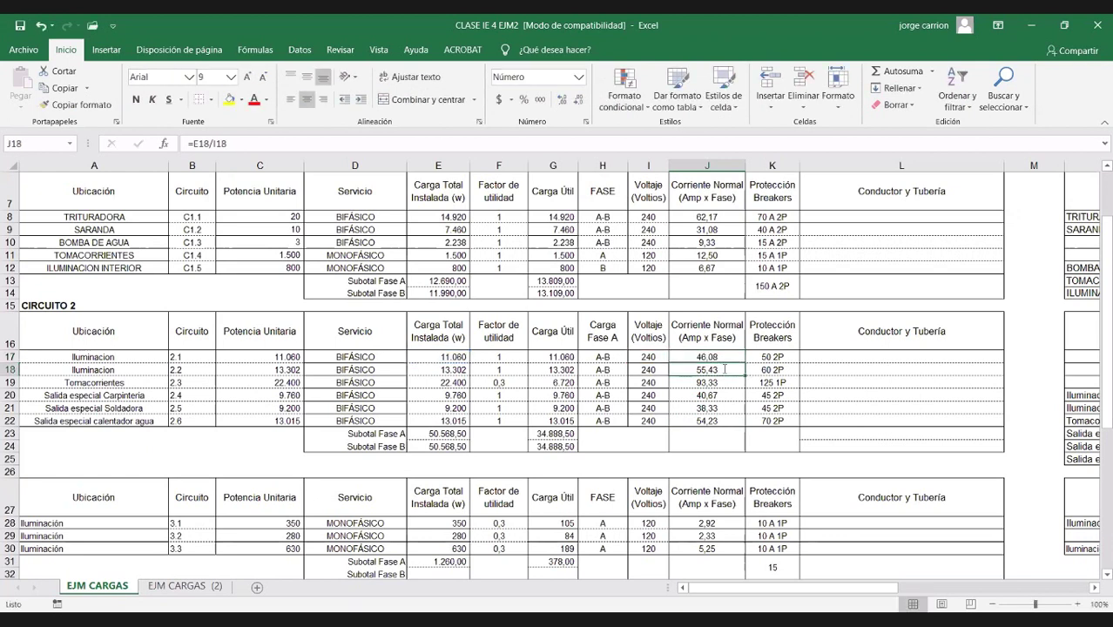
pyautogui.doubleClick(724, 369)
pyautogui.press('Escape')
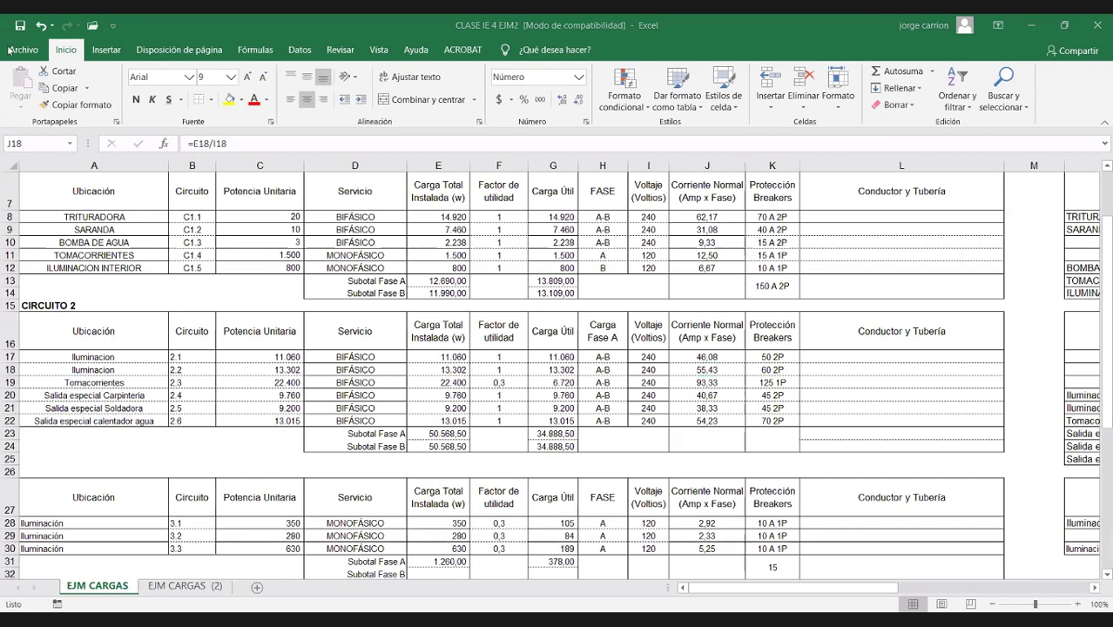
# Review the phase subtotals of all three circuits, the RESUMEN load summary, and the transformer and main feeder rows.
pyautogui.click(142, 27)
pyautogui.hotkey('ctrl', 'z')
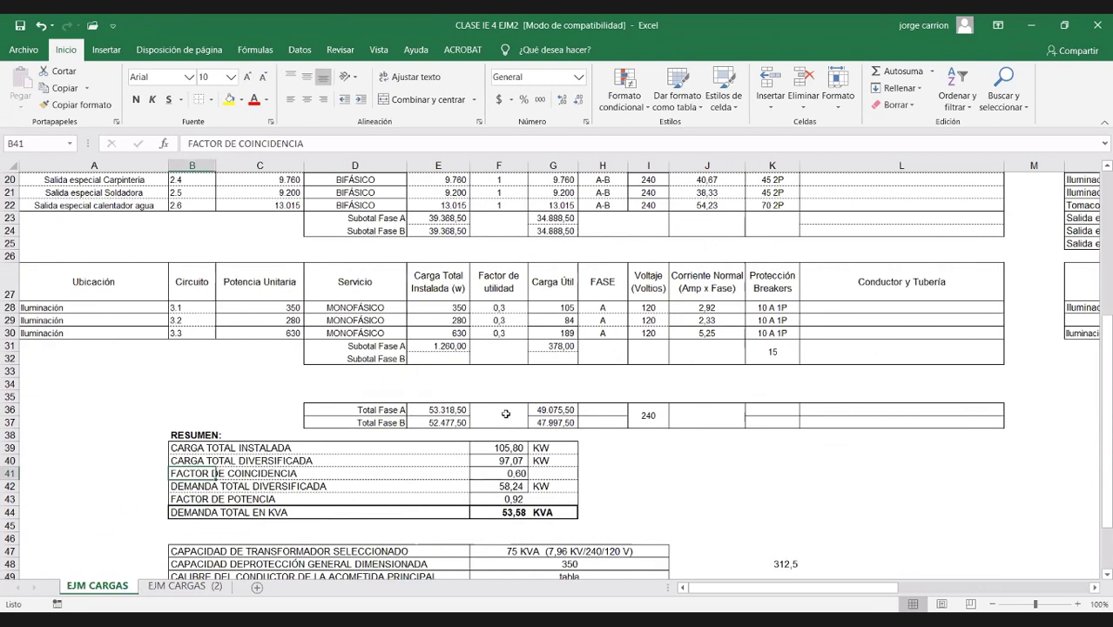
pyautogui.scroll(3, 505, 416)
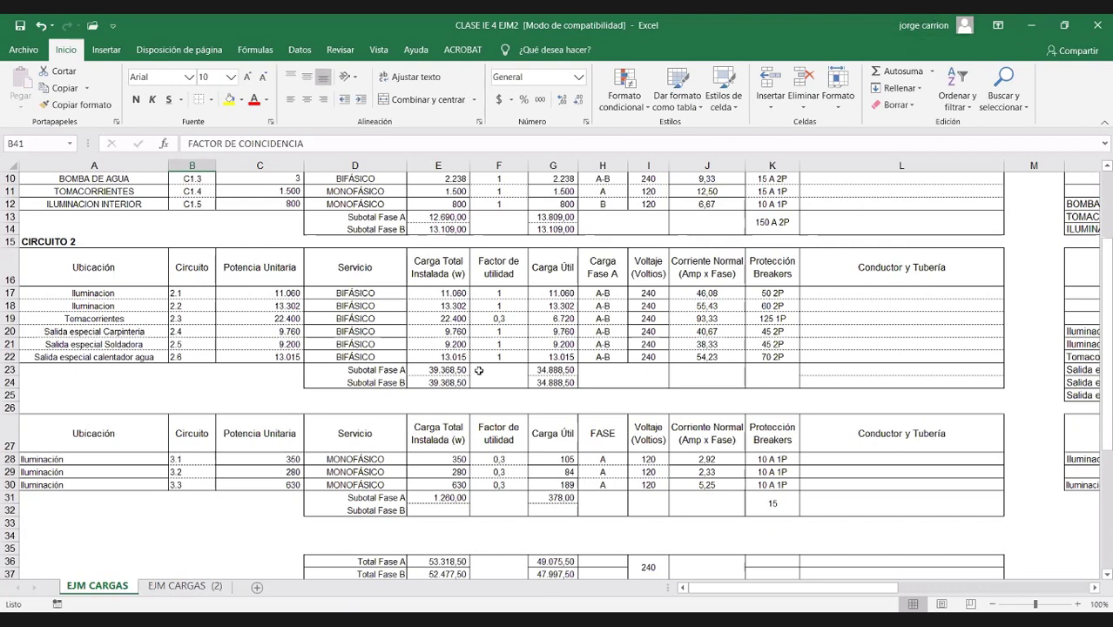
pyautogui.scroll(2, 478, 370)
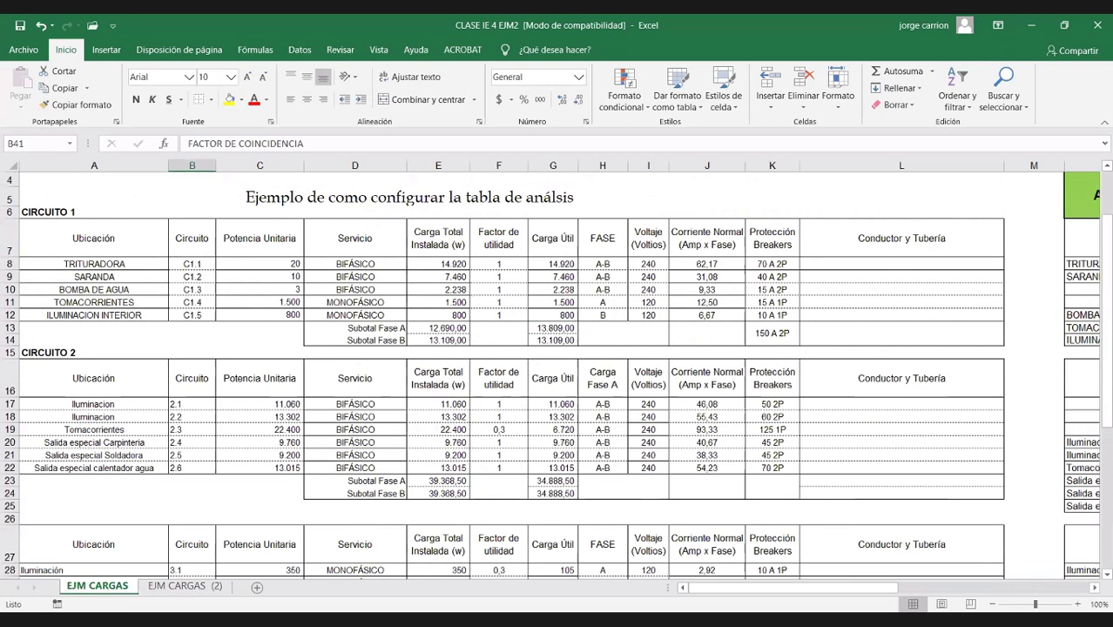
pyautogui.scroll(-1, 311, 493)
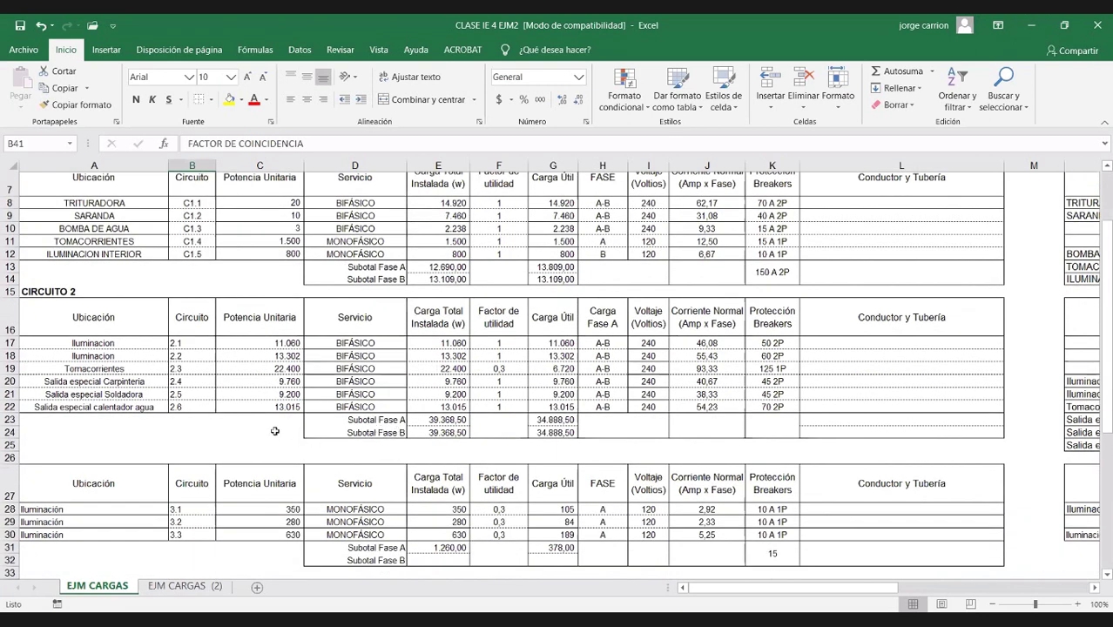
pyautogui.scroll(-3, 257, 418)
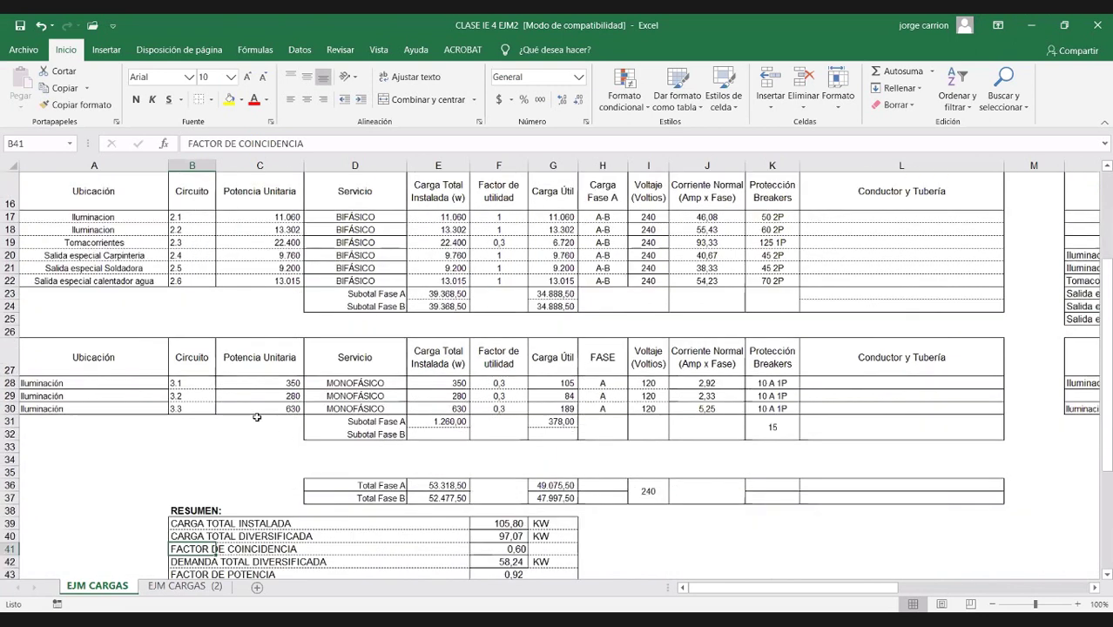
pyautogui.scroll(-3, 257, 417)
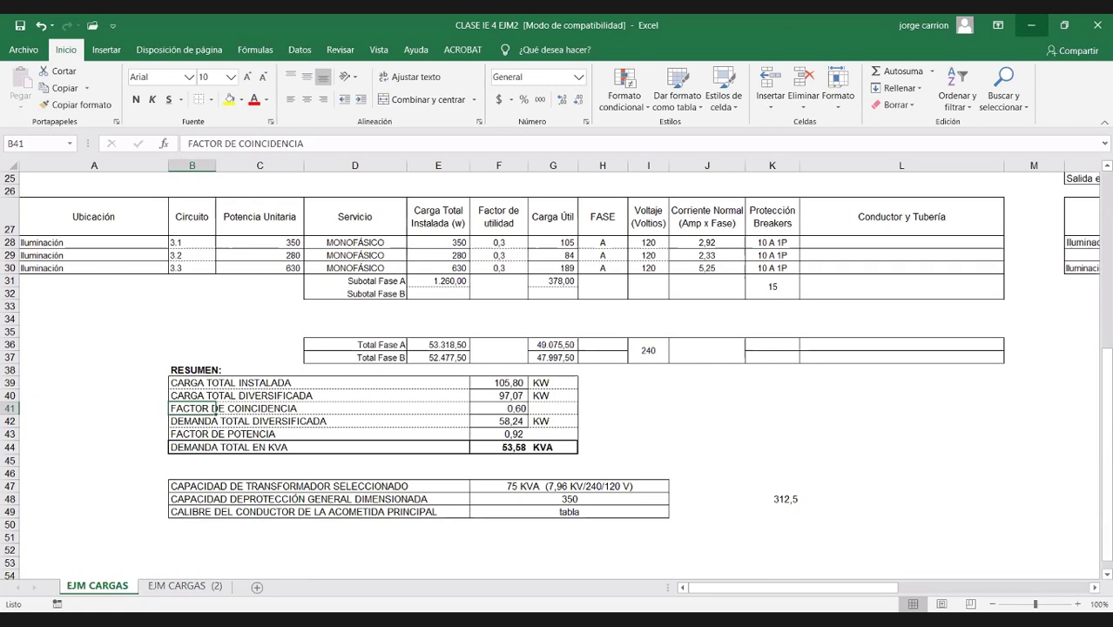
pyautogui.press('super+Down')
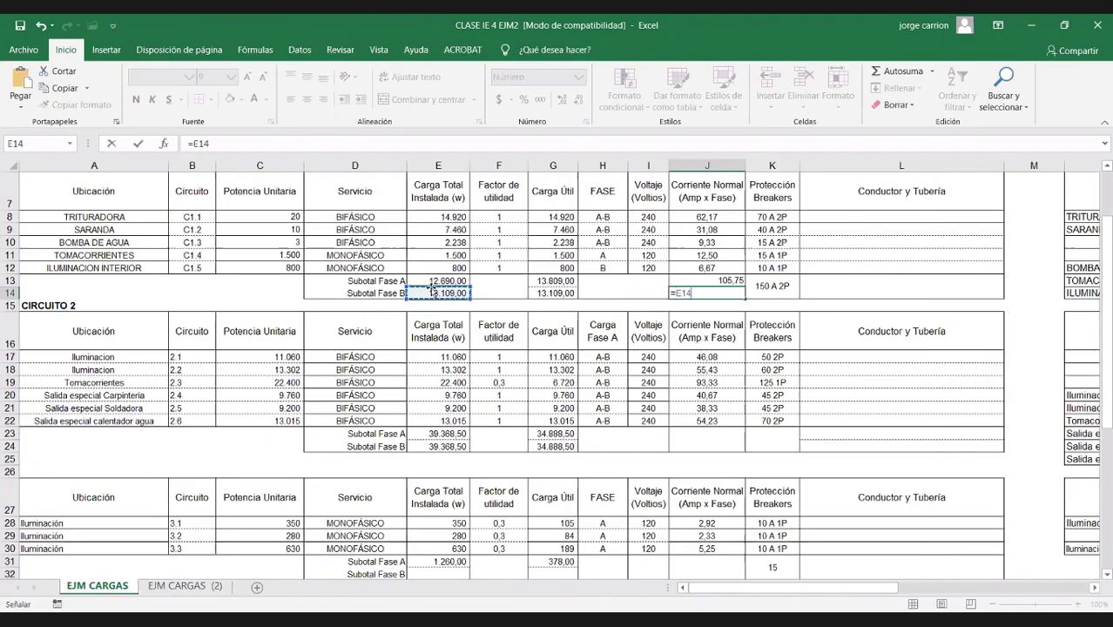
# Complete Circuito 1's Fase B current in J14 as =E14/120, and calculate Circuito 2's phase currents with =E23/120 in J23, filled down to J24.
pyautogui.write('/120')
pyautogui.moveTo(728, 281); pyautogui.dragTo(740, 296)
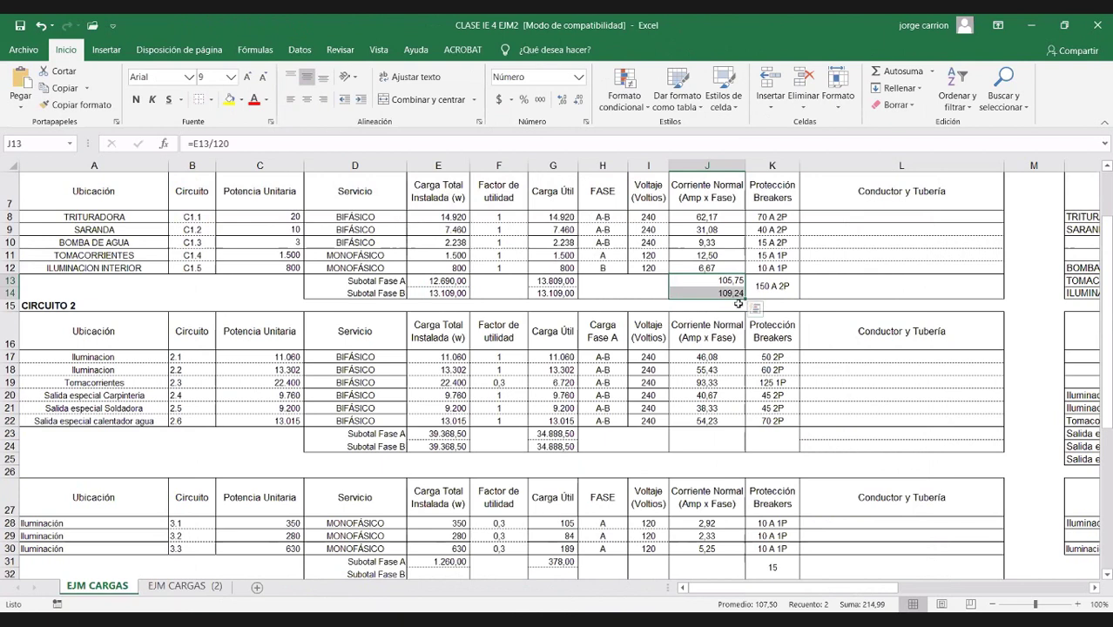
pyautogui.click(707, 433)
pyautogui.write('=')
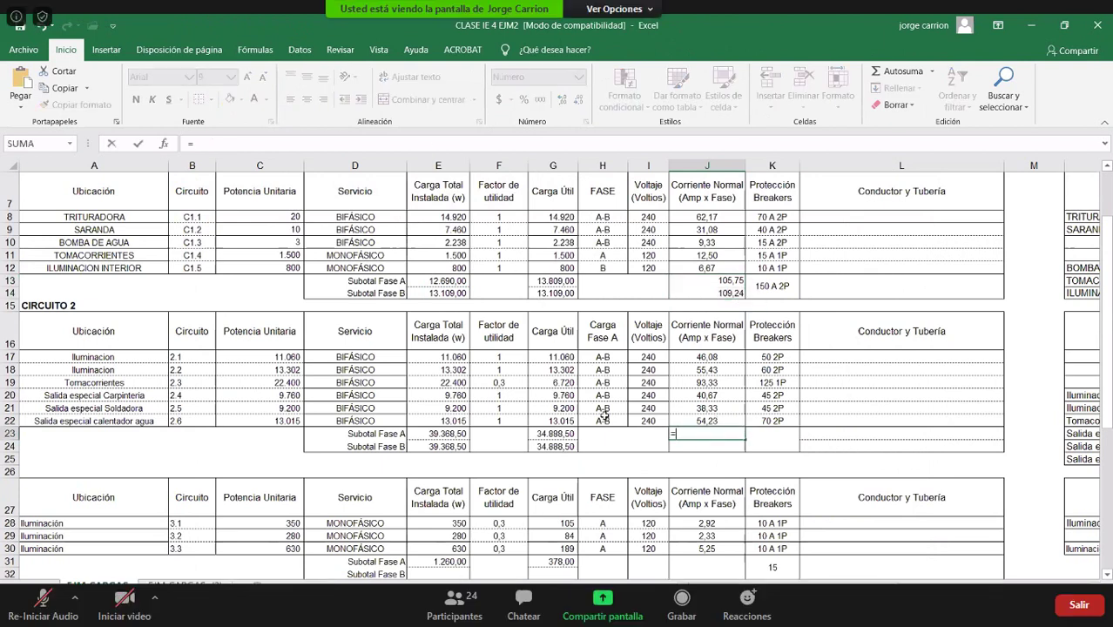
pyautogui.click(448, 433)
pyautogui.write('/120')
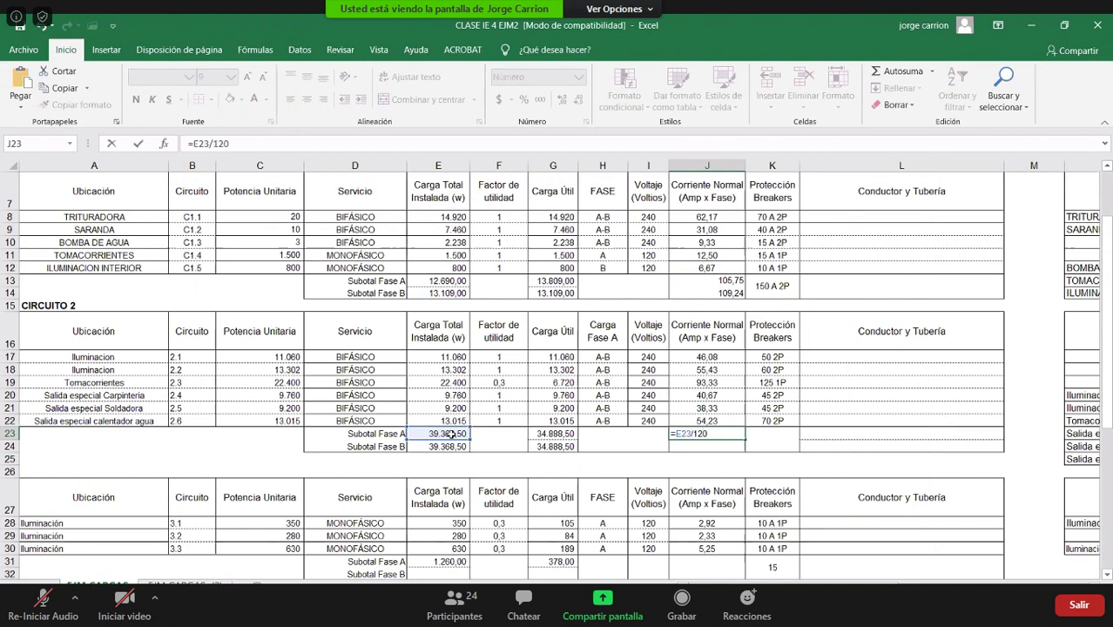
pyautogui.press('Return')
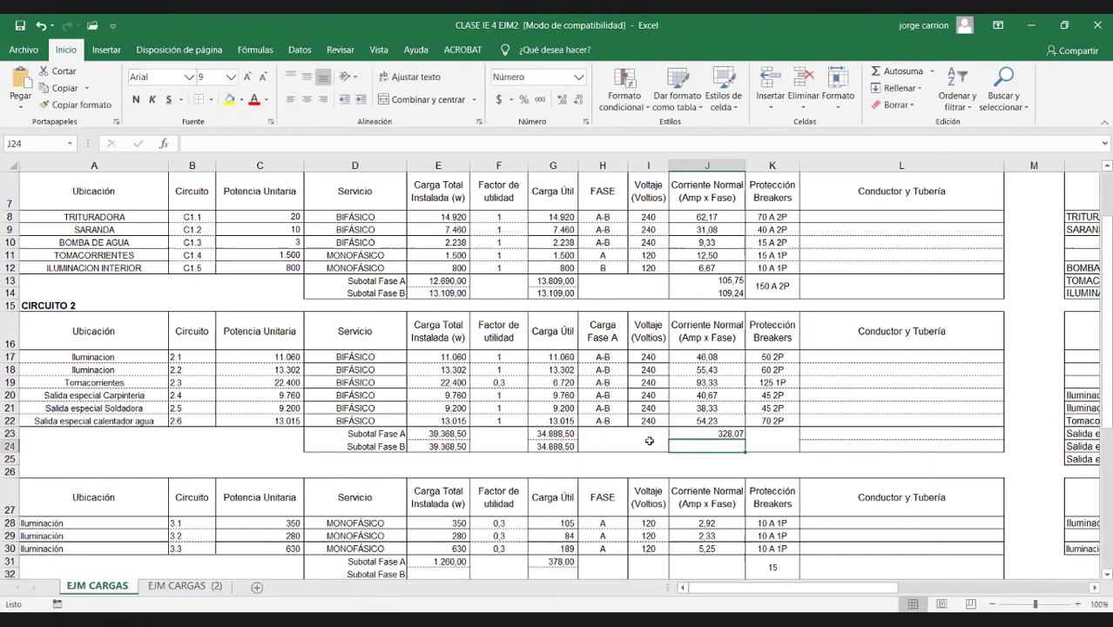
pyautogui.click(742, 438)
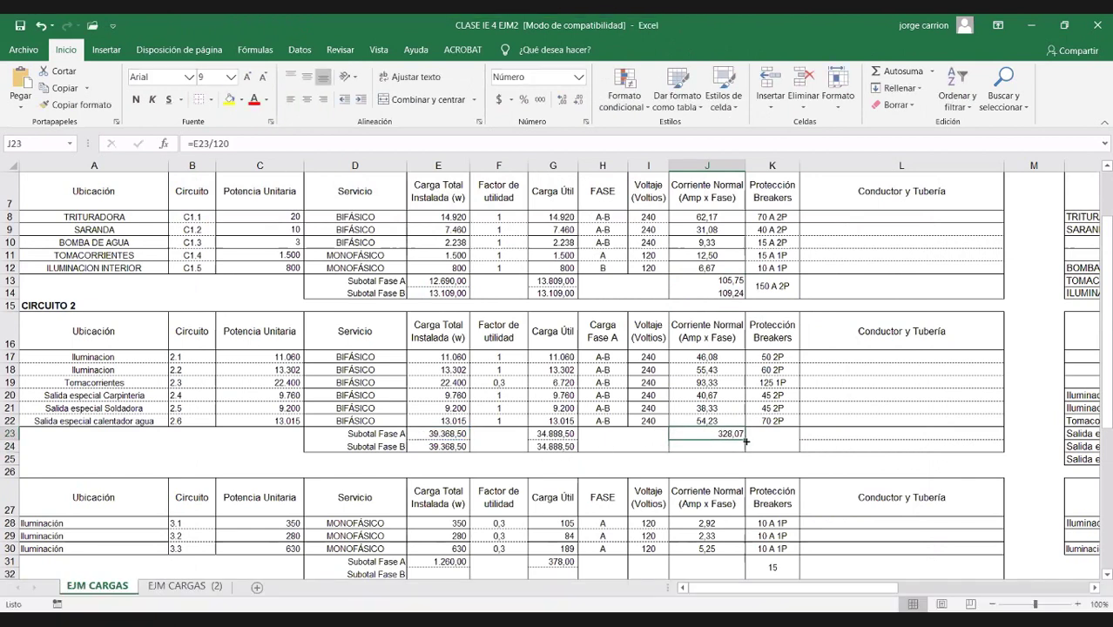
pyautogui.moveTo(746, 442); pyautogui.dragTo(745, 453)
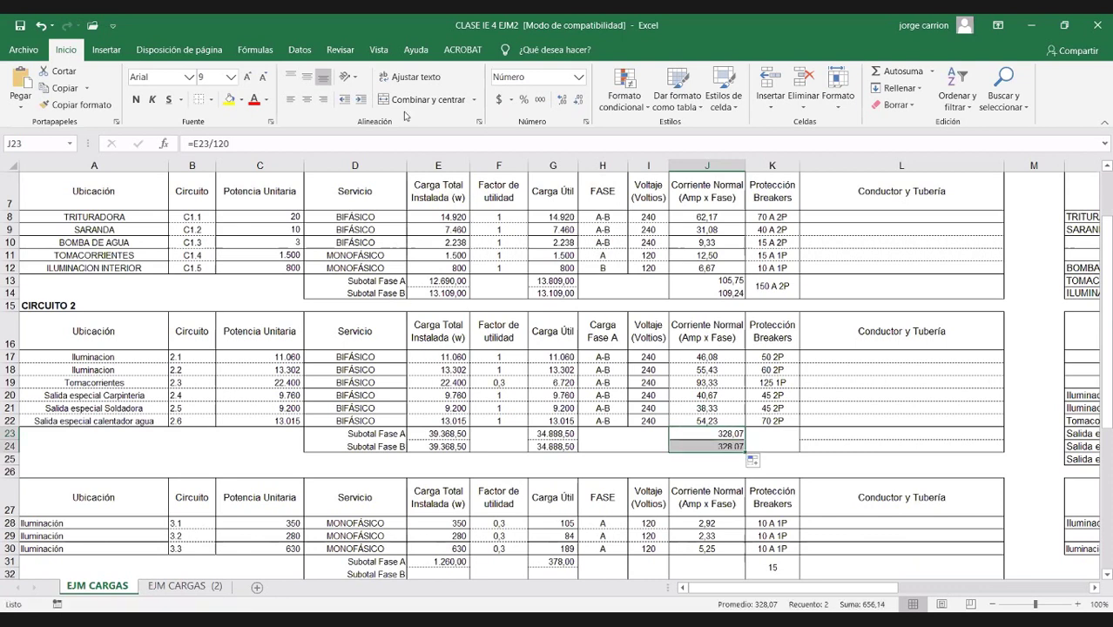
# Center Circuito 2's phase currents in J23:J24 horizontally and check their formulas.
pyautogui.click(306, 98)
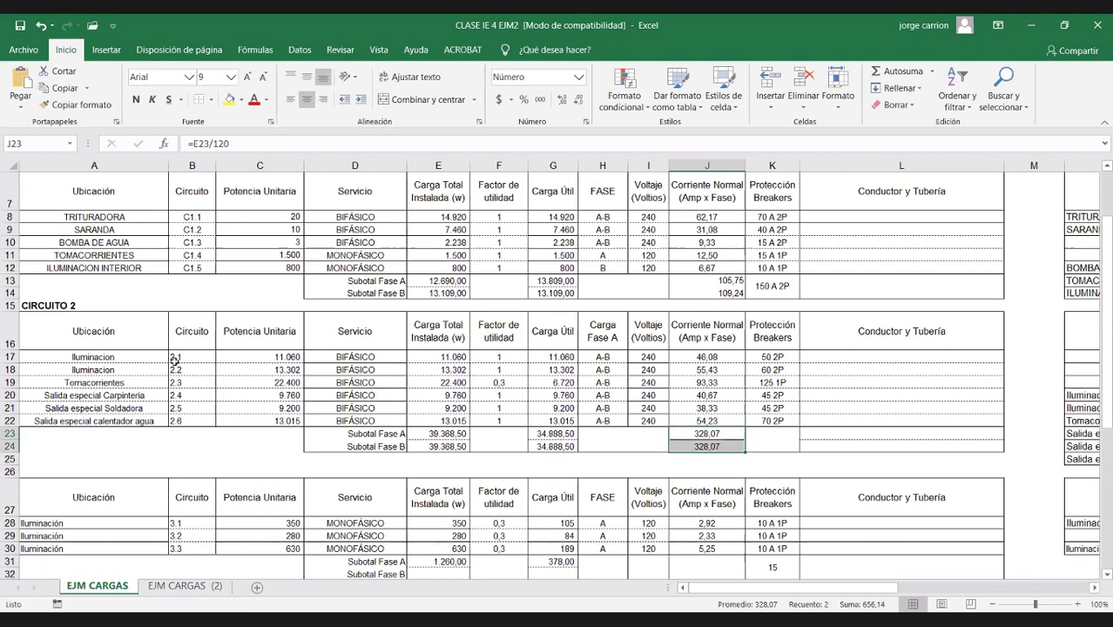
pyautogui.click(79, 387)
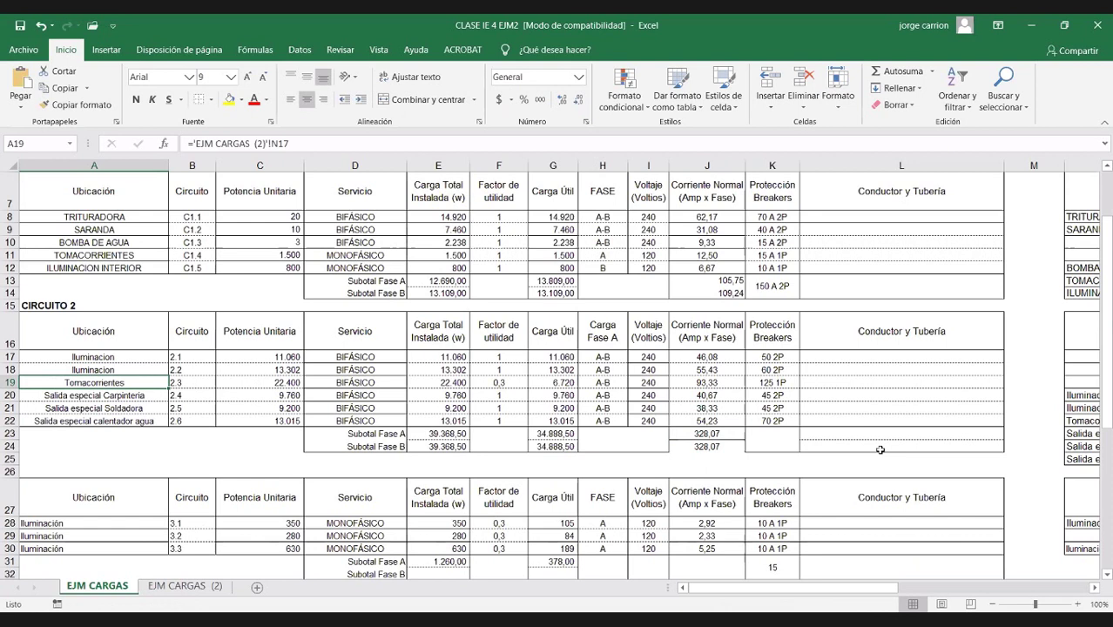
pyautogui.scroll(-1, 879, 449)
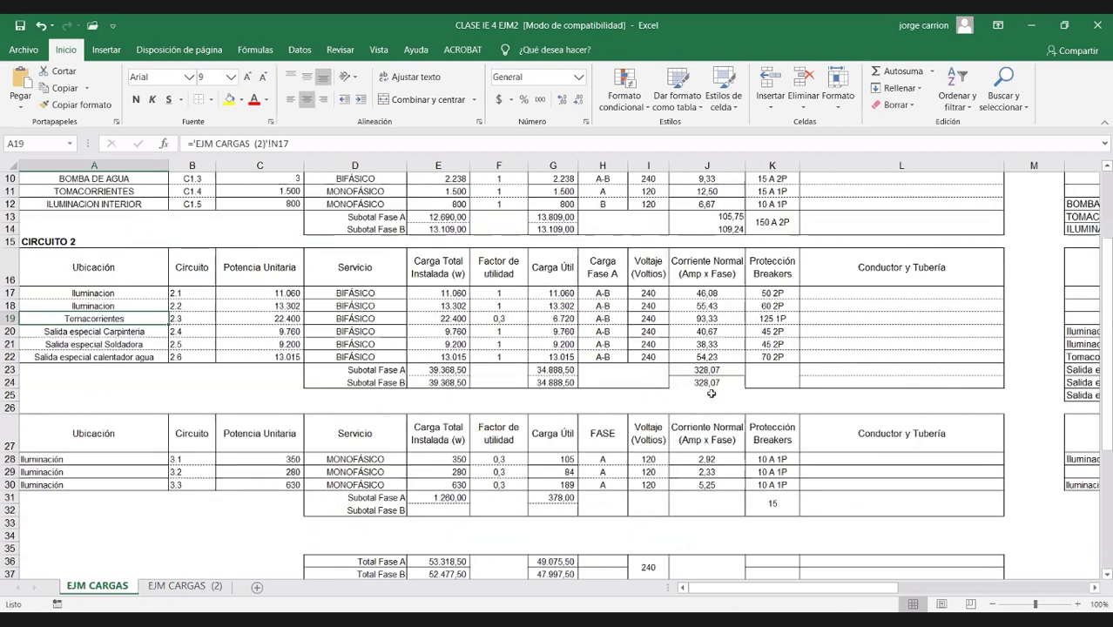
pyautogui.doubleClick(705, 371)
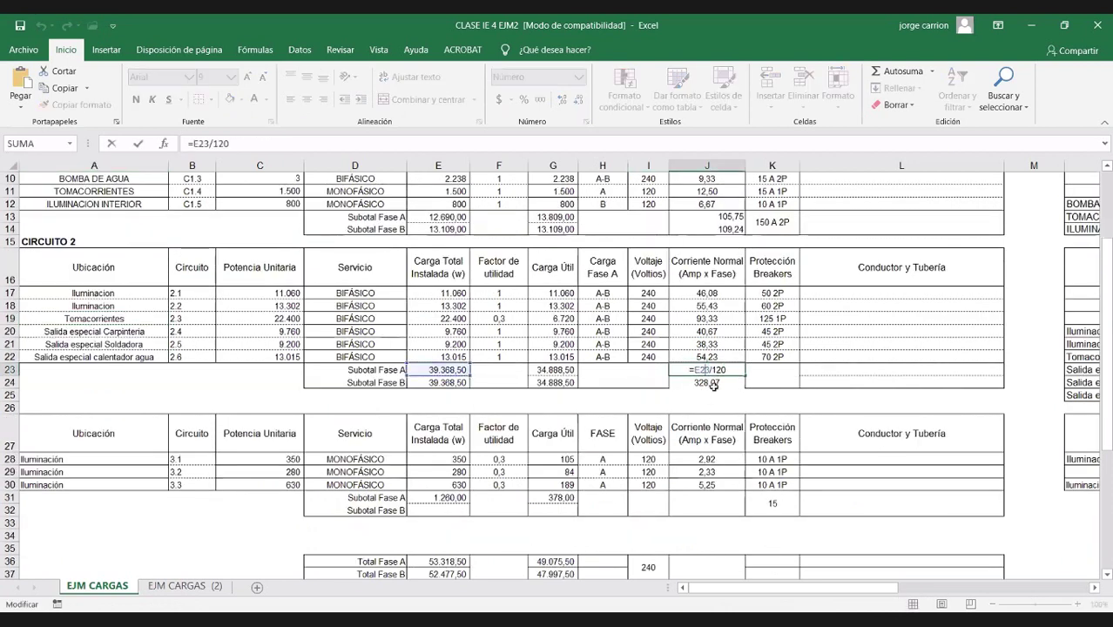
pyautogui.press('Return')
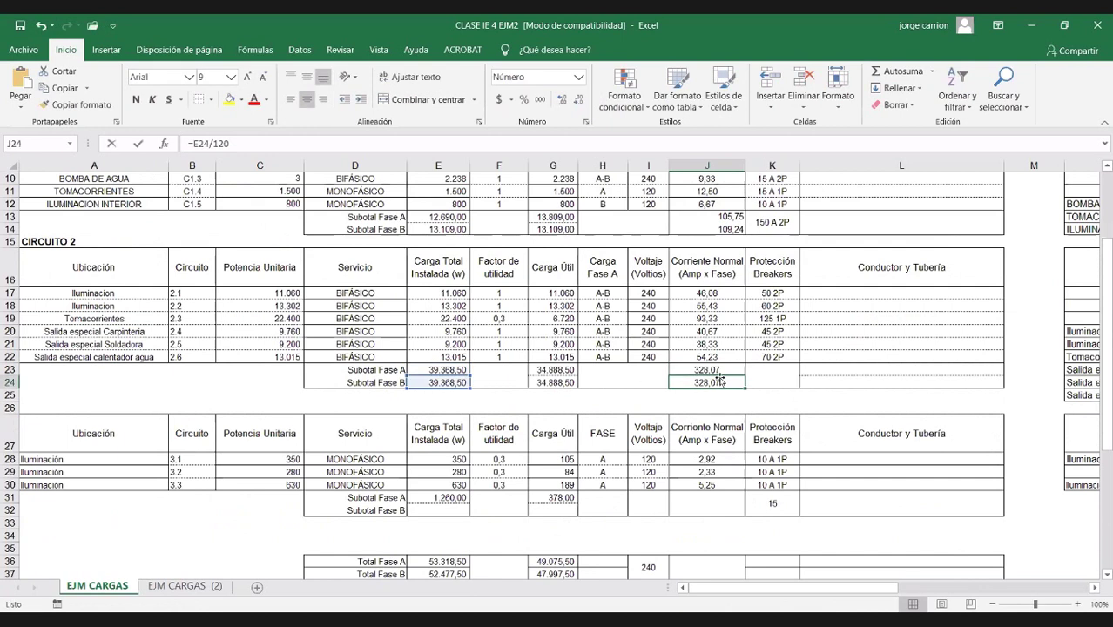
pyautogui.press('Escape')
# Trace the formulas behind Circuito 2's Tomacorrientes load, in Carga Total Instalada E19 and Potencia Unitaria C19.
pyautogui.scroll(-2, 861, 317)
pyautogui.scroll(1, 861, 313)
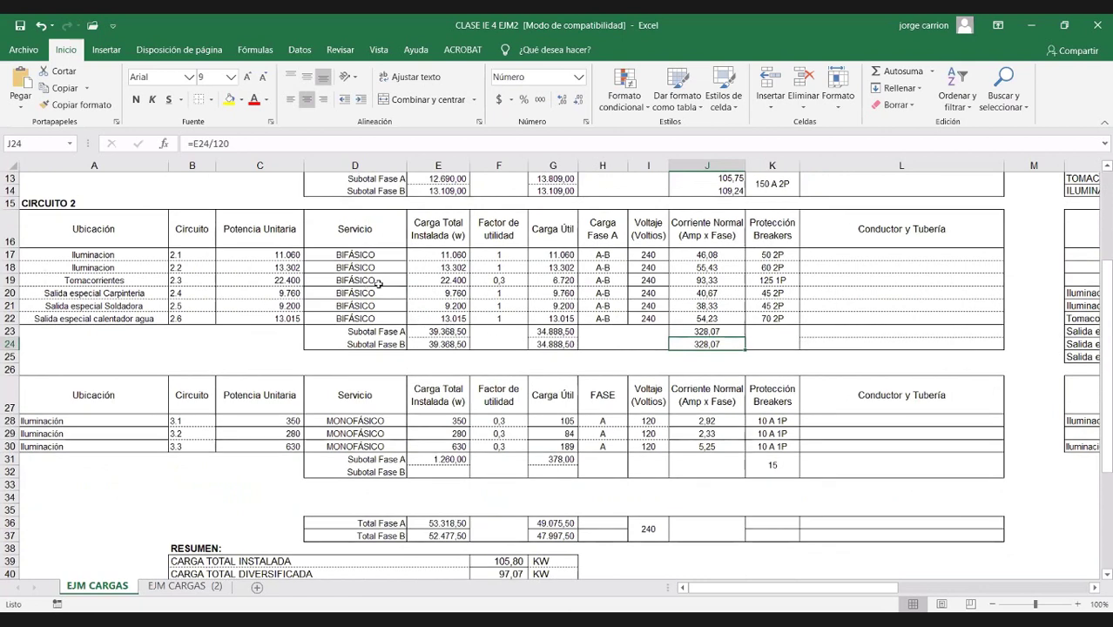
pyautogui.click(437, 280)
pyautogui.doubleClick(437, 279)
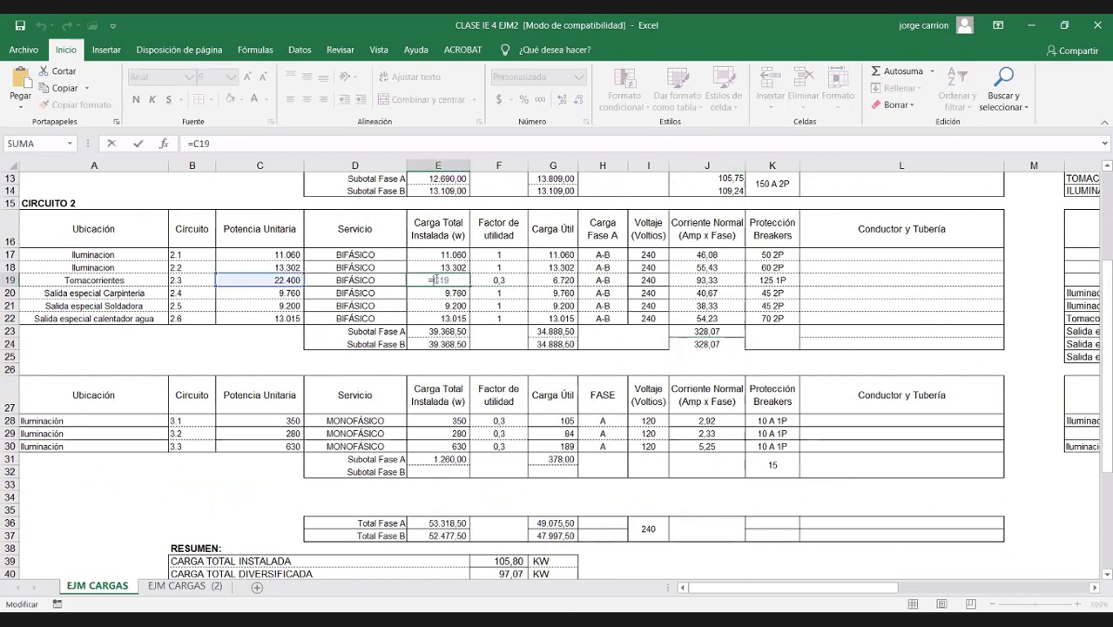
pyautogui.press('Escape')
pyautogui.doubleClick(415, 280)
pyautogui.press('Escape')
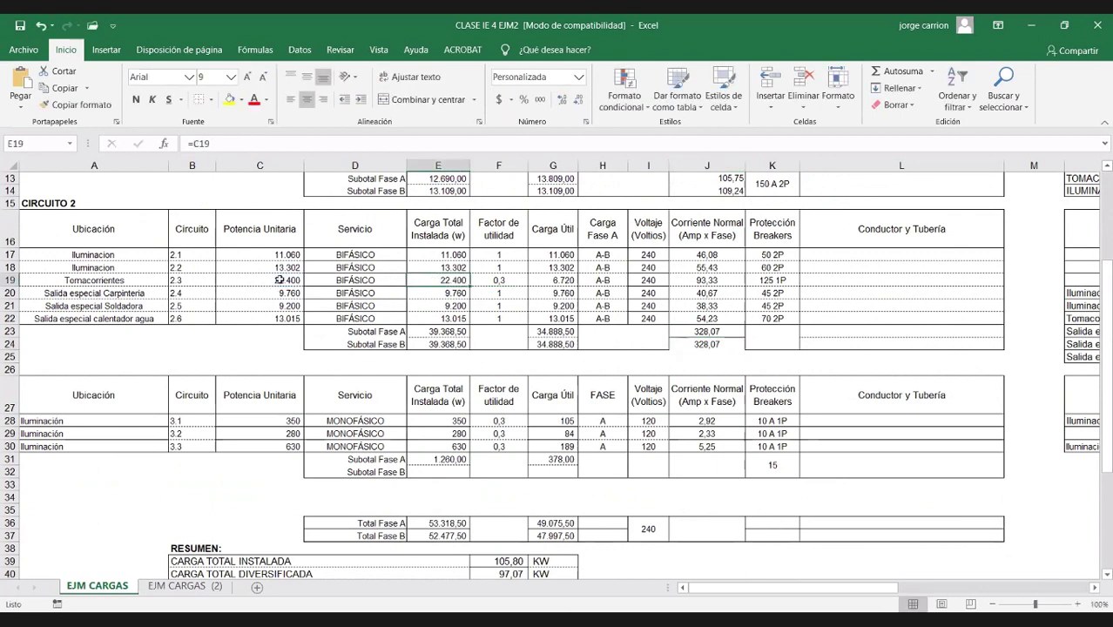
pyautogui.doubleClick(277, 279)
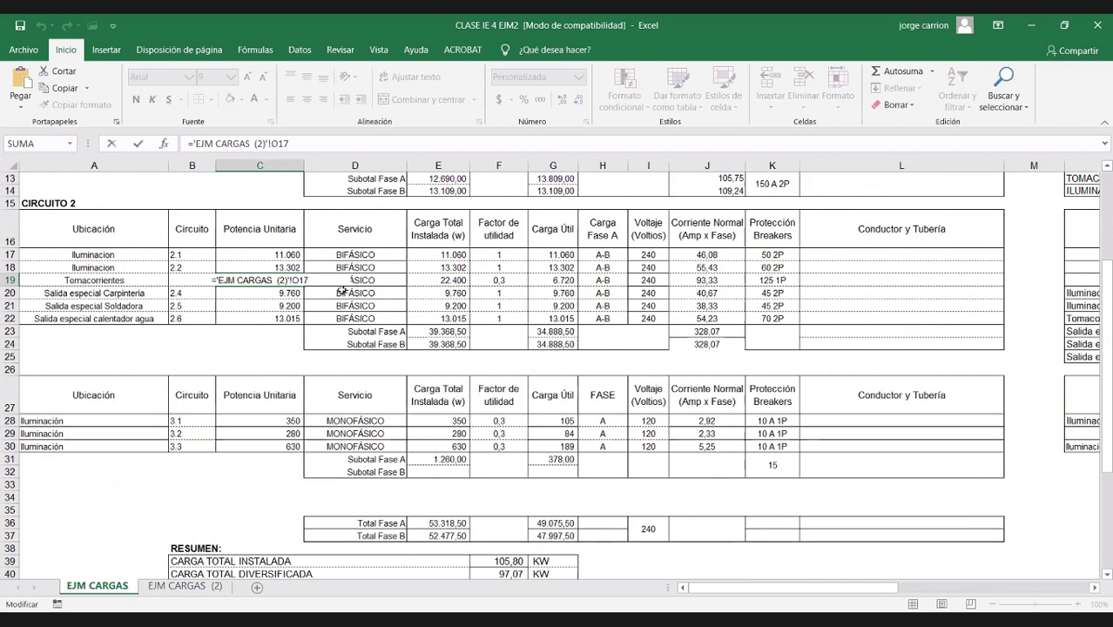
pyautogui.press('Escape')
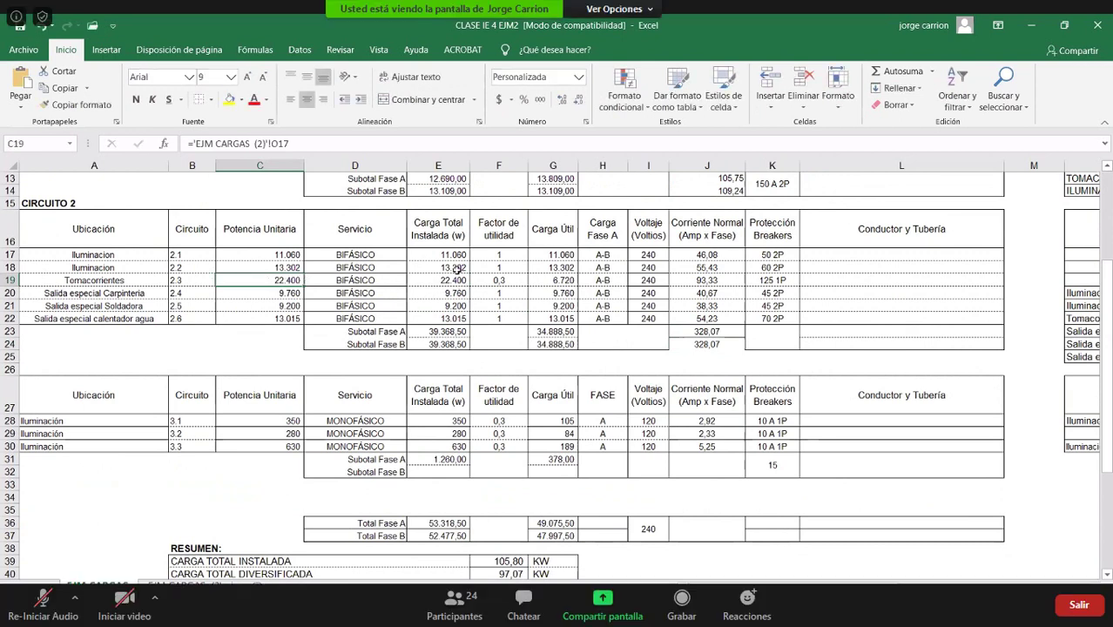
pyautogui.doubleClick(444, 281)
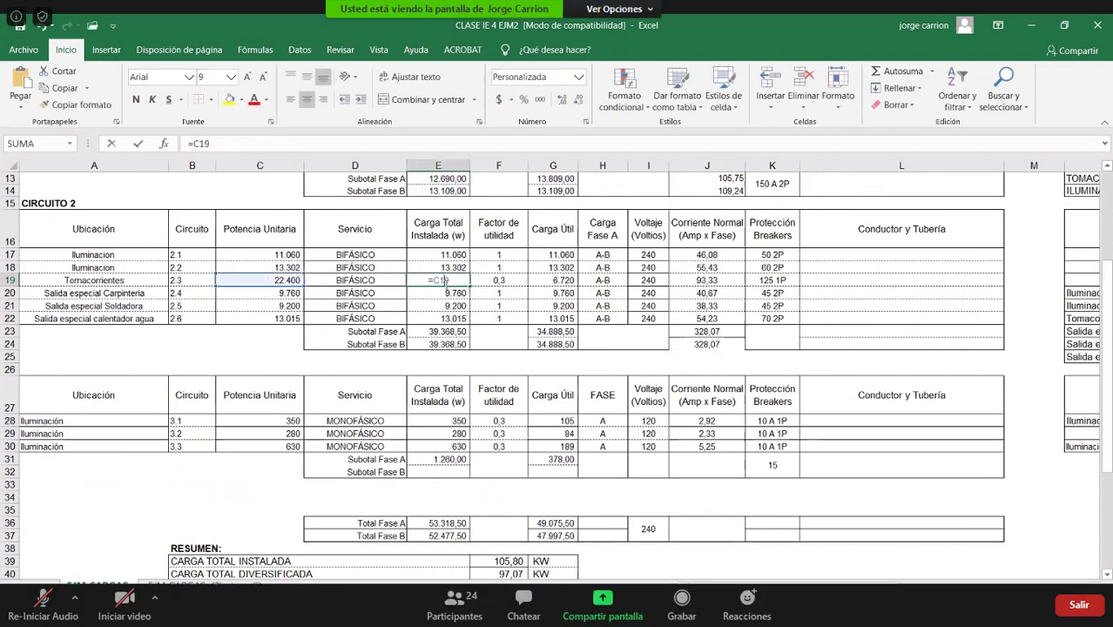
pyautogui.press('Escape')
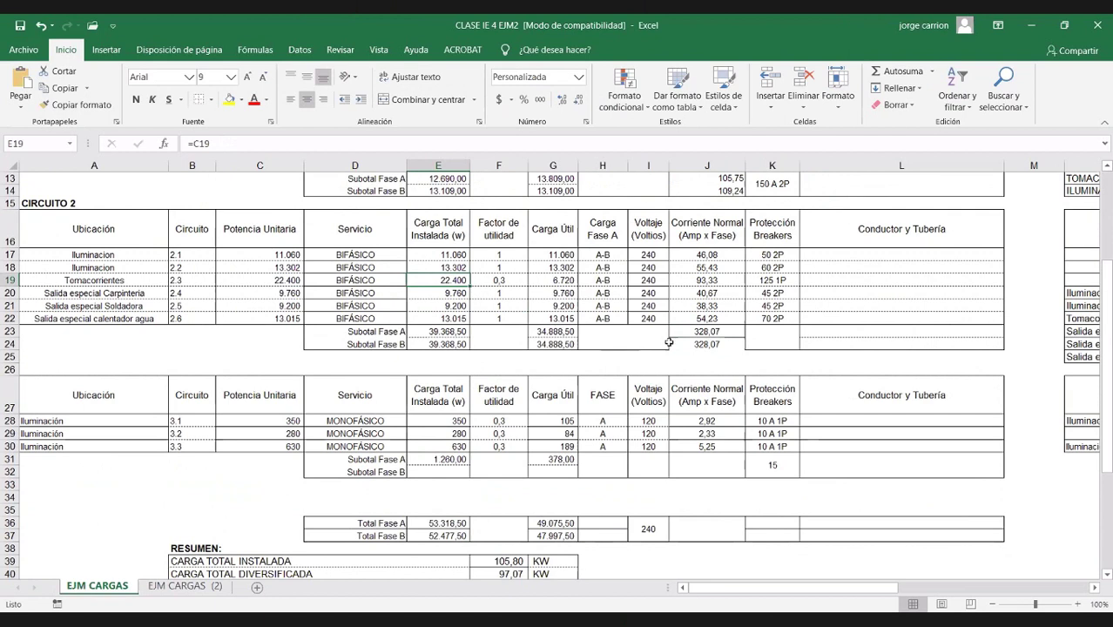
# Calculate the third circuit's Fase A current in J31 as =E31/120 and center it horizontally.
pyautogui.scroll(-2, 697, 360)
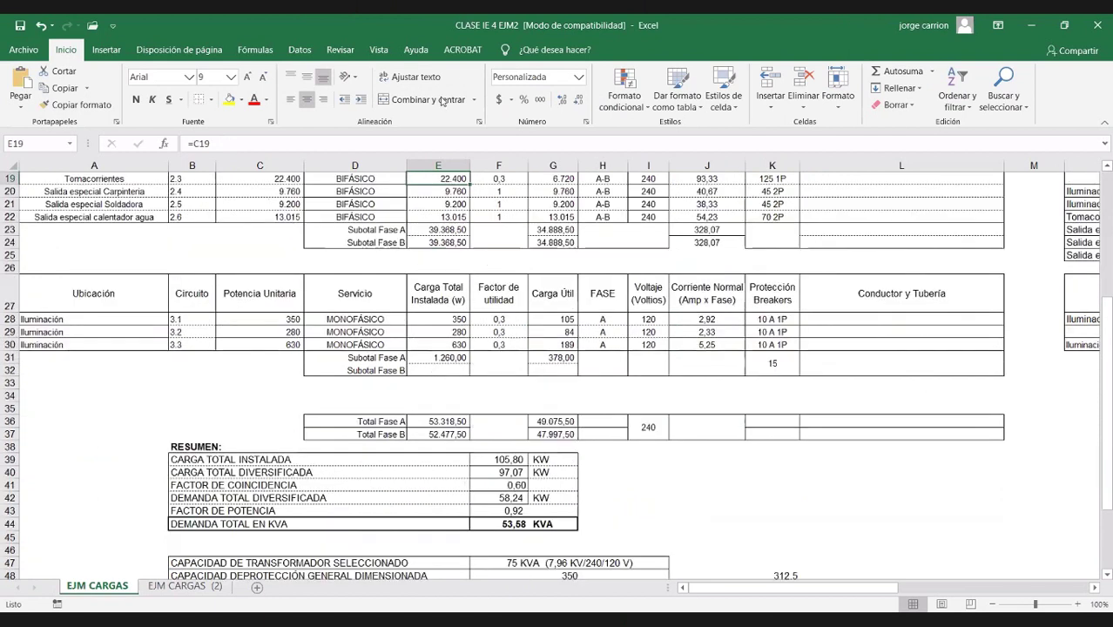
pyautogui.press('Down')
pyautogui.press('Down')
pyautogui.press('Down')
pyautogui.press('Down')
pyautogui.press('Down')
pyautogui.press('Down')
pyautogui.press('Down')
pyautogui.press('Down')
pyautogui.press('Down')
pyautogui.press('Down')
pyautogui.press('Down')
pyautogui.press('Right')
pyautogui.press('Right')
pyautogui.press('Right')
pyautogui.press('Right')
pyautogui.press('Right')
pyautogui.press('Down')
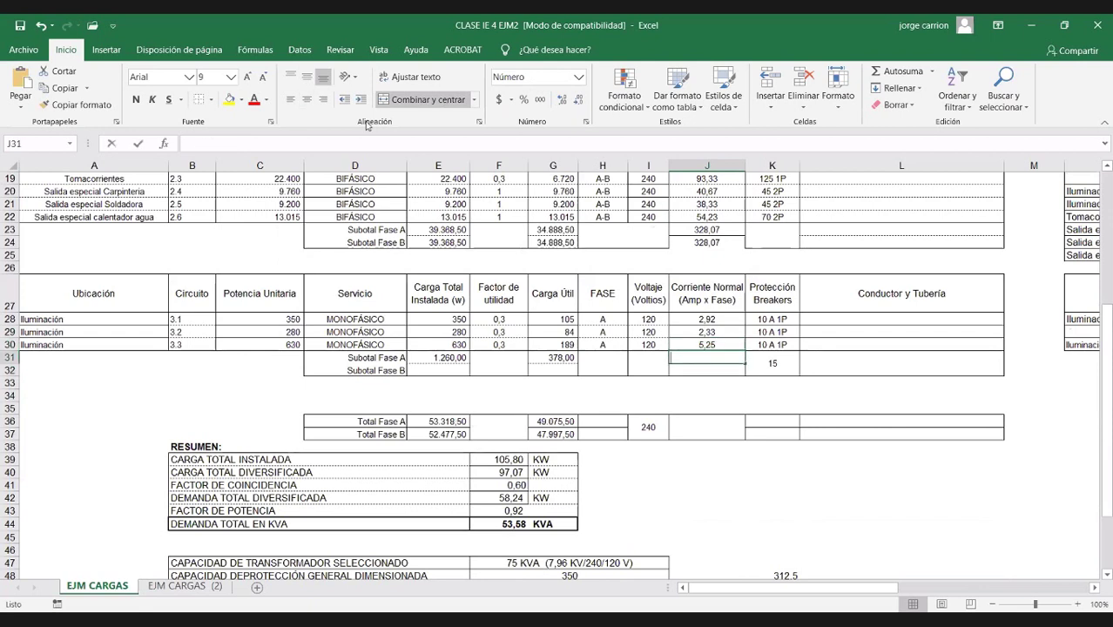
pyautogui.write('=')
pyautogui.click(433, 358)
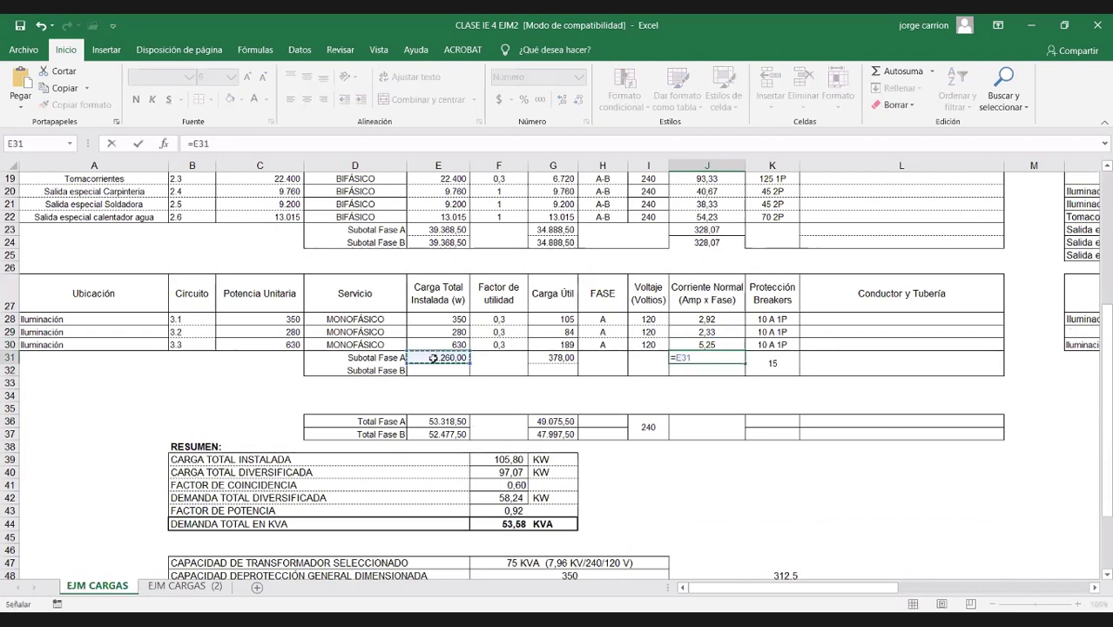
pyautogui.write('/120')
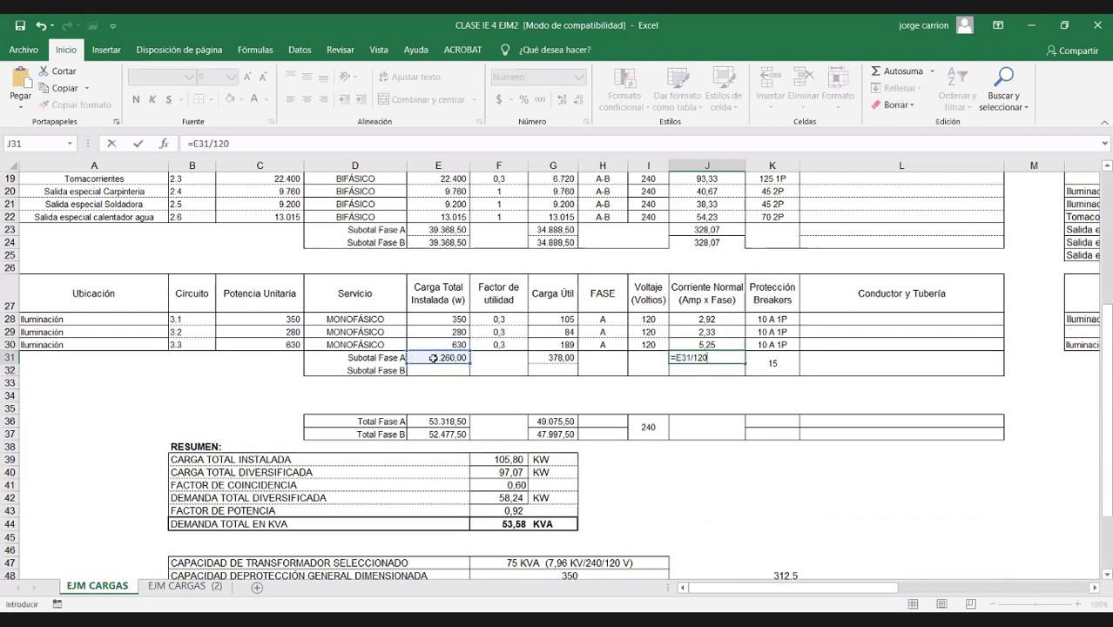
pyautogui.press('Return')
pyautogui.click(710, 357)
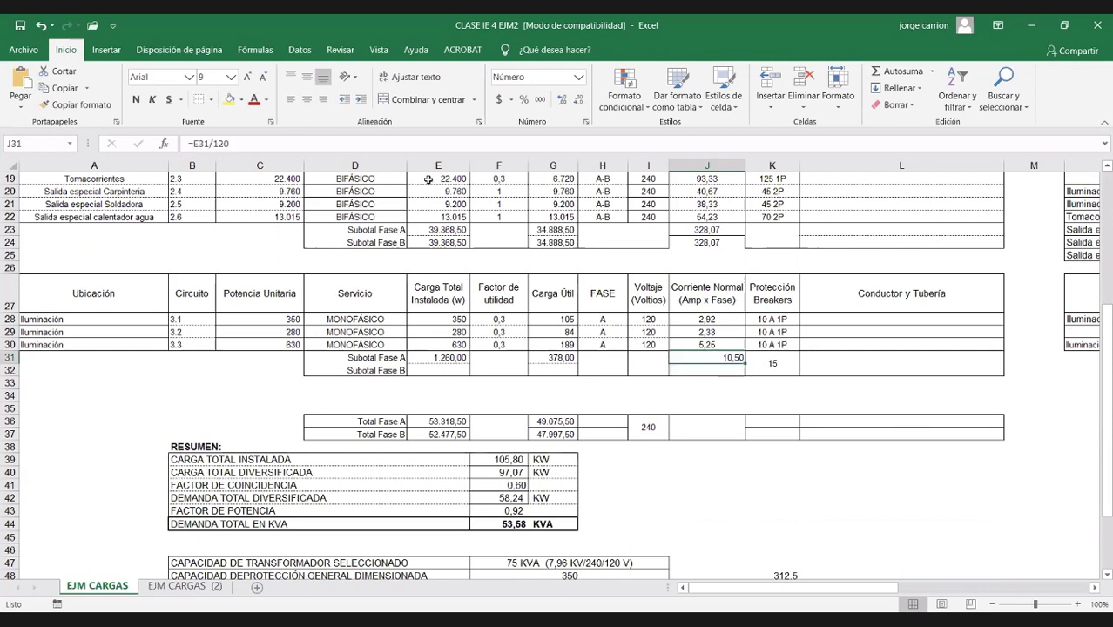
pyautogui.click(307, 101)
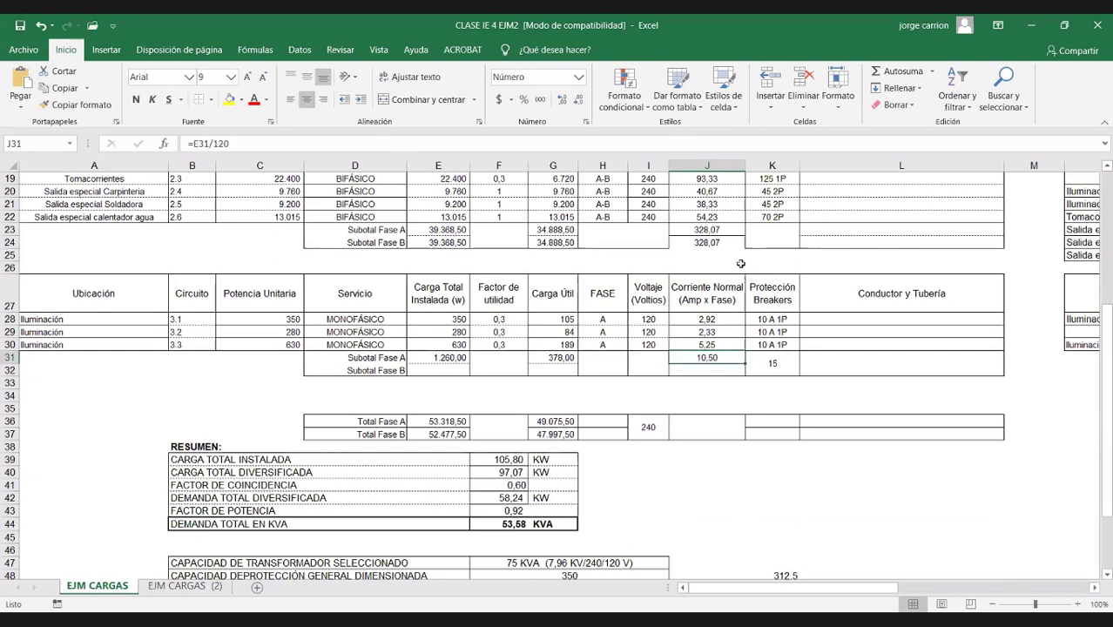
# Inspect the transformer current formula in K48 and review Circuito 2's utility factors in F17:F22.
pyautogui.scroll(-1, 742, 259)
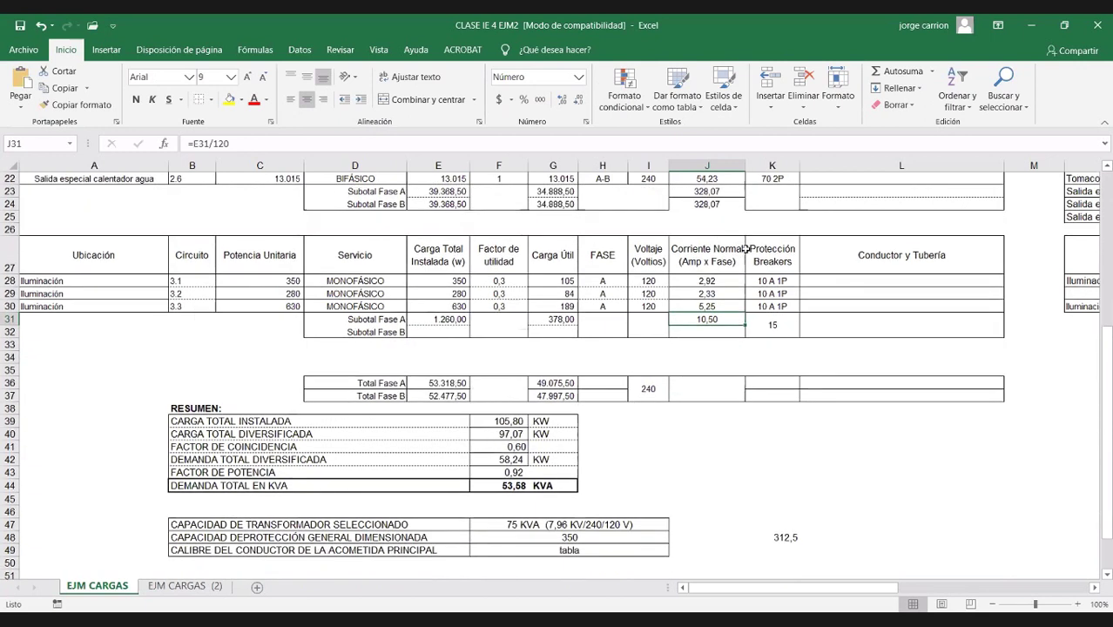
pyautogui.click(774, 536)
pyautogui.doubleClick(778, 536)
pyautogui.press('Escape')
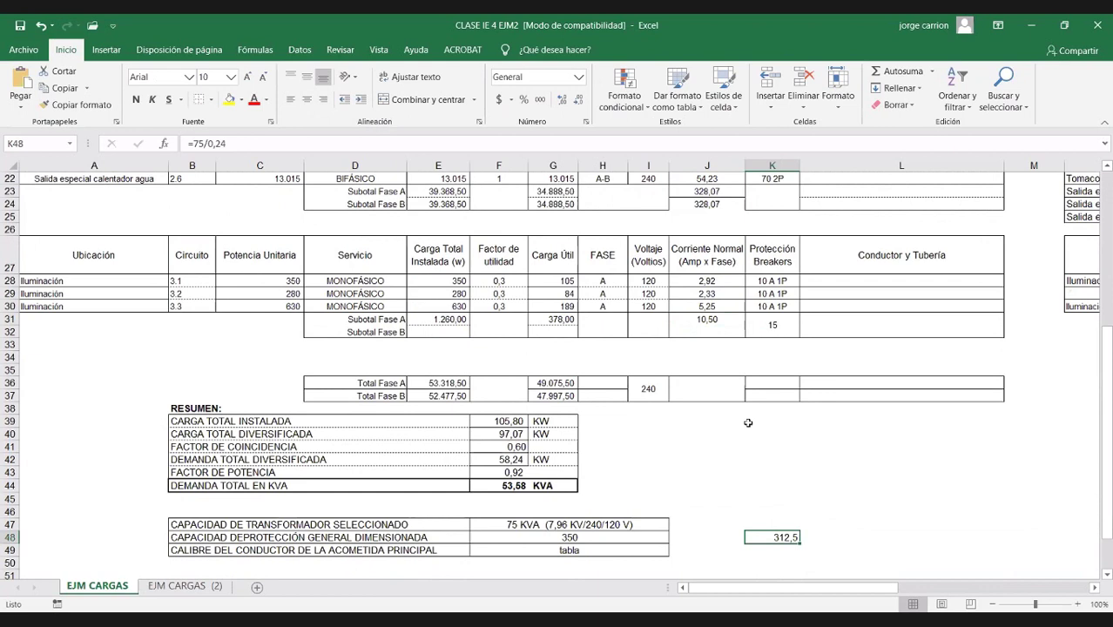
pyautogui.scroll(2, 749, 424)
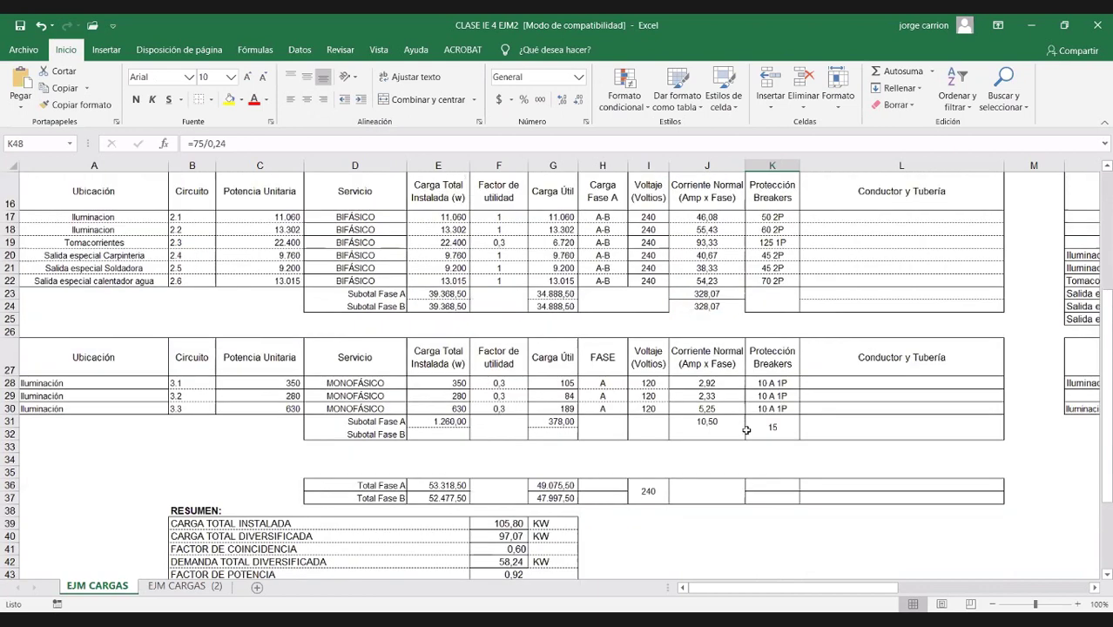
pyautogui.scroll(-1, 747, 430)
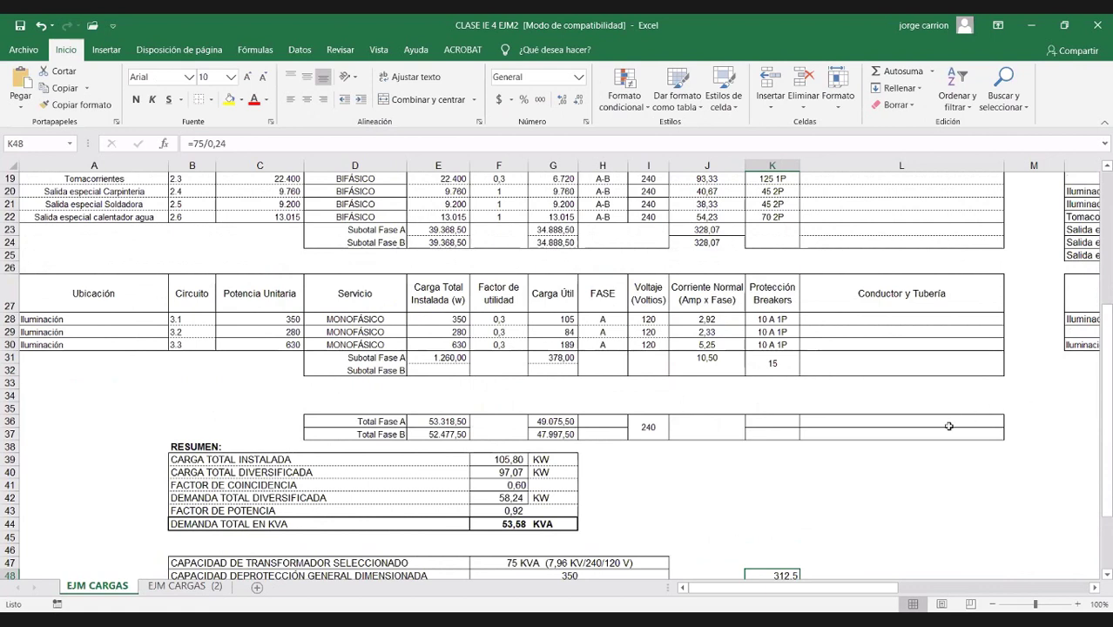
pyautogui.scroll(2, 948, 426)
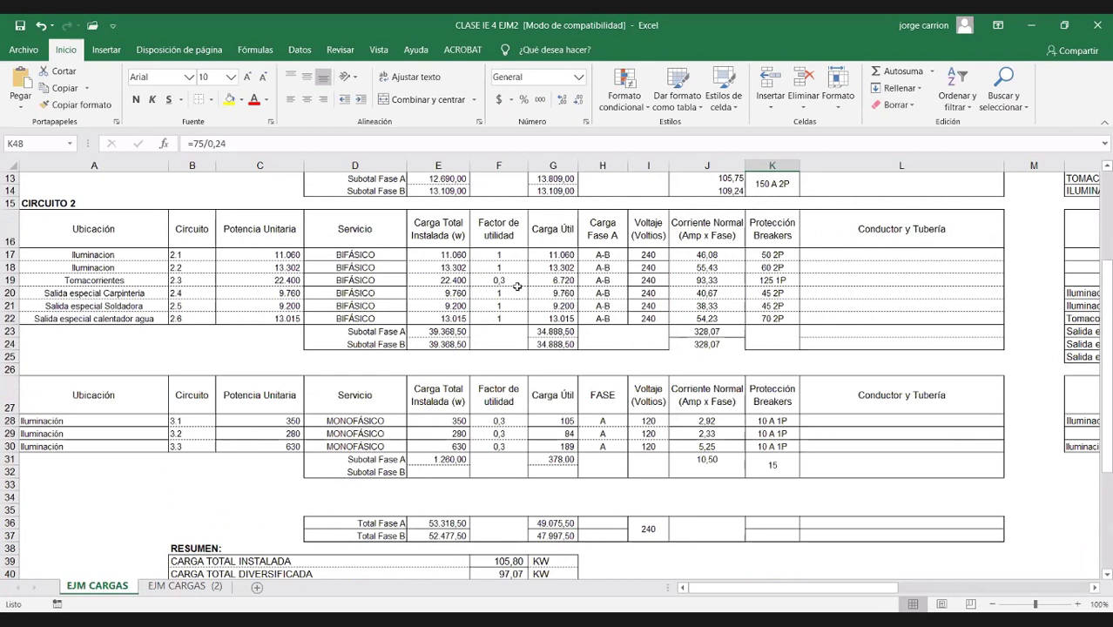
pyautogui.moveTo(510, 255); pyautogui.dragTo(510, 319)
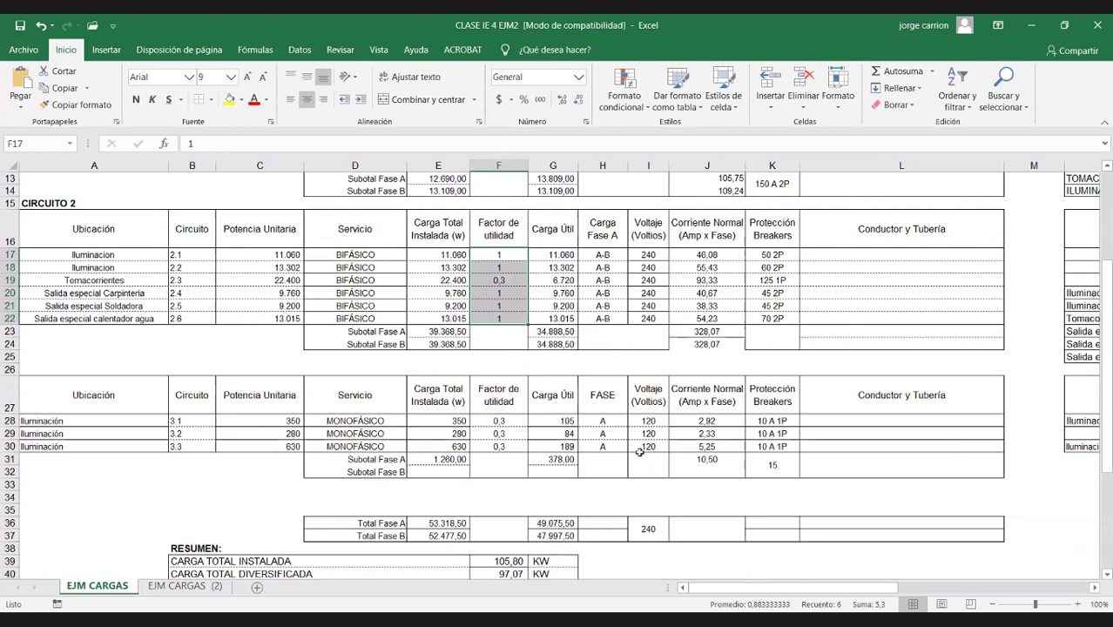
# Calculate the Total Fase A current from the useful load in K36 as =G36/120 and fill it down to K37.
pyautogui.scroll(-1, 639, 452)
pyautogui.scroll(-2, 764, 421)
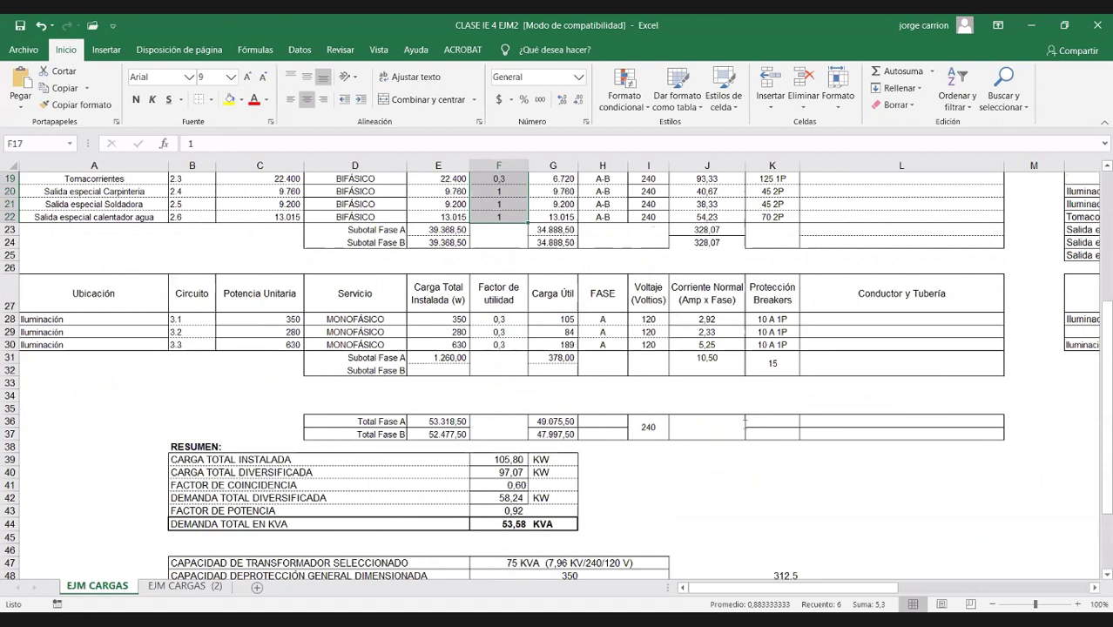
pyautogui.write('=')
pyautogui.click(559, 424)
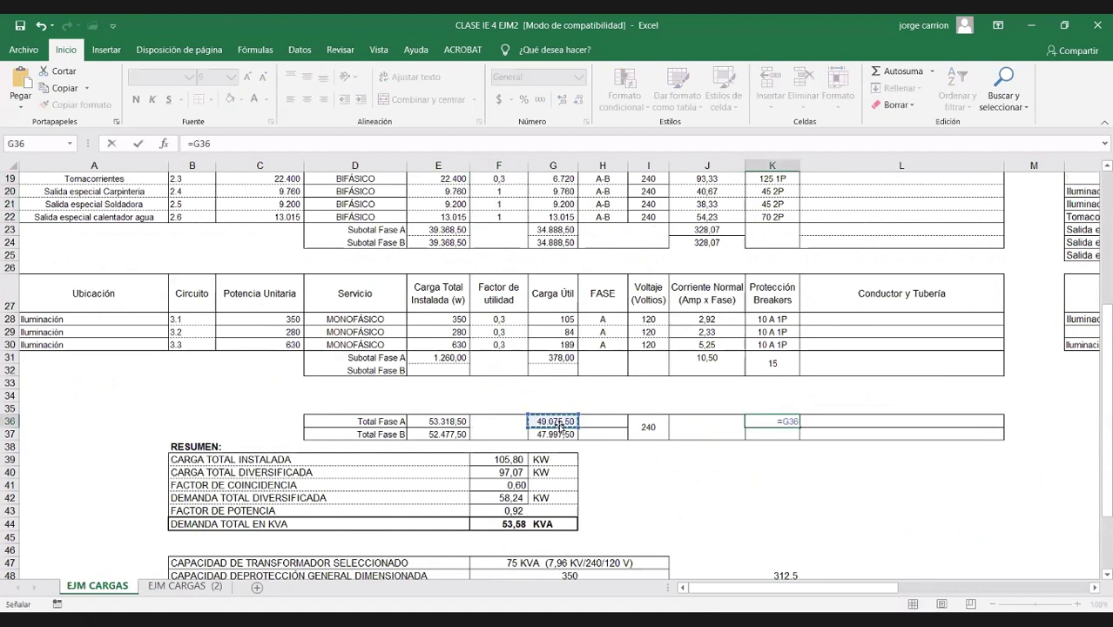
pyautogui.write('/120')
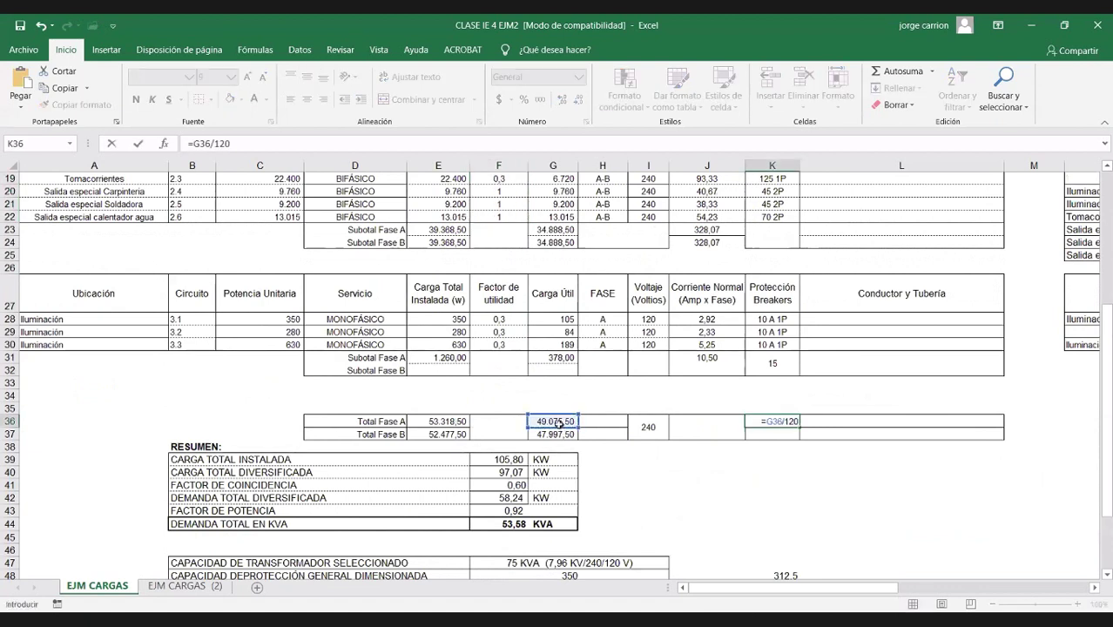
pyautogui.press('Return')
pyautogui.click(783, 421)
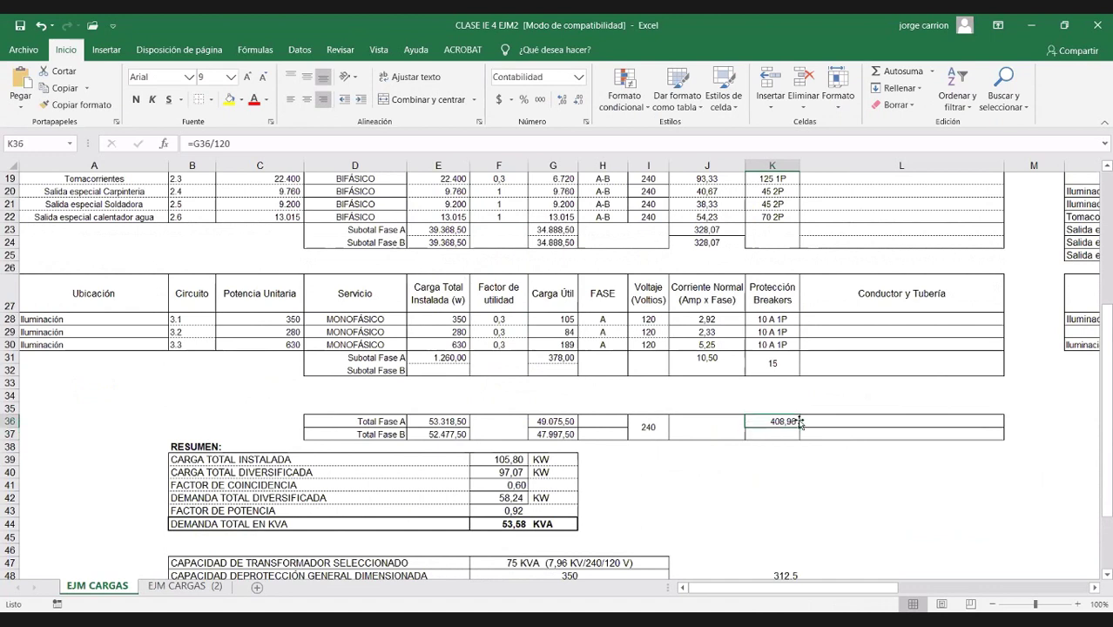
pyautogui.moveTo(797, 430); pyautogui.dragTo(797, 442)
# Base the total phase currents on installed load, changing K36 to =E36/120 and K37 to =E37/120, and select both cells.
pyautogui.doubleClick(789, 421)
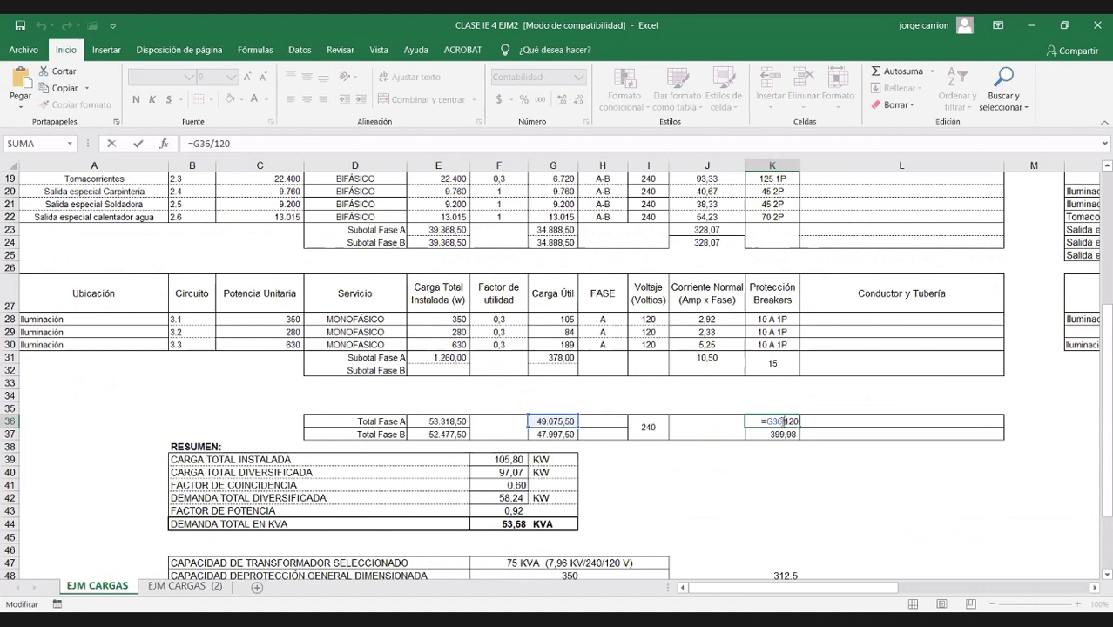
pyautogui.moveTo(783, 420); pyautogui.dragTo(765, 422)
pyautogui.click(446, 423)
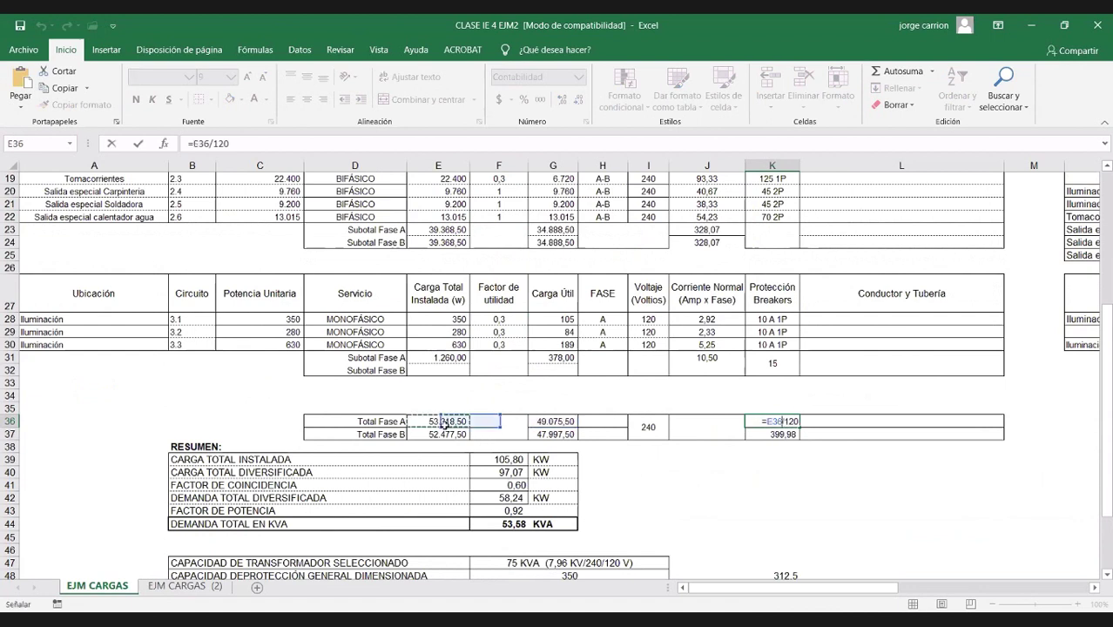
pyautogui.press('Return')
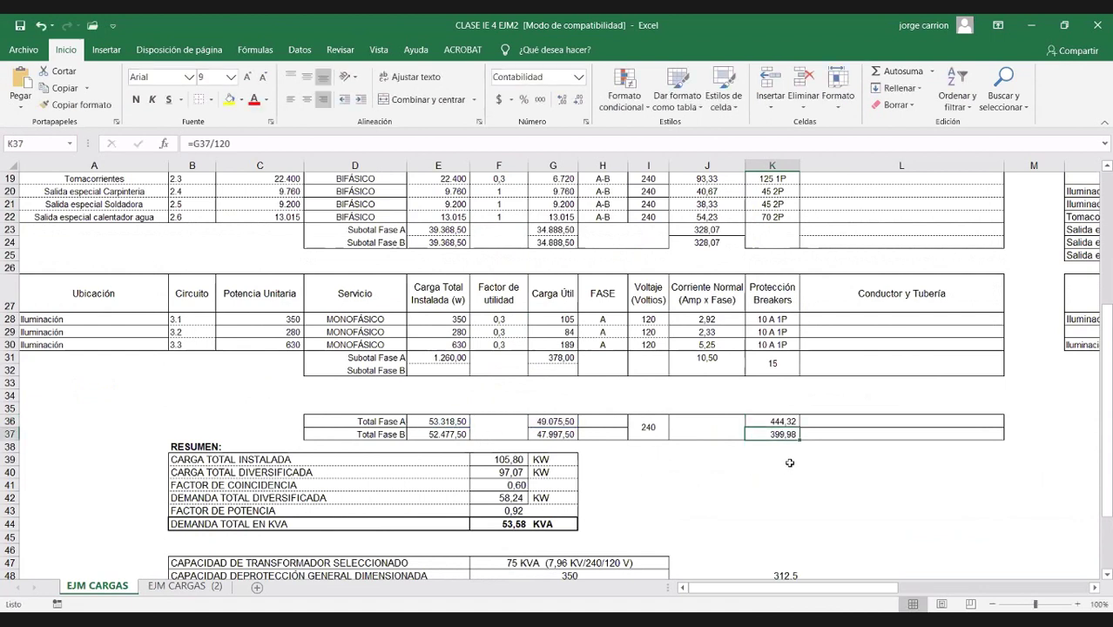
pyautogui.doubleClick(782, 435)
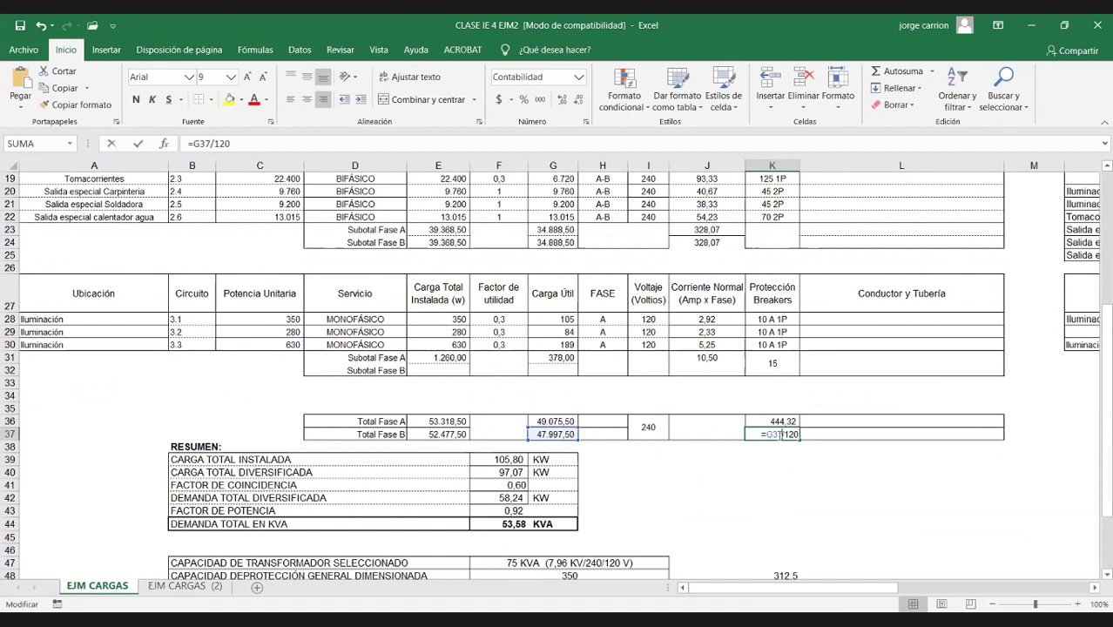
pyautogui.moveTo(783, 434); pyautogui.dragTo(766, 434)
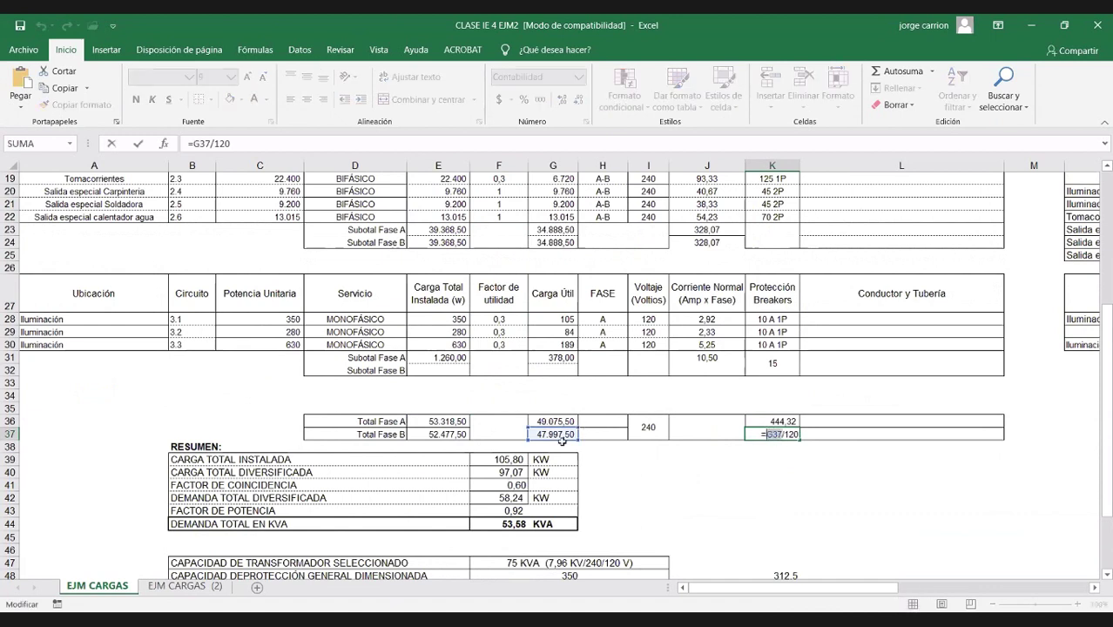
pyautogui.click(447, 436)
pyautogui.press('Return')
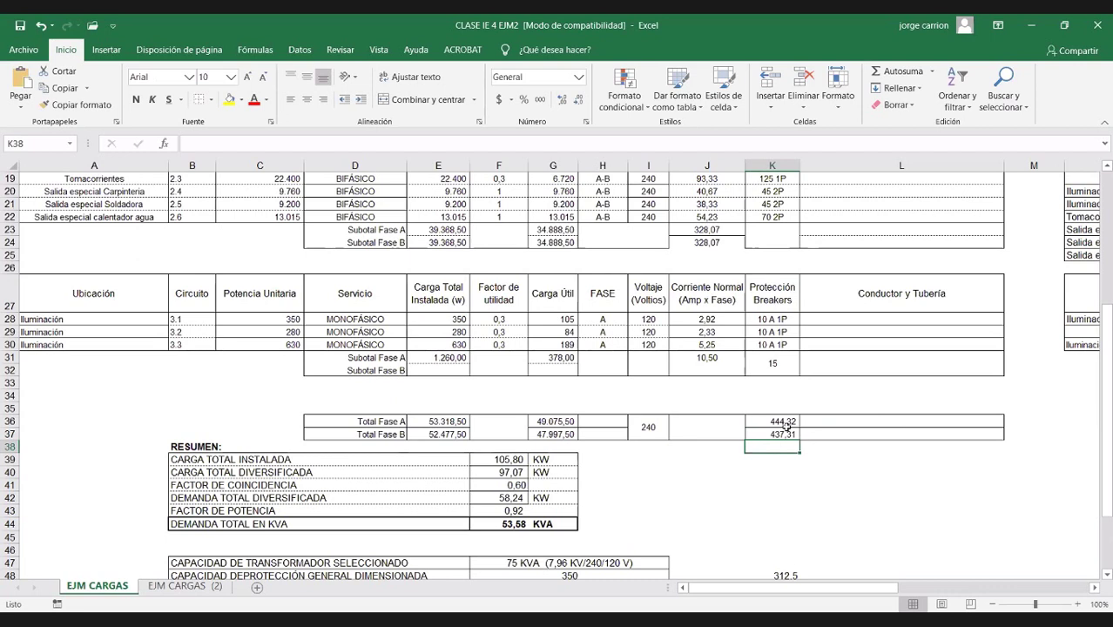
pyautogui.moveTo(784, 422); pyautogui.dragTo(786, 434)
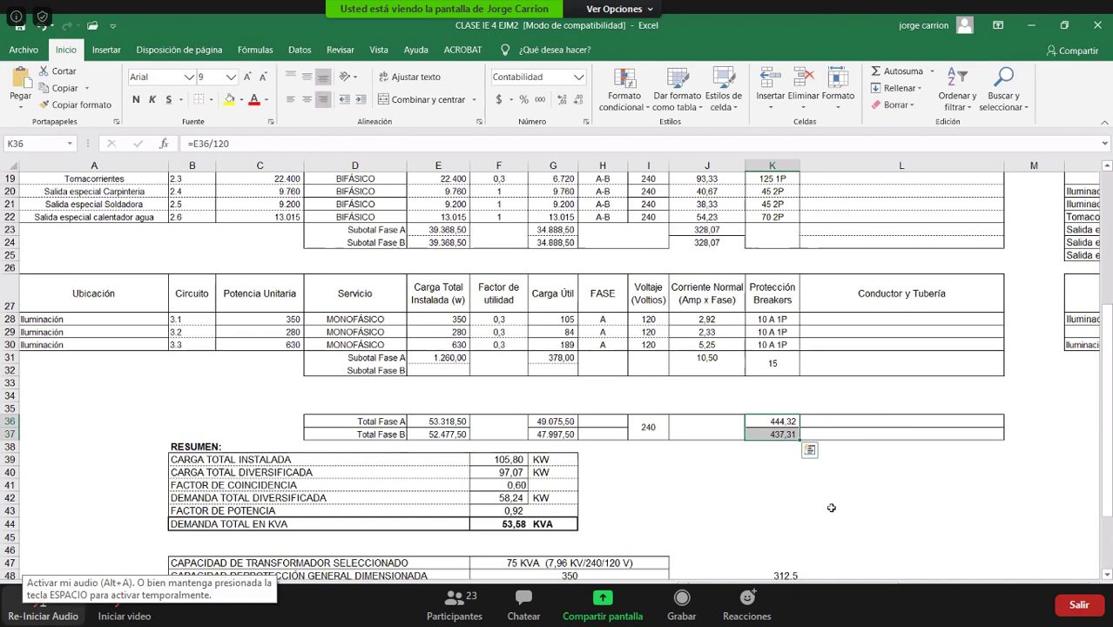
# Inspect the formula behind the Total Fase A current in K36.
pyautogui.click(42, 607)
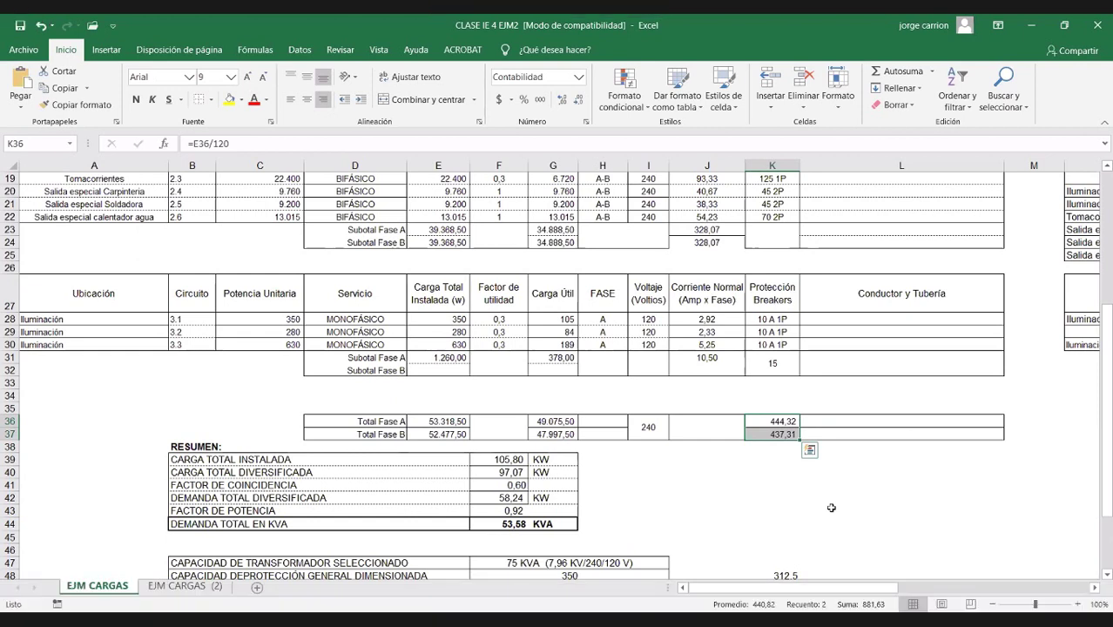
pyautogui.doubleClick(782, 422)
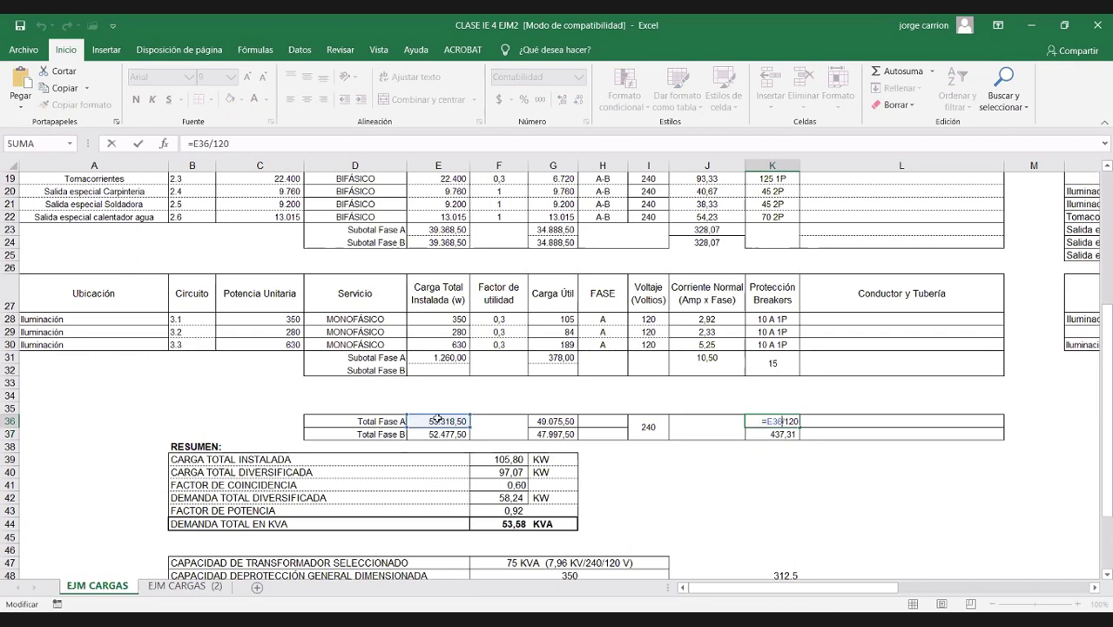
pyautogui.hotkey('ctrl', 'Return')
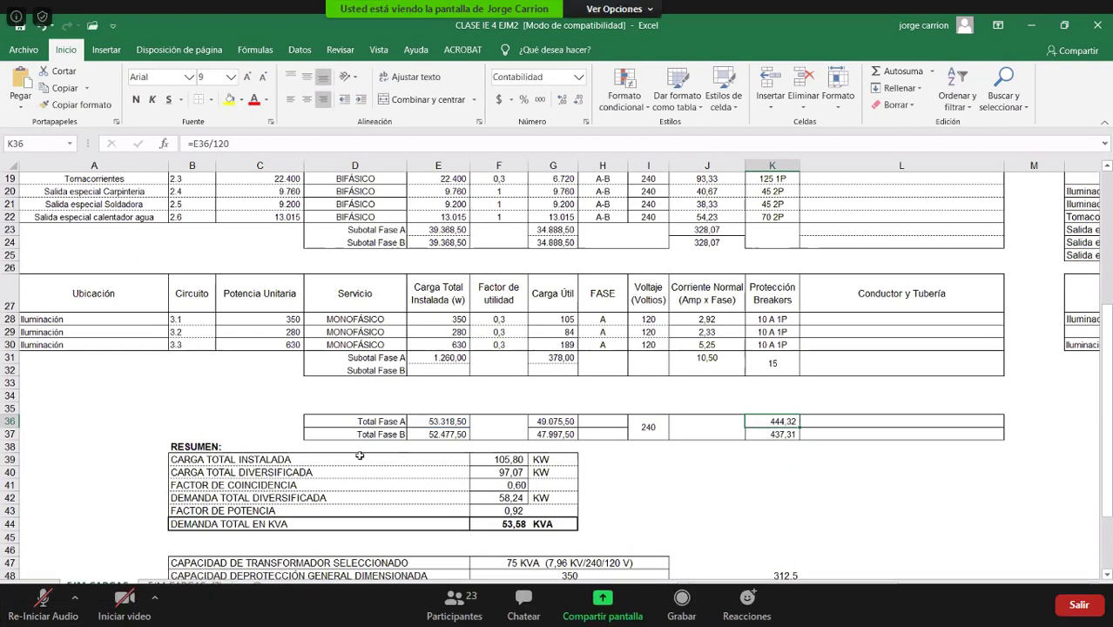
# Calculate the combined total current from the useful loads in J36 as =(G36+G37)/I36.
pyautogui.click(698, 434)
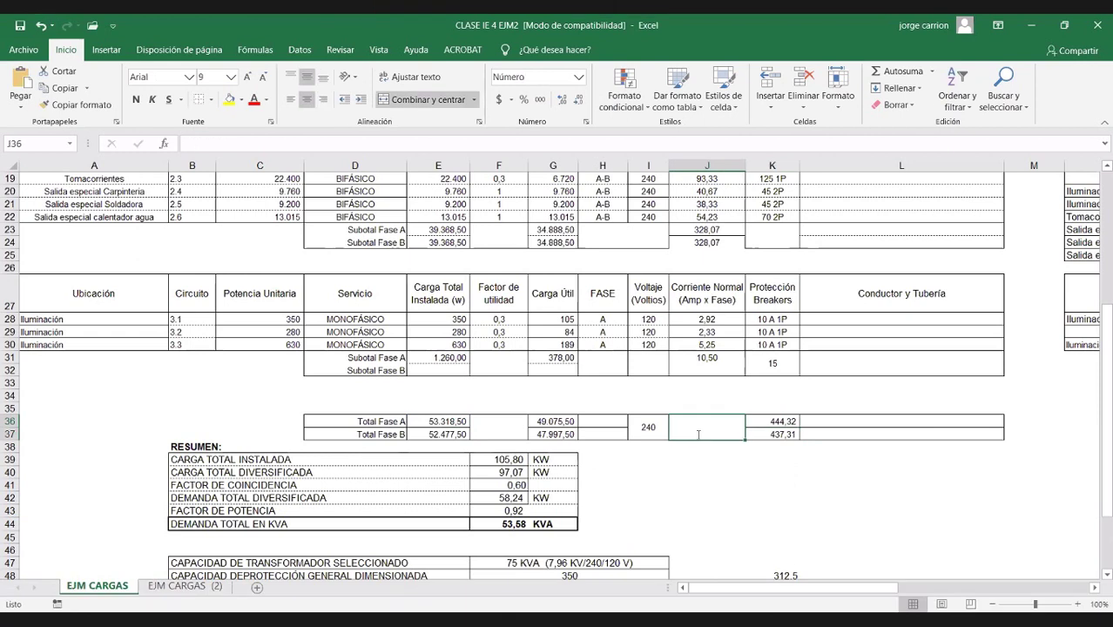
pyautogui.write('=')
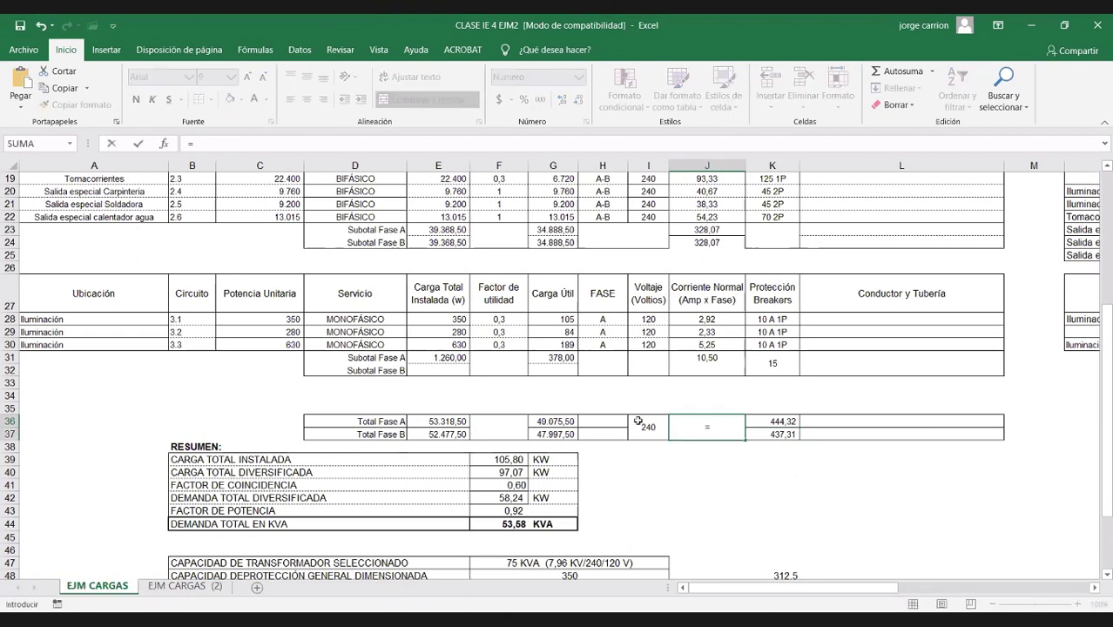
pyautogui.write('(')
pyautogui.click(558, 422)
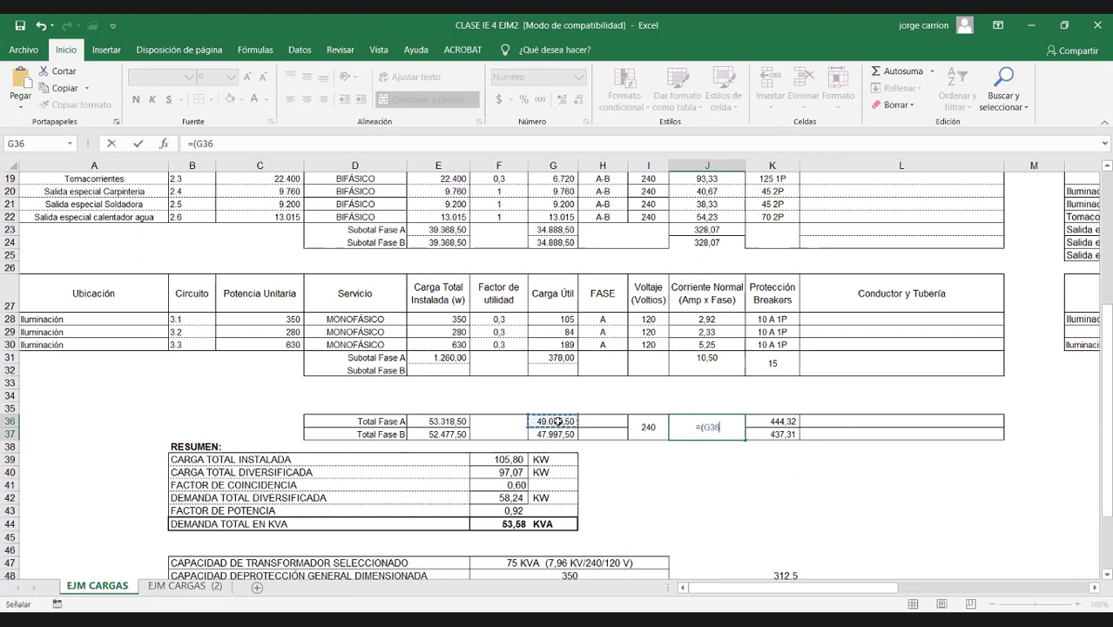
pyautogui.write('+')
pyautogui.click(558, 434)
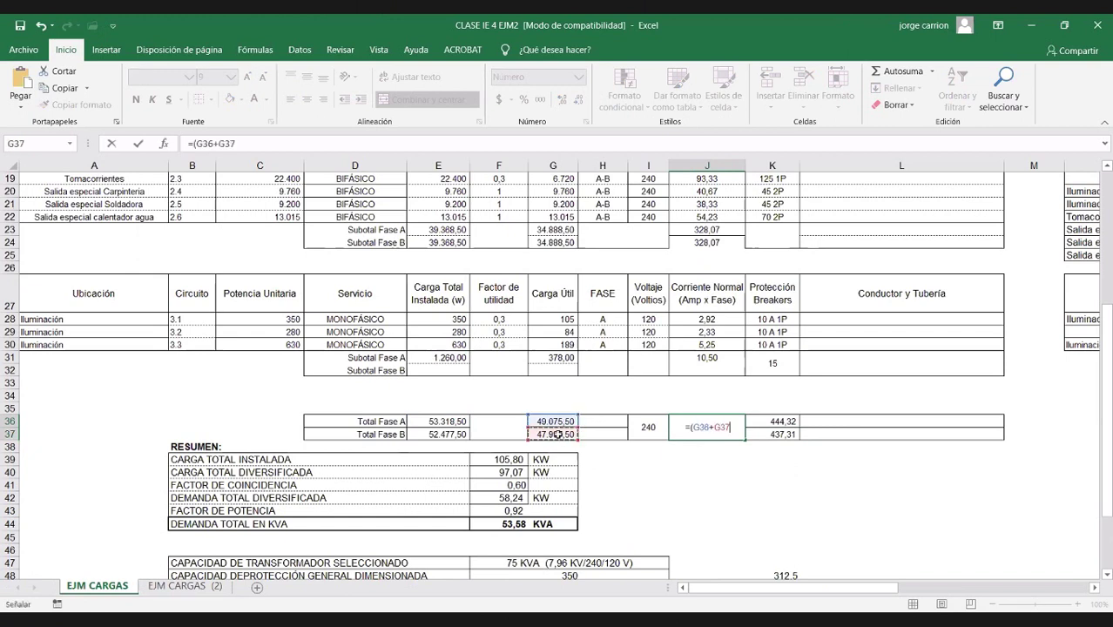
pyautogui.write(')/')
pyautogui.click(641, 426)
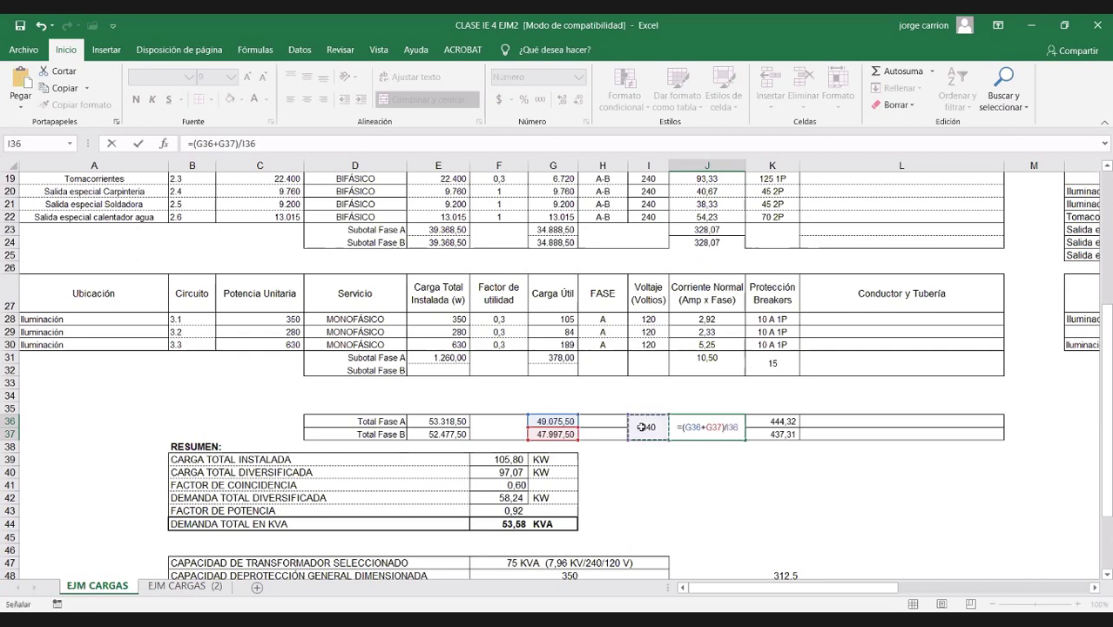
pyautogui.press('Return')
# Base the combined total current on installed load, changing J36 to =(E36+E37)/I36.
pyautogui.click(697, 427)
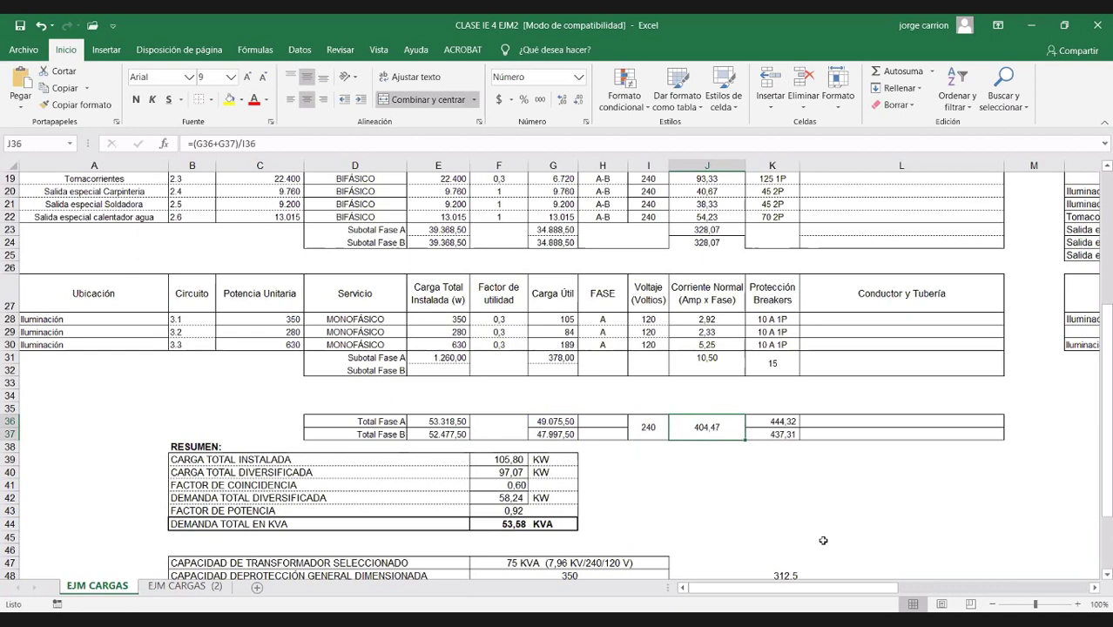
pyautogui.doubleClick(684, 427)
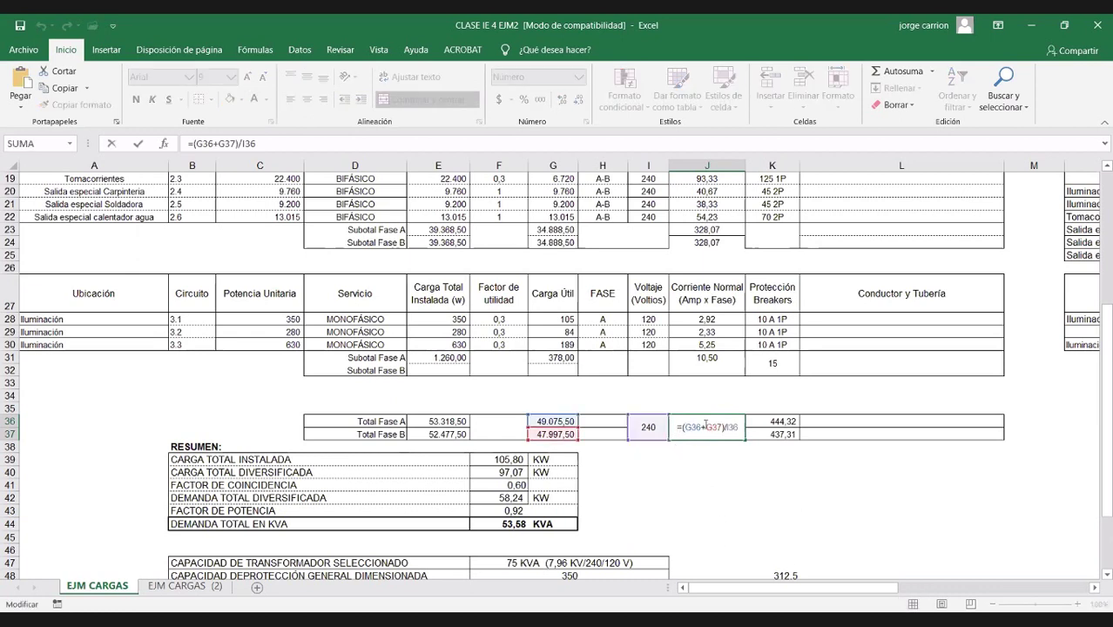
pyautogui.click(446, 420)
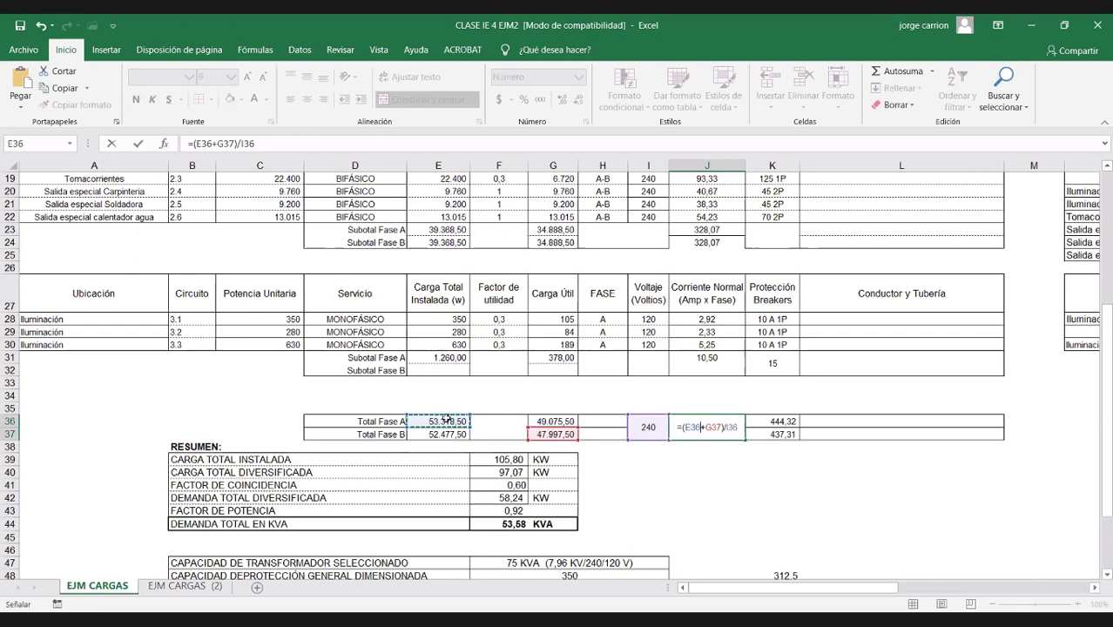
pyautogui.doubleClick(713, 426)
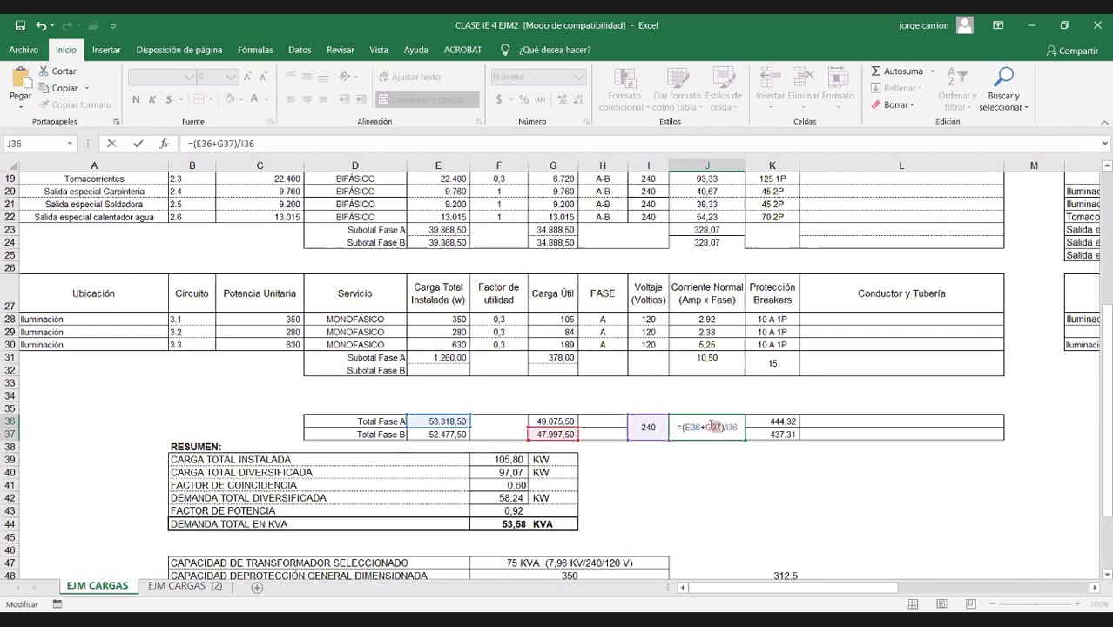
pyautogui.click(427, 434)
pyautogui.press('Return')
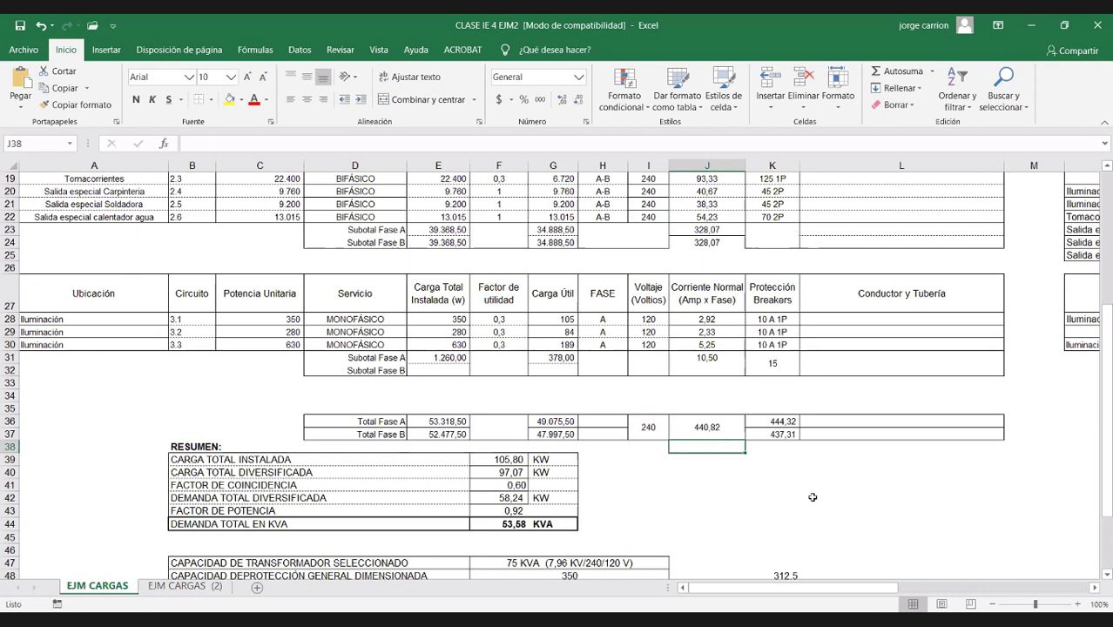
# Average the two total phase currents in J38 as =(K36+K37)/2 to check J36, and clear the cell.
pyautogui.write('=')
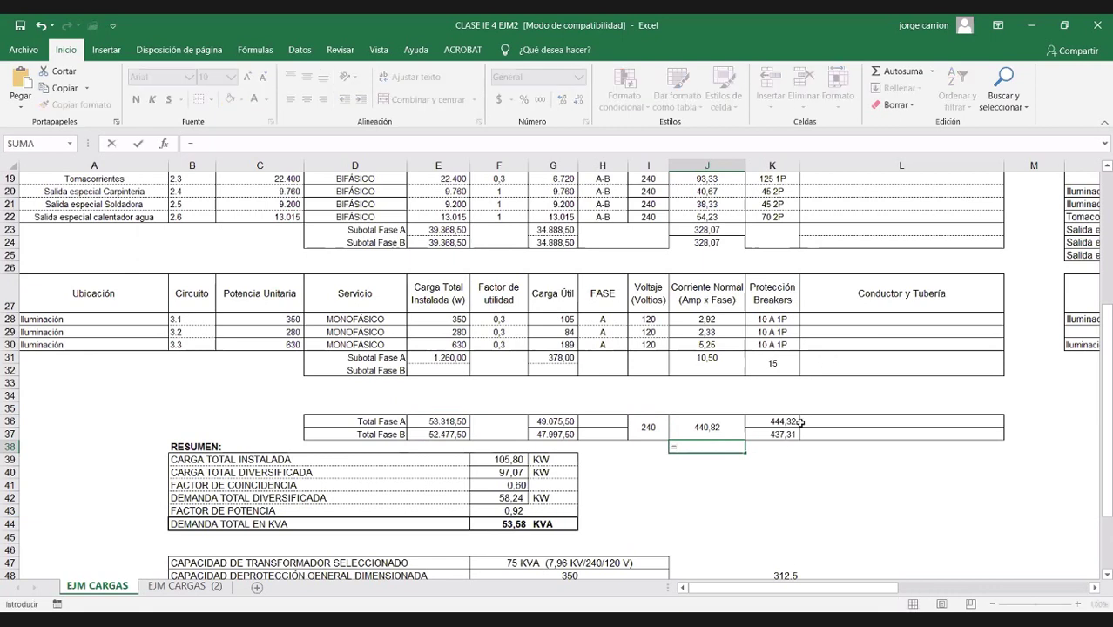
pyautogui.write('(')
pyautogui.click(770, 421)
pyautogui.write('+')
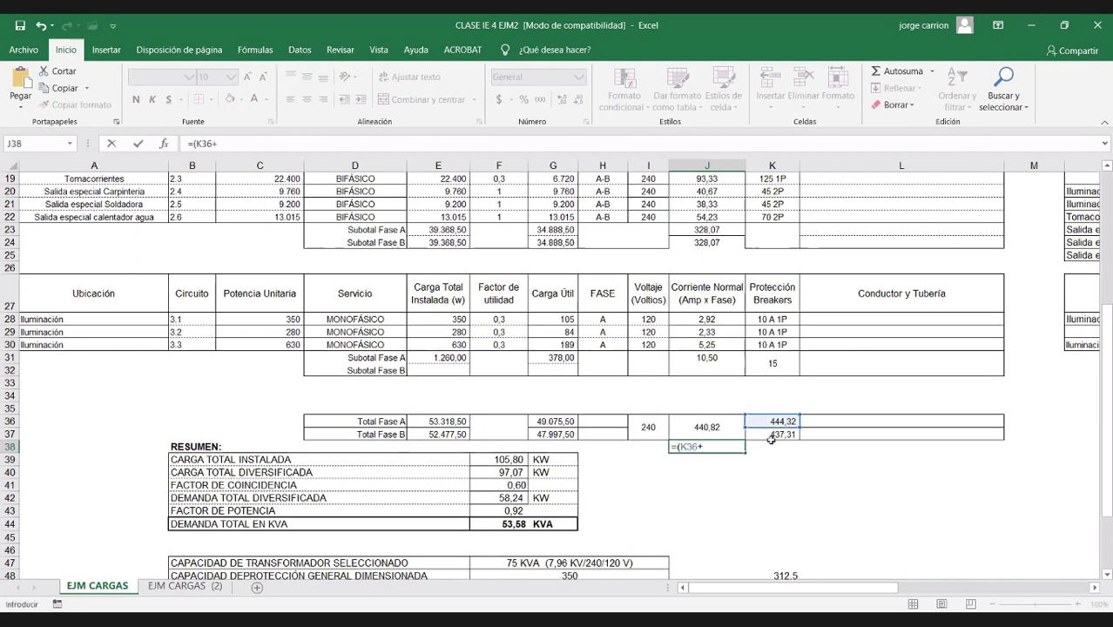
pyautogui.click(774, 434)
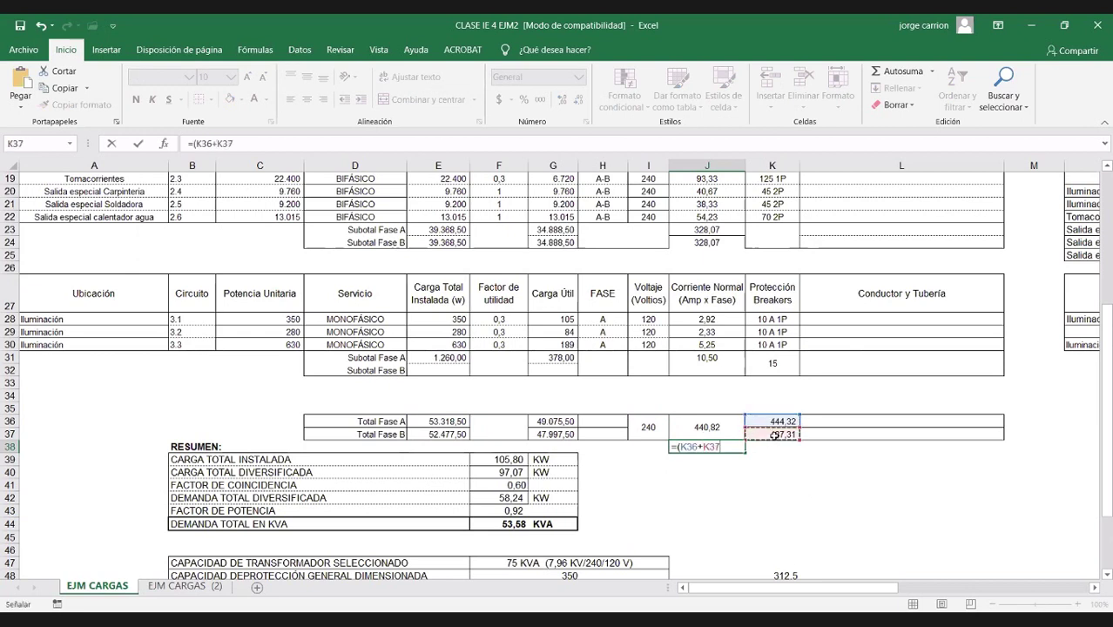
pyautogui.write(')/2')
pyautogui.press('Return')
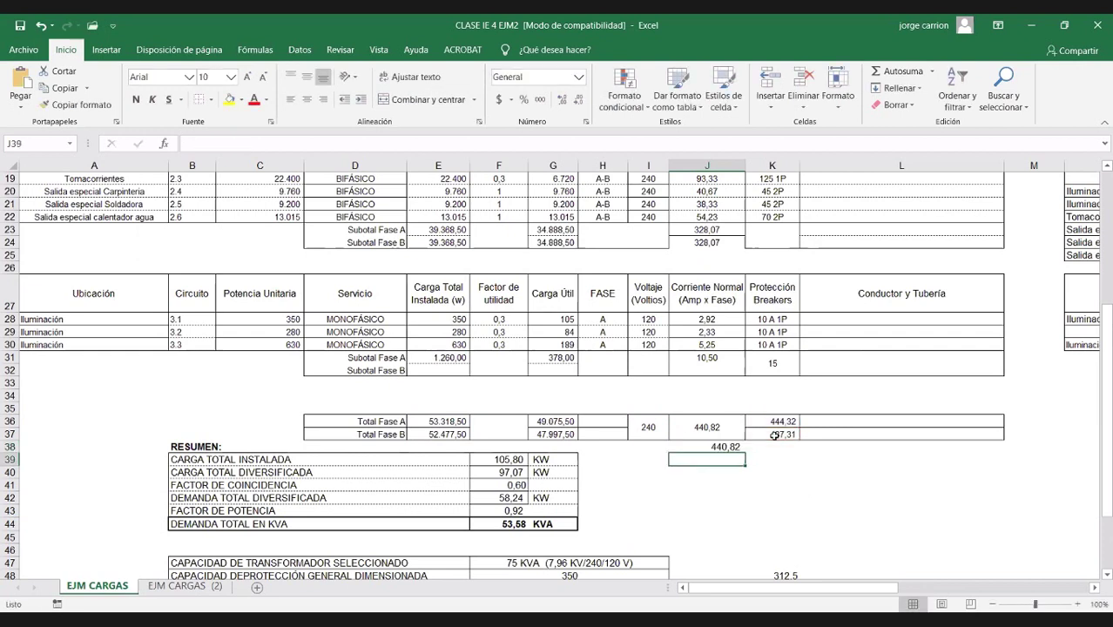
pyautogui.click(730, 446)
pyautogui.press('Delete')
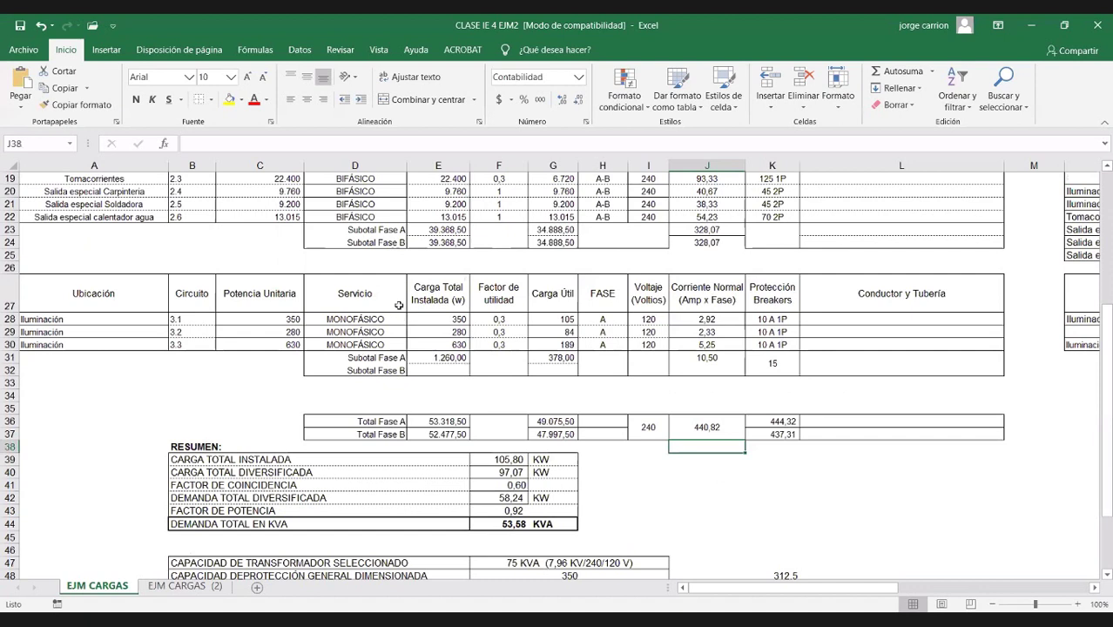
# Review the loads in the circuit tables, the RESUMEN block and the total kVA demand formula in F44.
pyautogui.scroll(2, 259, 389)
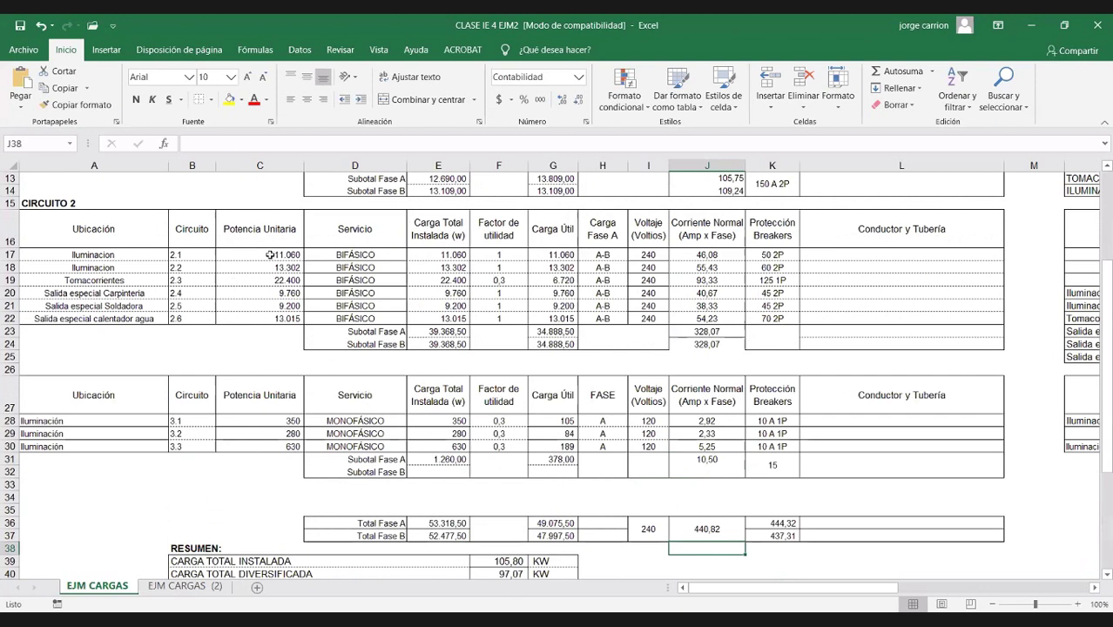
pyautogui.scroll(2, 271, 254)
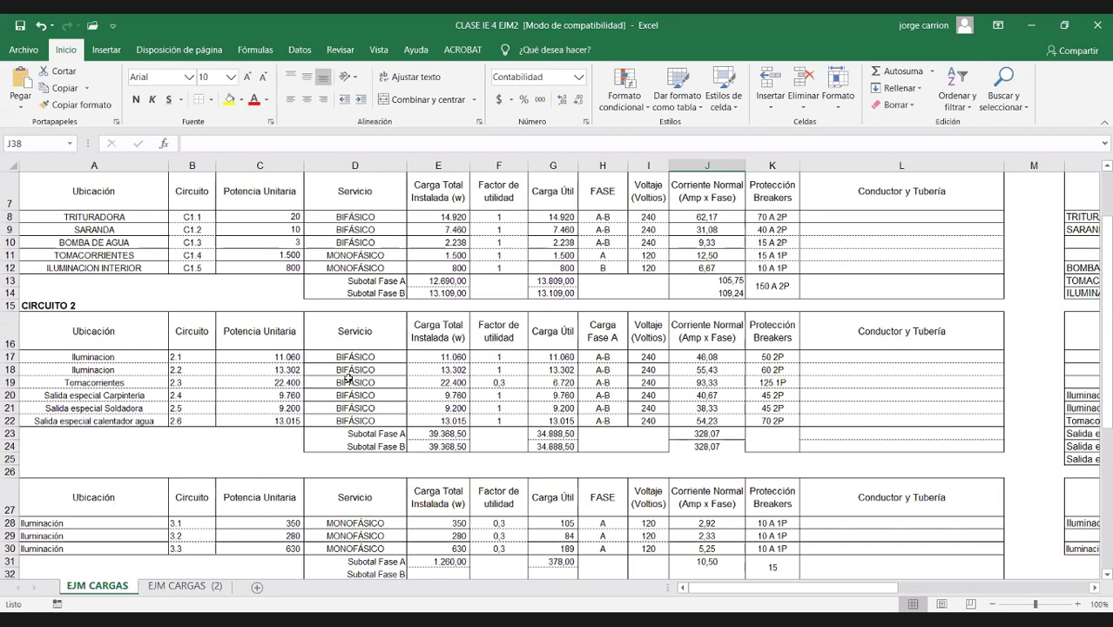
pyautogui.scroll(-1, 538, 256)
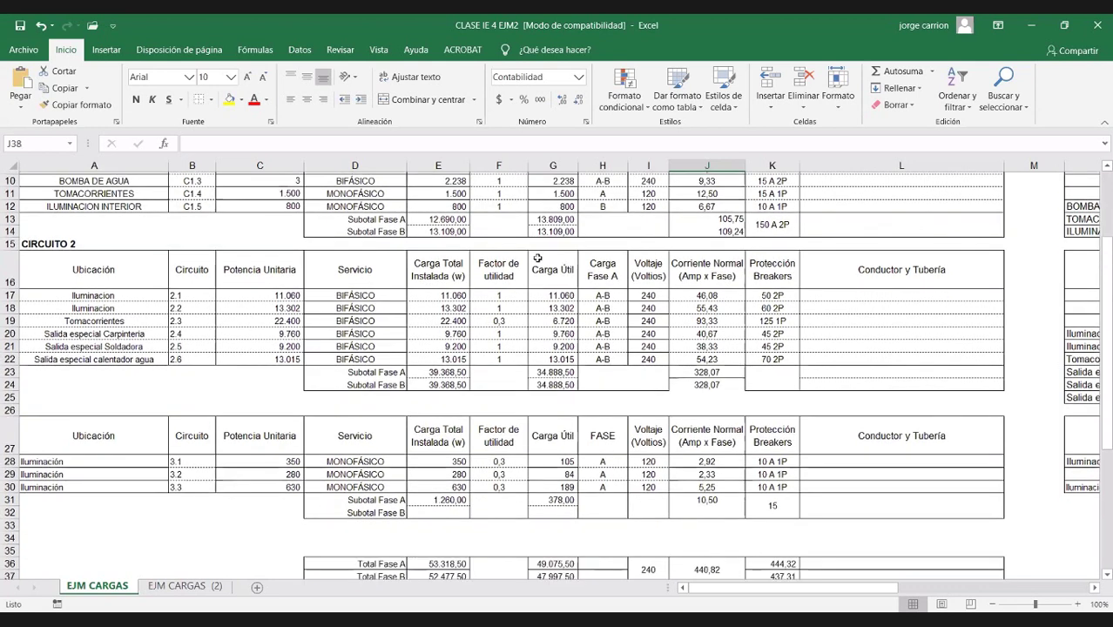
pyautogui.scroll(-4, 573, 352)
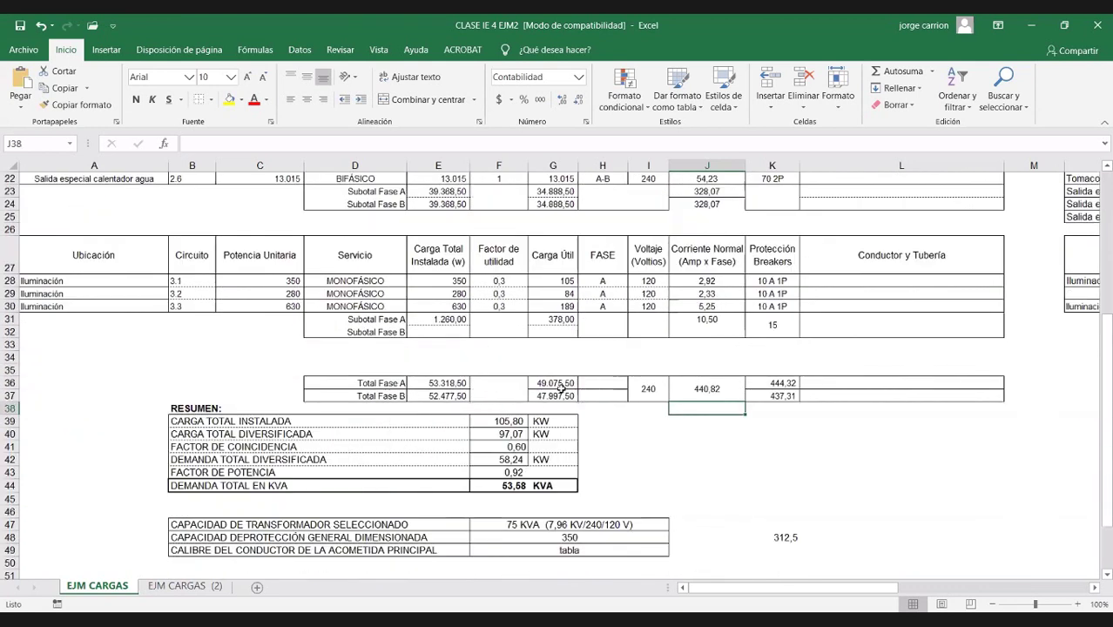
pyautogui.scroll(-2, 560, 387)
pyautogui.click(522, 384)
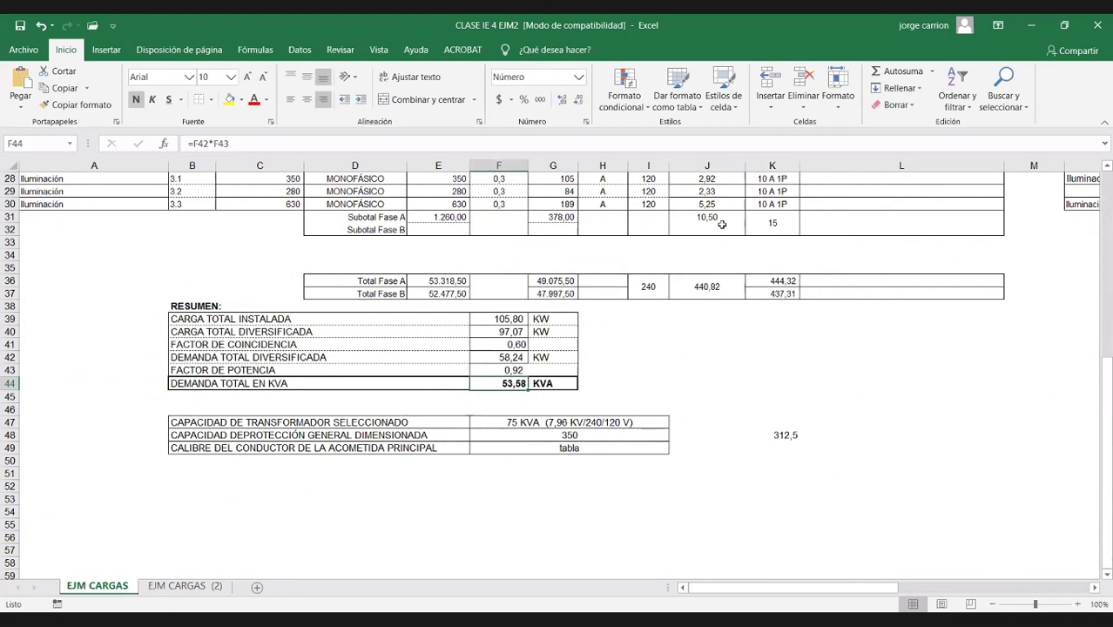
pyautogui.scroll(2, 555, 308)
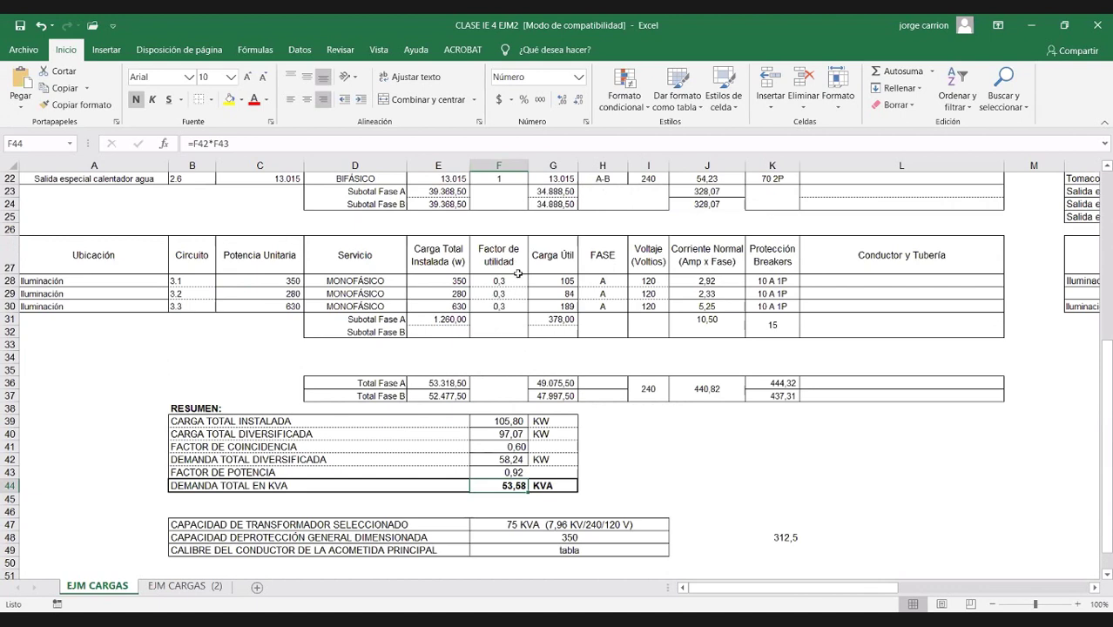
pyautogui.scroll(1, 517, 273)
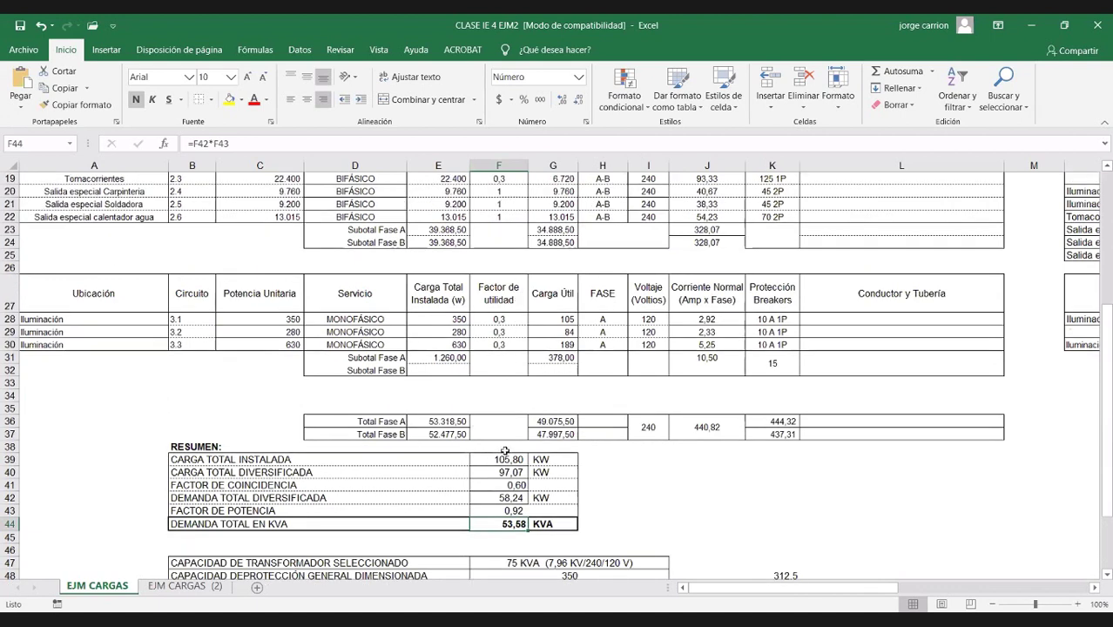
pyautogui.scroll(3, 509, 406)
pyautogui.scroll(-6, 509, 406)
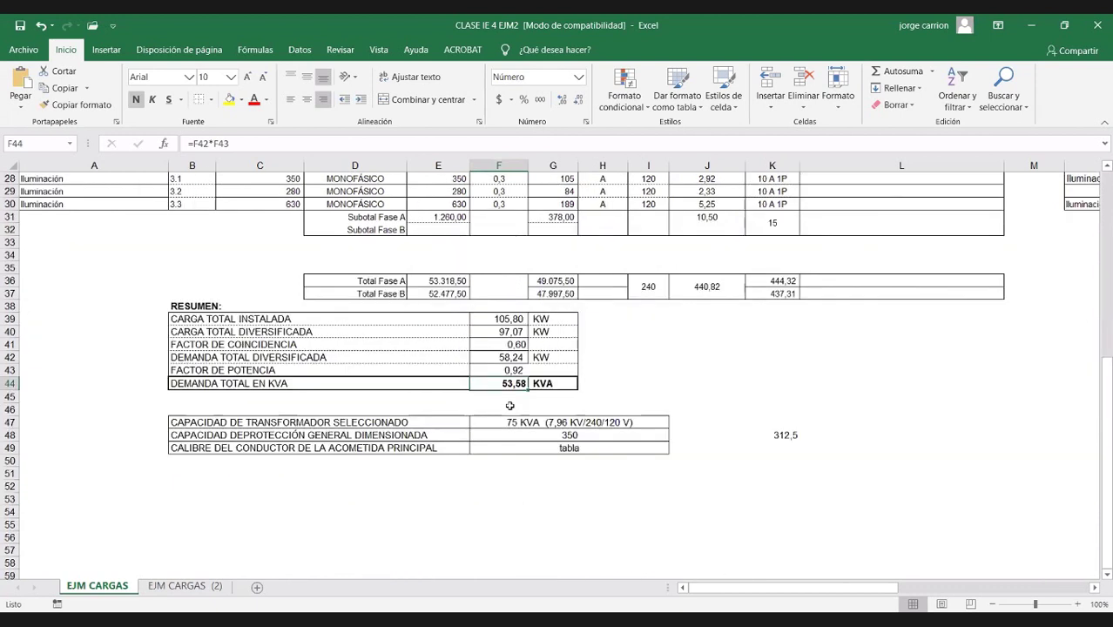
# Try a coincidence factor of 0,75 in F41 of the summary.
pyautogui.click(517, 346)
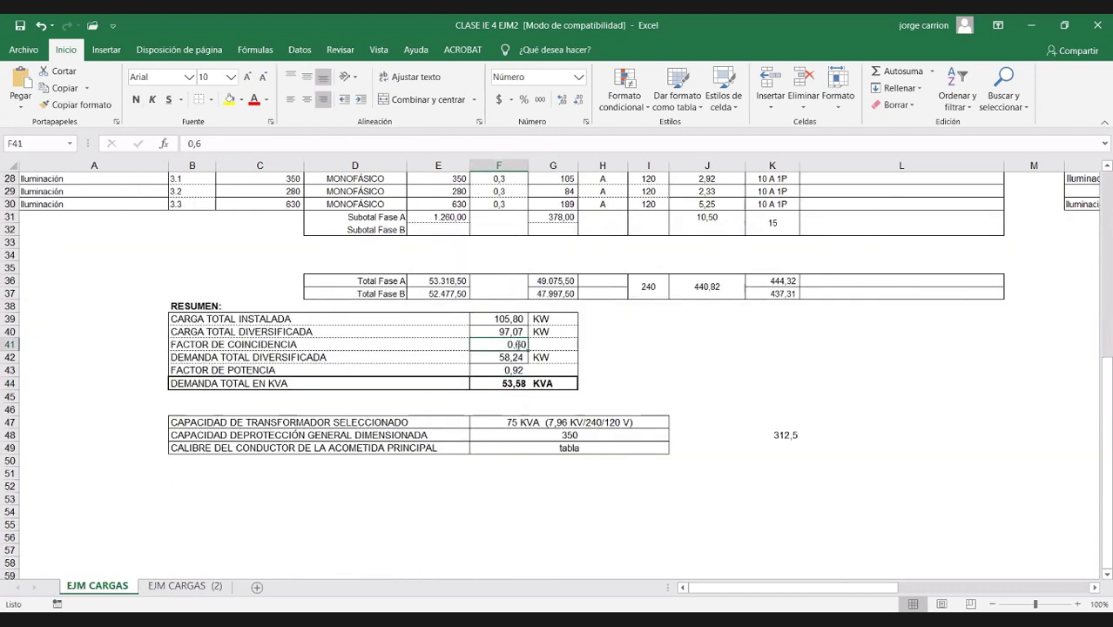
pyautogui.write('0,75')
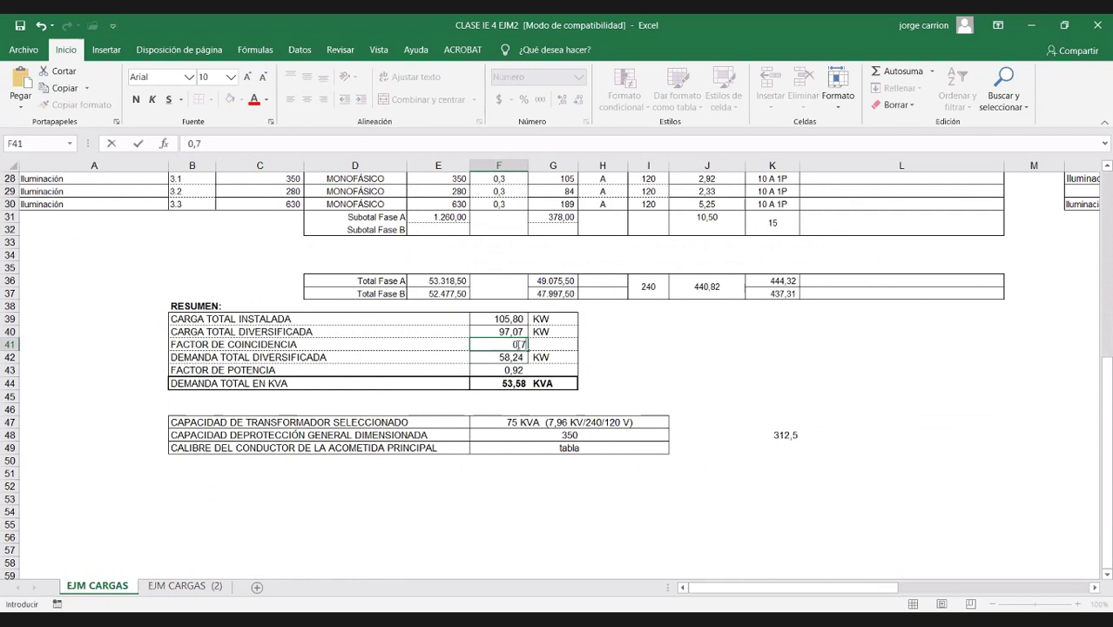
pyautogui.click(607, 348)
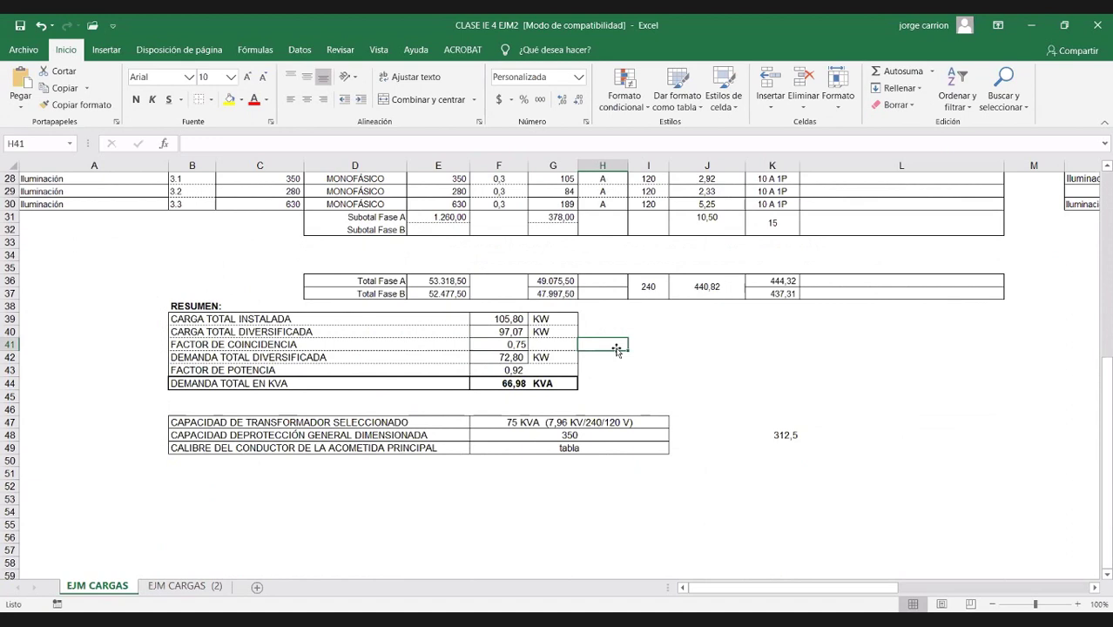
# Set the summary's coincidence factor in F41 to 0,90.
pyautogui.click(524, 345)
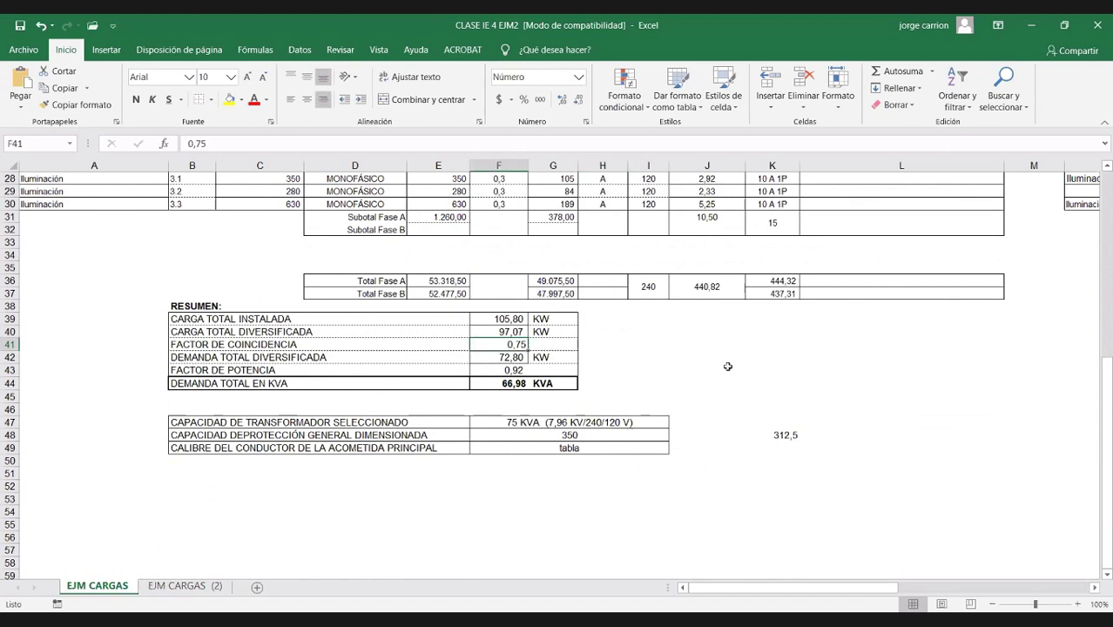
pyautogui.write('0,')
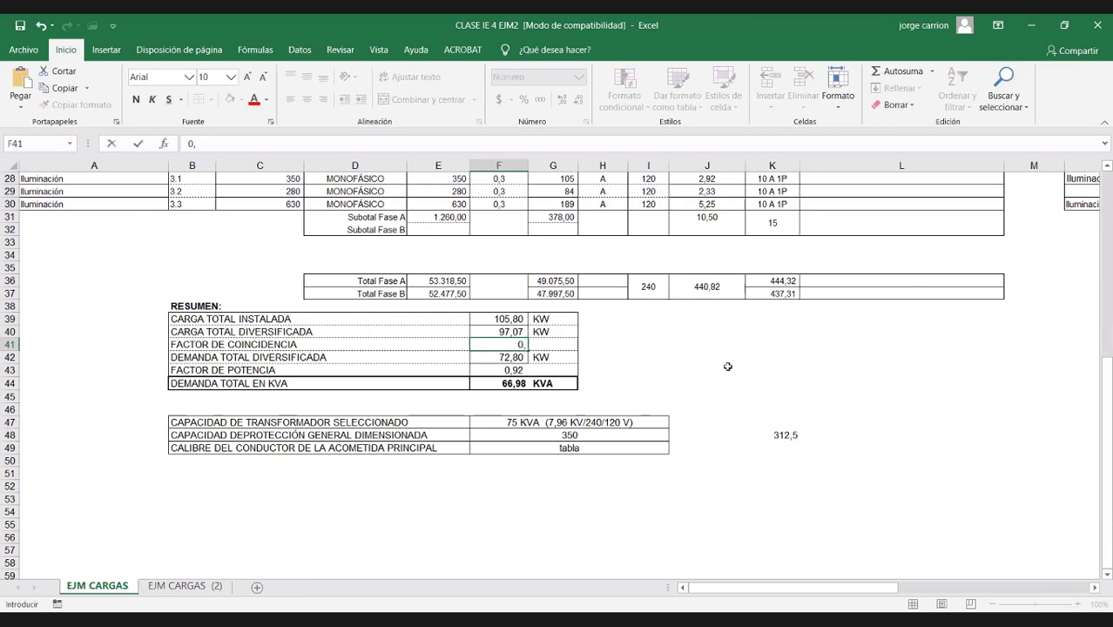
pyautogui.write('90')
pyautogui.press('Return')
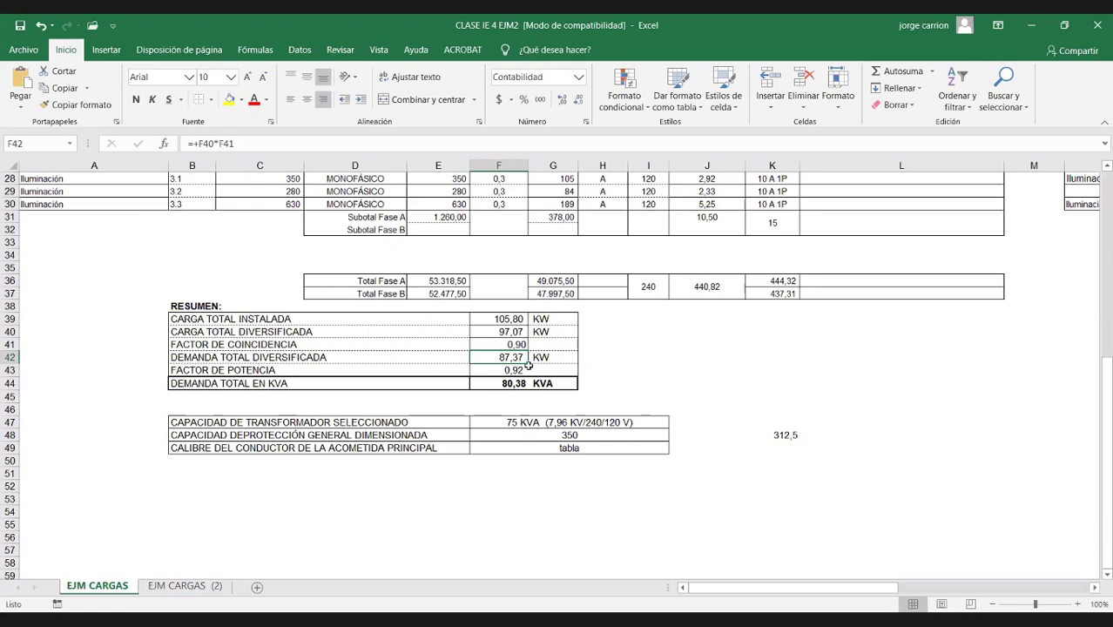
# Examine the circuit tables, focusing on the Tomacorrientes row of circuit 2.3 from its location through its breaker protection.
pyautogui.scroll(2, 527, 367)
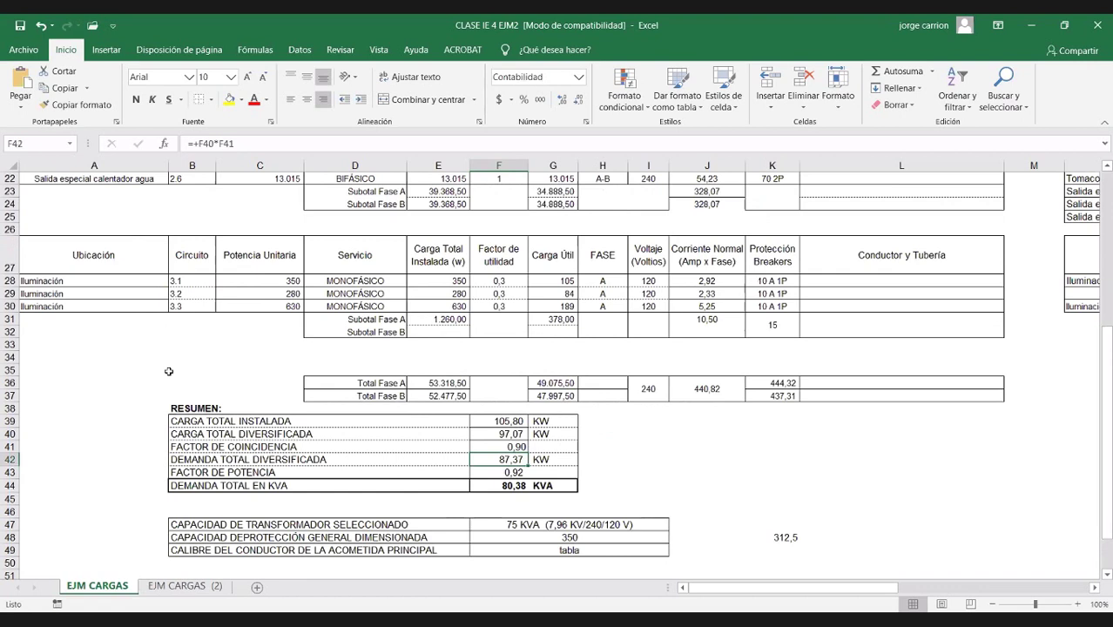
pyautogui.scroll(5, 169, 371)
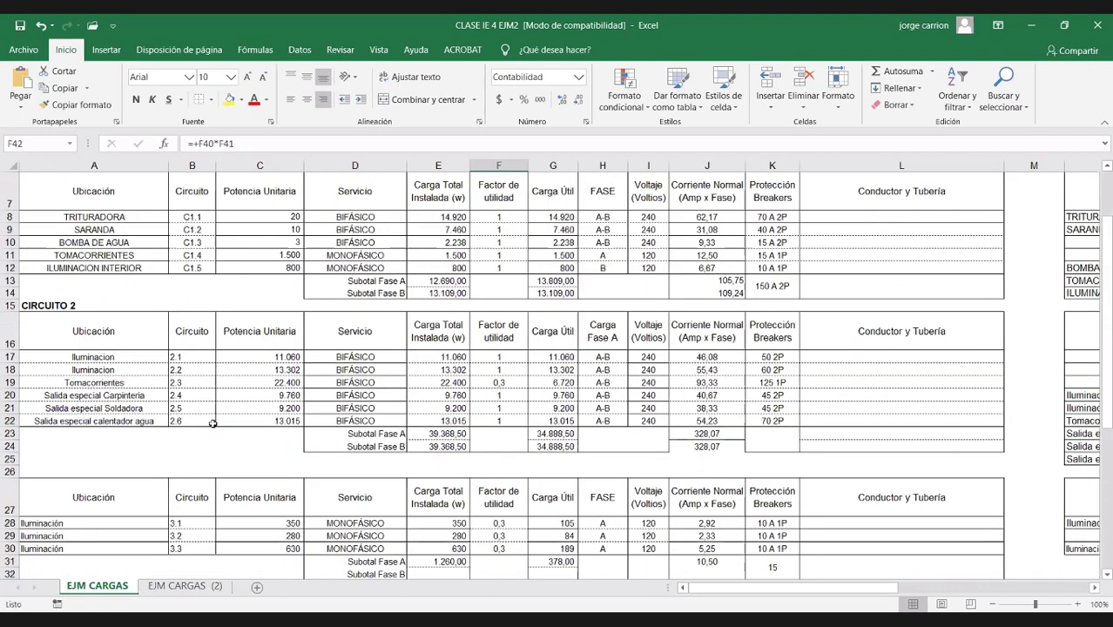
pyautogui.scroll(-1, 200, 383)
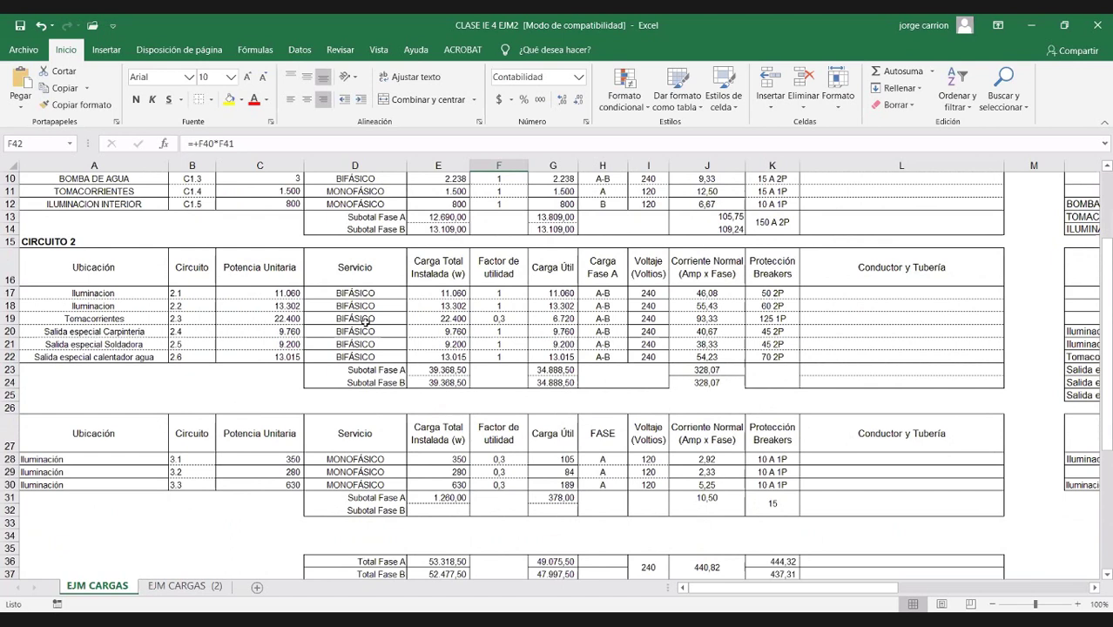
pyautogui.moveTo(364, 322); pyautogui.dragTo(758, 320)
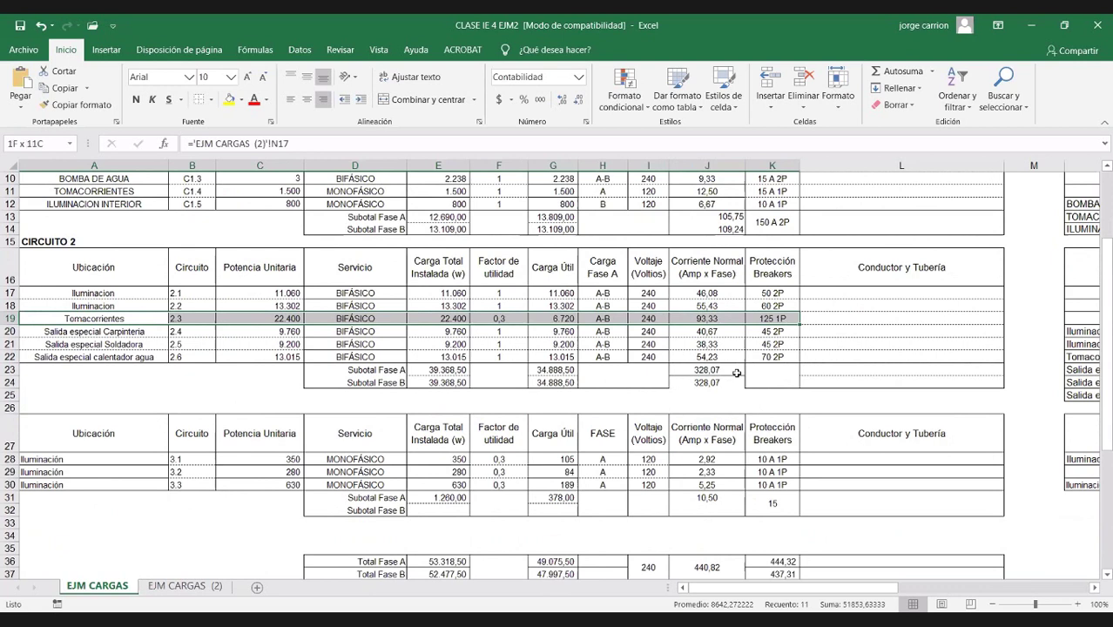
pyautogui.hotkey('ctrl', 'v')
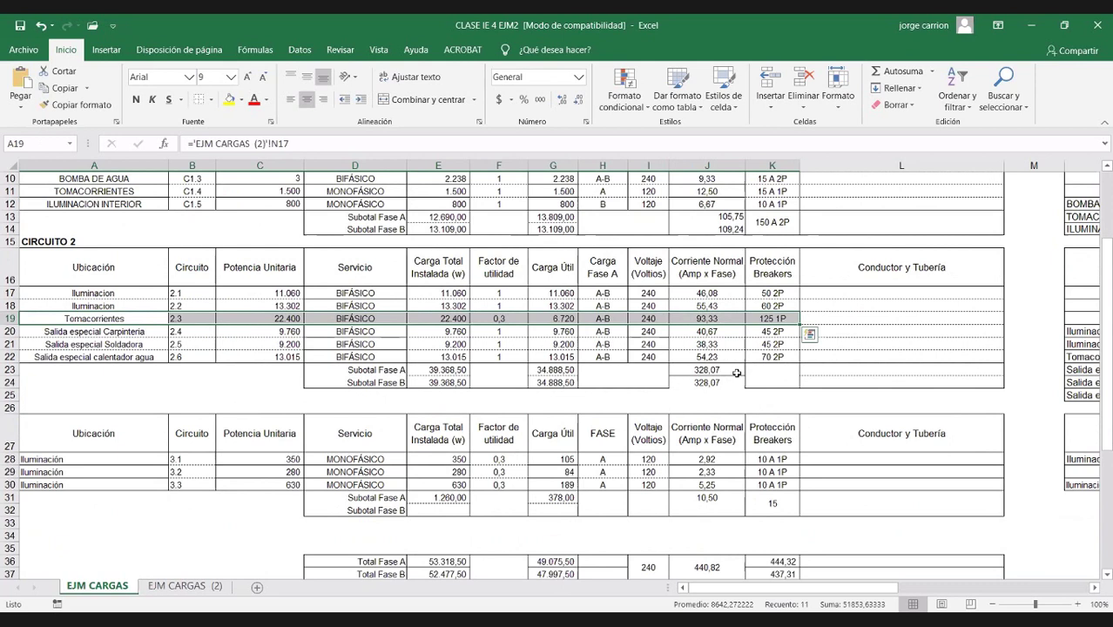
pyautogui.press('Escape')
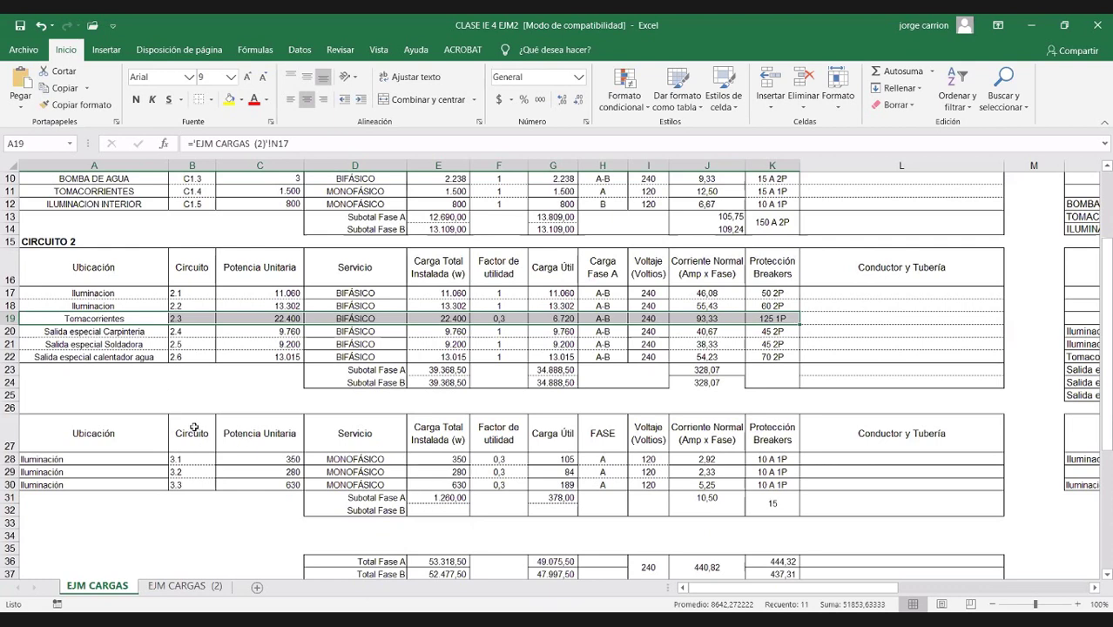
# Review the problem statement, the circuit tables with their totals and summary, and the source load lists beside them.
pyautogui.scroll(1, 201, 425)
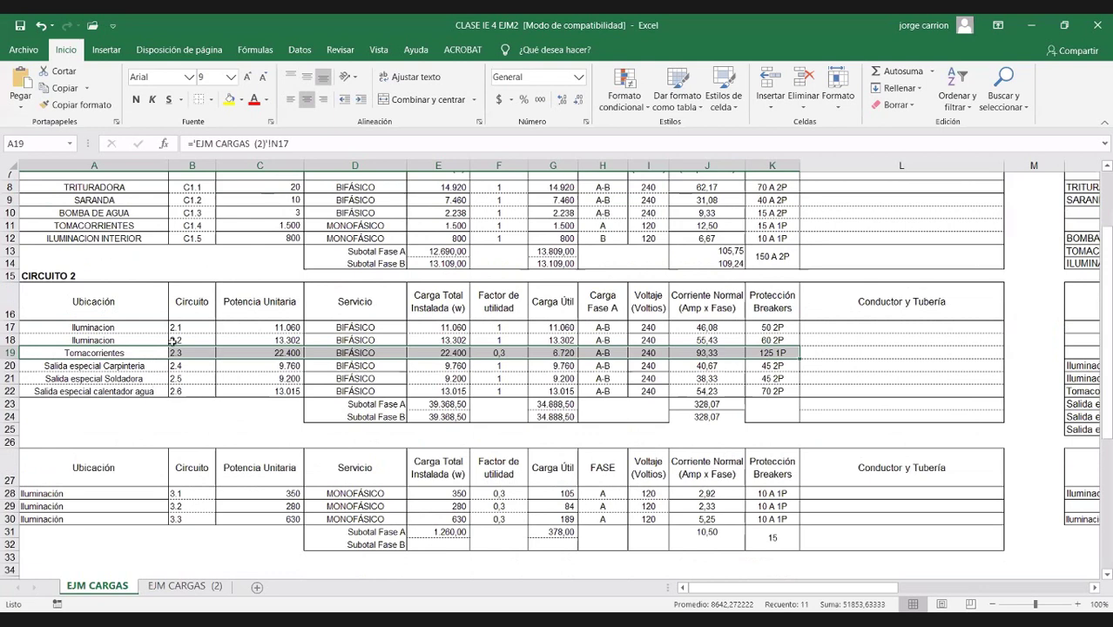
pyautogui.scroll(3, 259, 366)
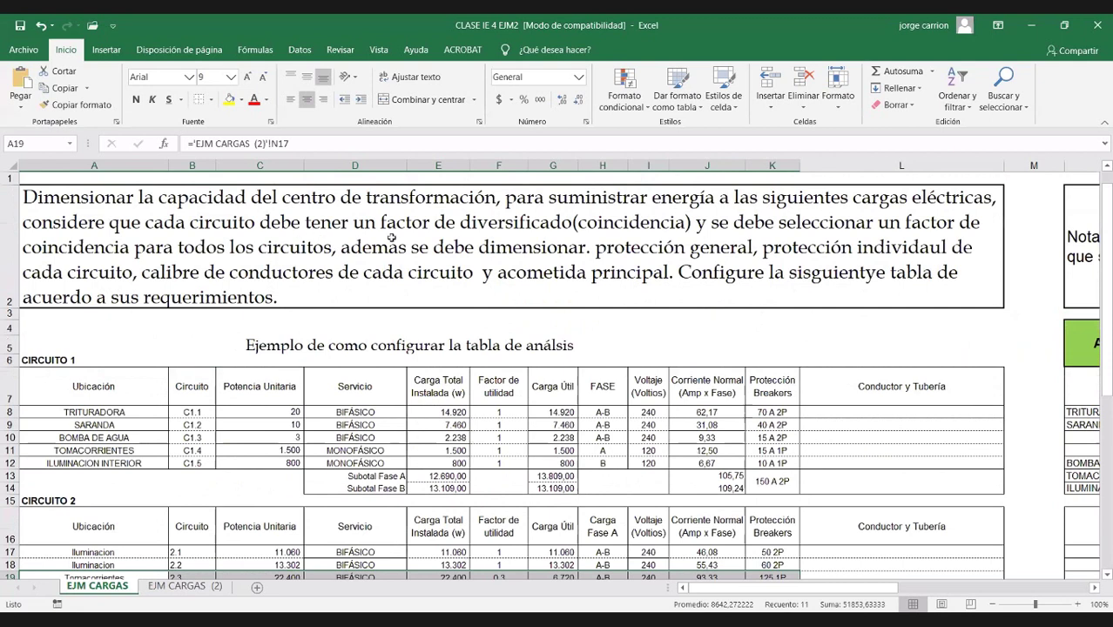
pyautogui.scroll(-4, 390, 328)
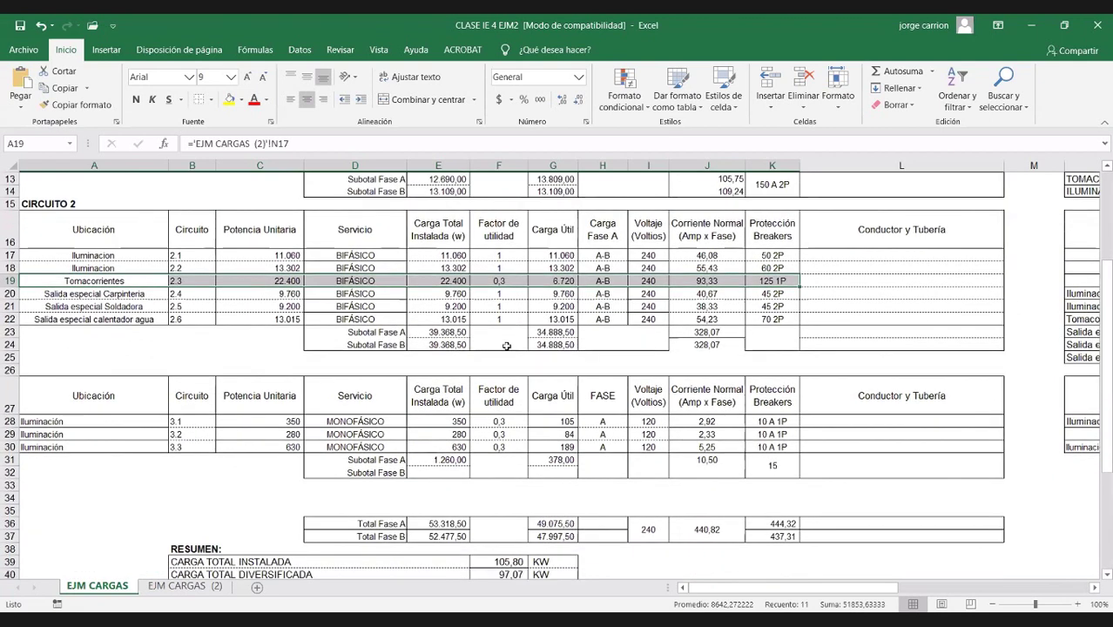
pyautogui.scroll(-2, 506, 346)
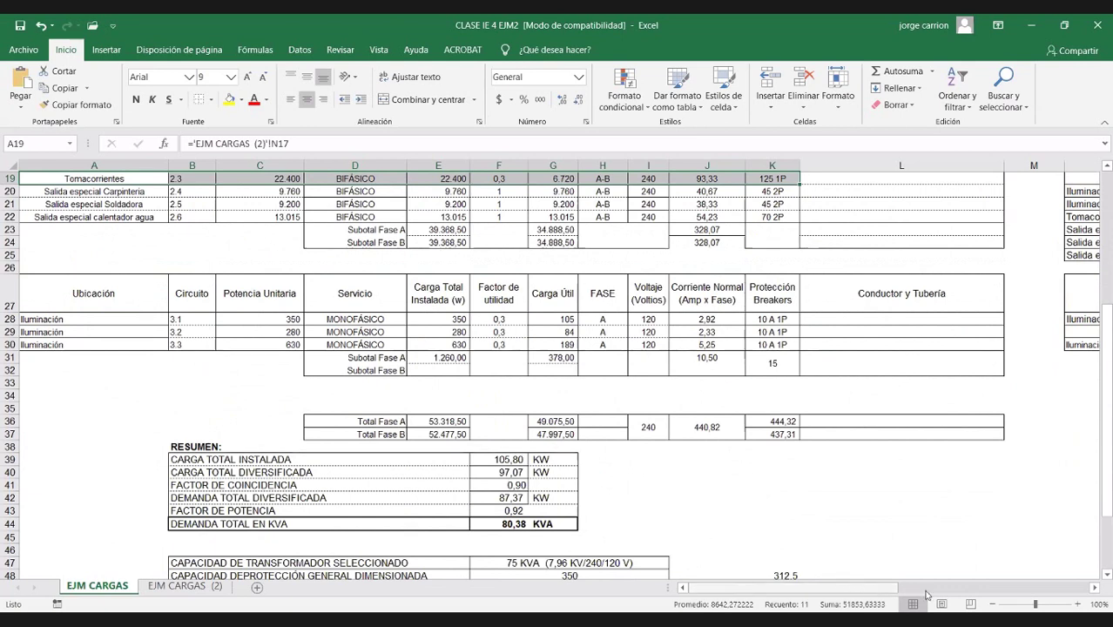
pyautogui.hscroll(5, 896, 488)
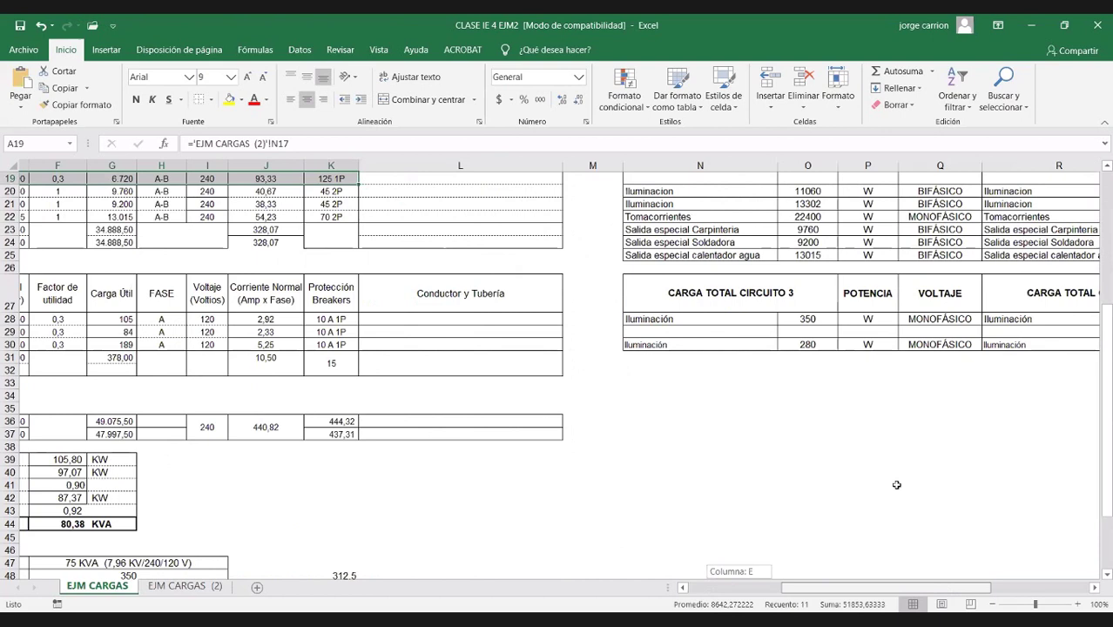
pyautogui.hscroll(6, 897, 485)
pyautogui.scroll(5, 897, 485)
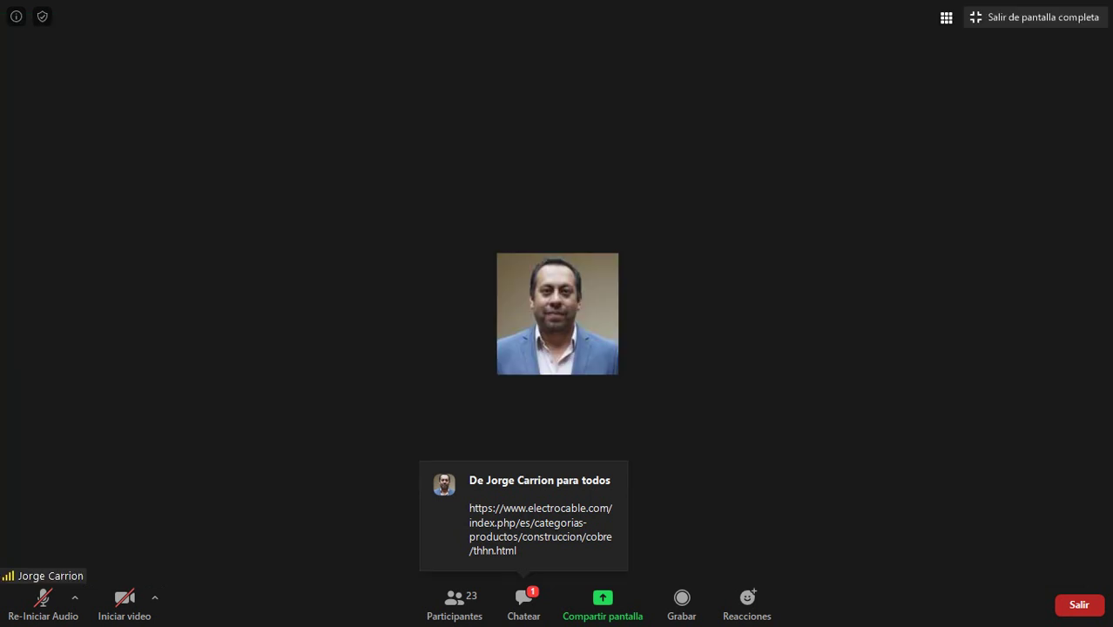
# Check the cable links shared in the Zoom meeting chat, and open the THHN conductor's PDF data sheet in Chrome.
pyautogui.click(523, 600)
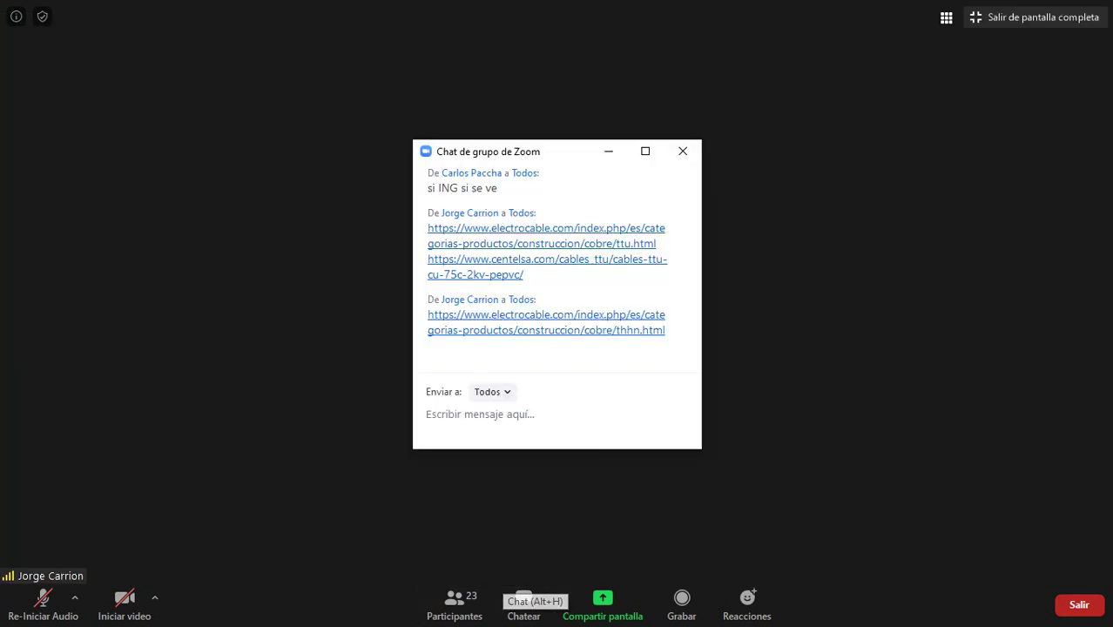
pyautogui.click(683, 152)
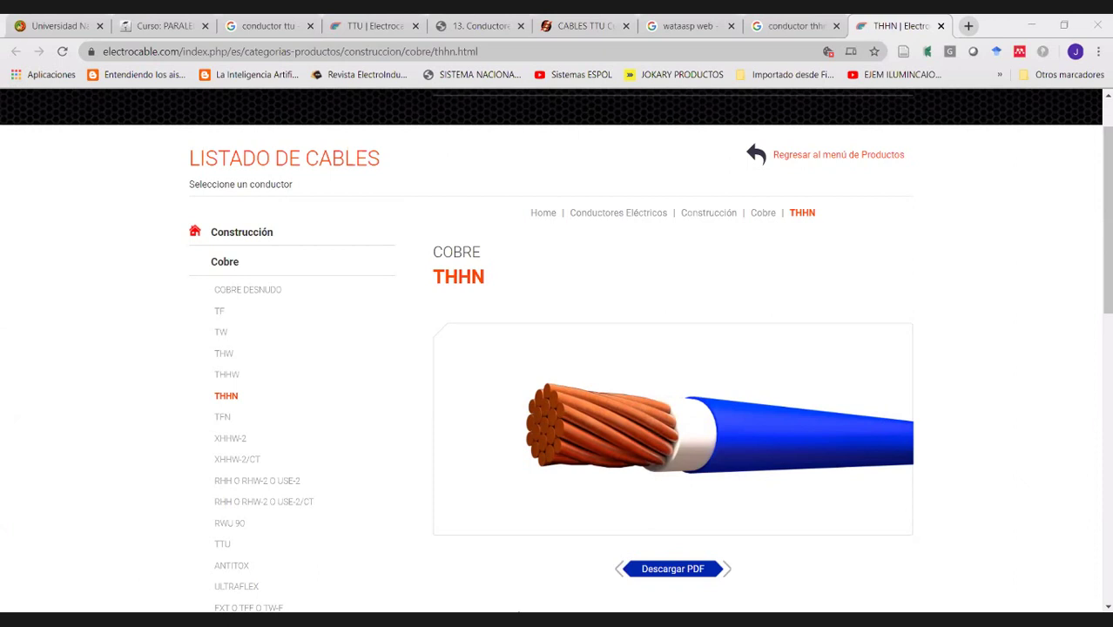
pyautogui.click(553, 344)
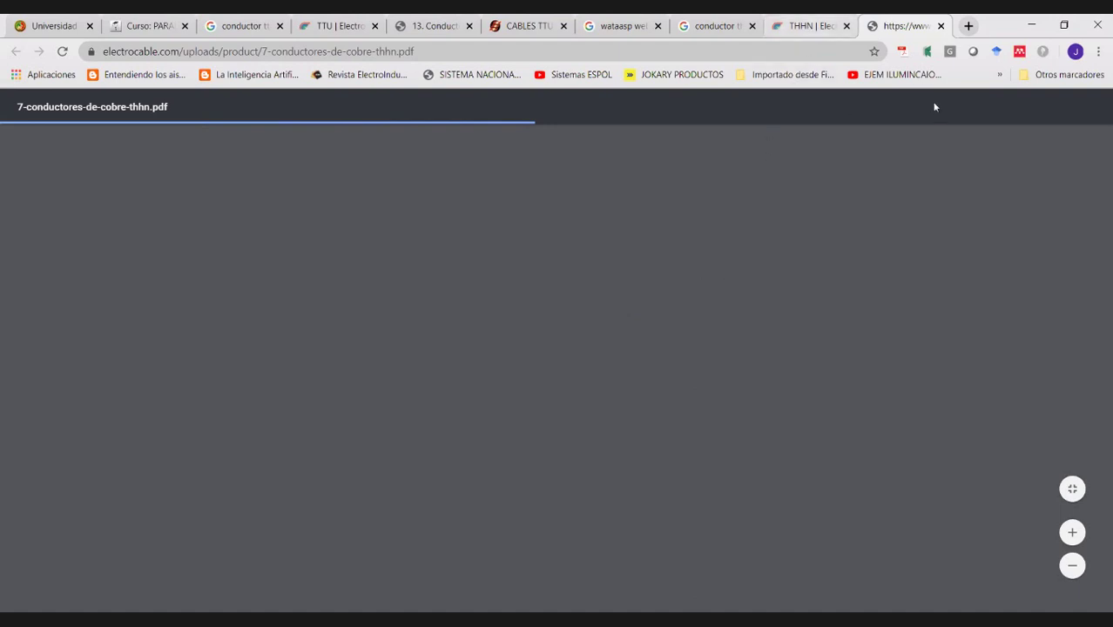
pyautogui.hotkey('ctrl', 'shift', 'Tab')
pyautogui.hotkey('ctrl', 'Tab')
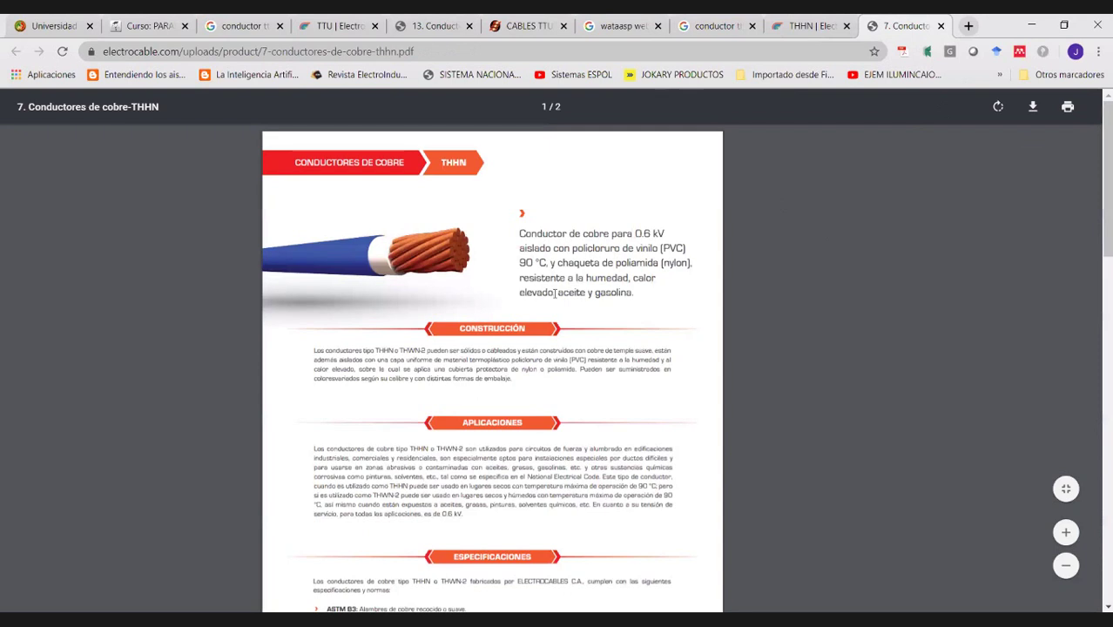
# Examine the enlarged THHN conductor table for the current capacity of each gauge, from 14 AWG to 1000 kcmil.
pyautogui.scroll(-8, 555, 293)
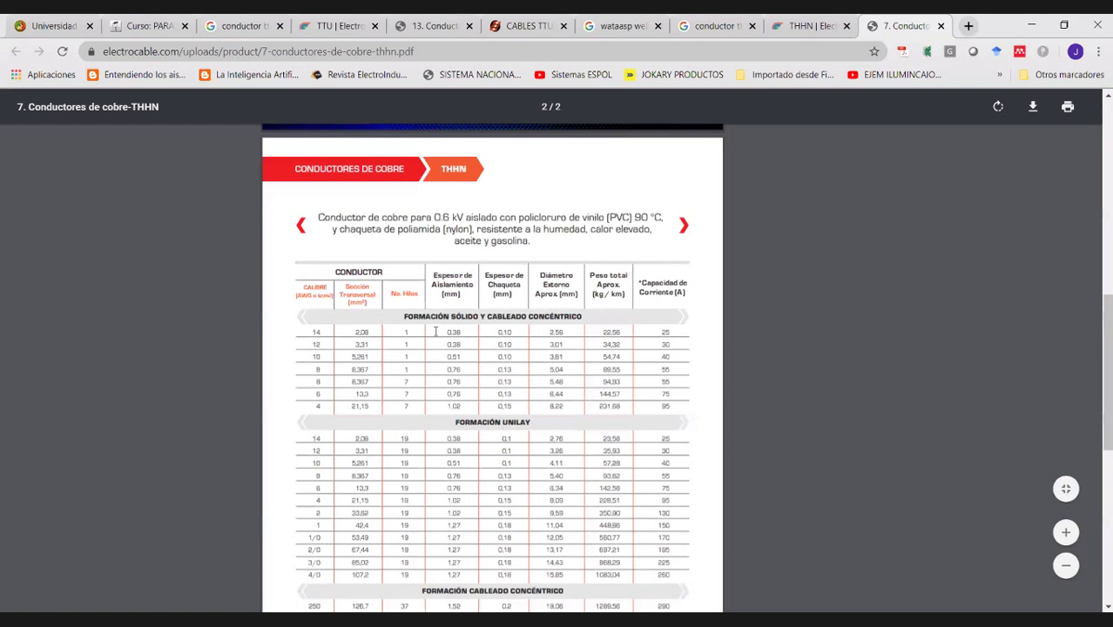
pyautogui.hotkey('ctrl', '+')
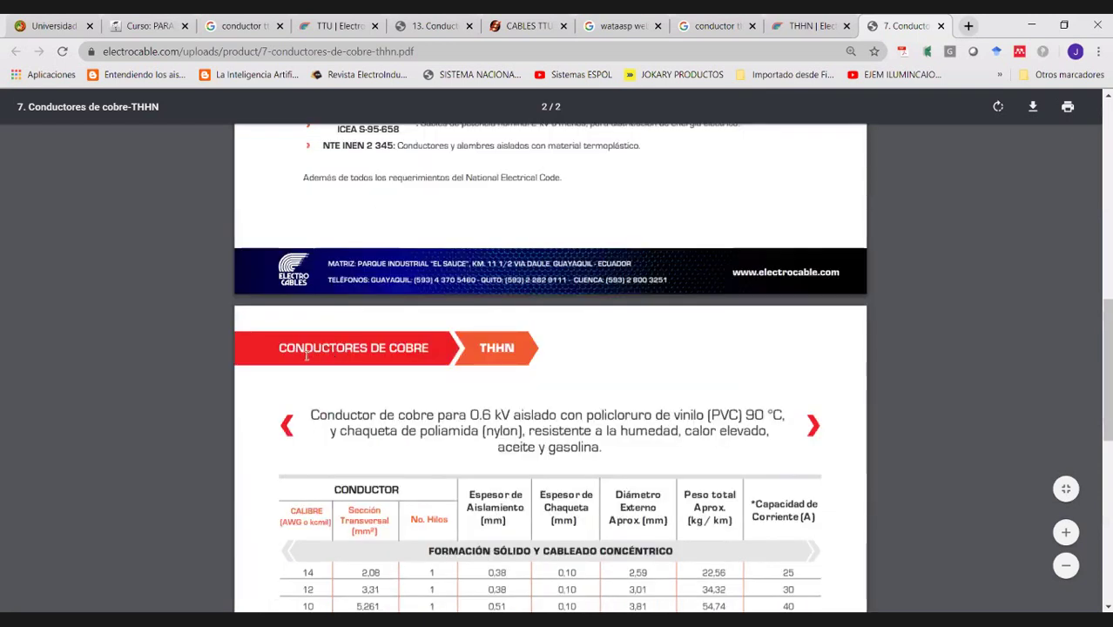
pyautogui.scroll(-3, 484, 221)
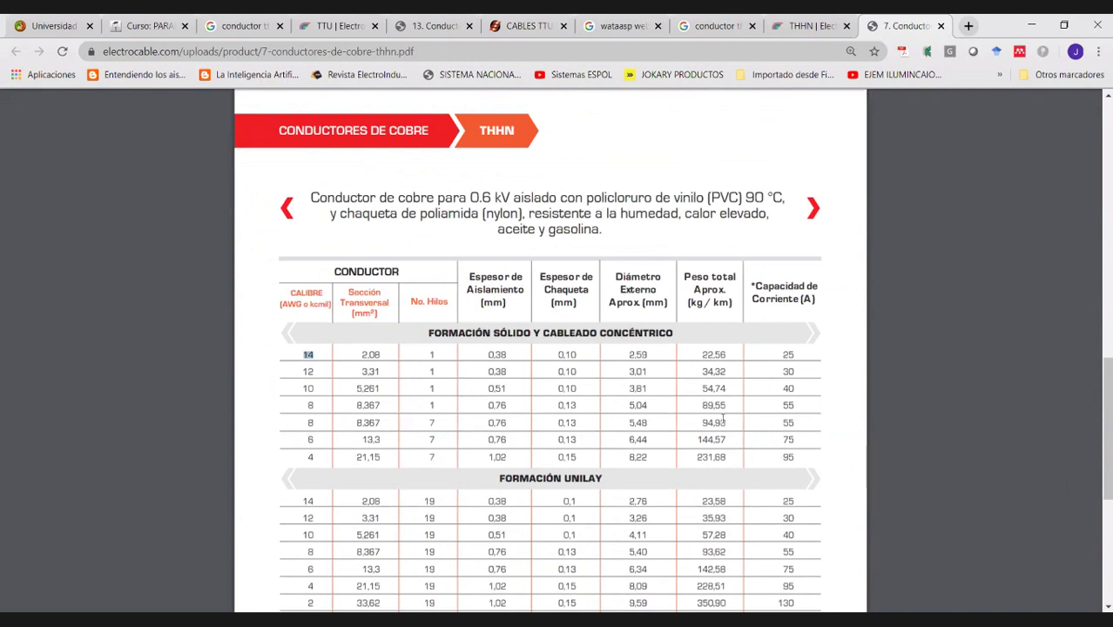
pyautogui.scroll(-1, 728, 407)
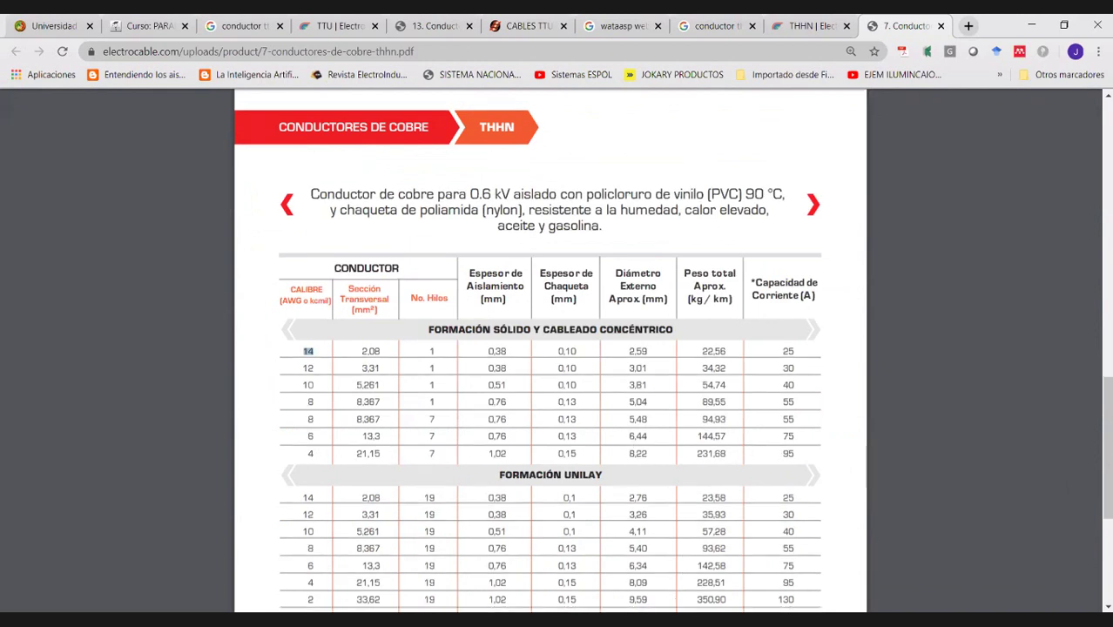
pyautogui.scroll(-2, 550, 348)
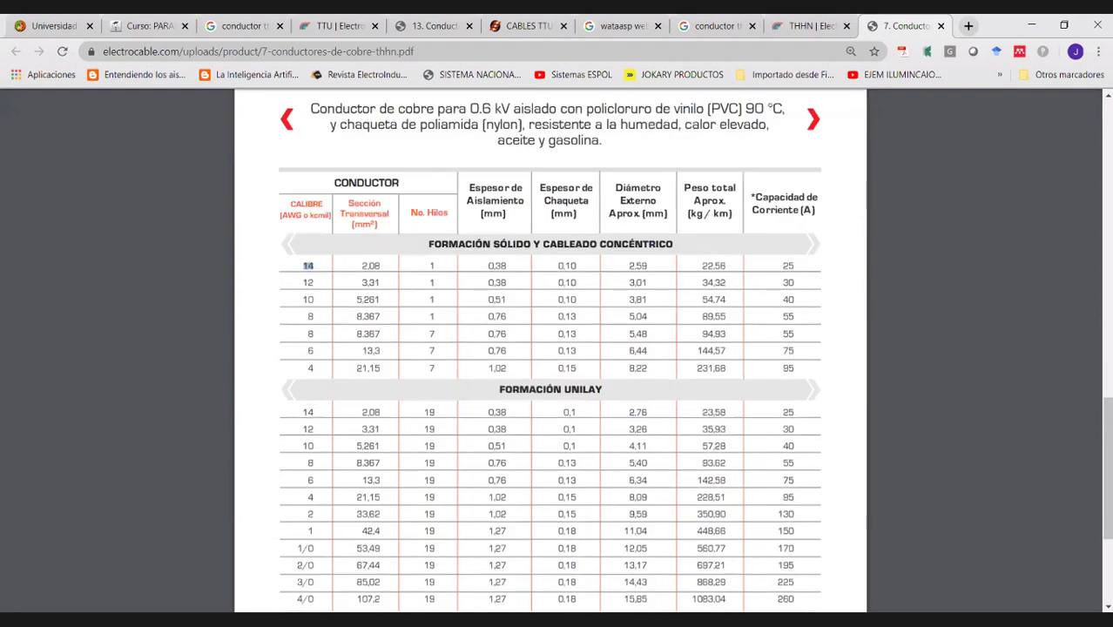
pyautogui.scroll(-1, 550, 349)
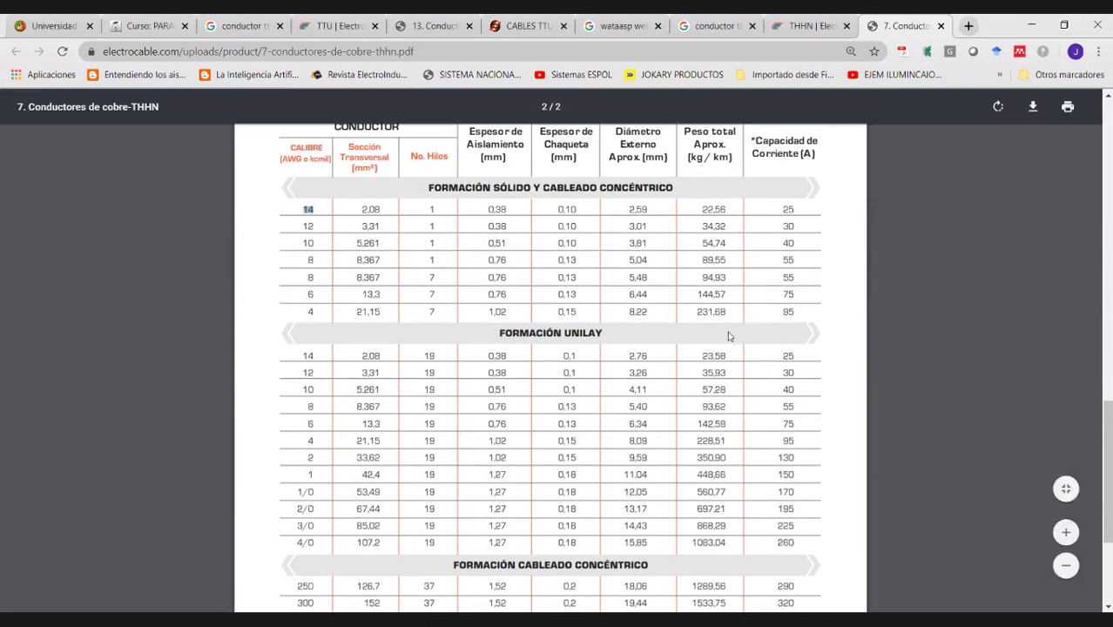
pyautogui.scroll(-1, 728, 331)
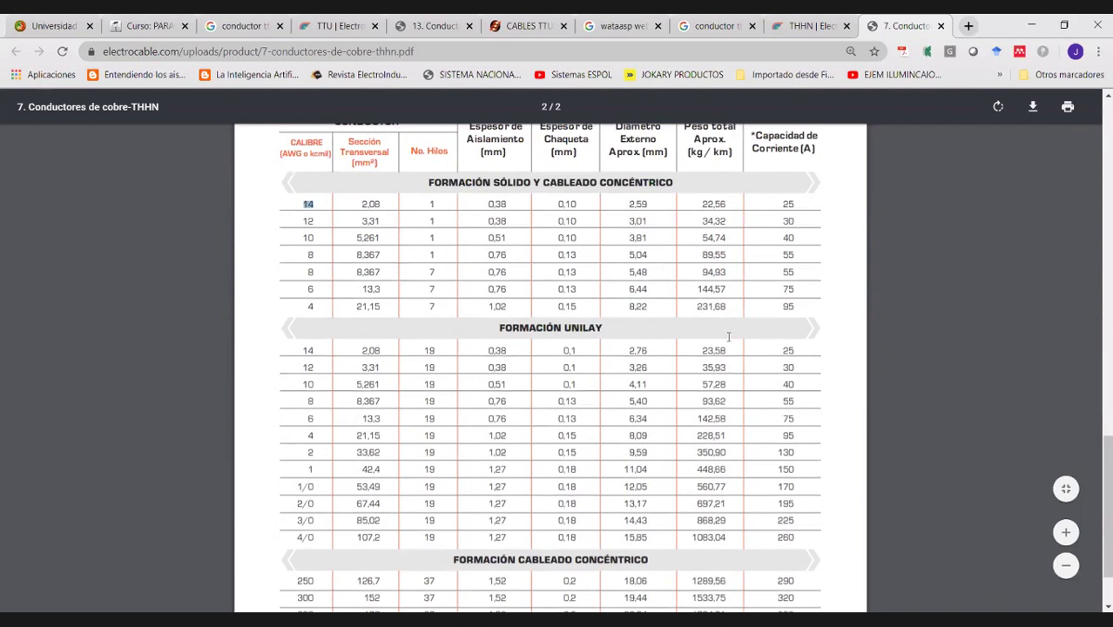
pyautogui.scroll(-3, 728, 336)
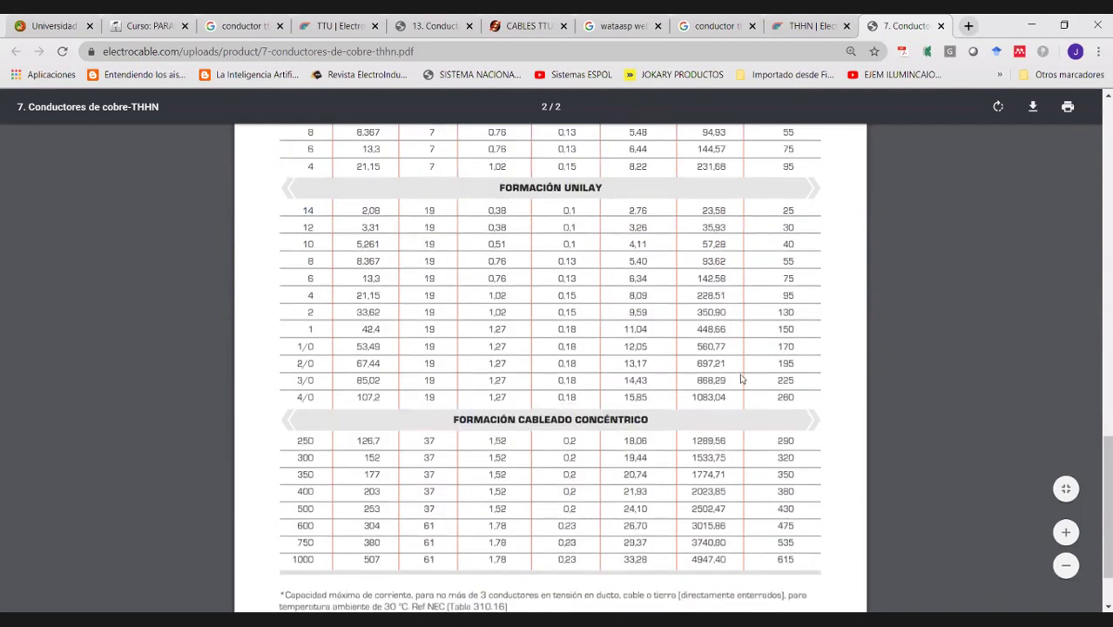
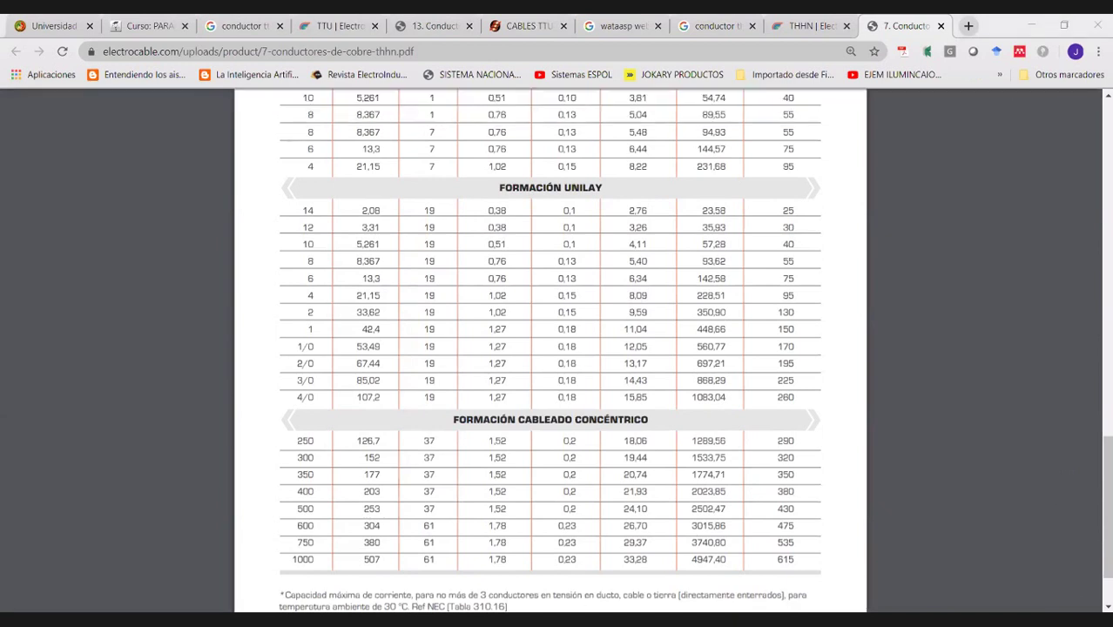
pyautogui.click(717, 329)
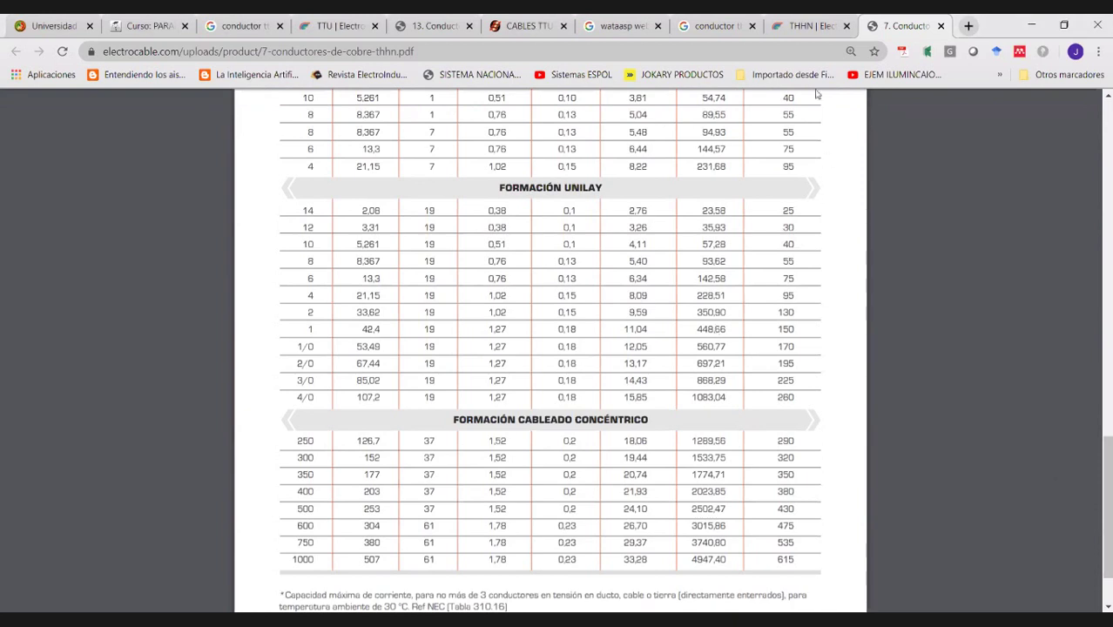
# Close the "conductor thhn" Google search page and return to the THHN data sheet's conductor table.
pyautogui.click(734, 26)
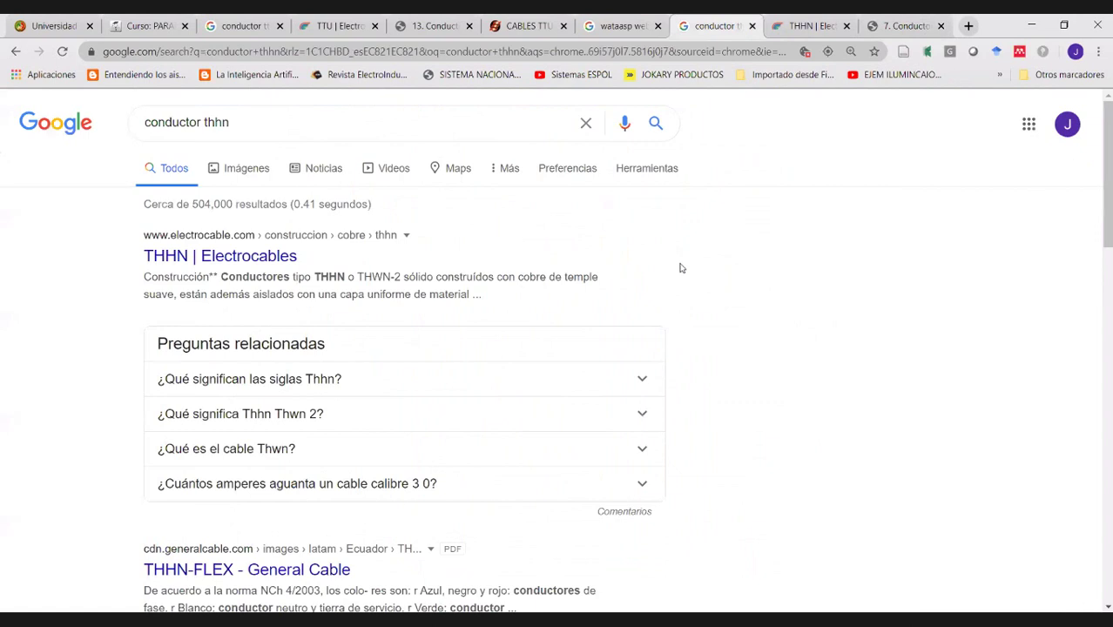
pyautogui.hotkey('ctrl', 'w')
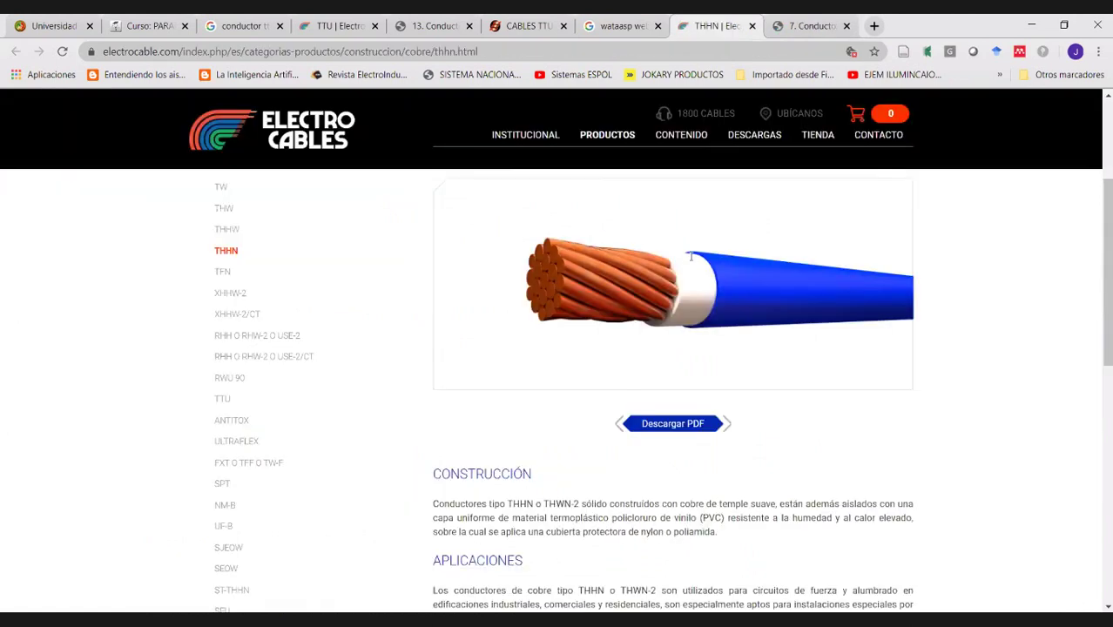
pyautogui.hotkey('ctrl', 'Tab')
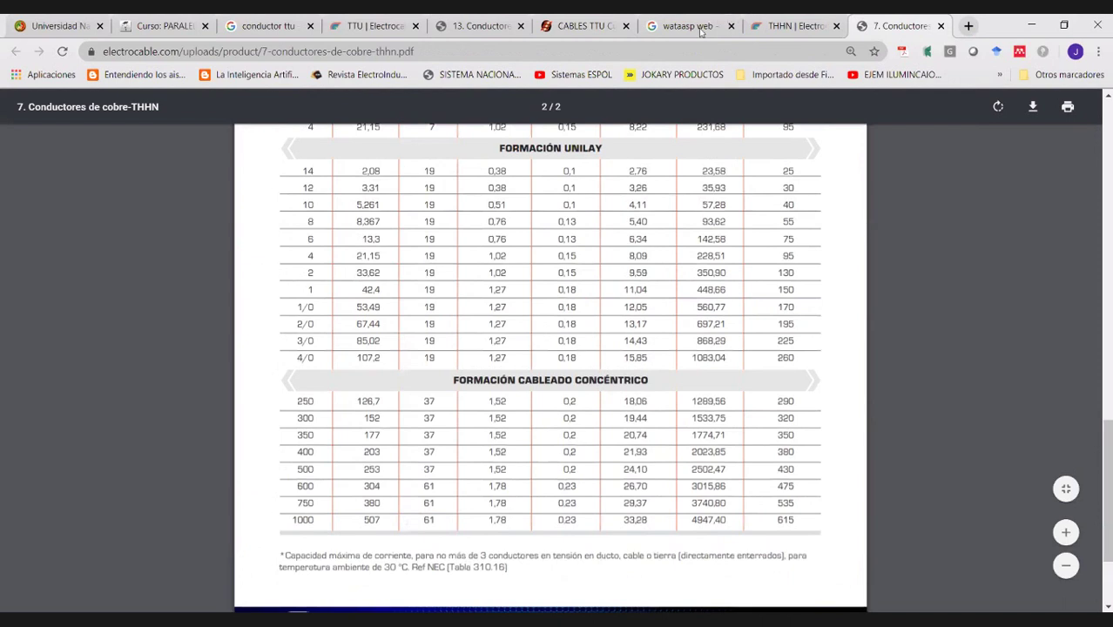
pyautogui.press('pageup')
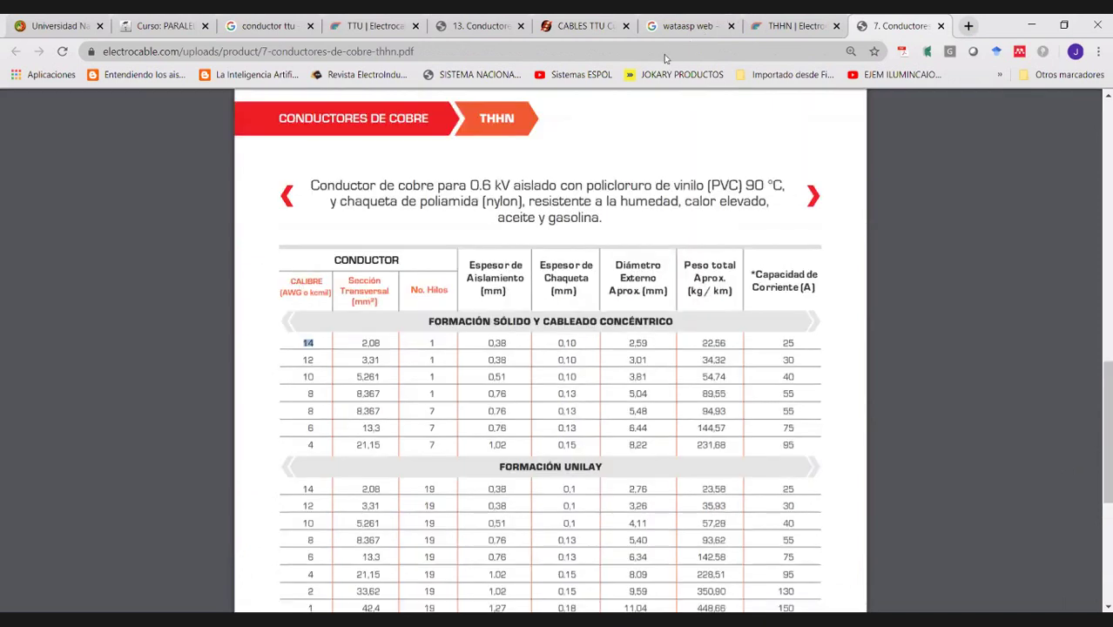
# Load the transformer manufacturer's site inatra.com in place of the "wataasp web" search results.
pyautogui.hotkey('ctrl', '7')
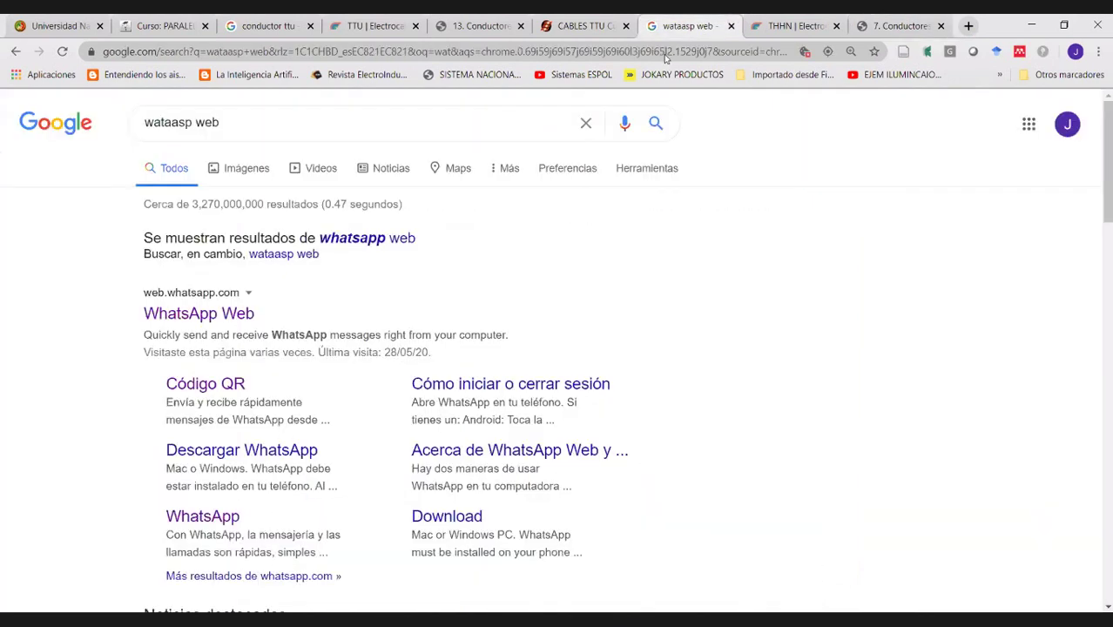
pyautogui.click(665, 57)
pyautogui.write('inatra.')
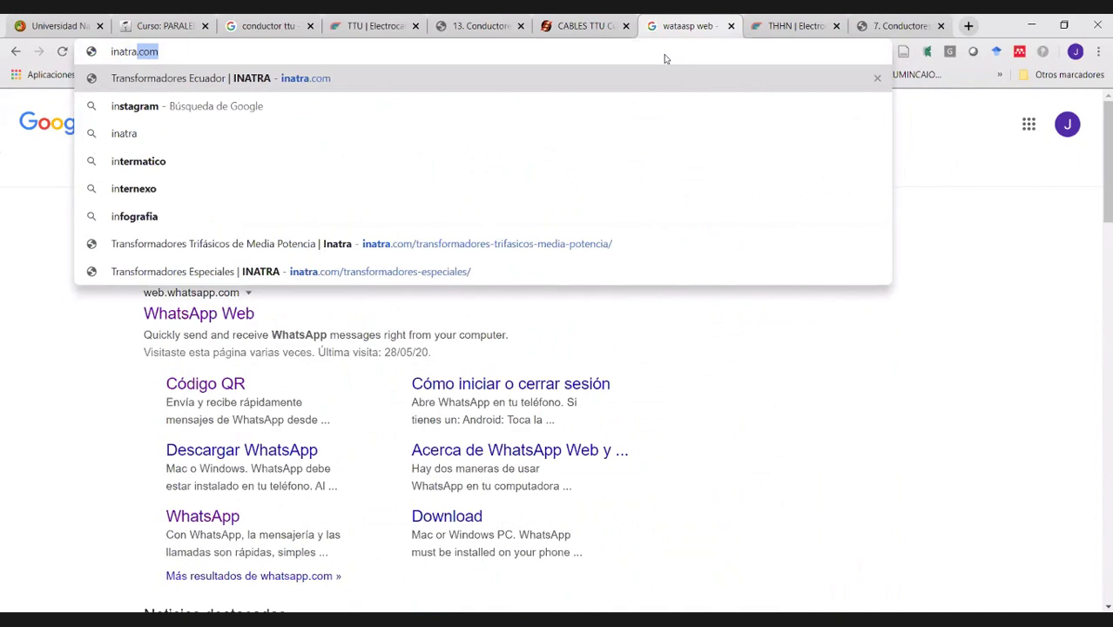
pyautogui.press('Return')
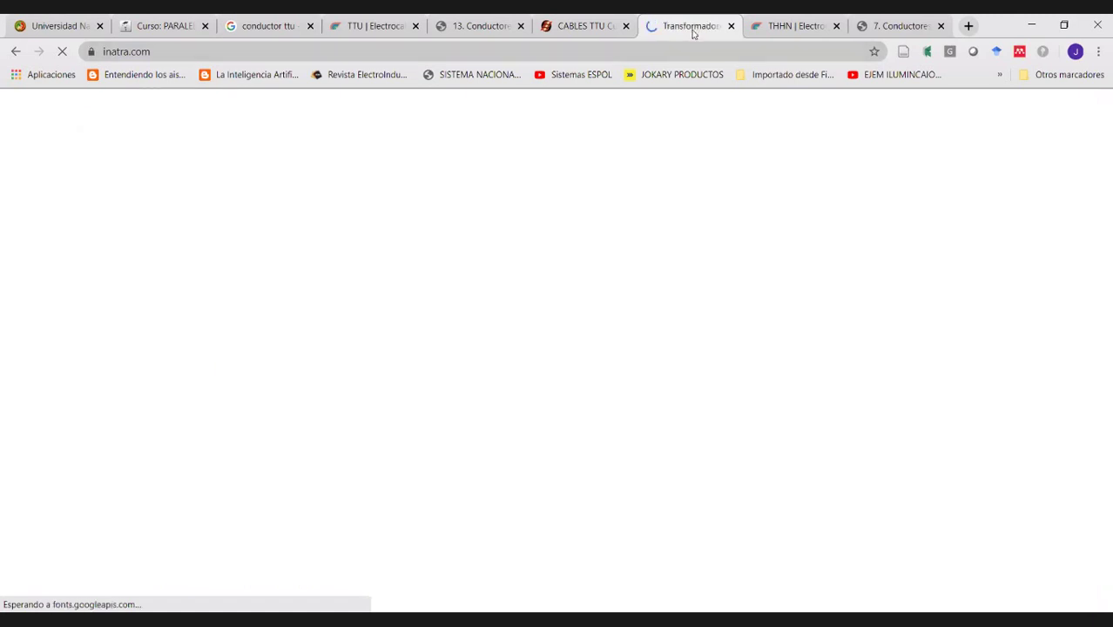
# Search Google for "ecutra" in a new browser tab.
pyautogui.hotkey('ctrl', 't')
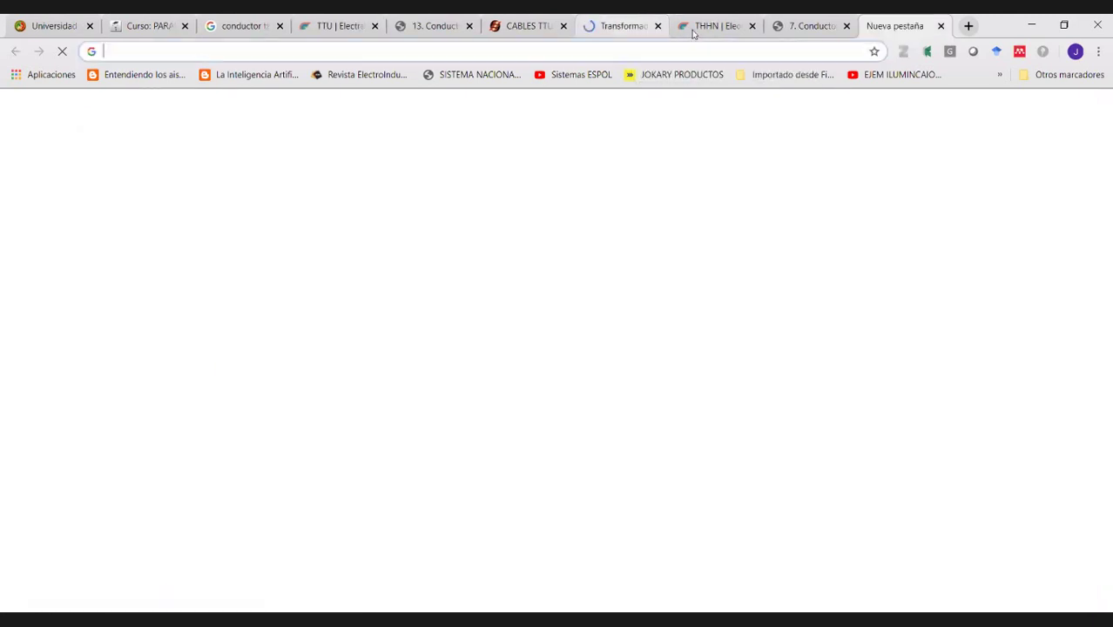
pyautogui.write('e')
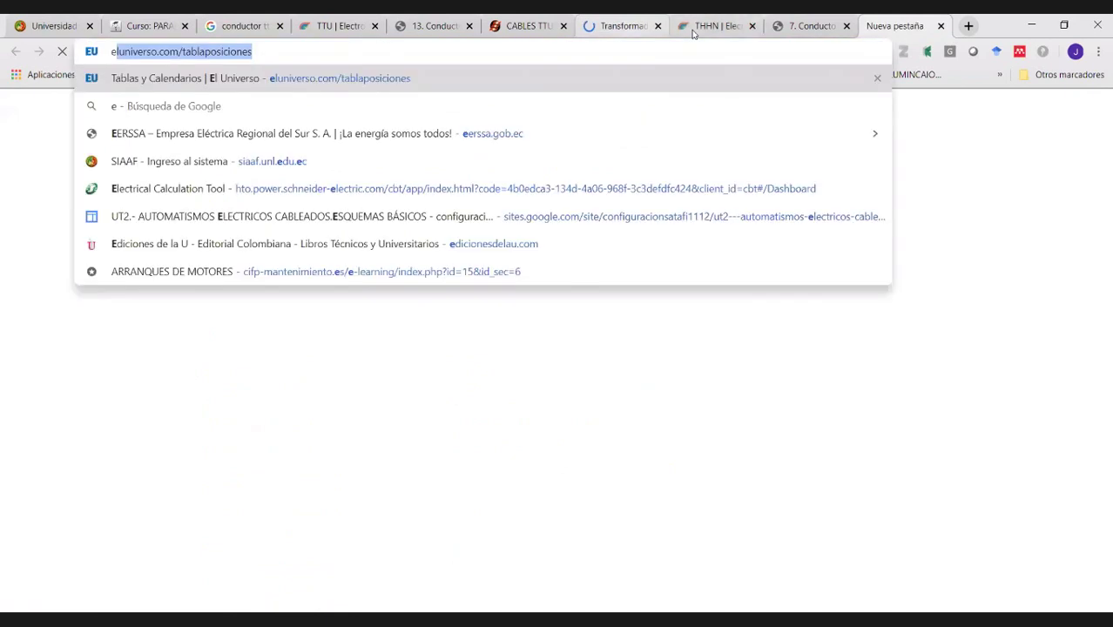
pyautogui.write('cutr')
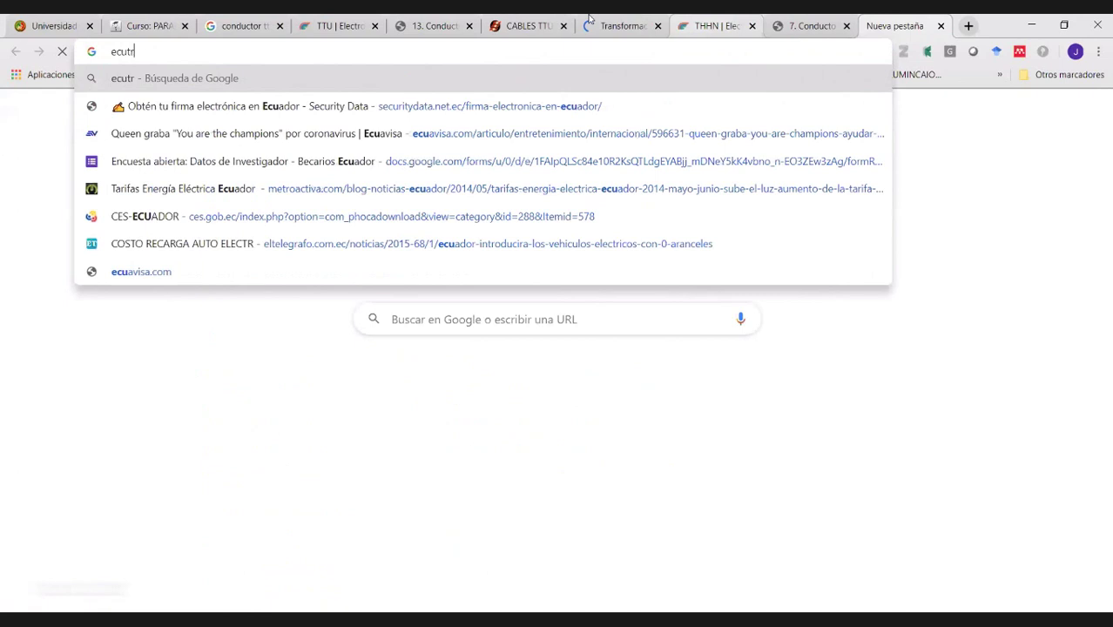
pyautogui.write('a')
pyautogui.press('Return')
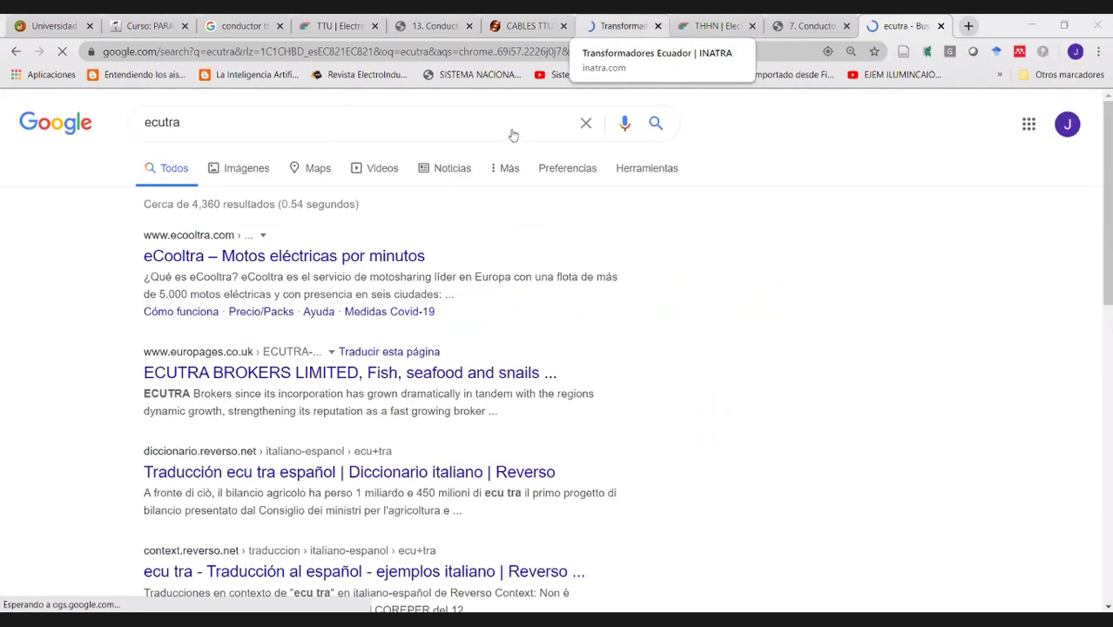
# Return to inatra.com's product overview and share the site's address with everyone in the Zoom meeting chat.
pyautogui.click(623, 26)
pyautogui.scroll(-2, 275, 141)
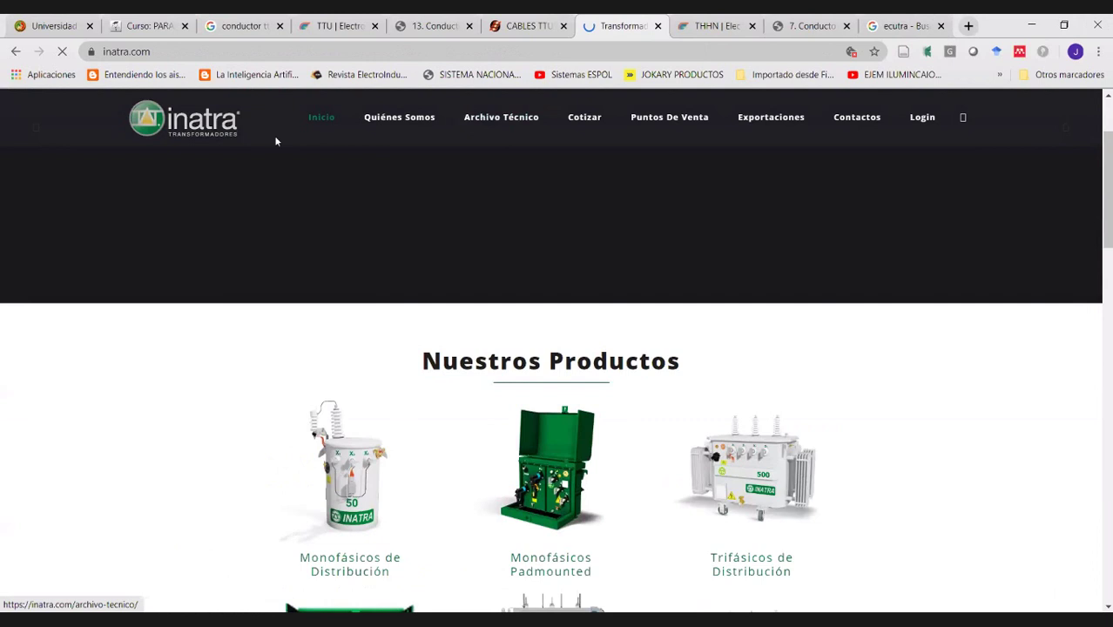
pyautogui.scroll(-2, 275, 141)
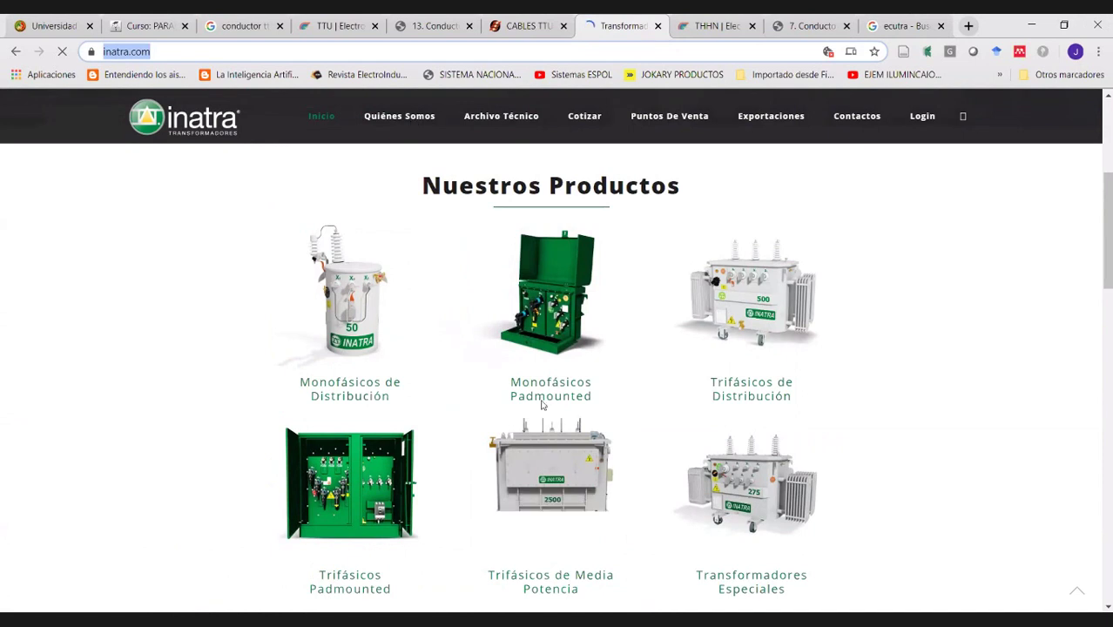
pyautogui.press('End')
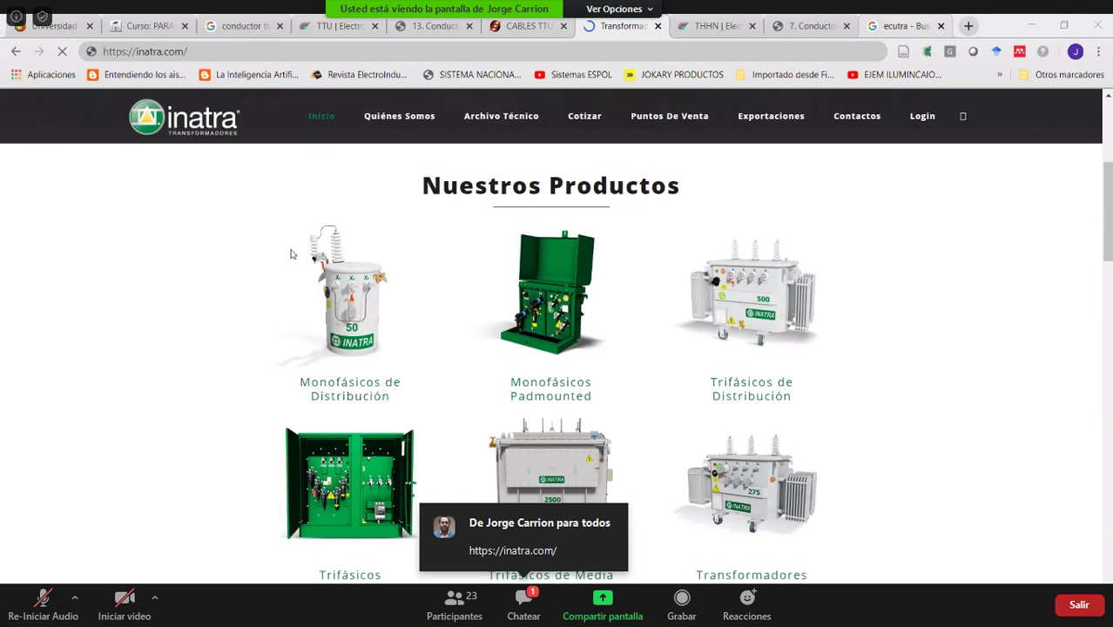
# Check the shared inatra.com link in the Zoom group chat and close the "ecutra" search page.
pyautogui.click(908, 26)
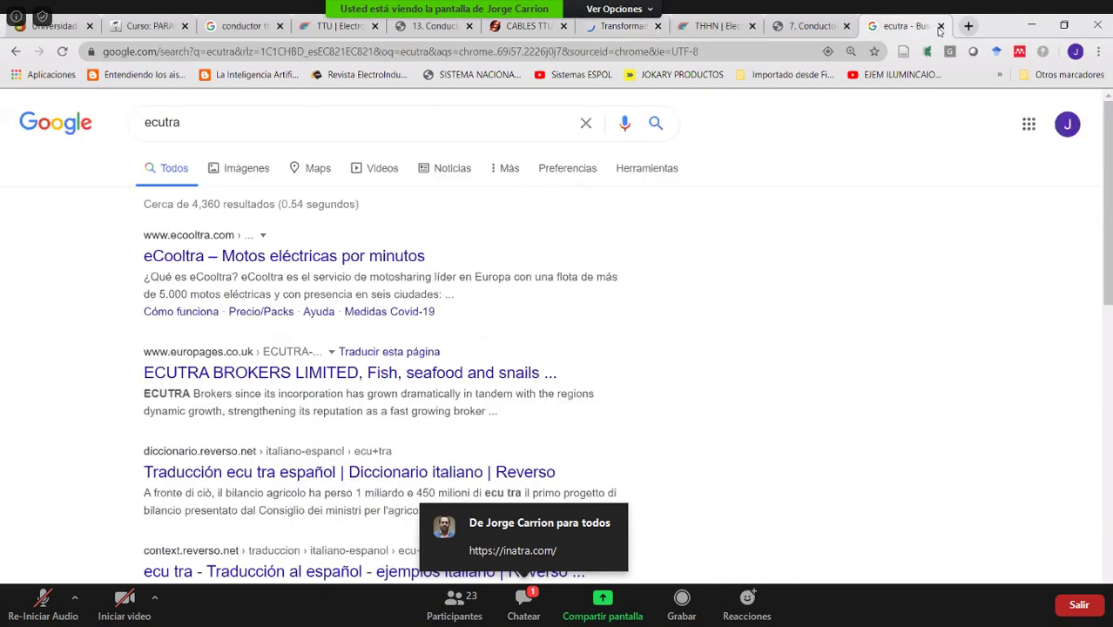
pyautogui.hotkey('alt', 'h')
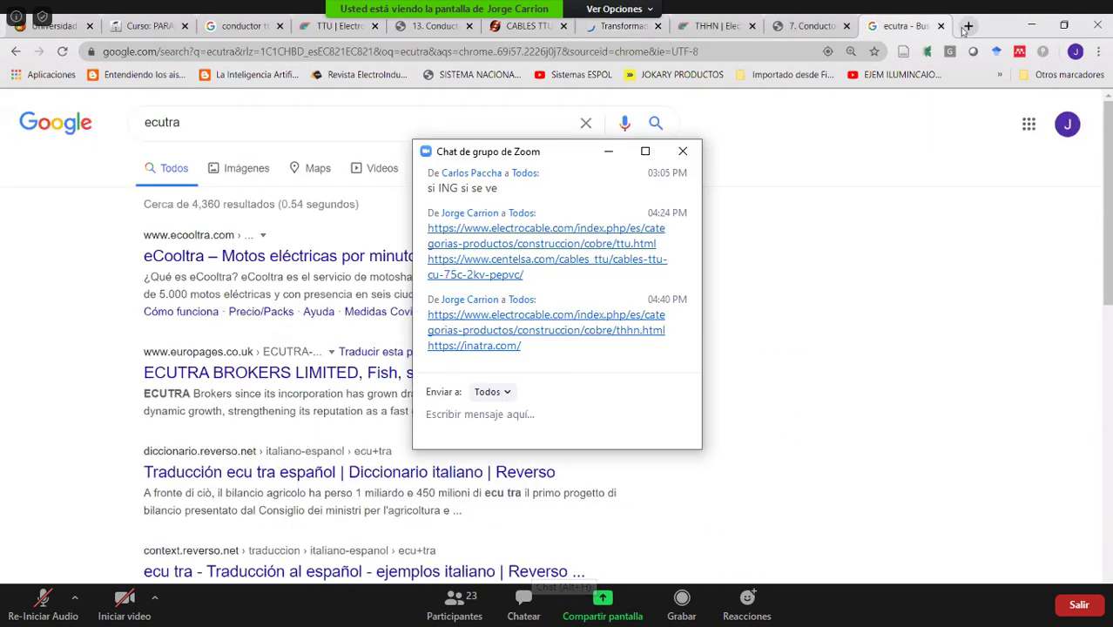
pyautogui.click(683, 151)
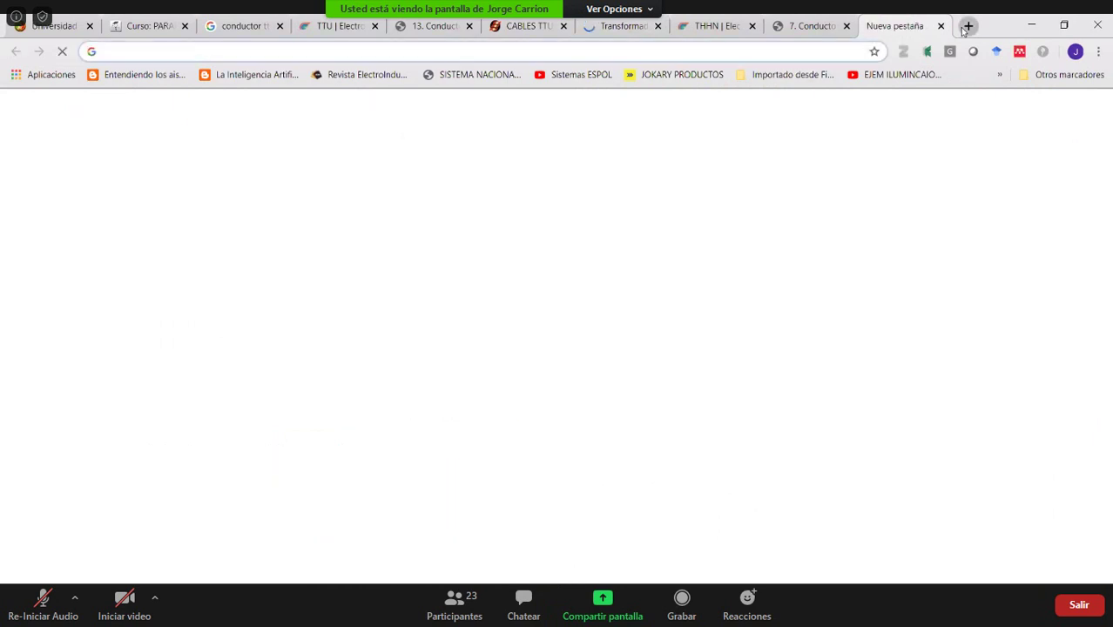
# Search Google for "ecuatran" in a new tab and open the transformer manufacturer's site ecuatran.com/es.
pyautogui.write('ecu')
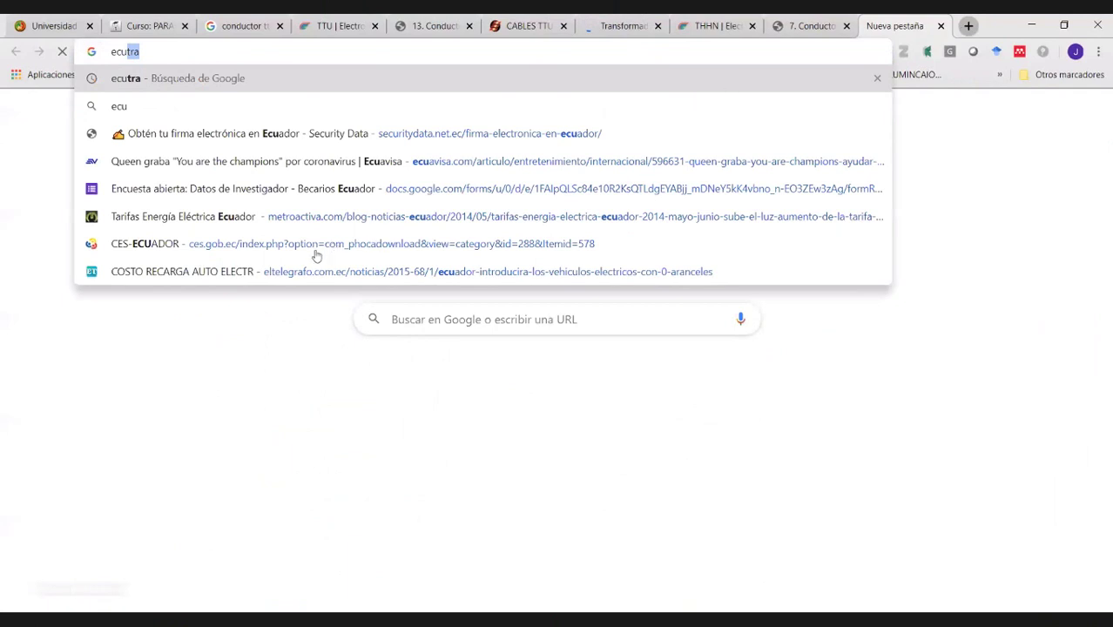
pyautogui.write('atran')
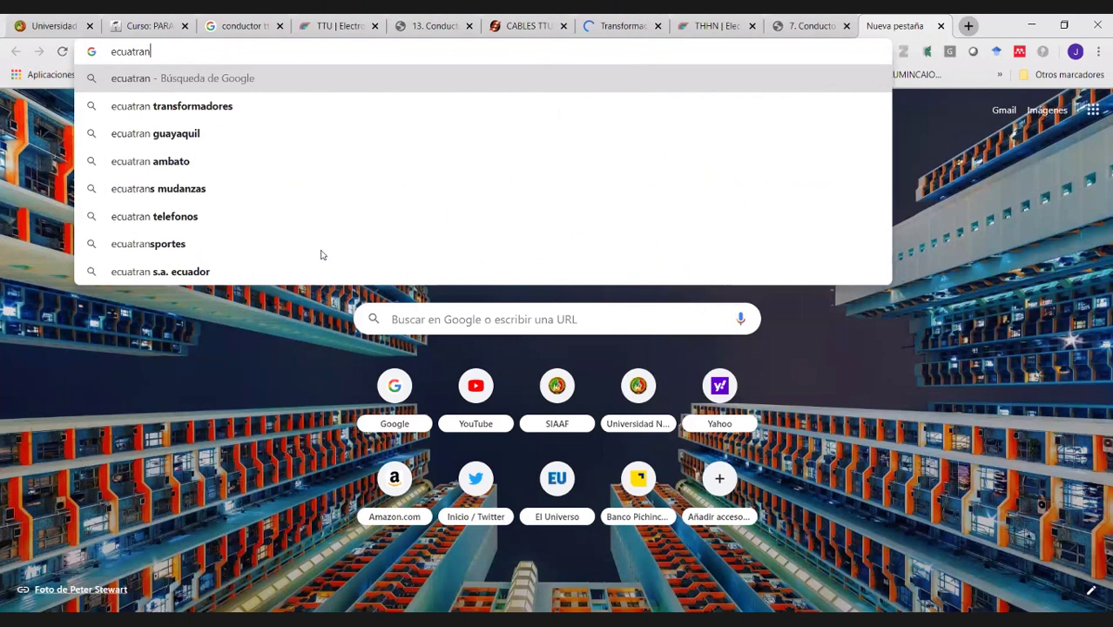
pyautogui.press('Return')
pyautogui.click(317, 254)
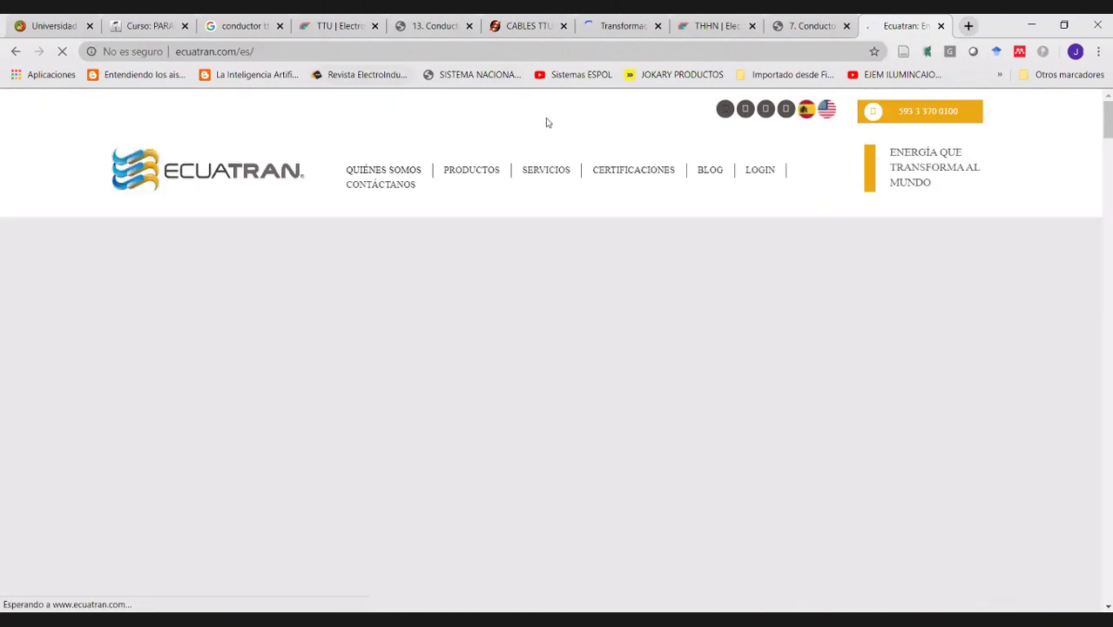
# Share the ecuatran.com/es address with everyone in the Zoom meeting chat, check the posted links and close the chat.
pyautogui.hotkey('ctrl', 'l')
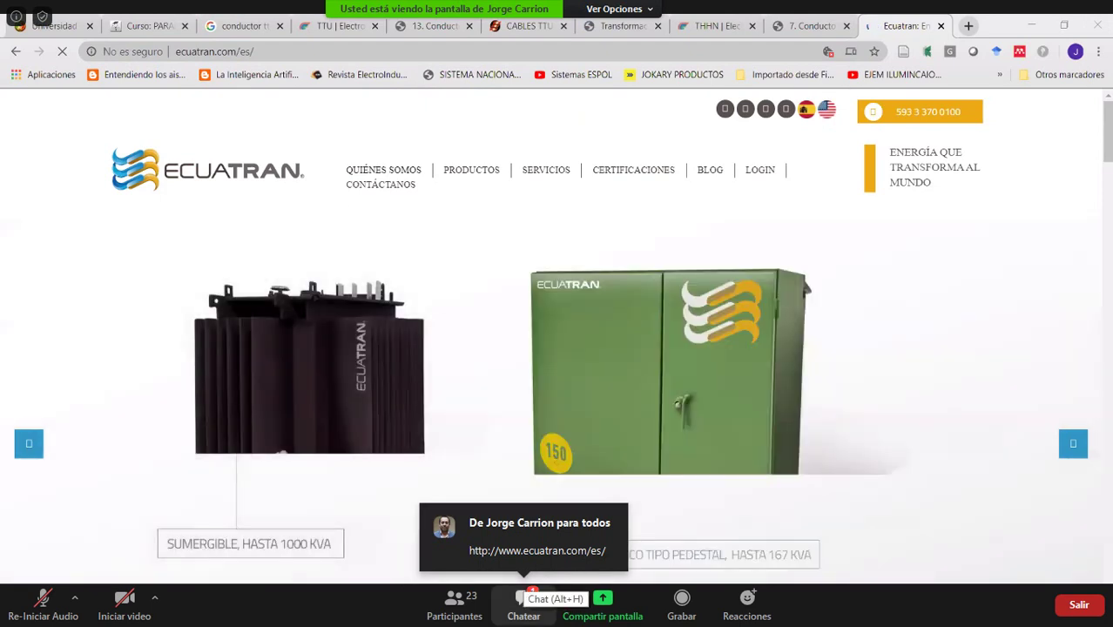
pyautogui.click(522, 597)
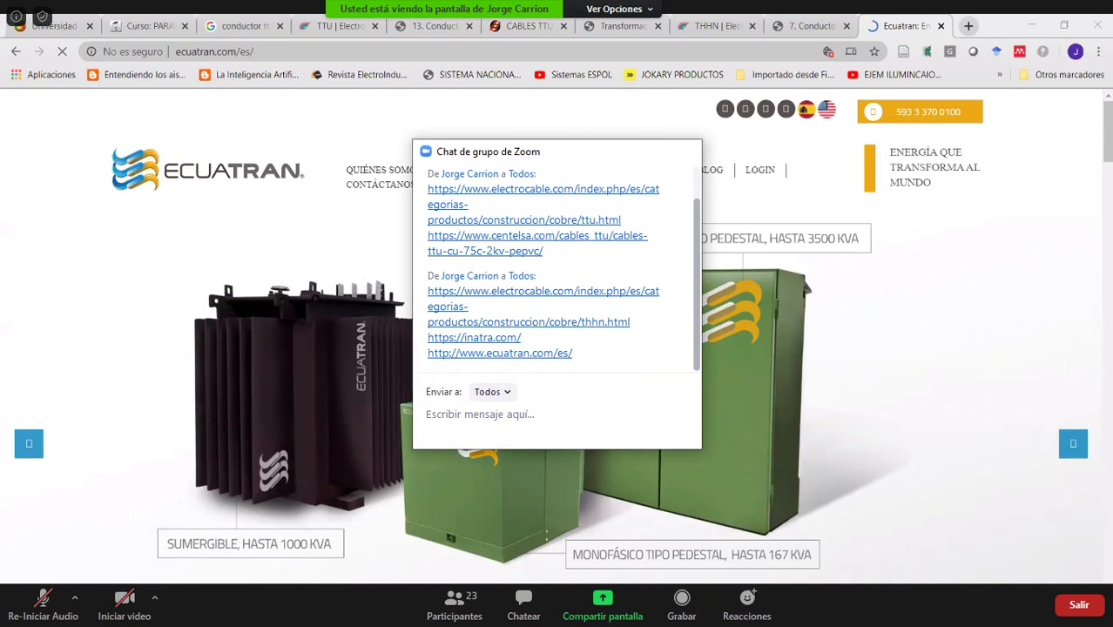
pyautogui.click(683, 150)
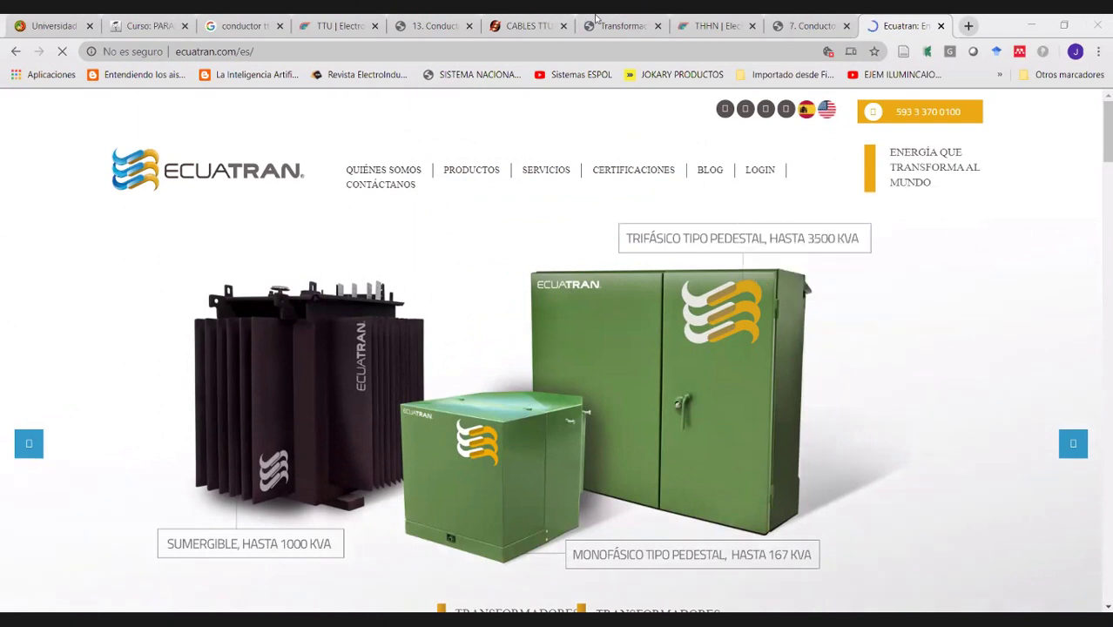
# Return to the inatra.com product overview and open the "Monofásicos de Distribución" transformer page.
pyautogui.hotkey('ctrl', 'shift', 'Tab')
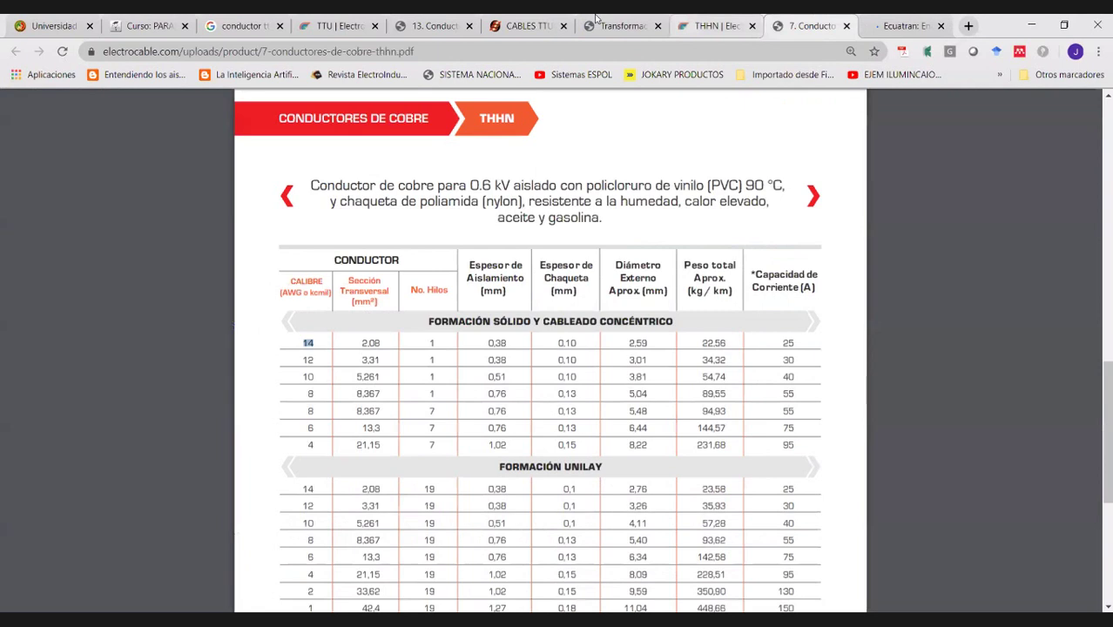
pyautogui.click(596, 17)
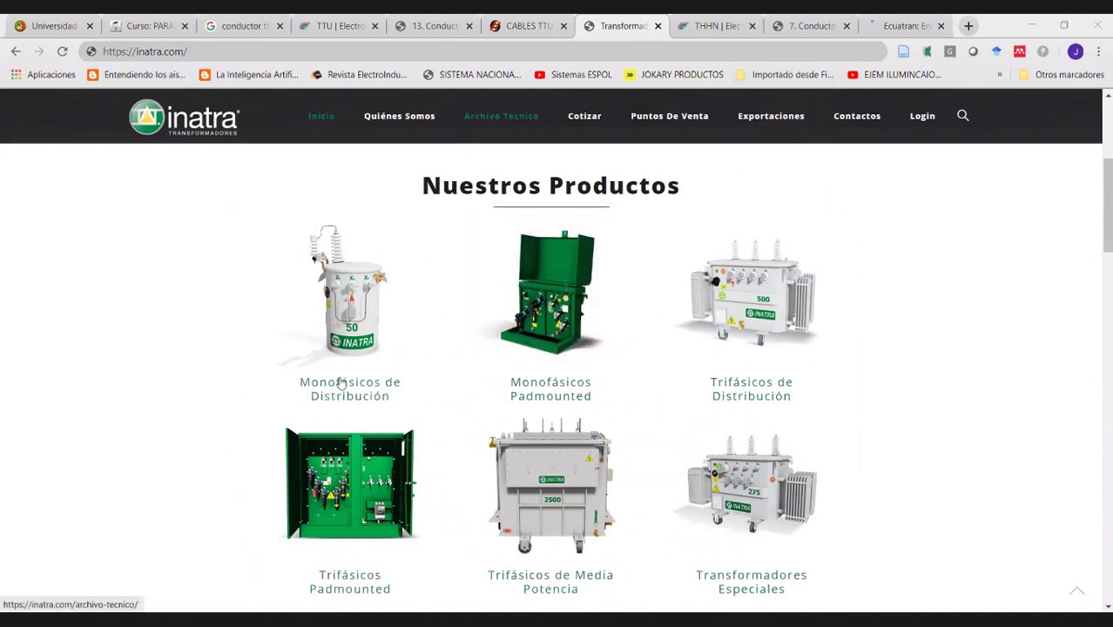
pyautogui.click(412, 337)
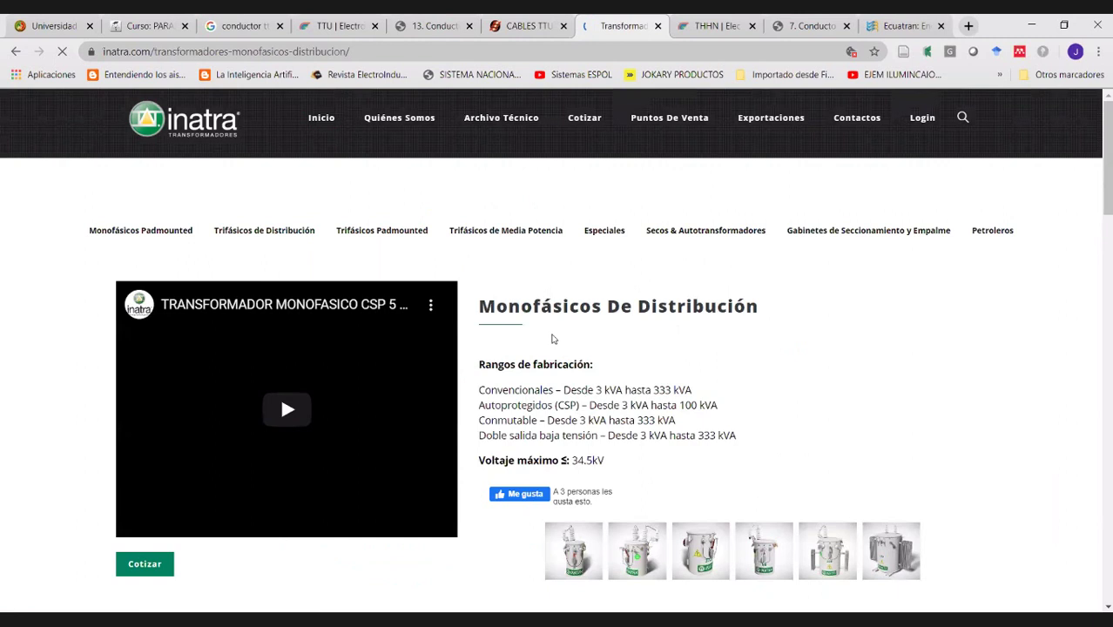
# Examine the single-phase transformers' manufacturing ranges, description, 15/25 kV dimension table and accessories, highlighting the 75 kVA power rating.
pyautogui.scroll(-4, 845, 424)
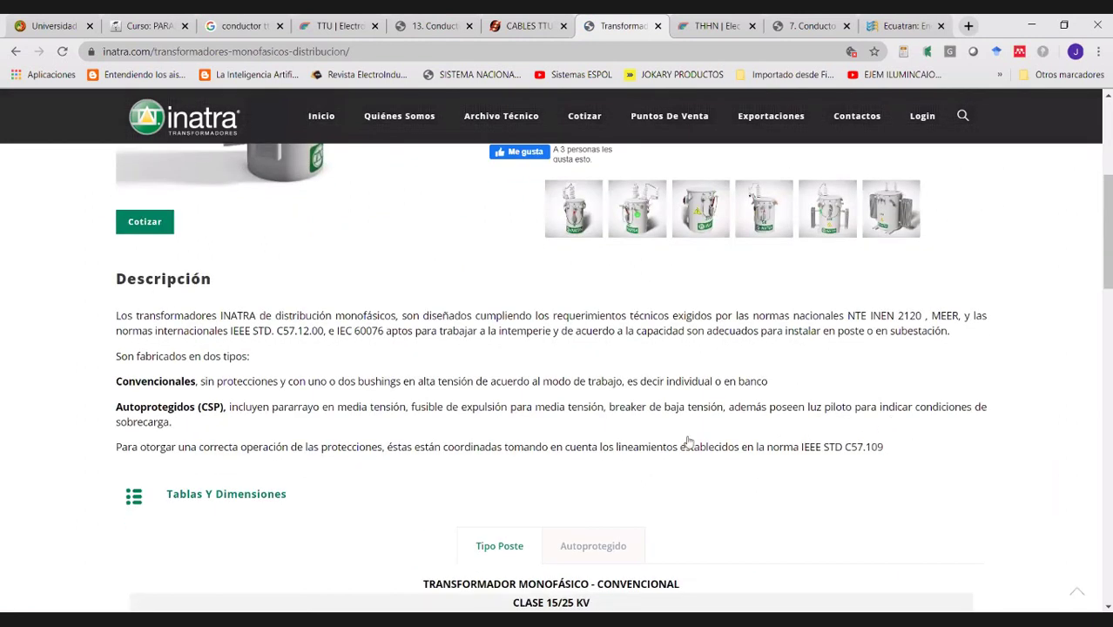
pyautogui.scroll(3, 497, 417)
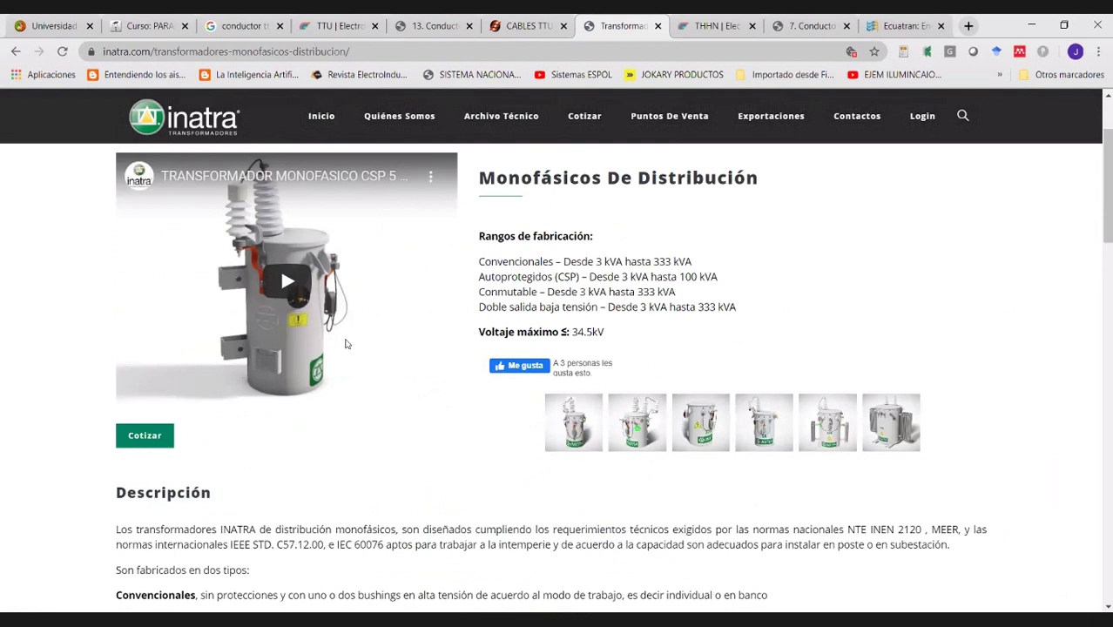
pyautogui.scroll(-3, 353, 340)
pyautogui.scroll(-4, 579, 226)
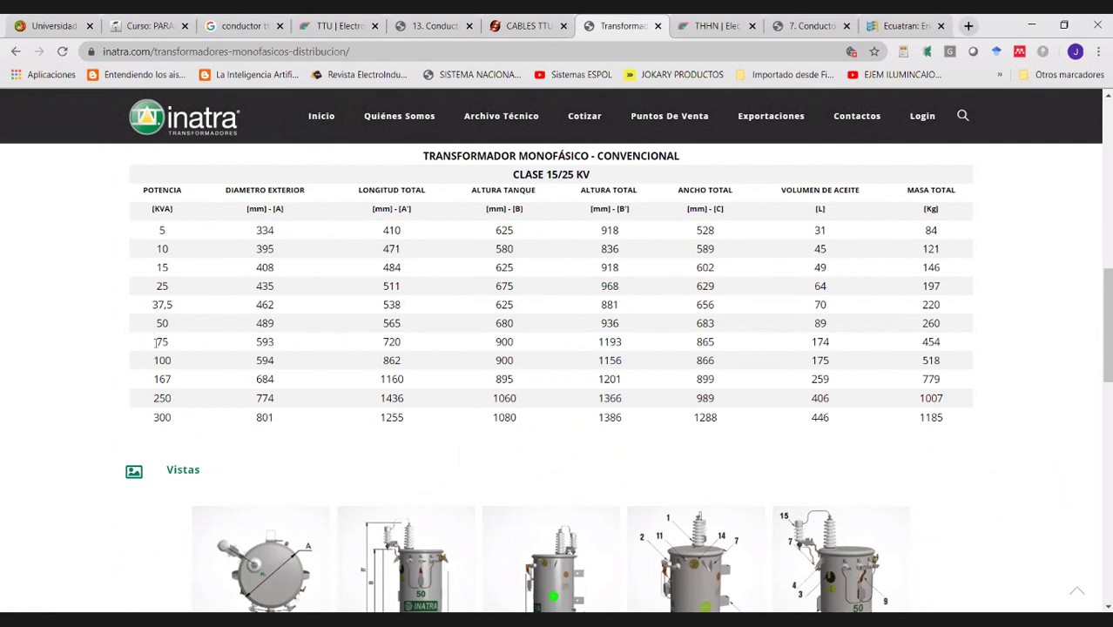
pyautogui.moveTo(157, 341); pyautogui.dragTo(163, 342)
pyautogui.scroll(-2, 258, 422)
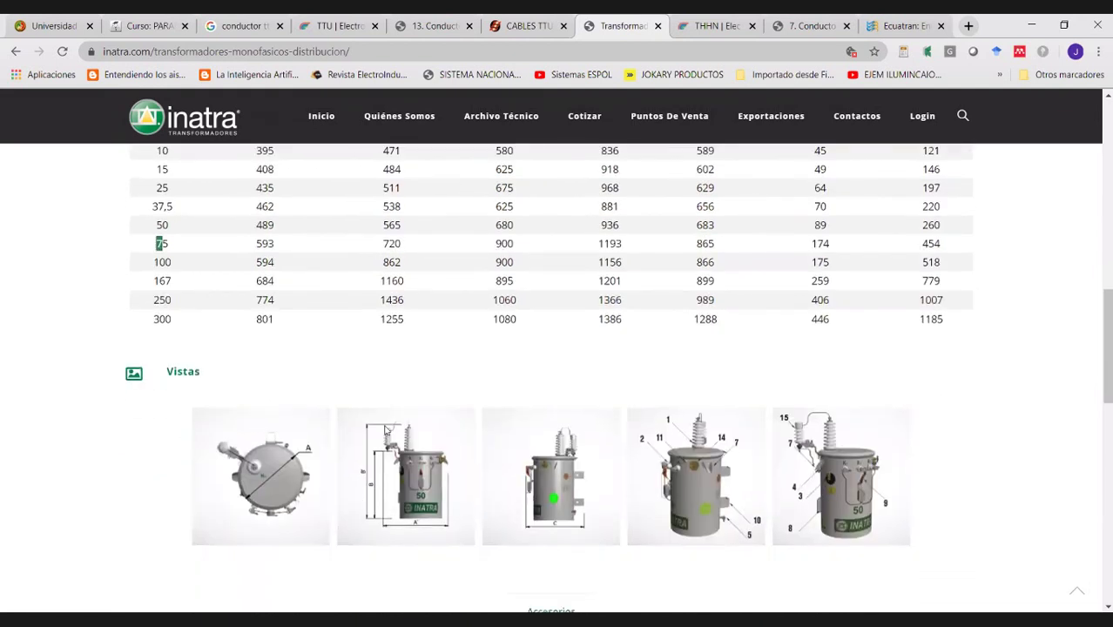
pyautogui.scroll(-1, 389, 428)
pyautogui.scroll(-3, 413, 413)
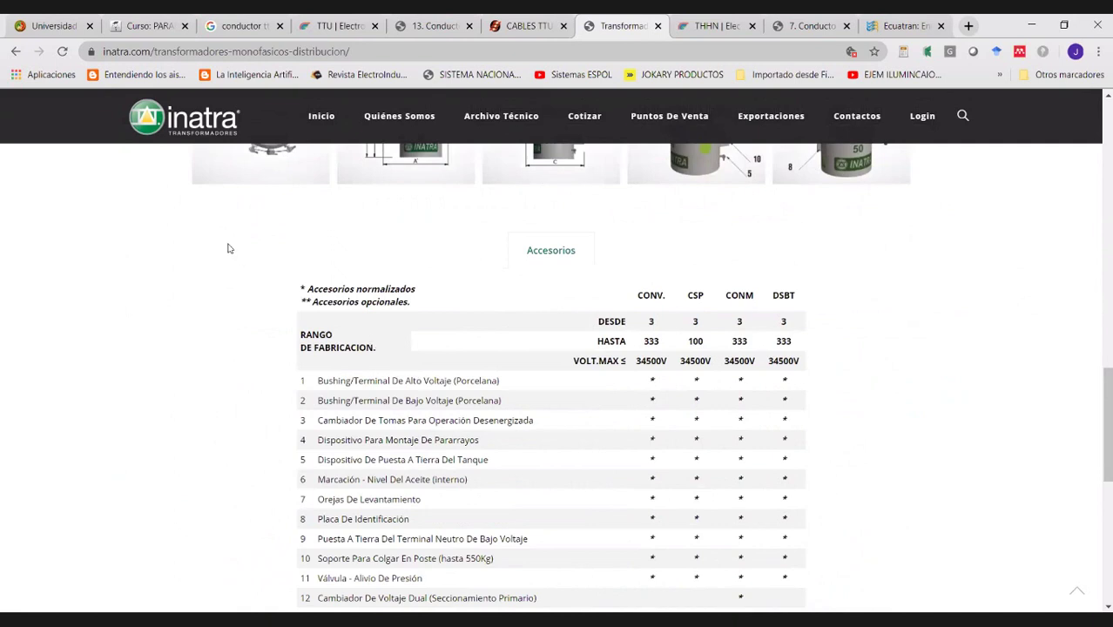
# Open Inatra's "Trifásicos de Distribución" page and examine the Clase 15 kV table of power ratings and dimensions.
pyautogui.scroll(10, 228, 250)
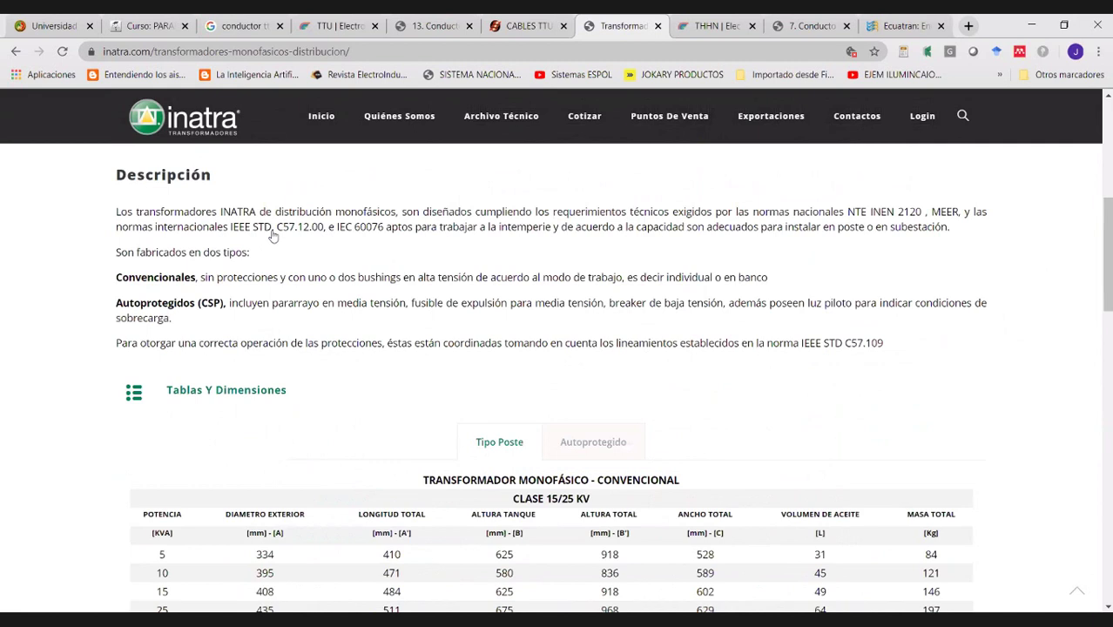
pyautogui.scroll(5, 272, 235)
pyautogui.click(271, 233)
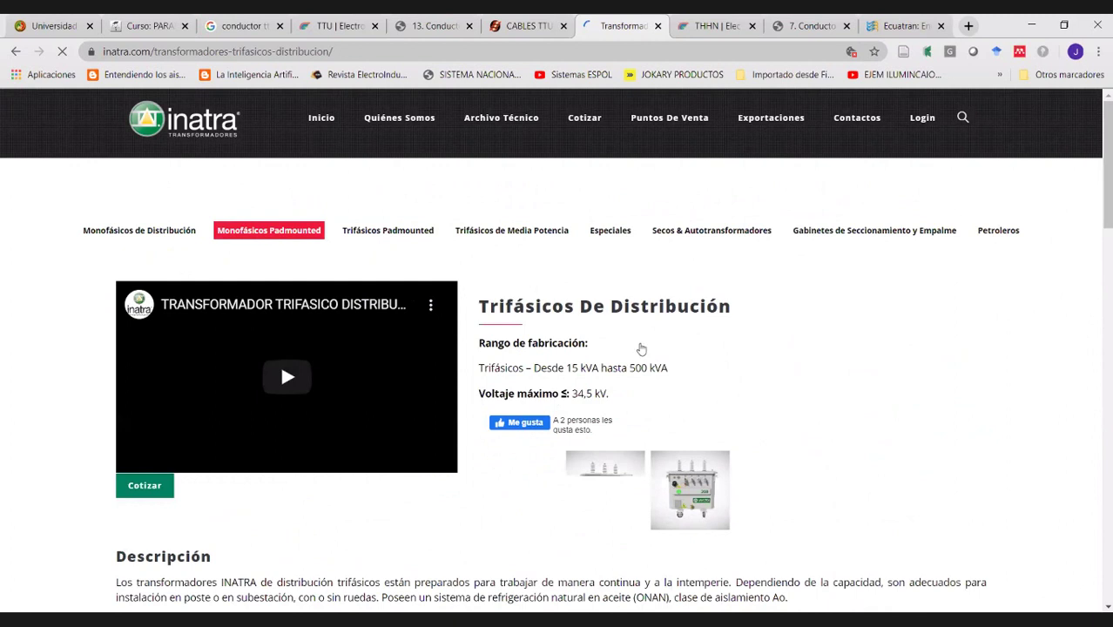
pyautogui.scroll(-2, 641, 348)
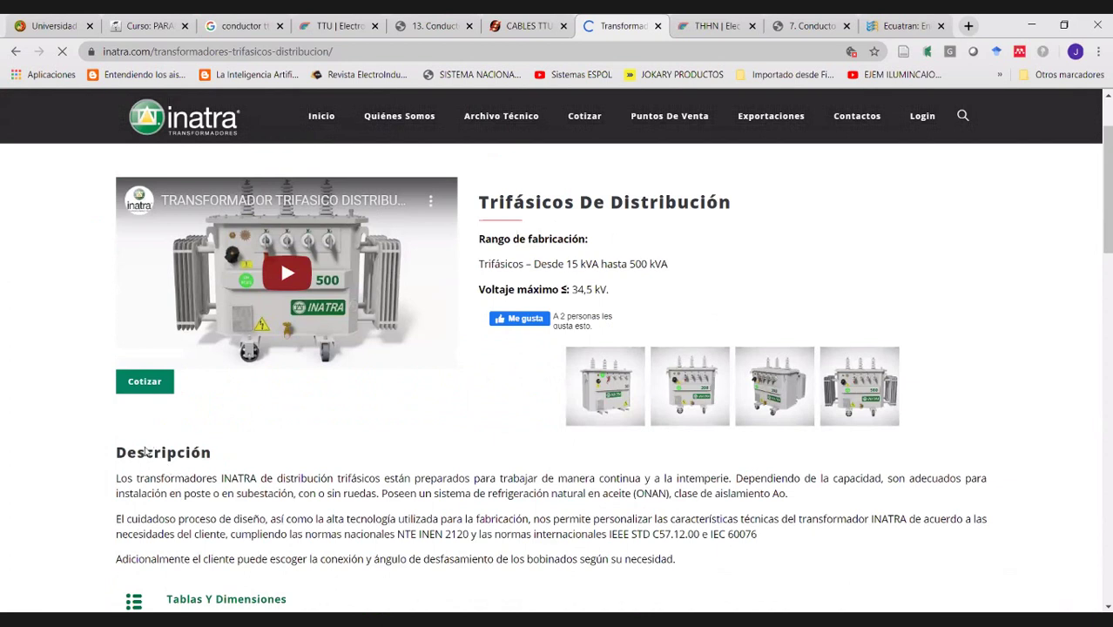
pyautogui.scroll(-6, 146, 454)
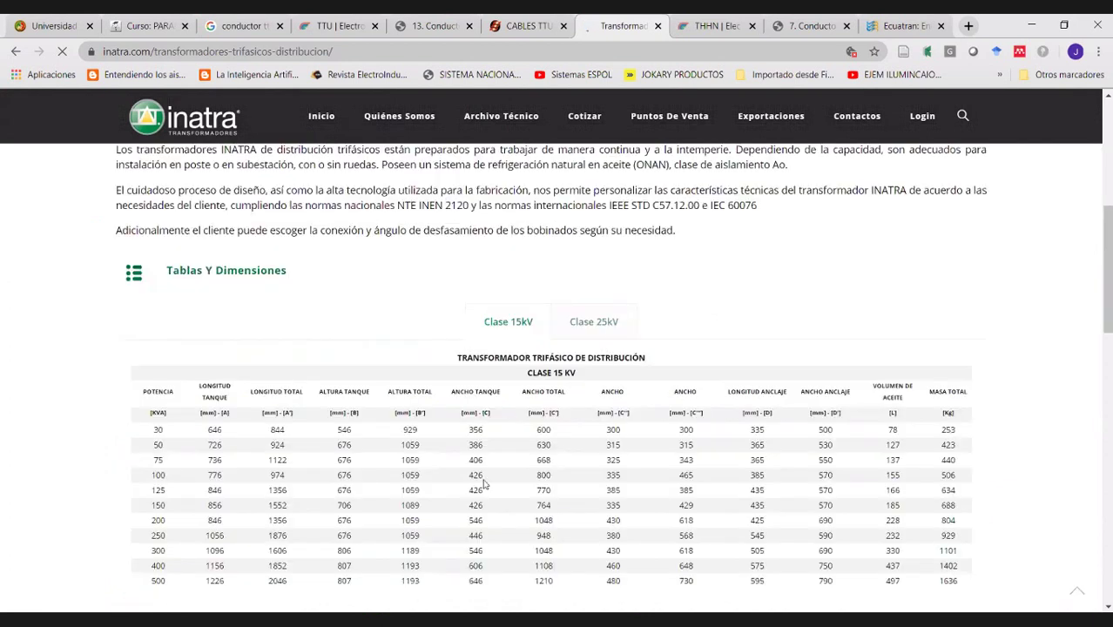
pyautogui.scroll(-2, 716, 407)
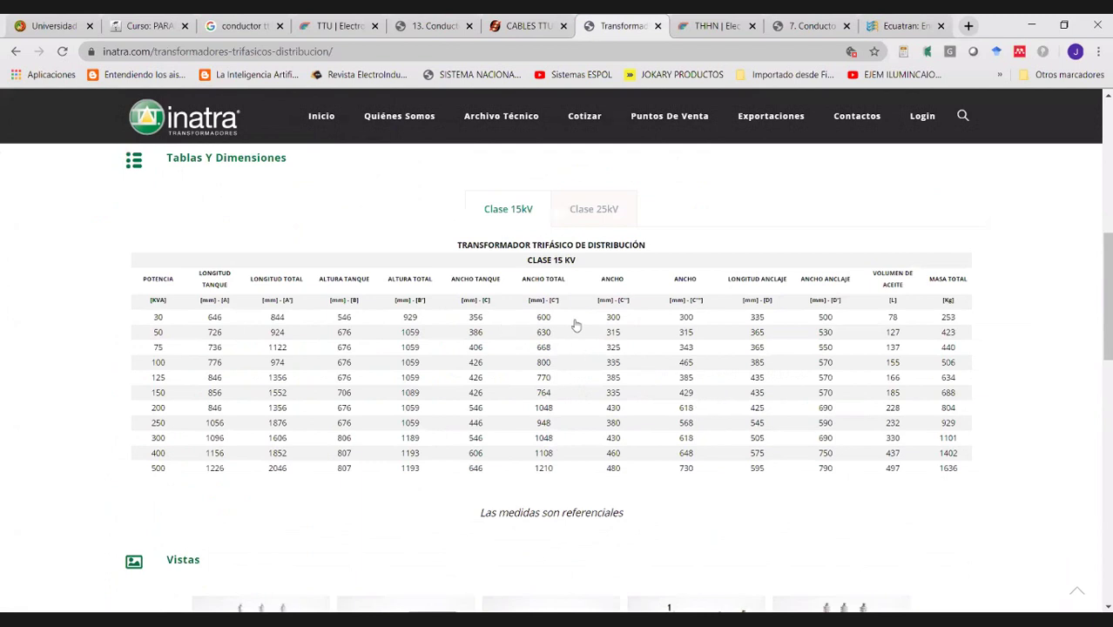
# Open Inatra's "Trifásicos Padmounted" page and examine its description and the Tipo Radial 15/25 kV dimension table.
pyautogui.scroll(3, 507, 297)
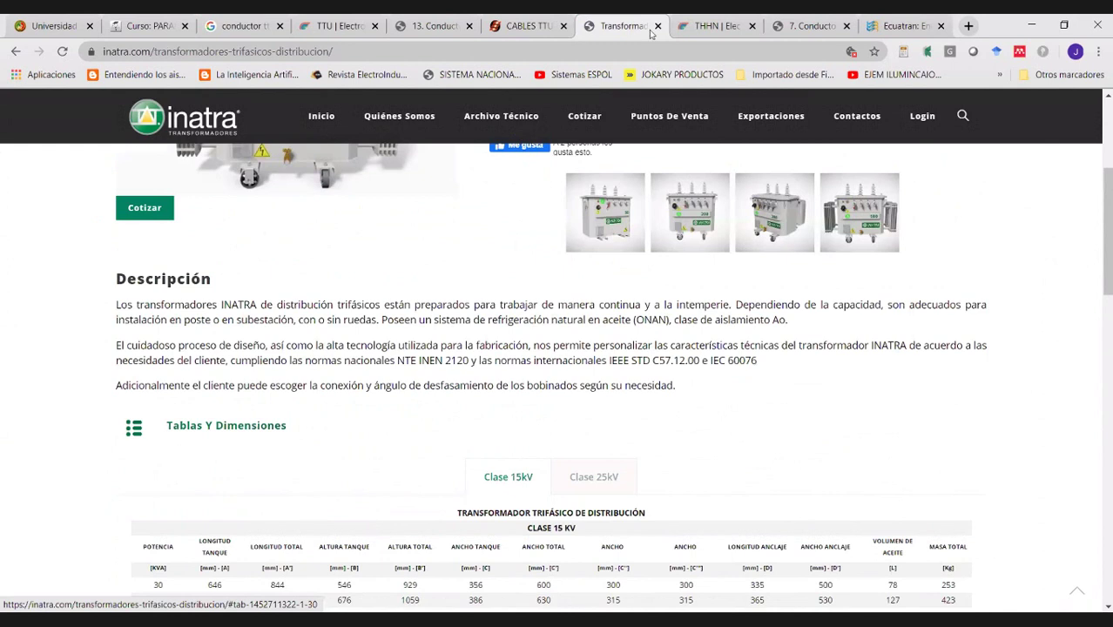
pyautogui.scroll(3, 520, 130)
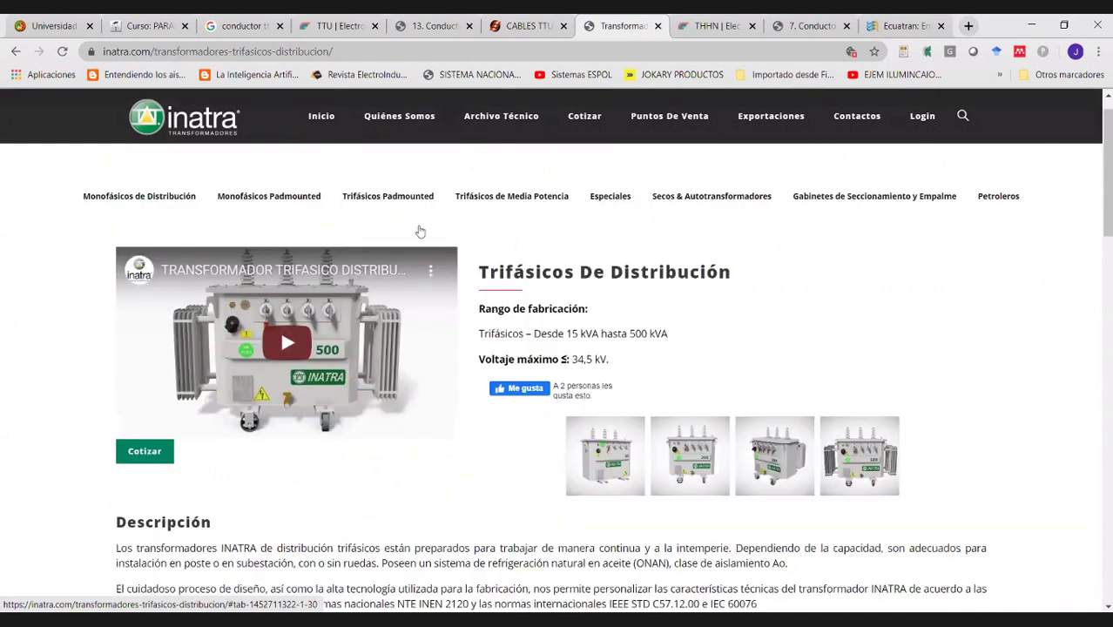
pyautogui.scroll(1, 418, 232)
pyautogui.click(399, 233)
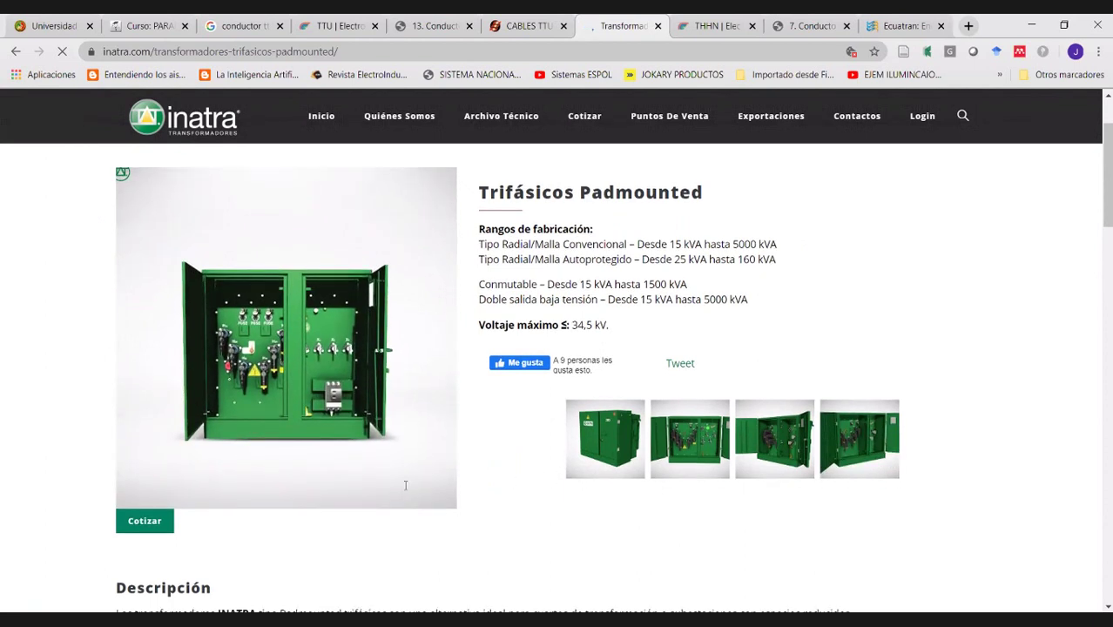
pyautogui.scroll(-3, 369, 437)
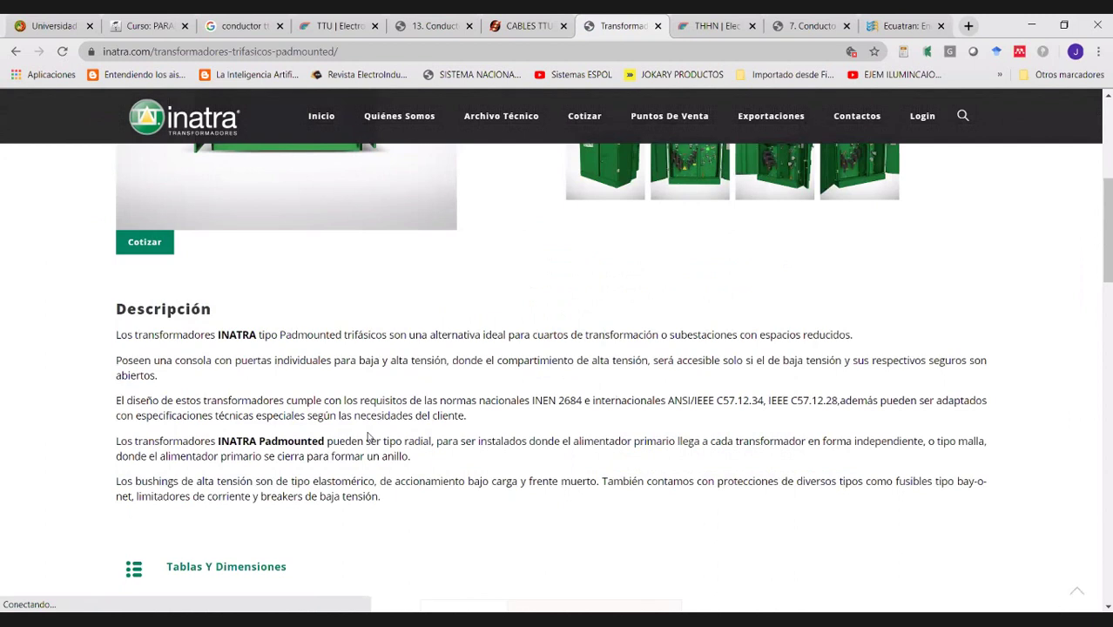
pyautogui.scroll(-4, 369, 437)
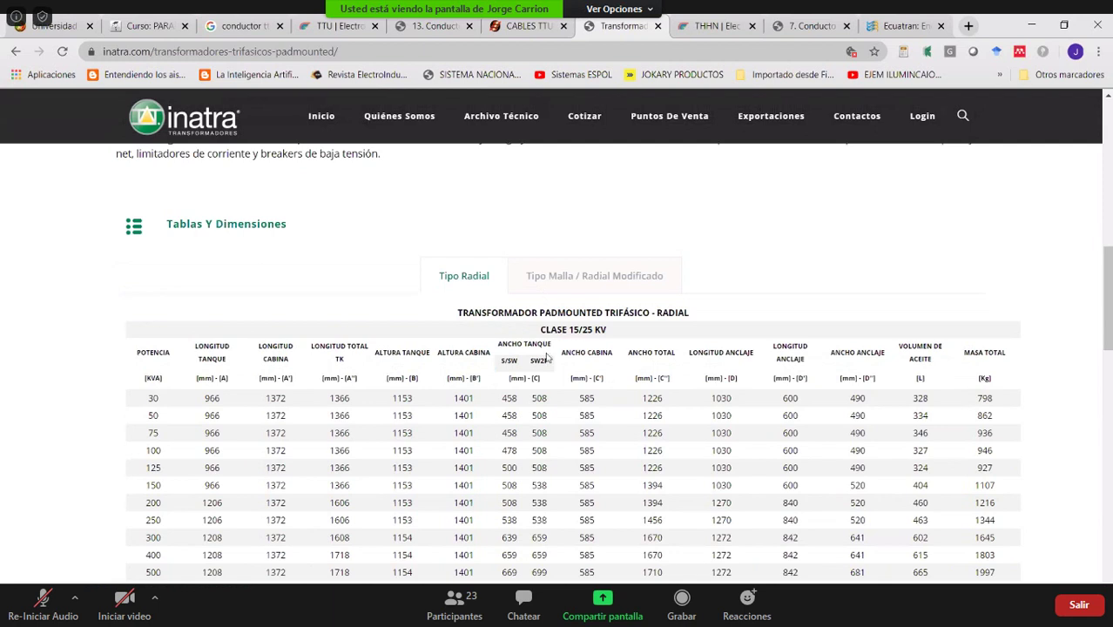
pyautogui.scroll(1, 542, 296)
pyautogui.scroll(1, 662, 357)
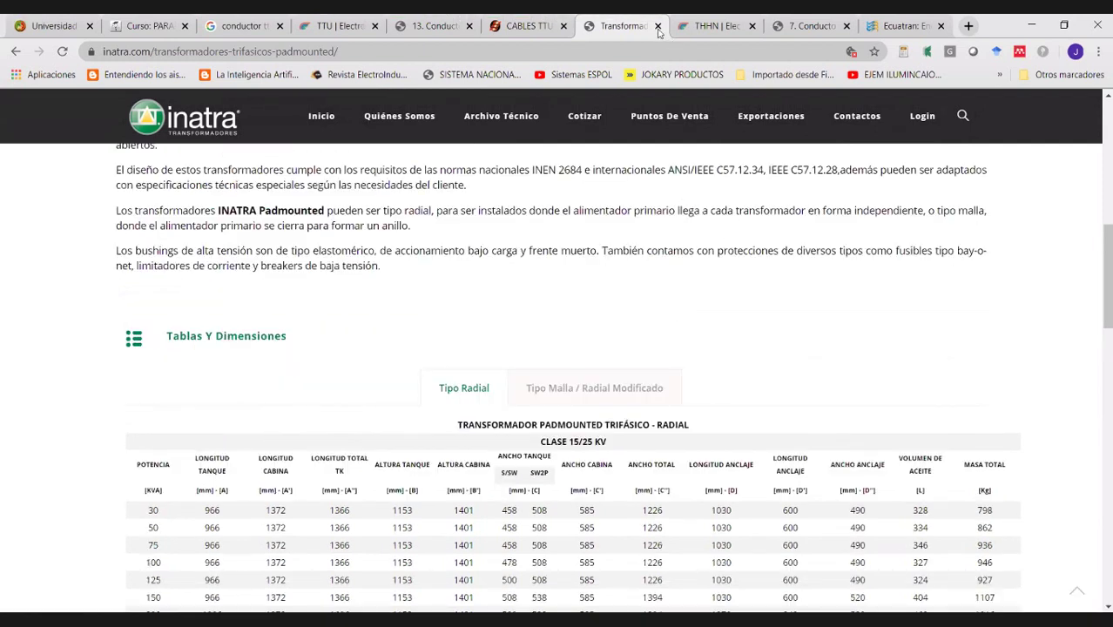
# Review the manufacturing ranges on Inatra's "Trifásicos Padmounted" page and close that page.
pyautogui.scroll(5, 659, 35)
pyautogui.scroll(2, 566, 17)
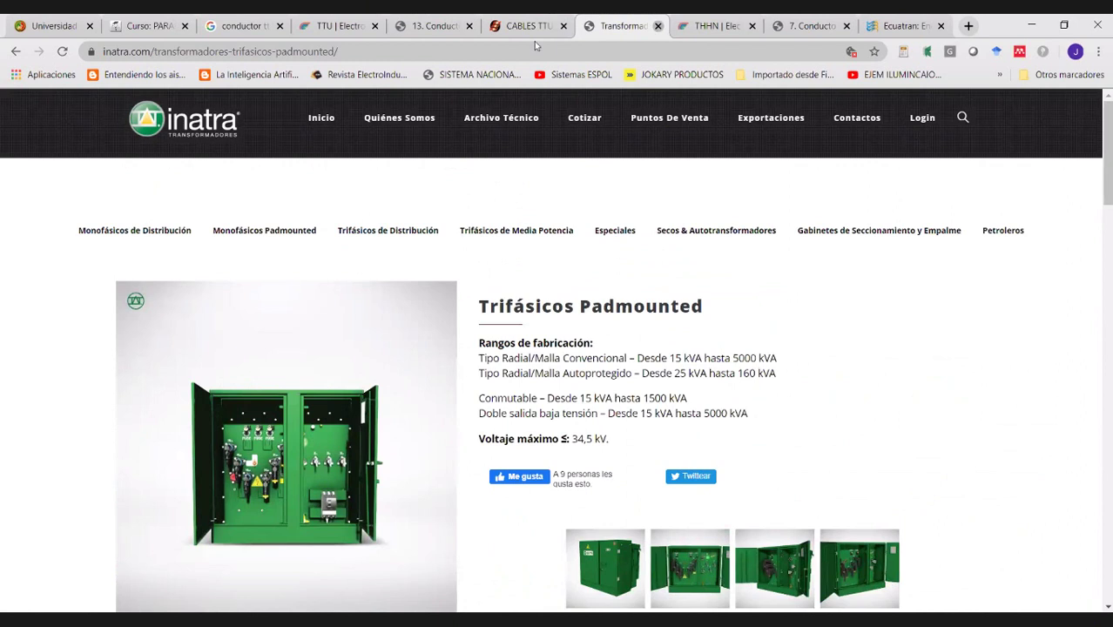
pyautogui.click(657, 25)
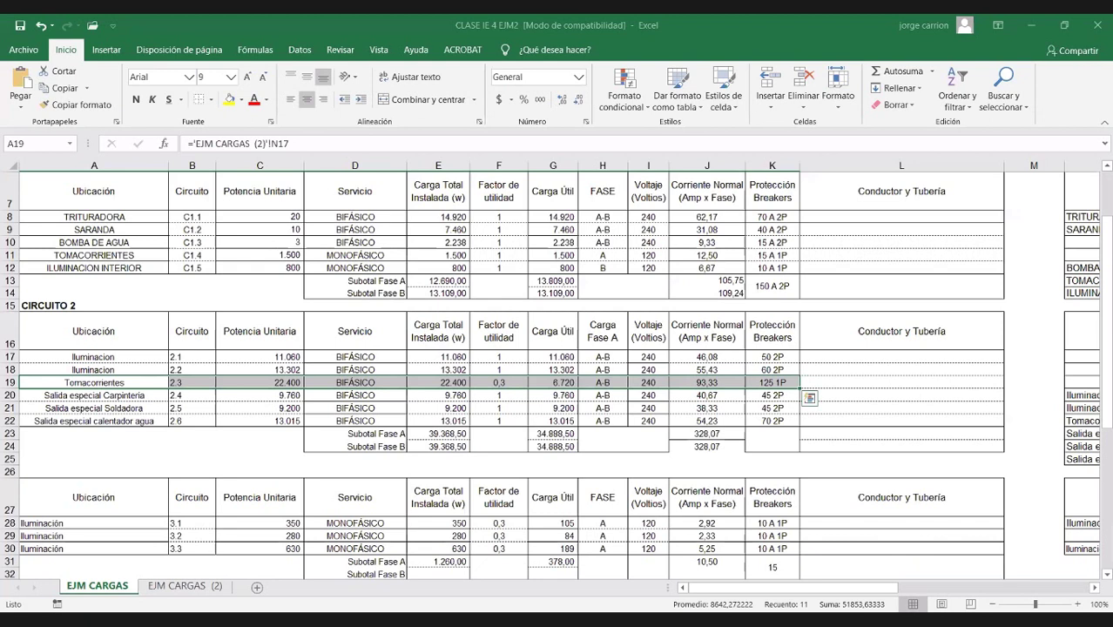
# In the Excel EJM CARGAS sheet, review the circuit tables, RESUMEN and transformer selection, ending on the TRITURADORA row's "Factor de utilidad" cell.
pyautogui.scroll(-6, 551, 393)
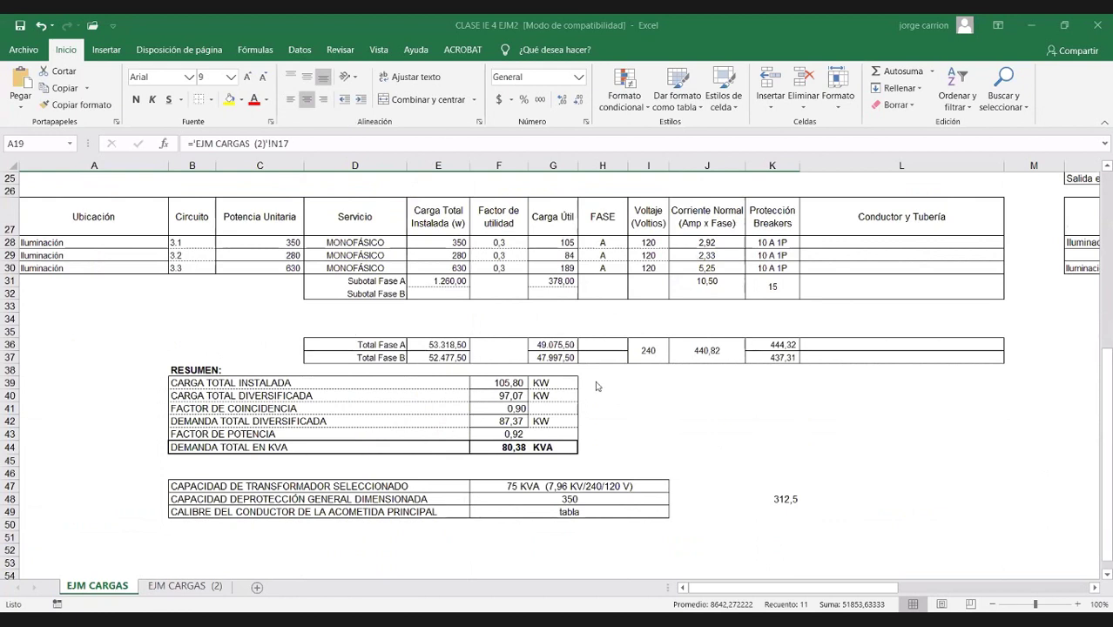
pyautogui.scroll(2, 399, 318)
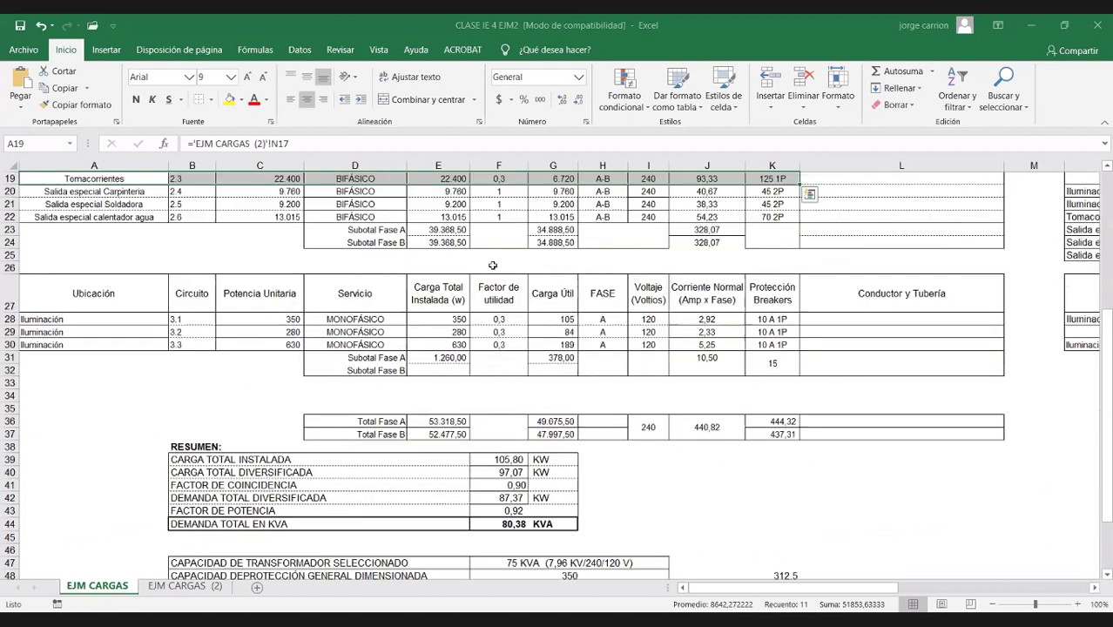
pyautogui.scroll(4, 518, 273)
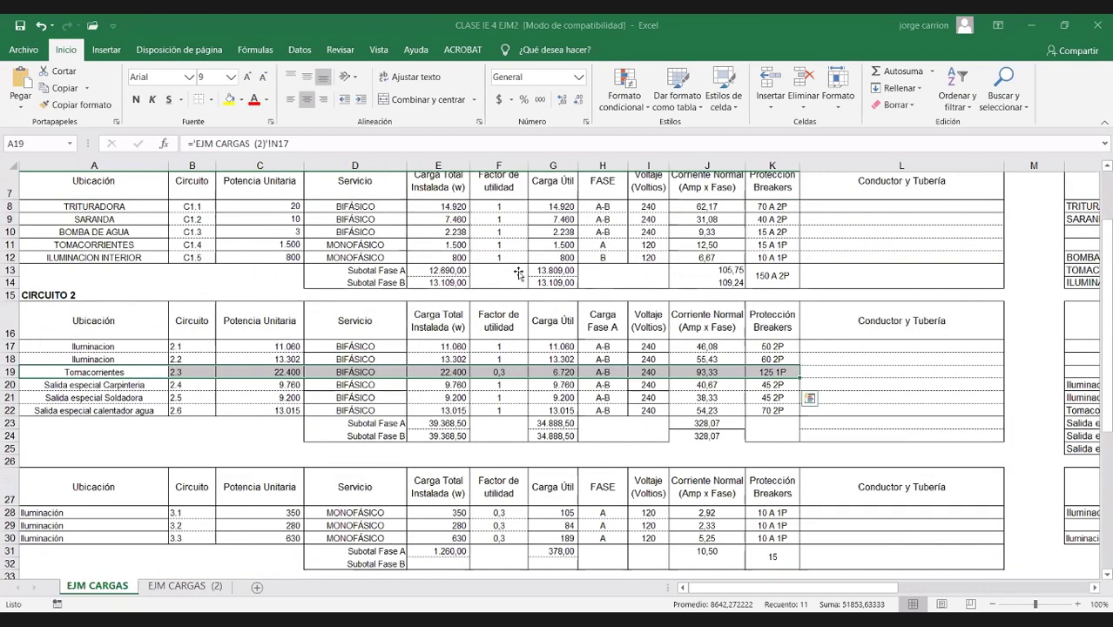
pyautogui.scroll(1, 518, 273)
pyautogui.click(516, 269)
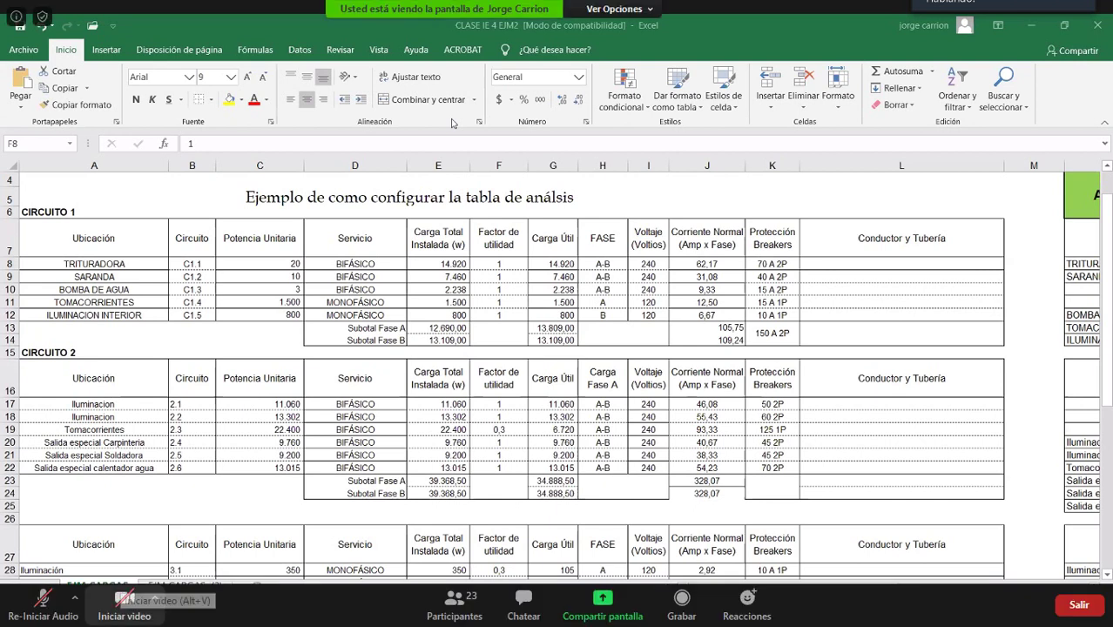
# Switch to the Zoom meeting, turn on the camera, and check the group chat before closing it.
pyautogui.click(125, 600)
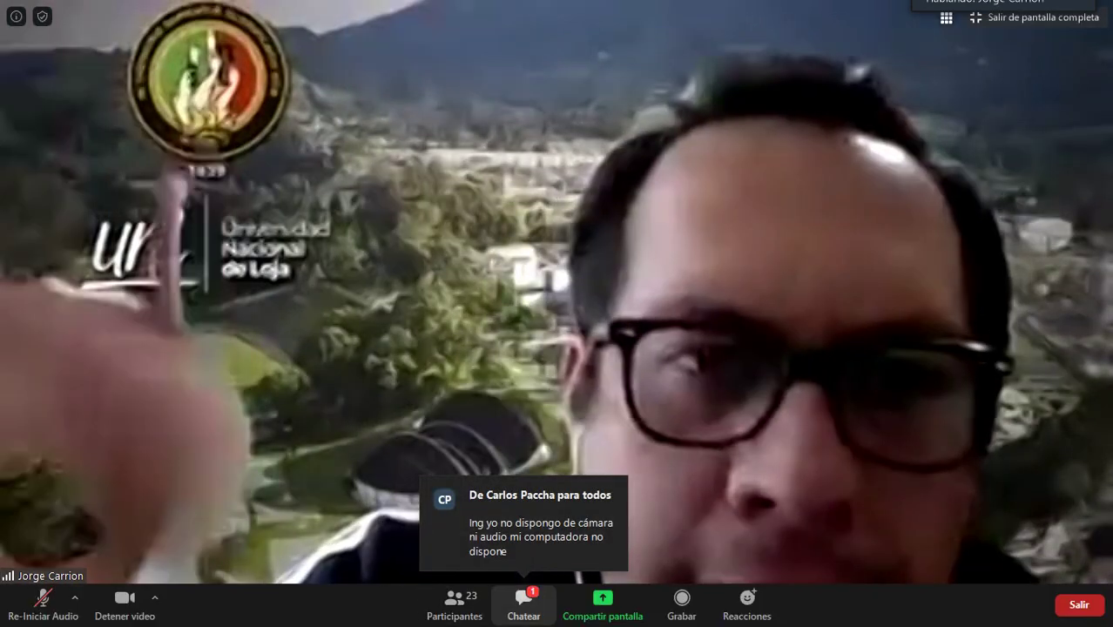
pyautogui.click(523, 599)
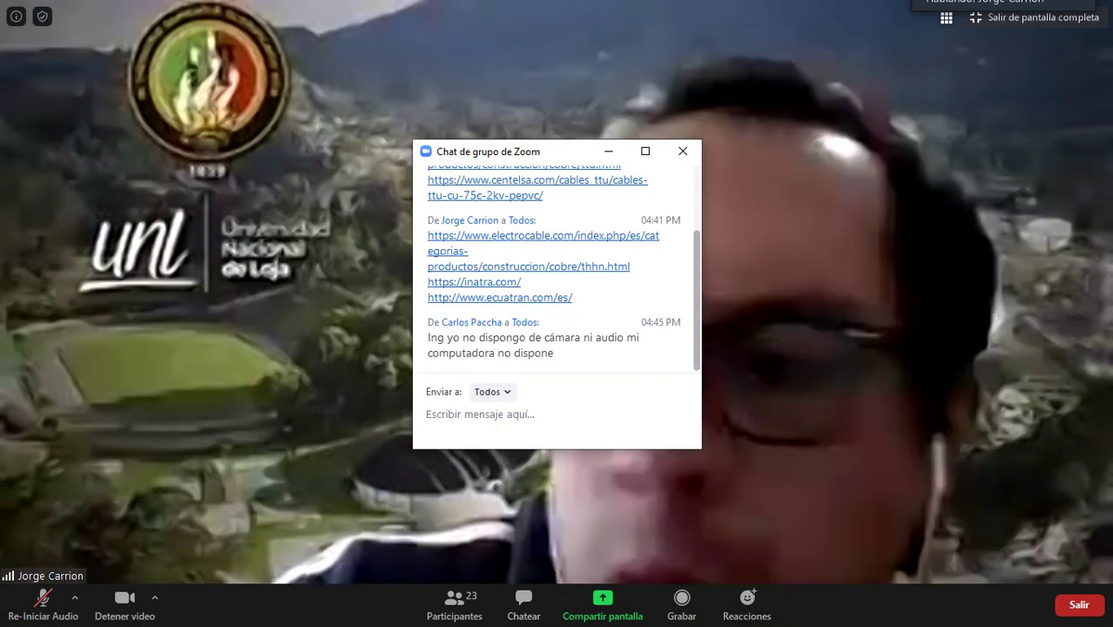
pyautogui.click(683, 151)
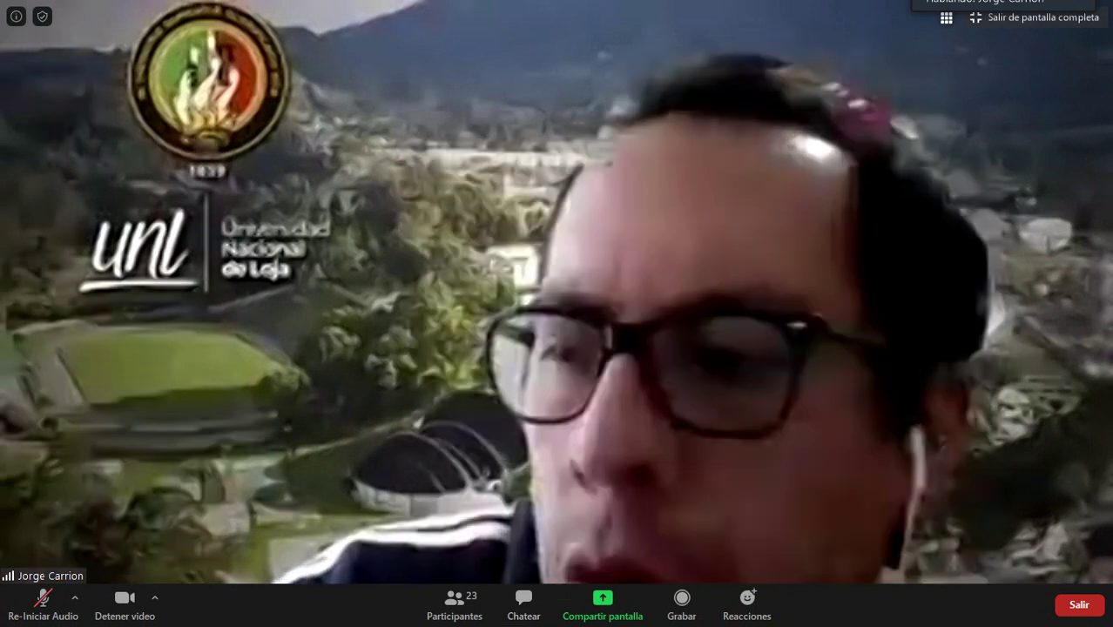